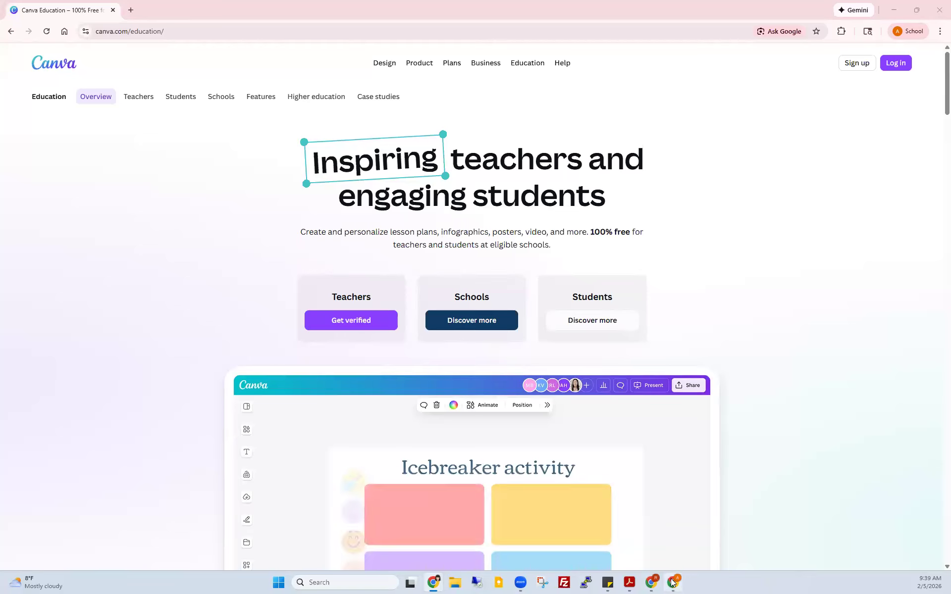
Step: Bring the student's Chrome window with the Canva team invitation to the front
click(654, 583)
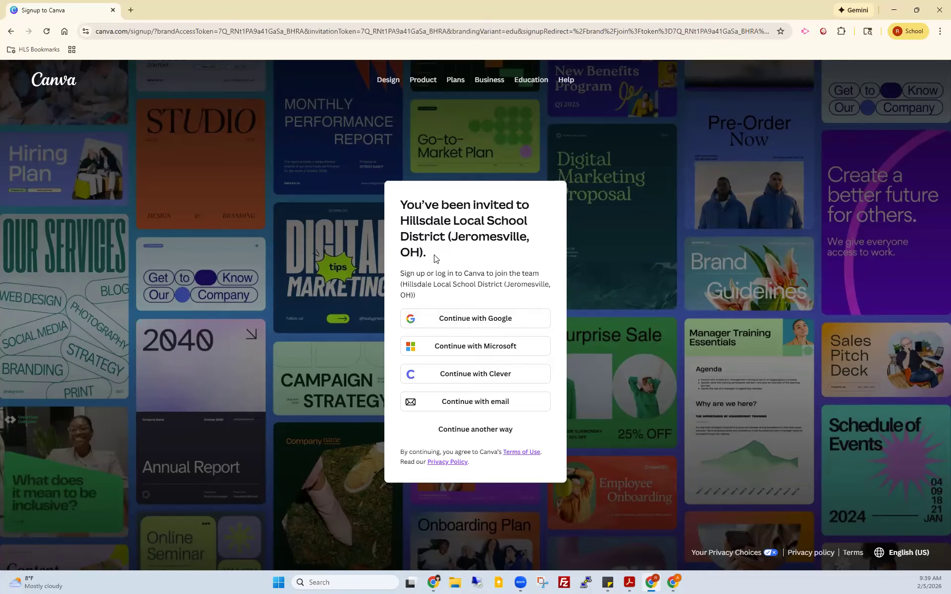
Step: Continue with Google using the school account and allow Canva access to join the Hillsdale team
click(470, 321)
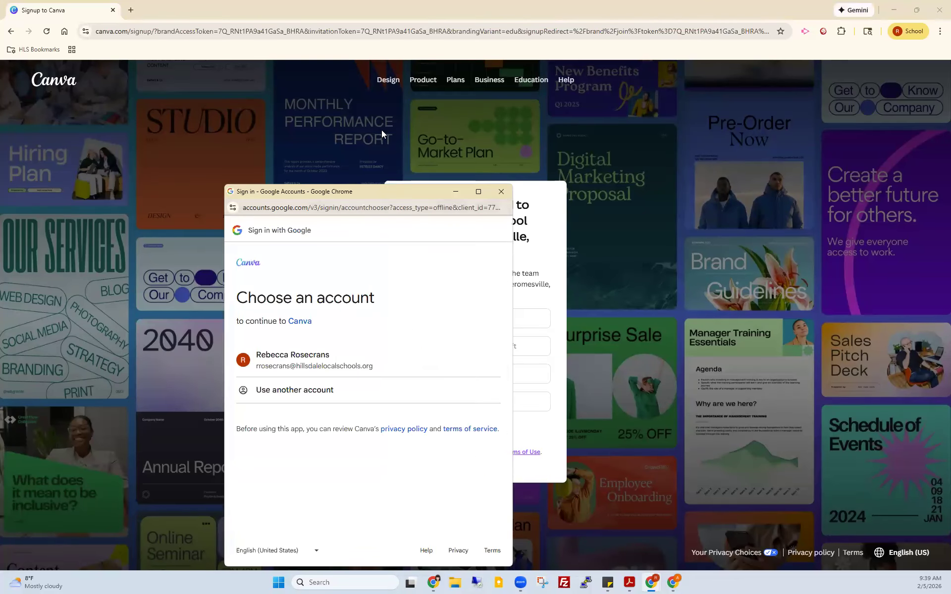
drag(382, 193, 389, 93)
click(371, 268)
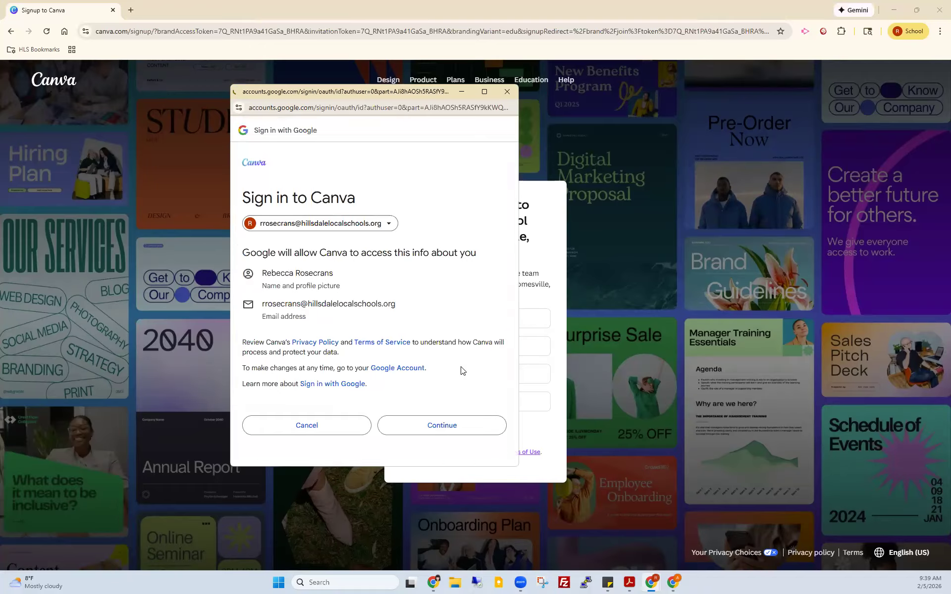
click(431, 425)
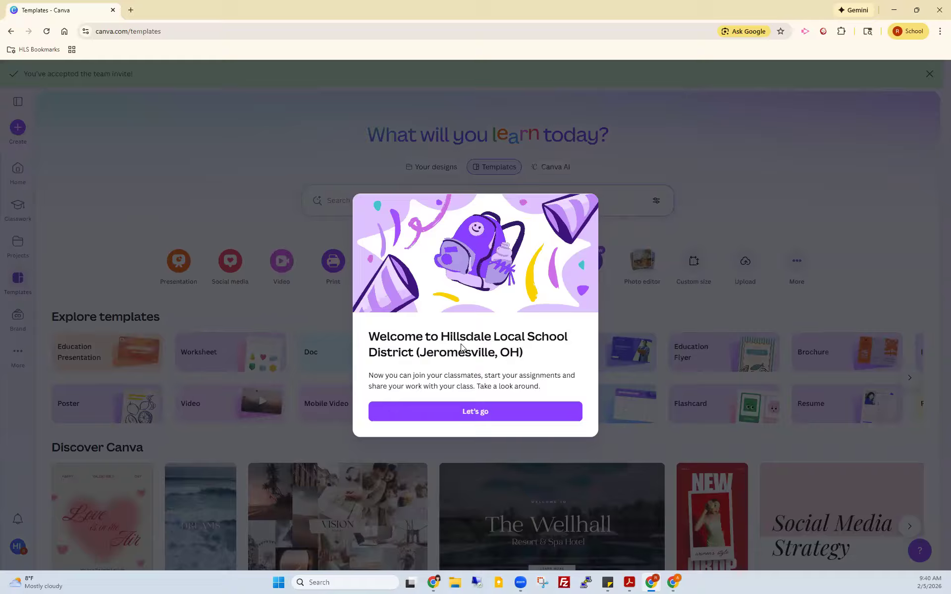
Step: Dismiss the district welcome and the class work tip, then minimize the student's window
click(470, 415)
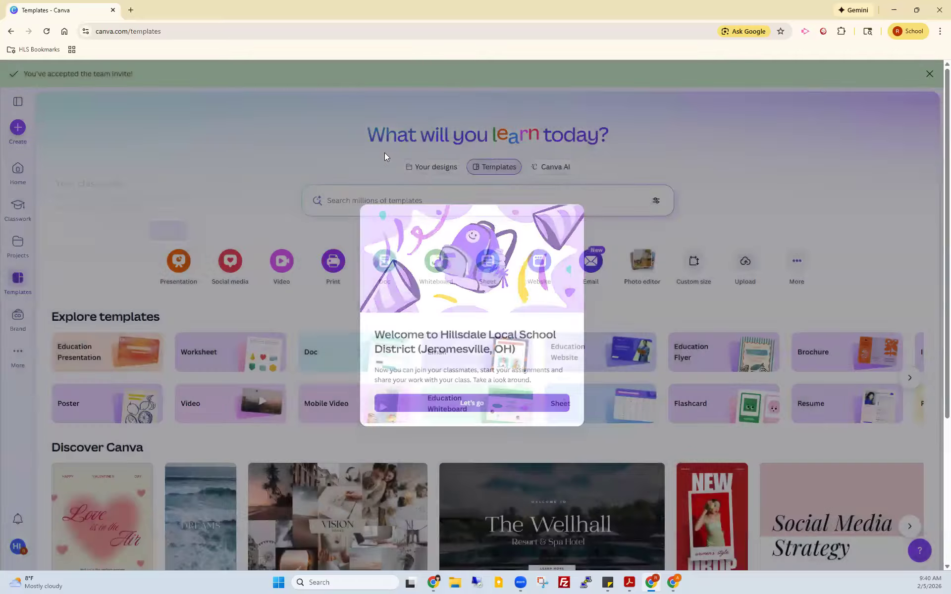
click(177, 186)
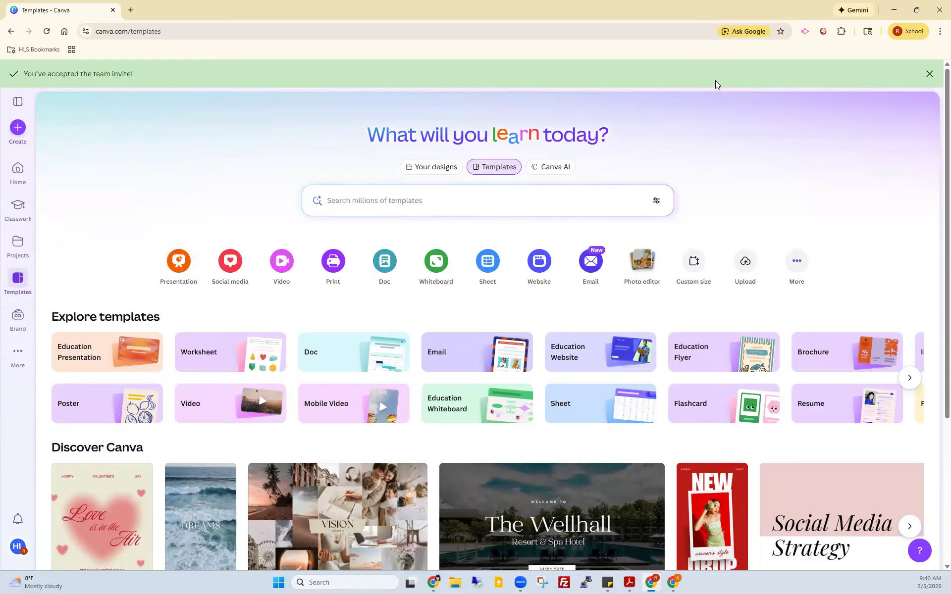
click(894, 13)
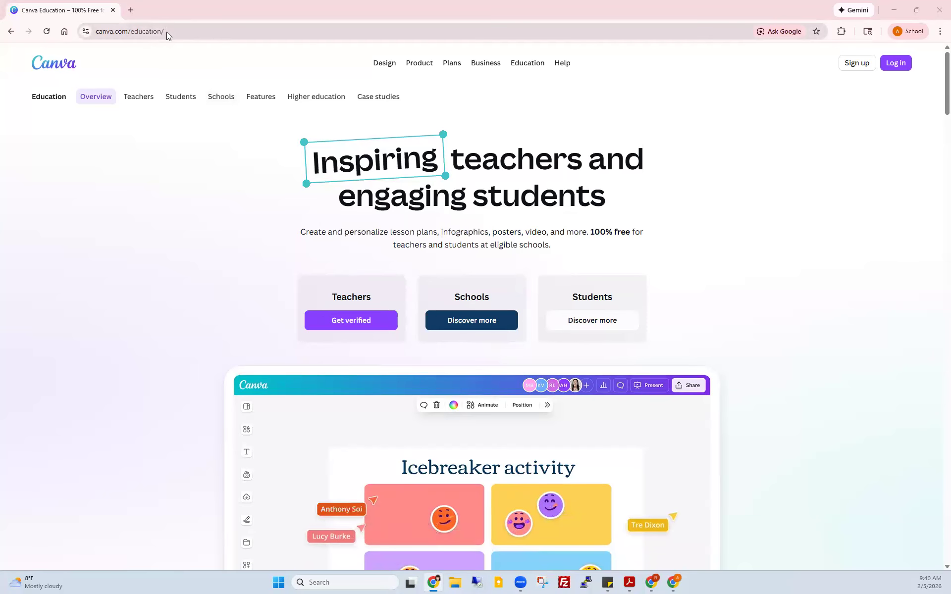
Step: Remove 'education/' from the address to load the main canva.com site
click(149, 31)
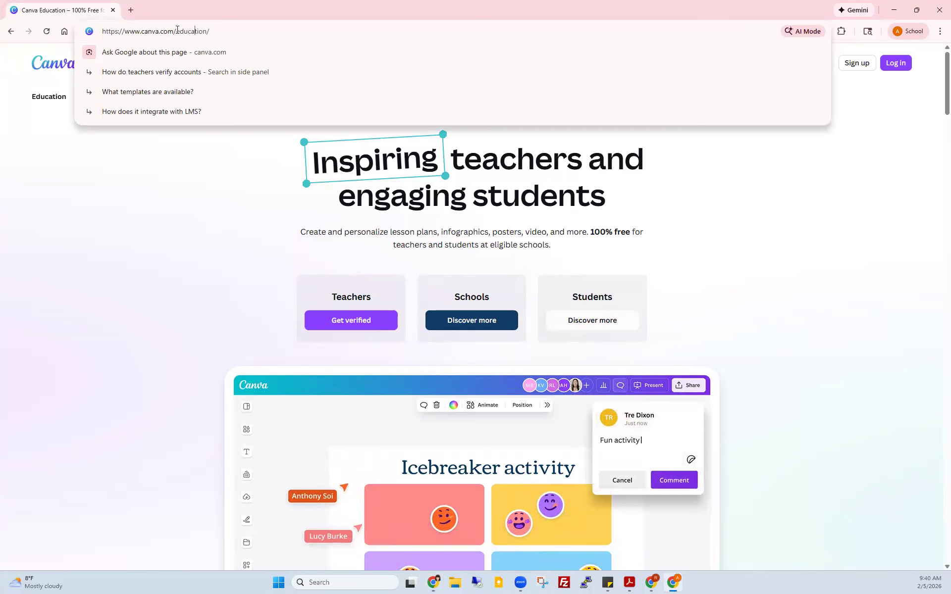
drag(176, 31, 238, 33)
key(BackSpace)
key(Return)
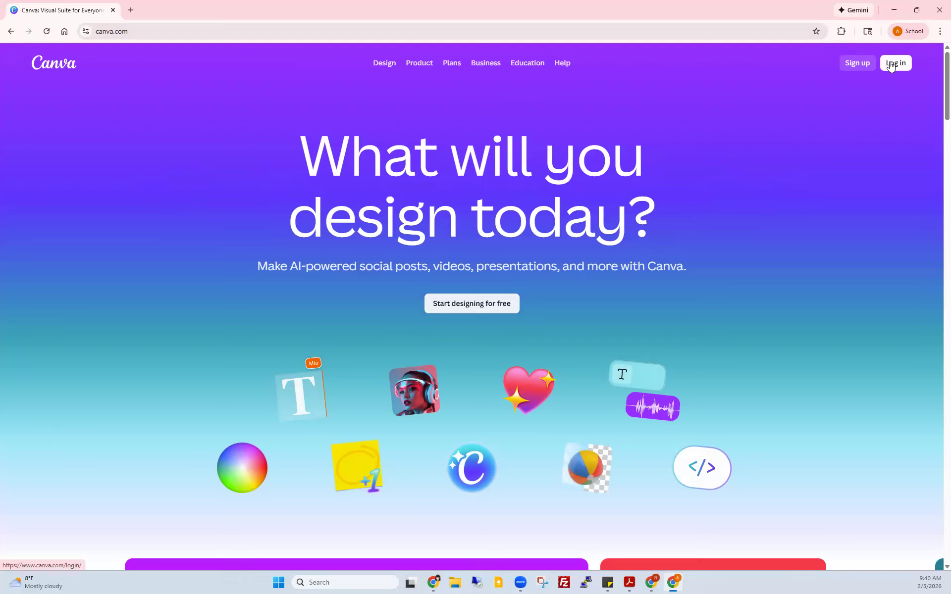
Step: Log in to Canva with the teacher's school Google account
click(895, 64)
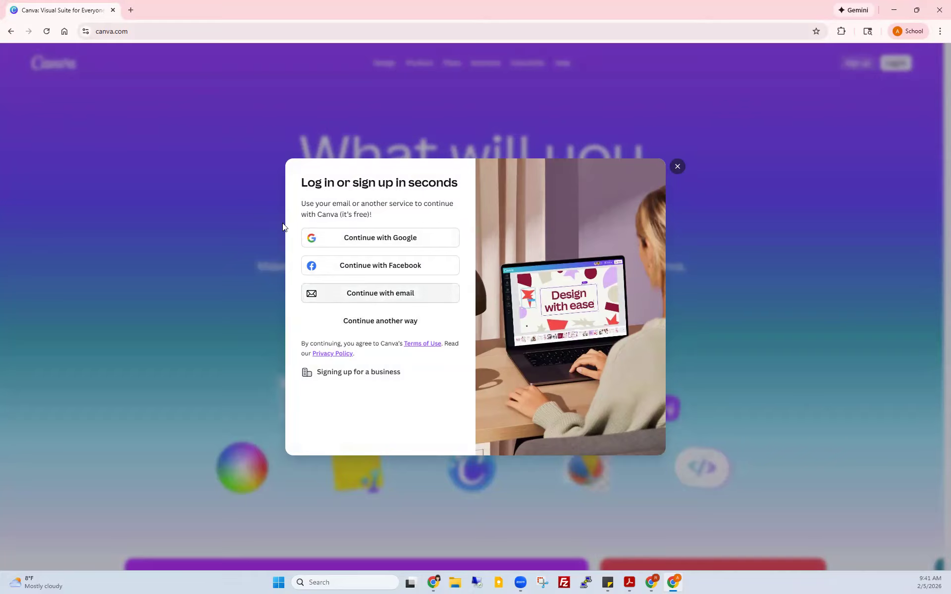
click(395, 239)
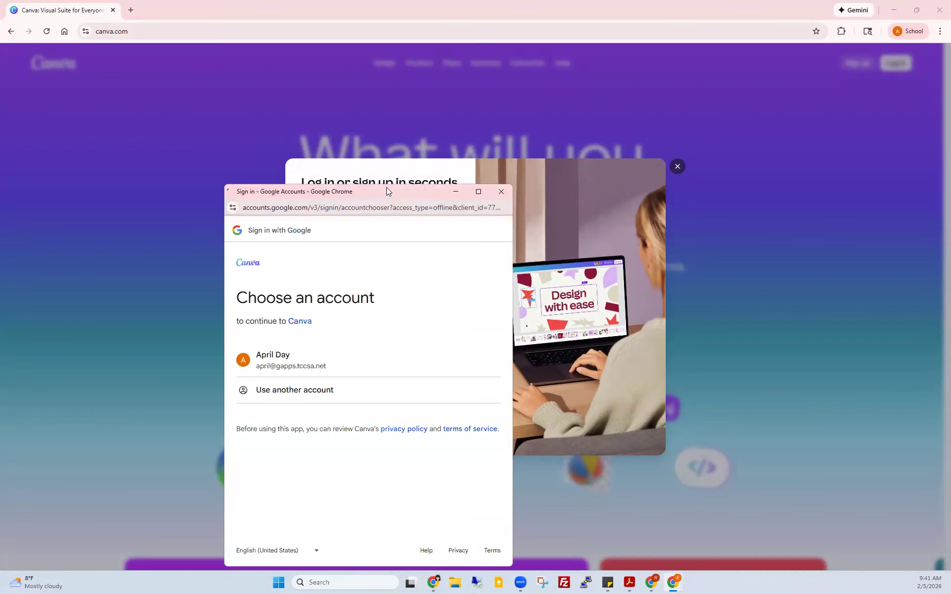
drag(386, 188, 388, 123)
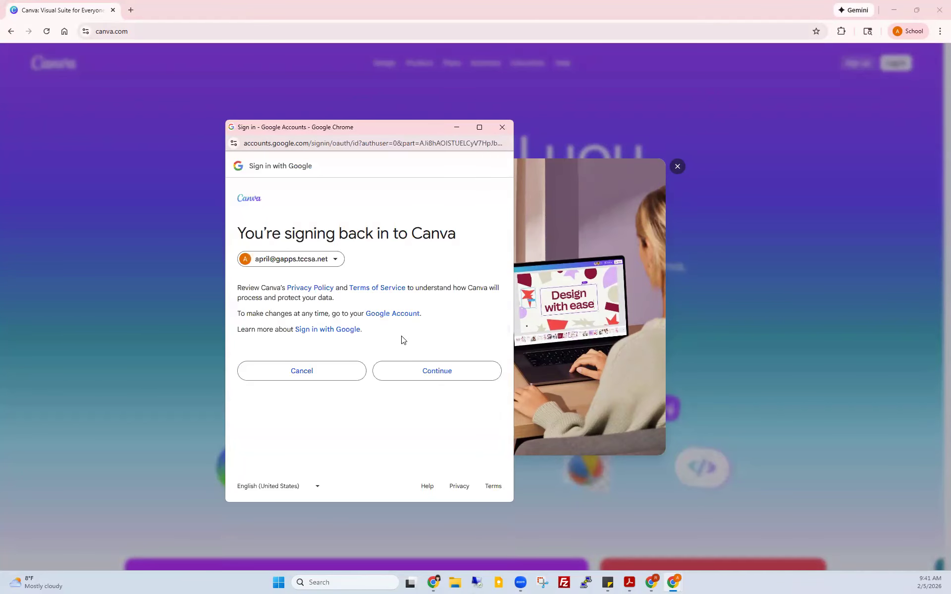
click(442, 377)
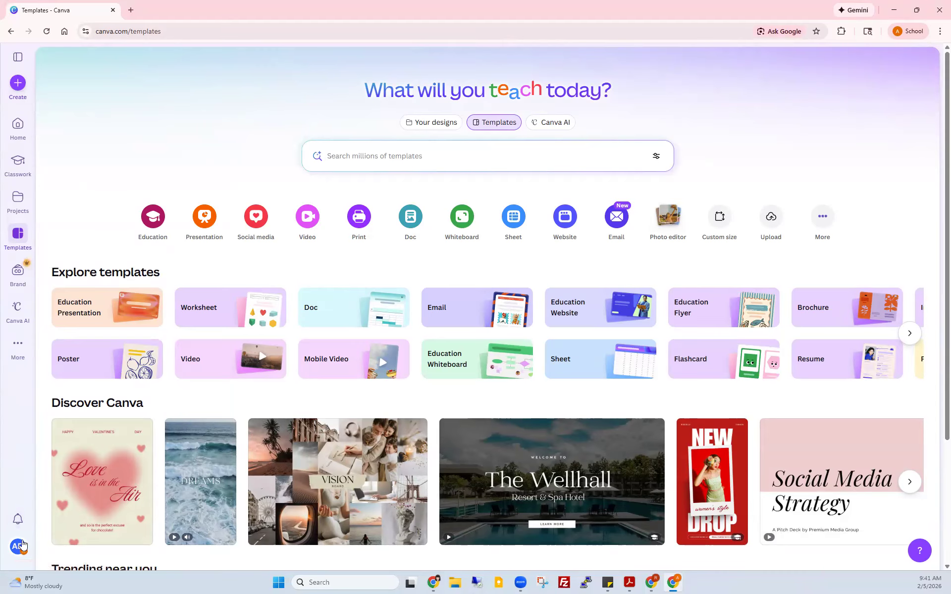
Step: Switch the active team from the teacher's class to TCCSA in the account menu
click(23, 545)
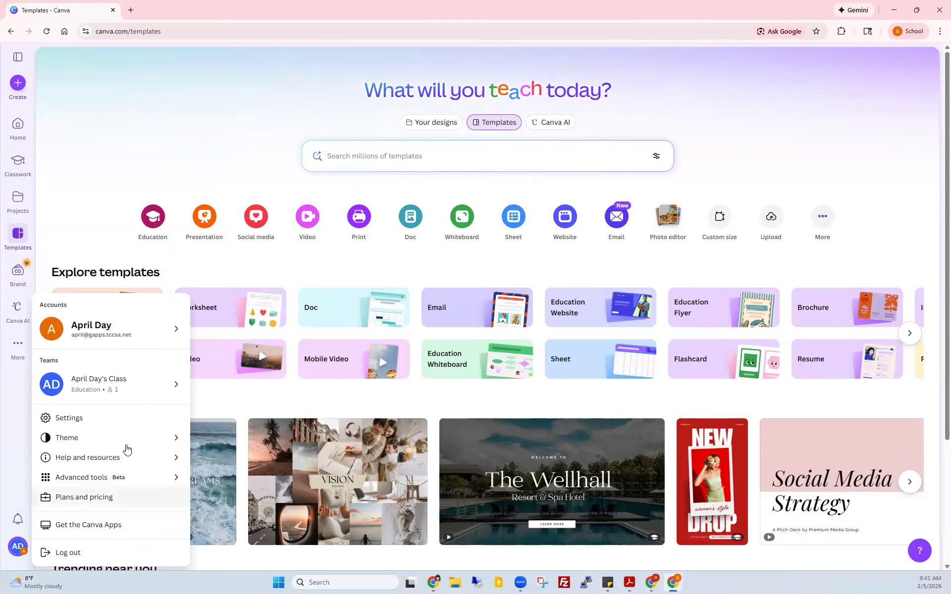
click(142, 393)
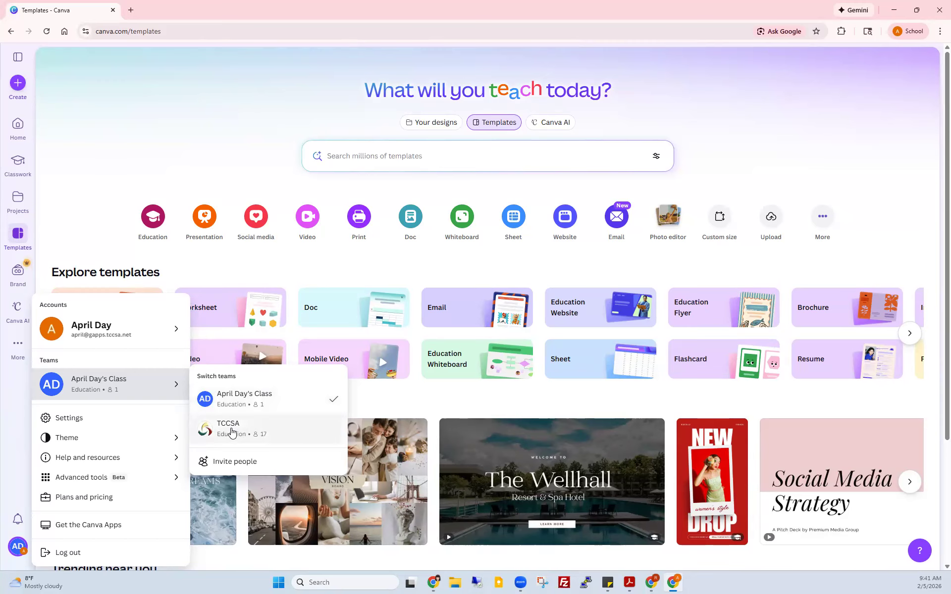
click(215, 431)
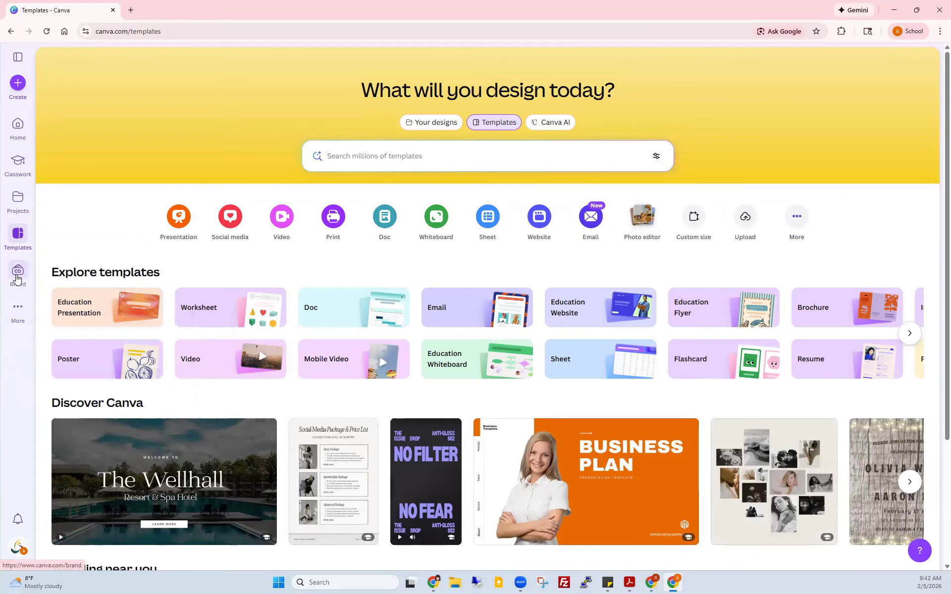
Step: Open the Brand page, confirm TCCSA is the active team, and dismiss the Gemini popup
click(16, 279)
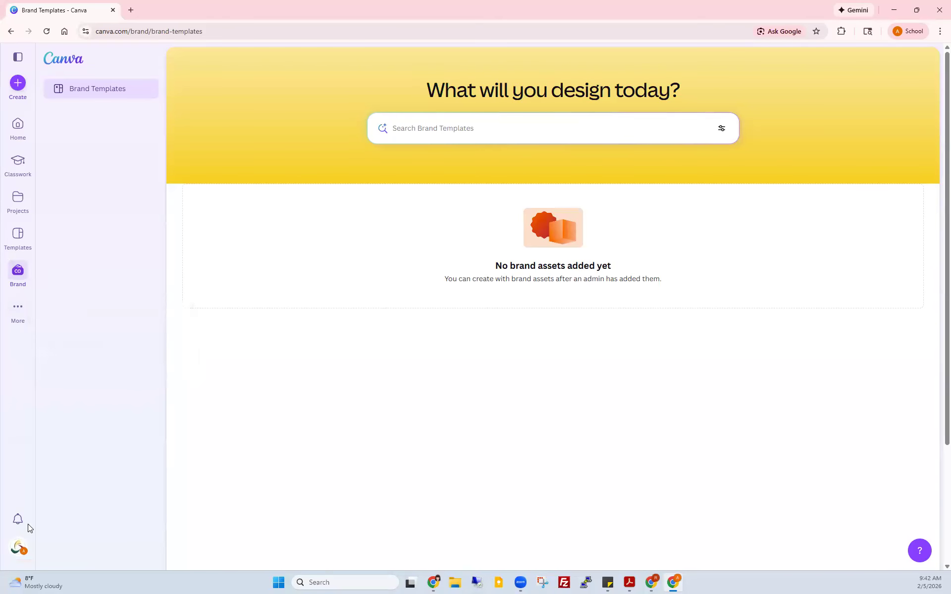
click(24, 548)
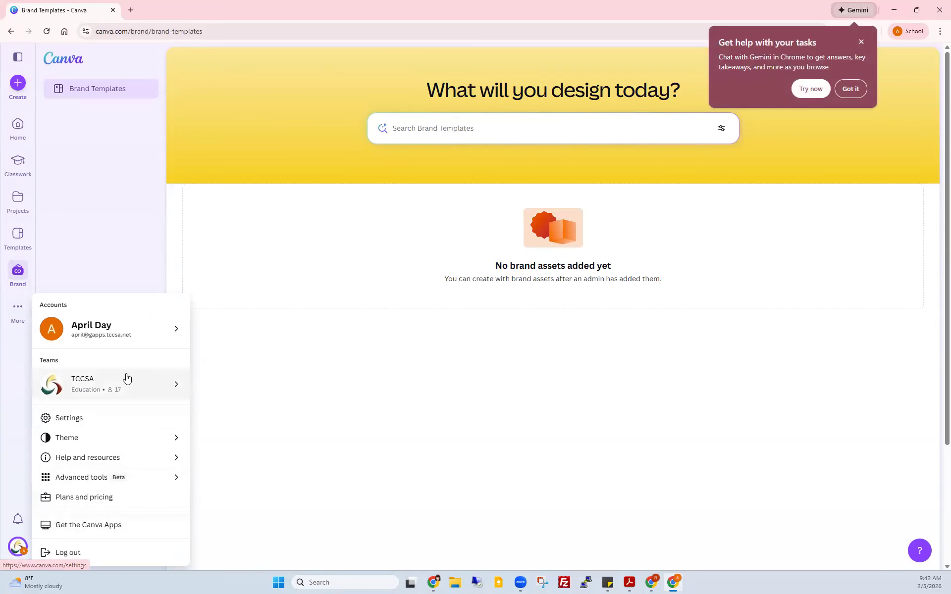
mouse_move(112, 389)
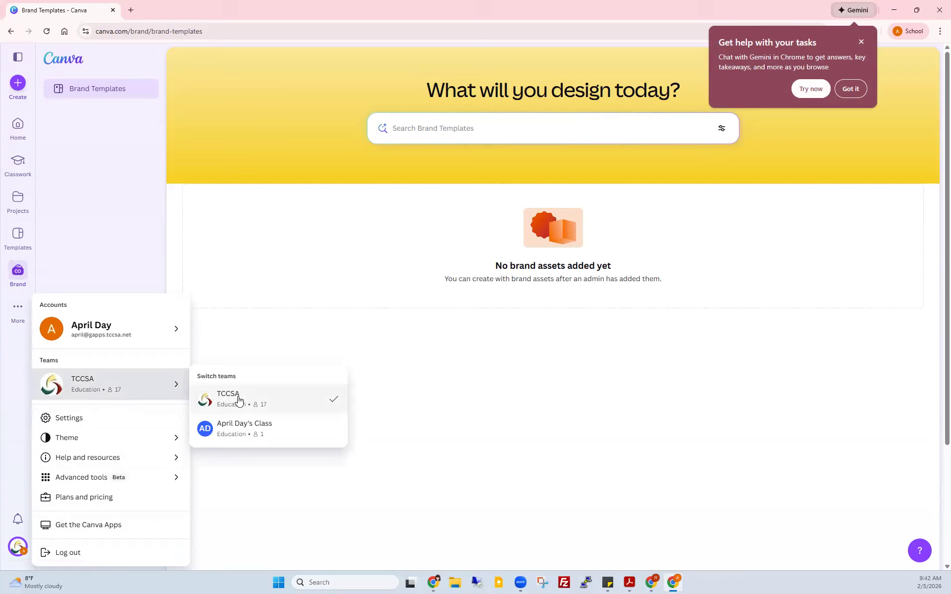
click(113, 246)
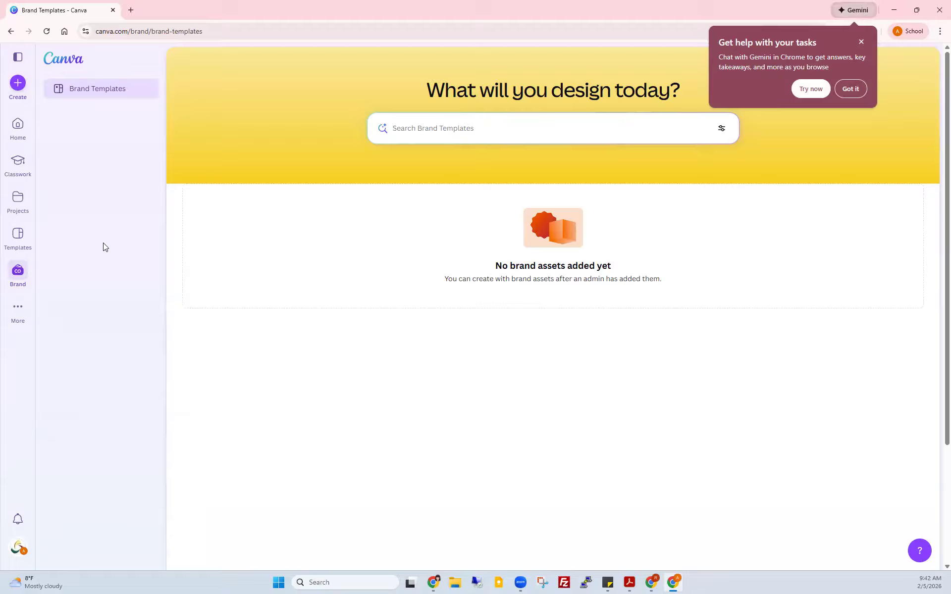
click(857, 45)
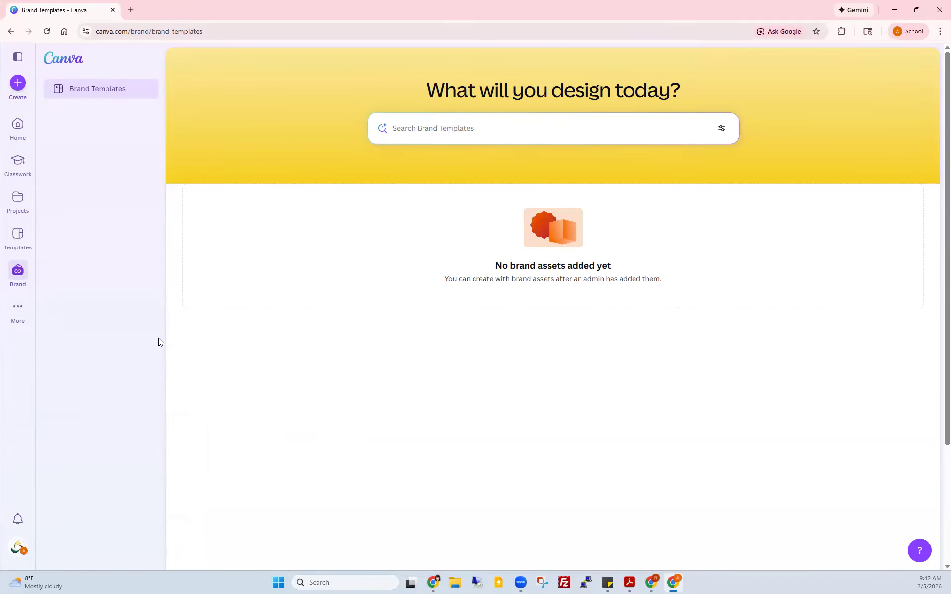
click(18, 59)
click(18, 58)
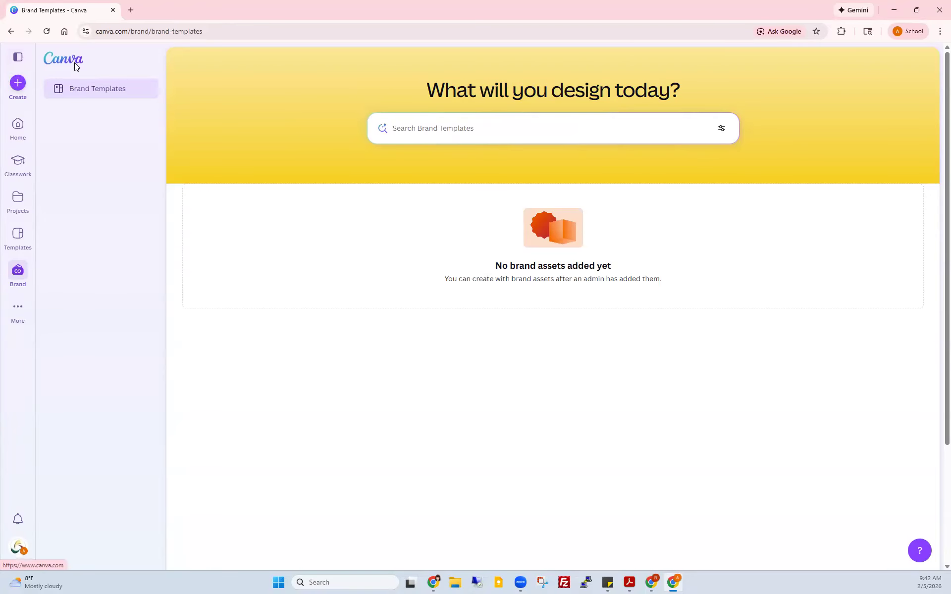
click(17, 85)
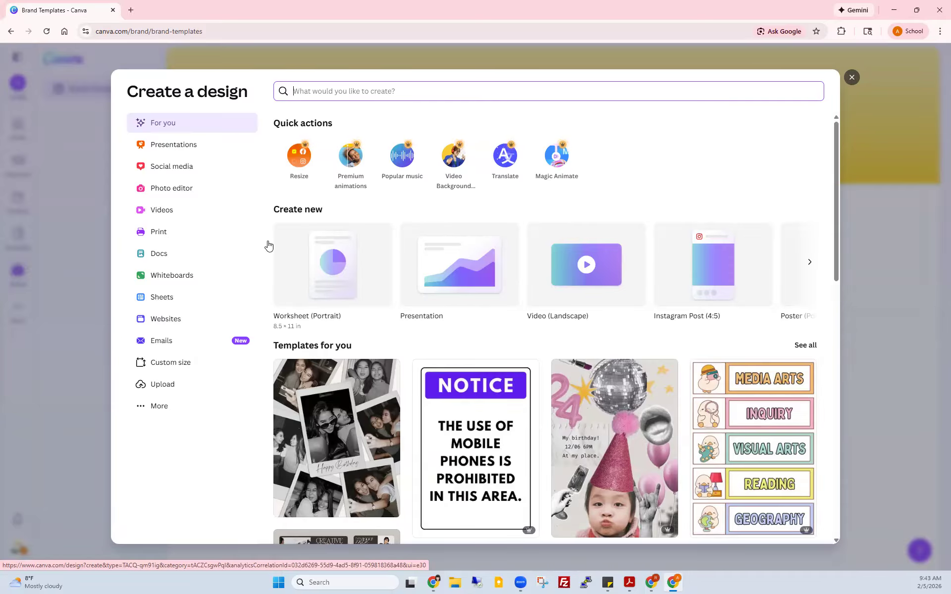
click(172, 166)
click(853, 77)
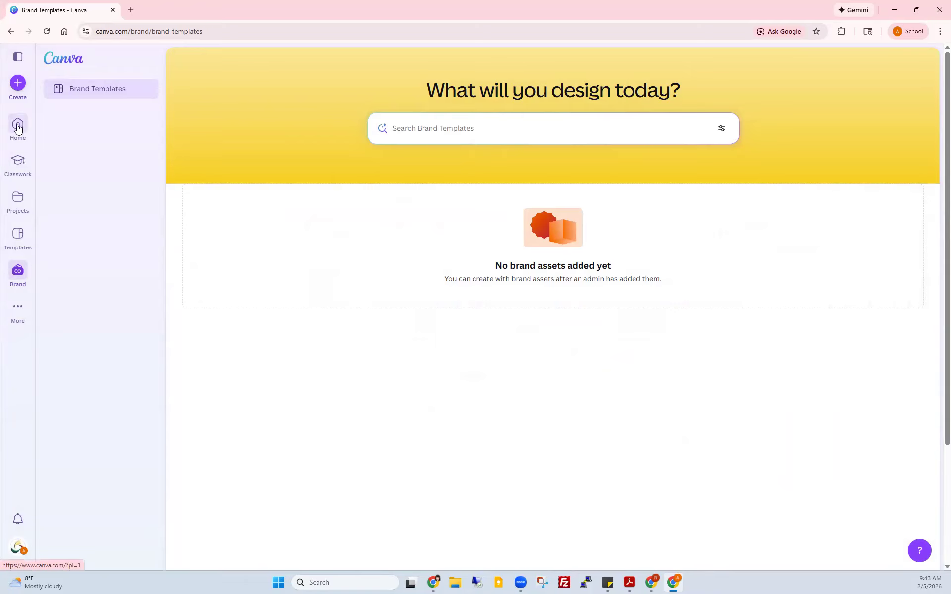
Step: Go to Home and switch to the Templates view
click(16, 124)
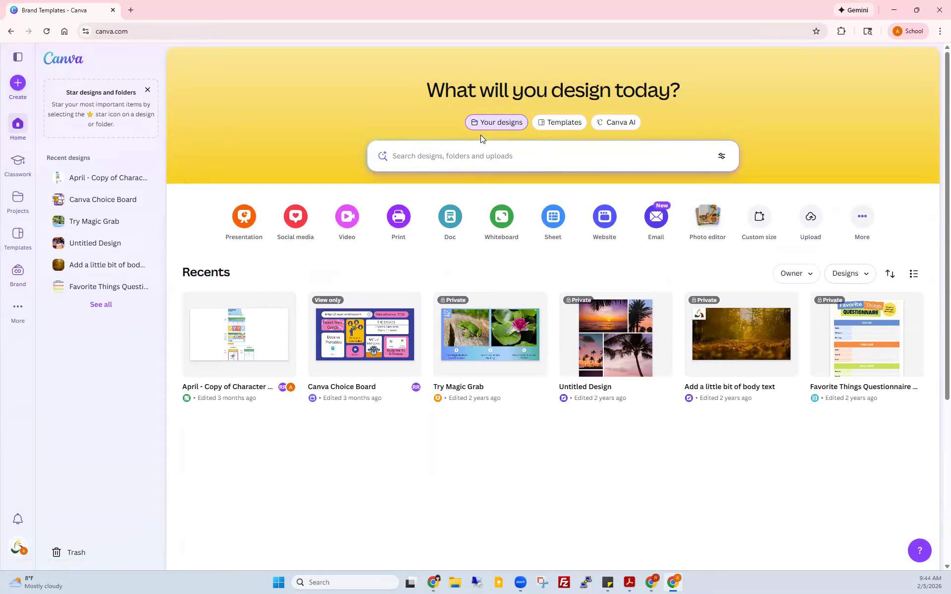
click(555, 124)
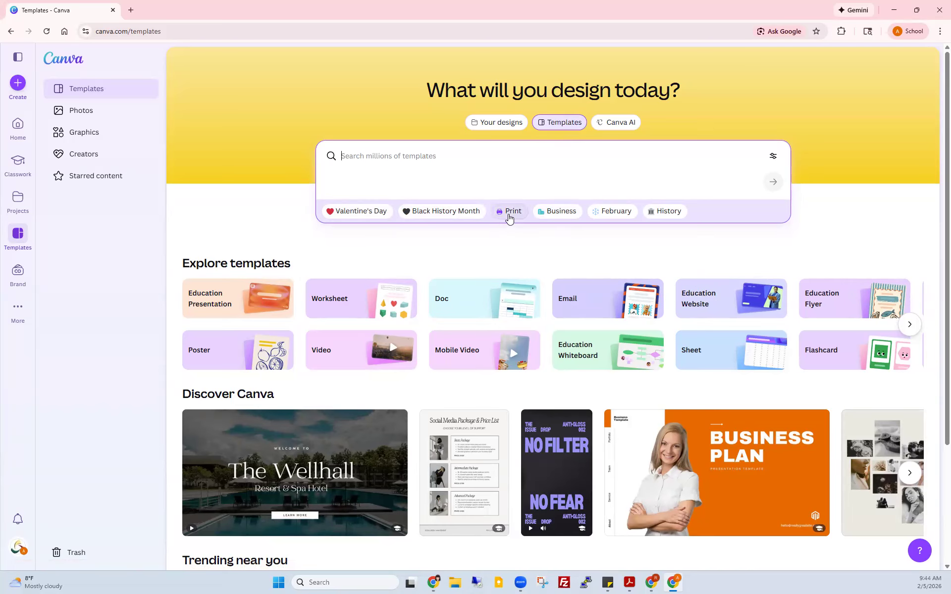
Step: Filter templates to Print designs, then clear the Print filter
click(510, 217)
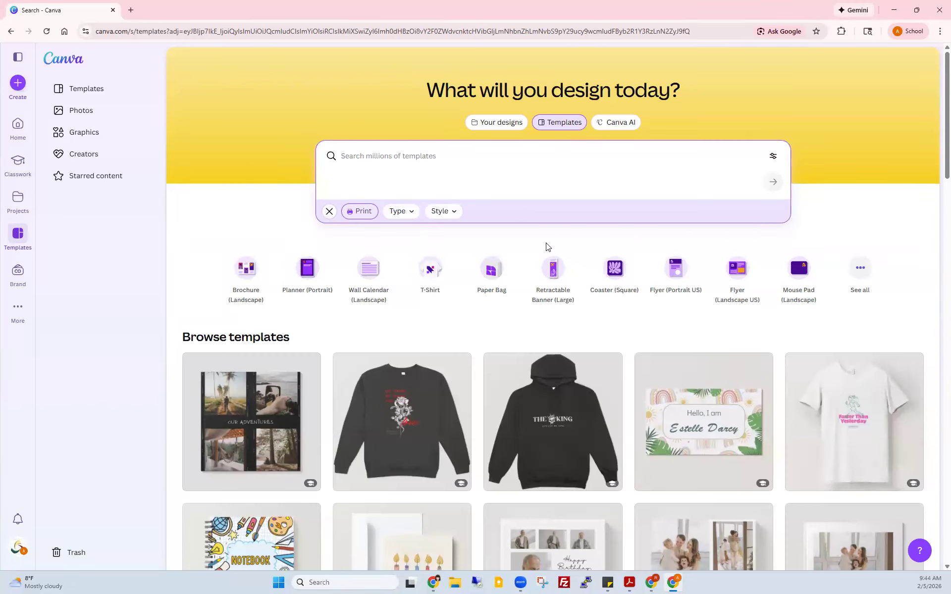
click(329, 212)
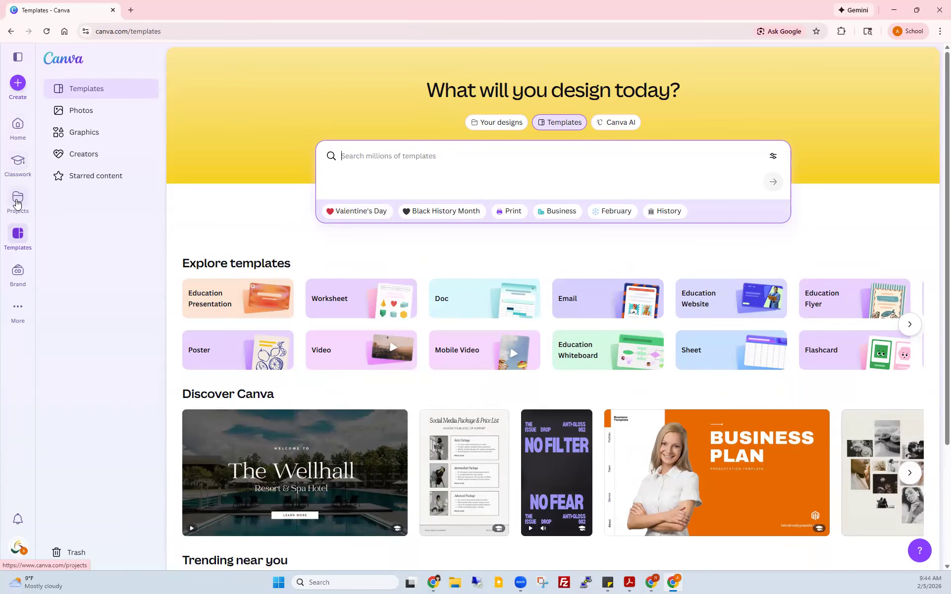
Step: Open All projects and scroll through Recents, the Uploads folder and Designs, then back up
click(16, 201)
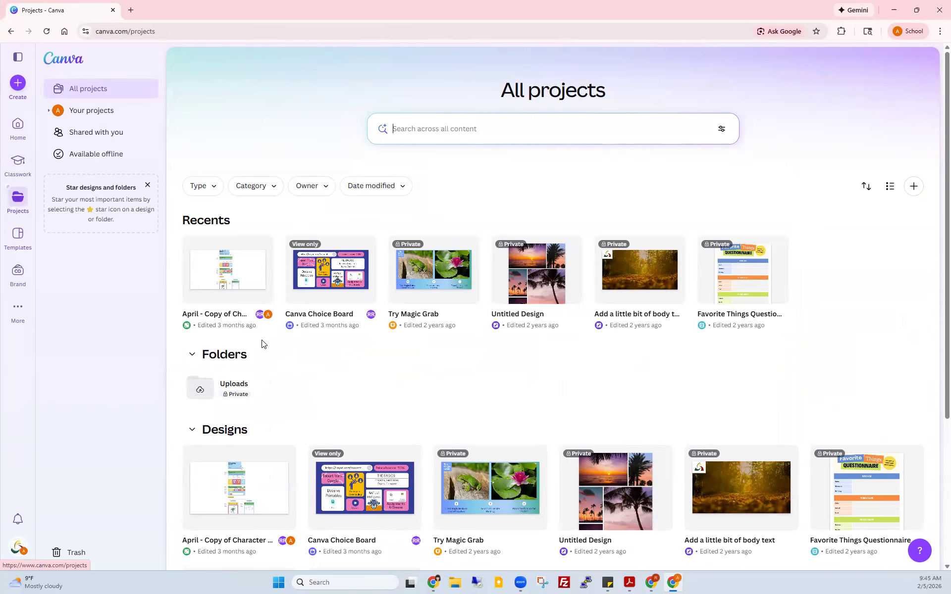
scroll(295, 371, down, 4)
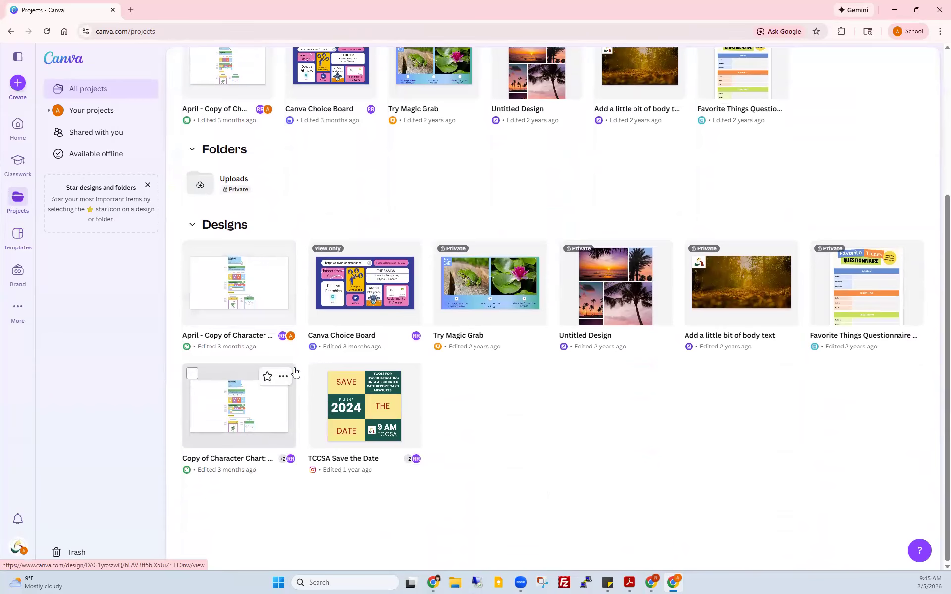
scroll(295, 371, up, 4)
scroll(229, 252, down, 2)
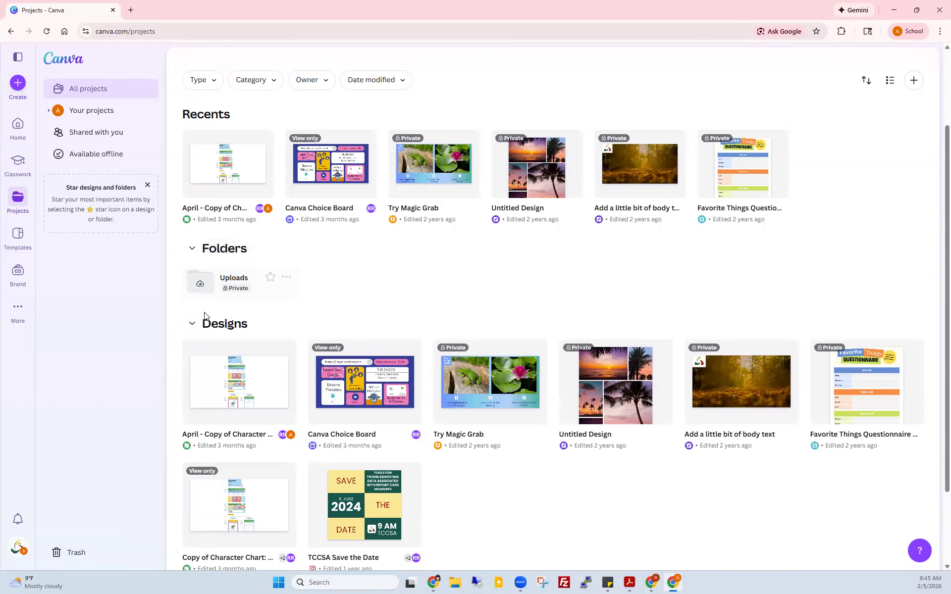
scroll(297, 323, down, 2)
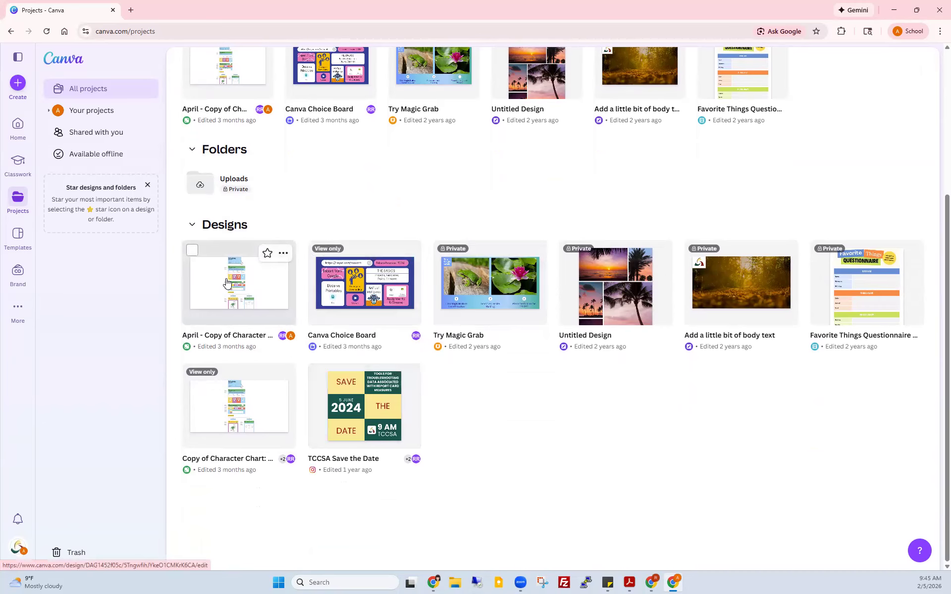
scroll(225, 286, up, 1)
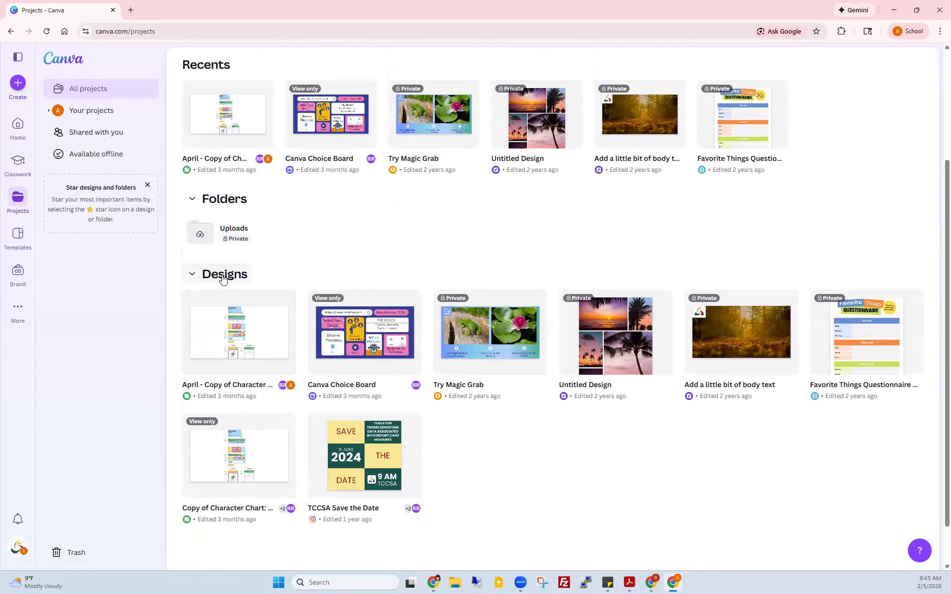
scroll(222, 278, up, 3)
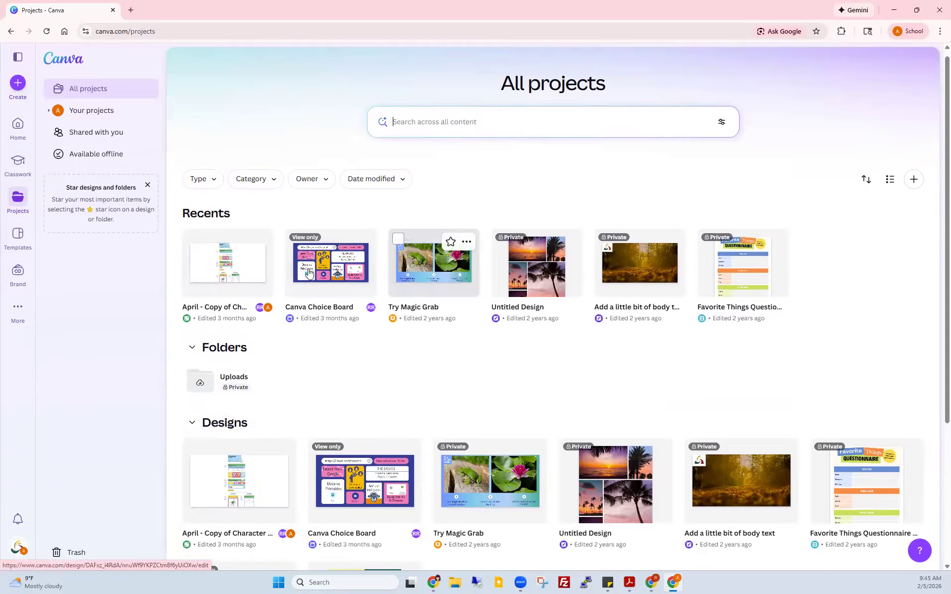
Step: View the student's Templates and Brand pages, then minimize to reveal the teacher's Business templates window
click(18, 239)
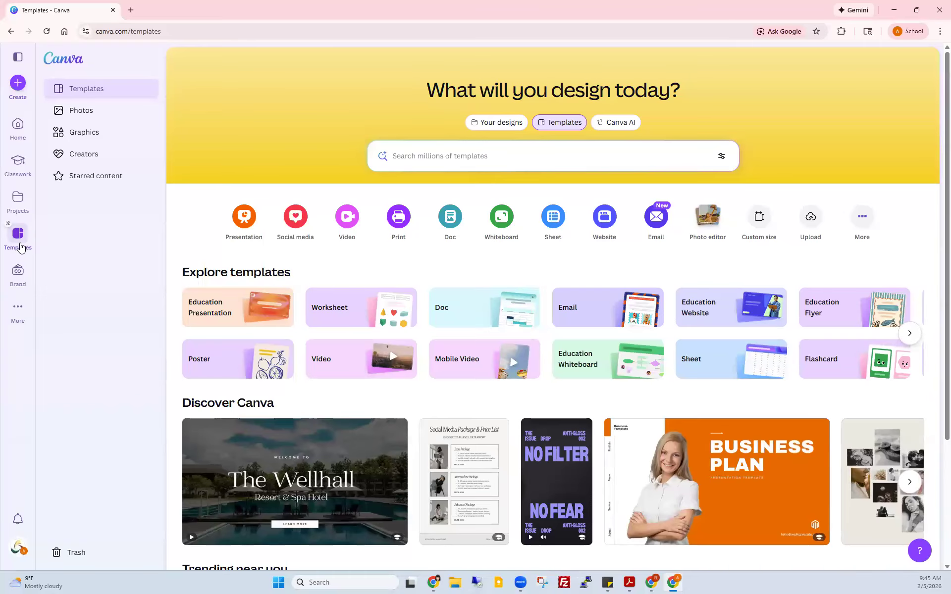
click(16, 279)
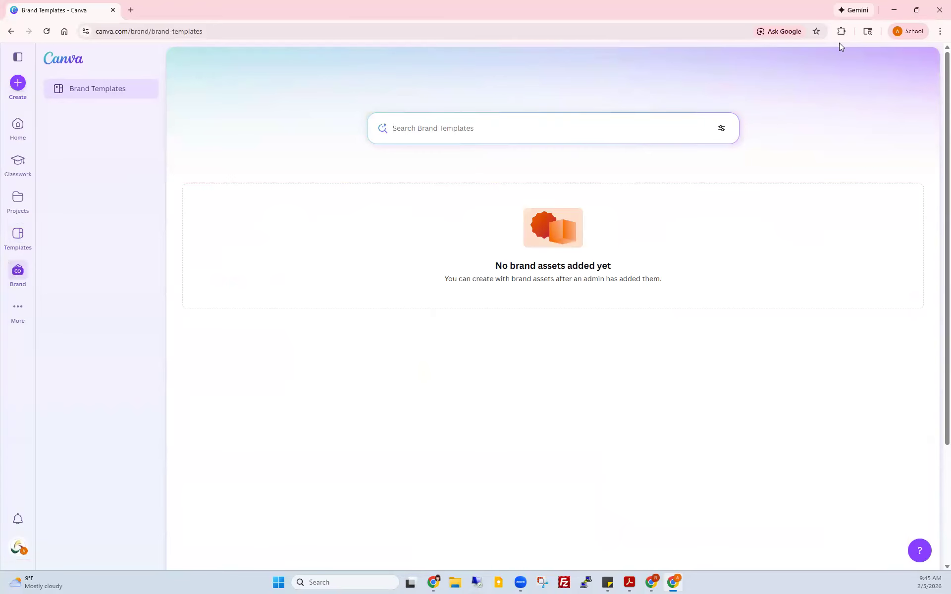
click(894, 10)
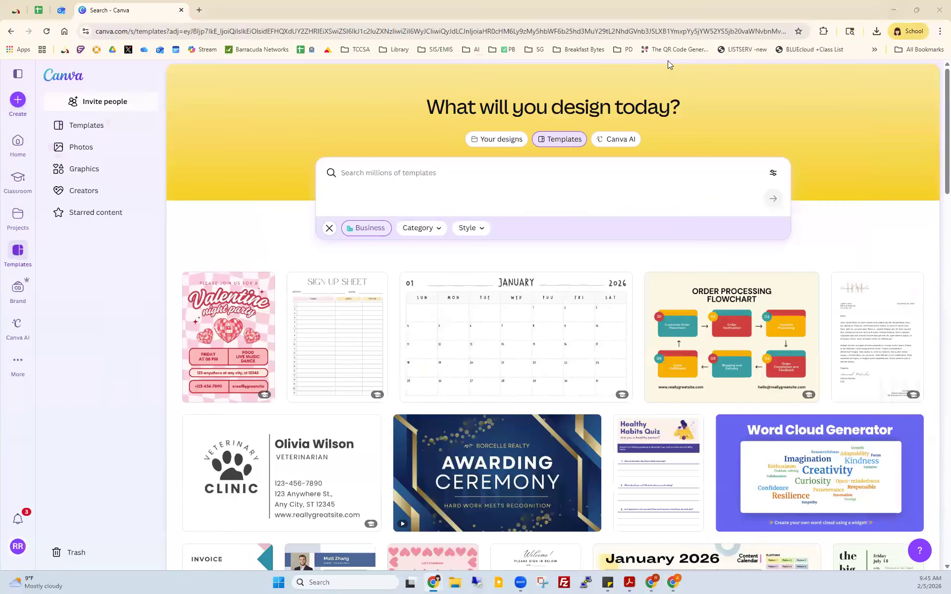
Step: Open the teacher account's brand kit and check the list of available brand kits
click(18, 291)
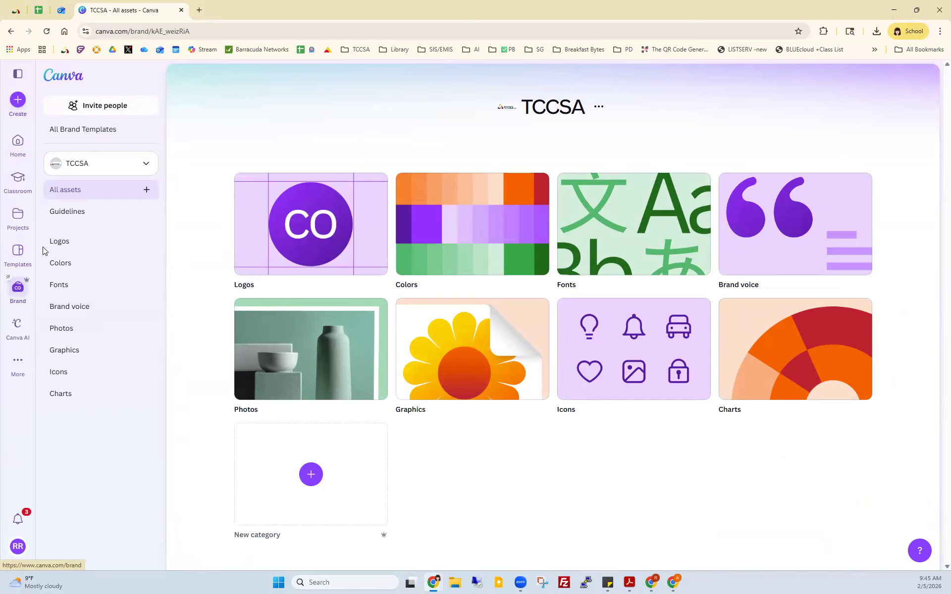
click(84, 168)
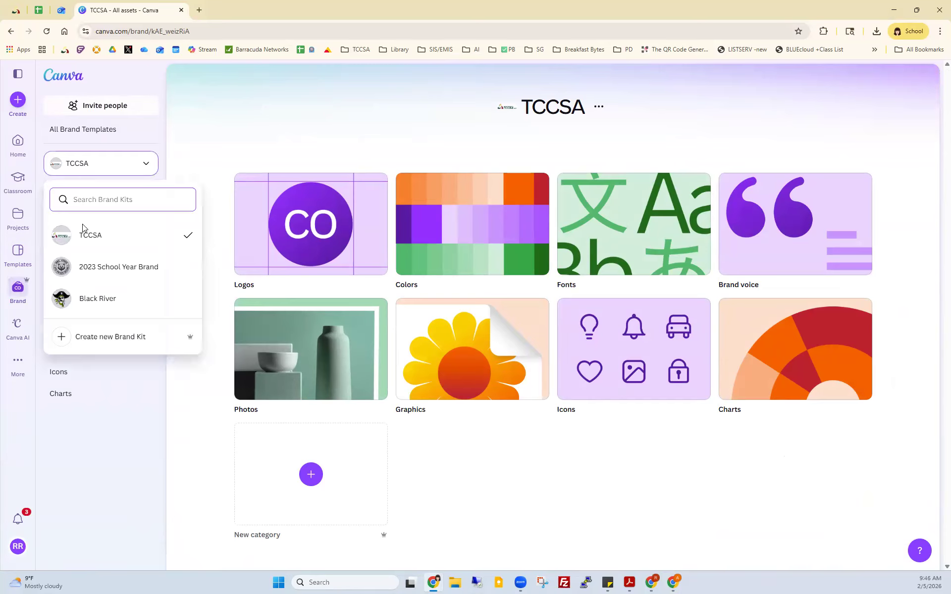
click(539, 110)
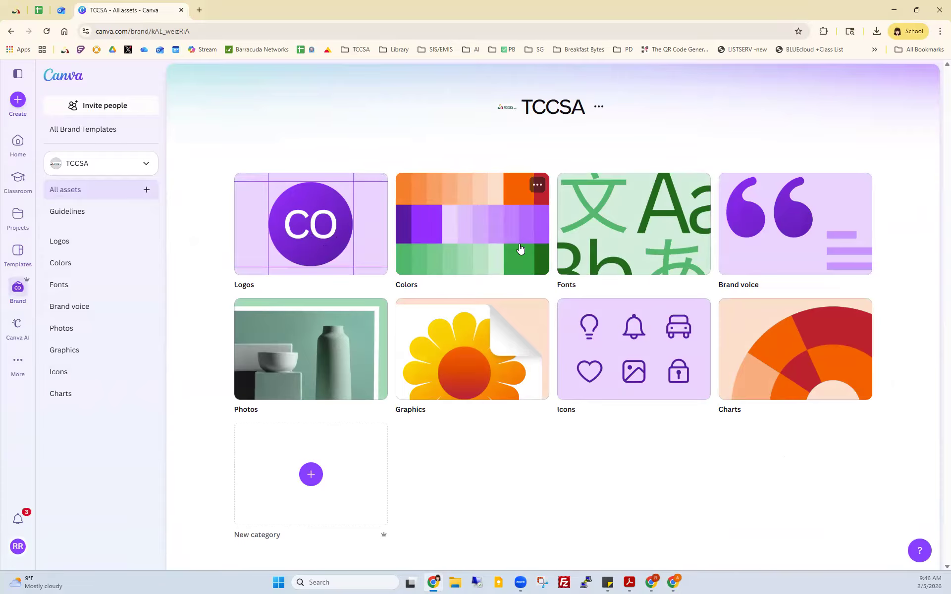
Step: Browse the TCCSA kit's logos, colors, fonts, photos and graphics, ending on its two graphic logos
click(300, 247)
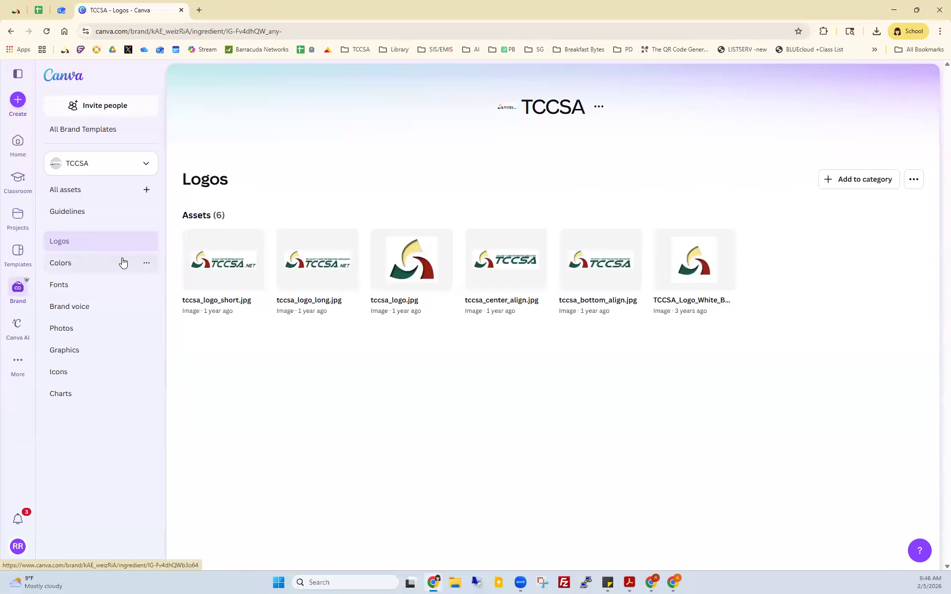
click(69, 263)
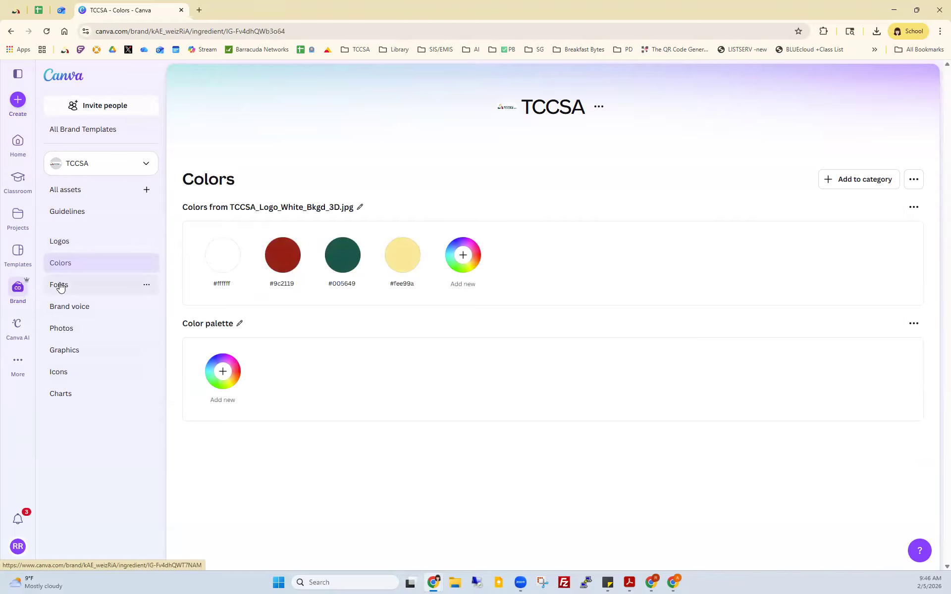
click(60, 286)
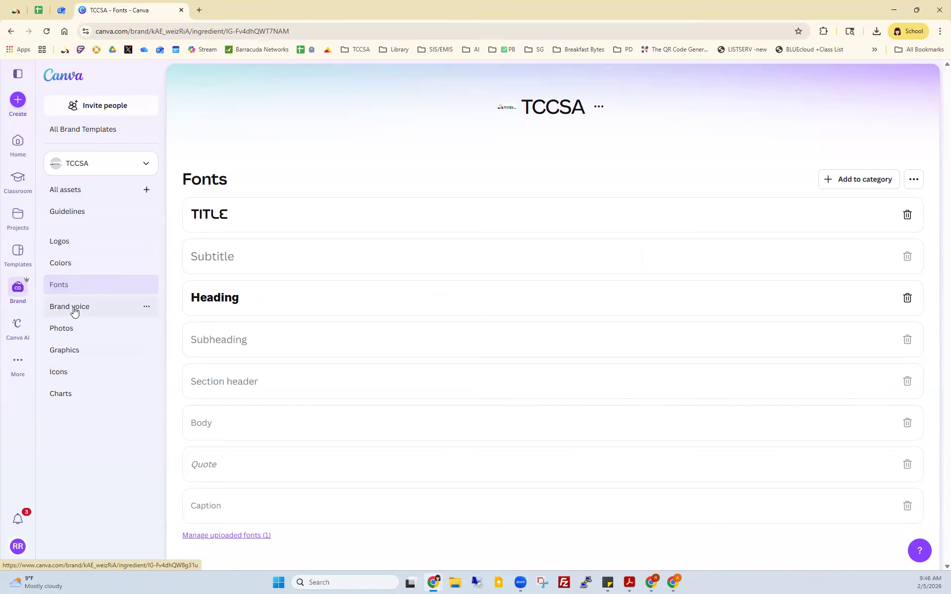
click(64, 330)
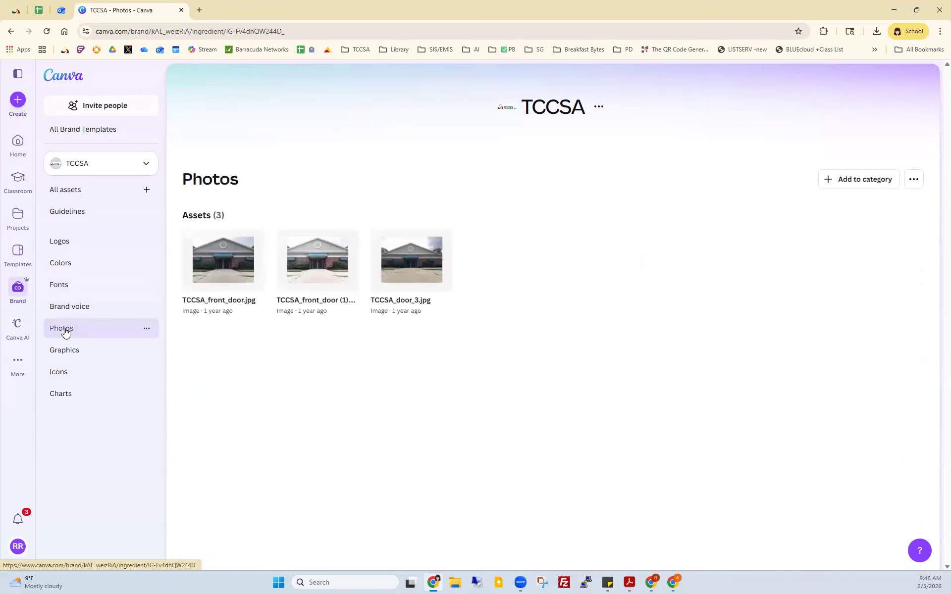
click(64, 352)
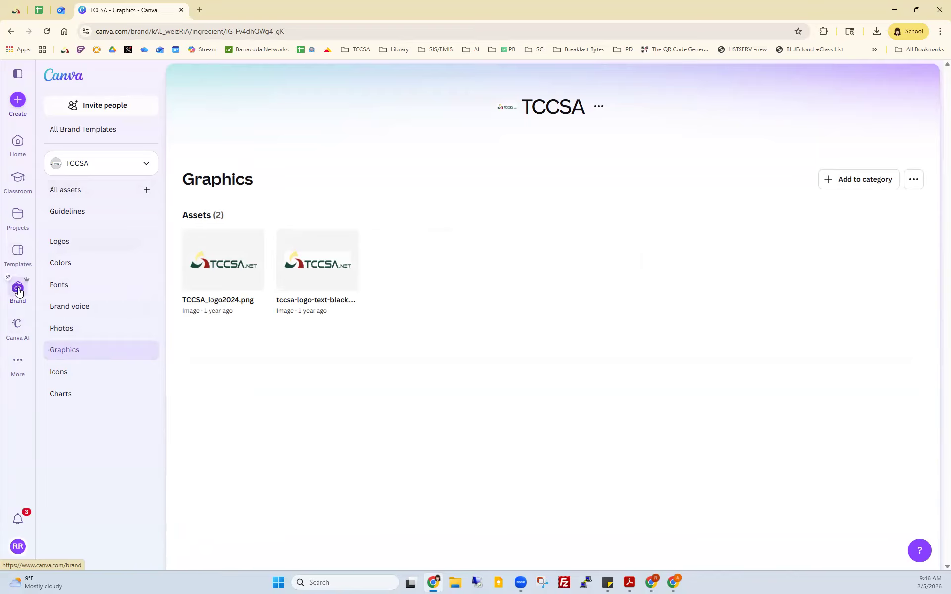
click(18, 362)
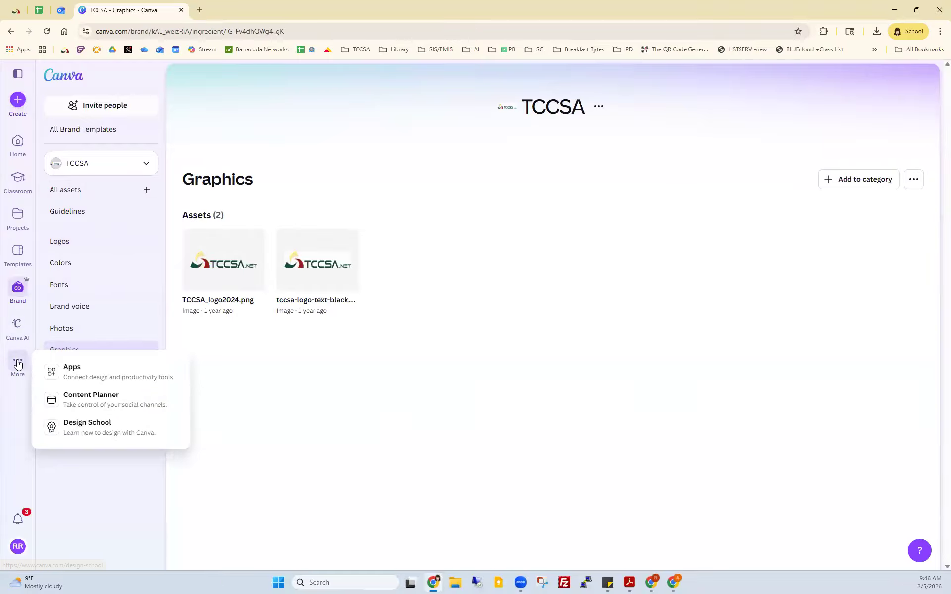
Step: Look at the Canva AI page, its prompt box and More sections, then return to the student window
click(15, 331)
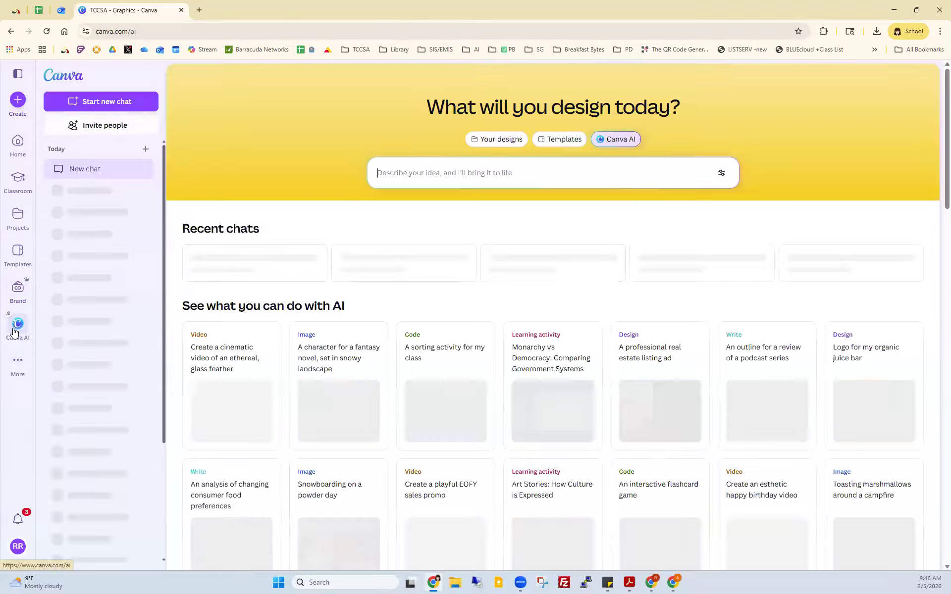
click(484, 186)
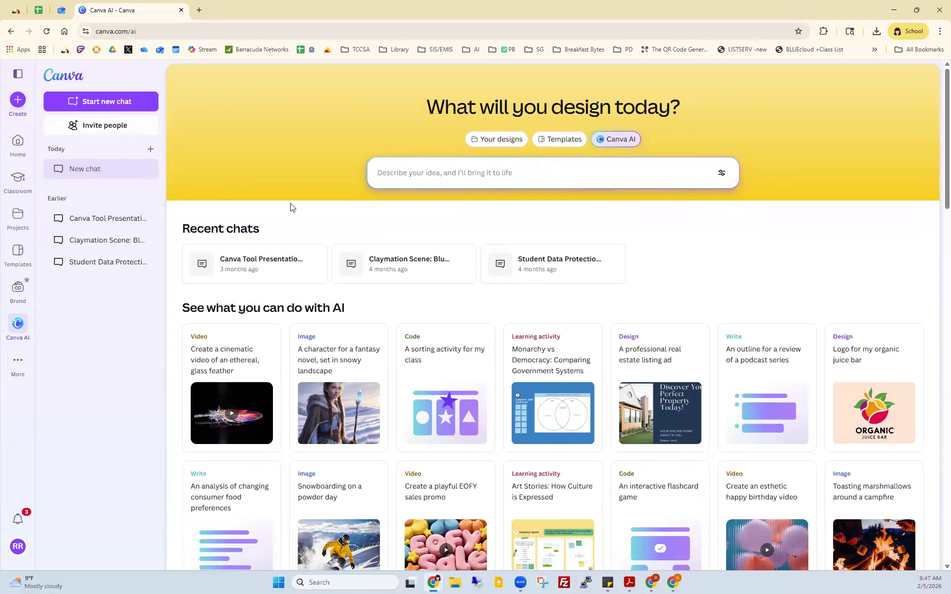
click(18, 364)
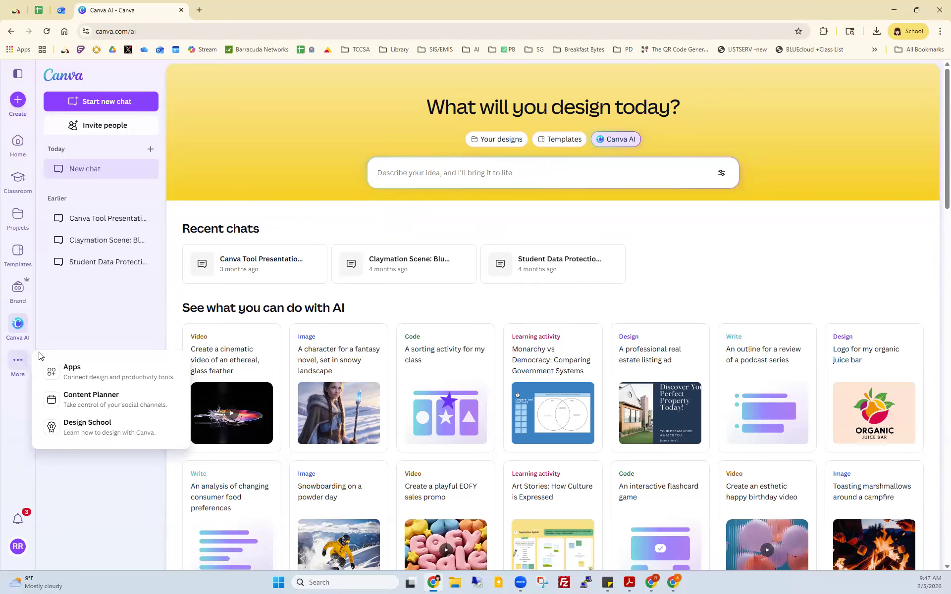
click(18, 397)
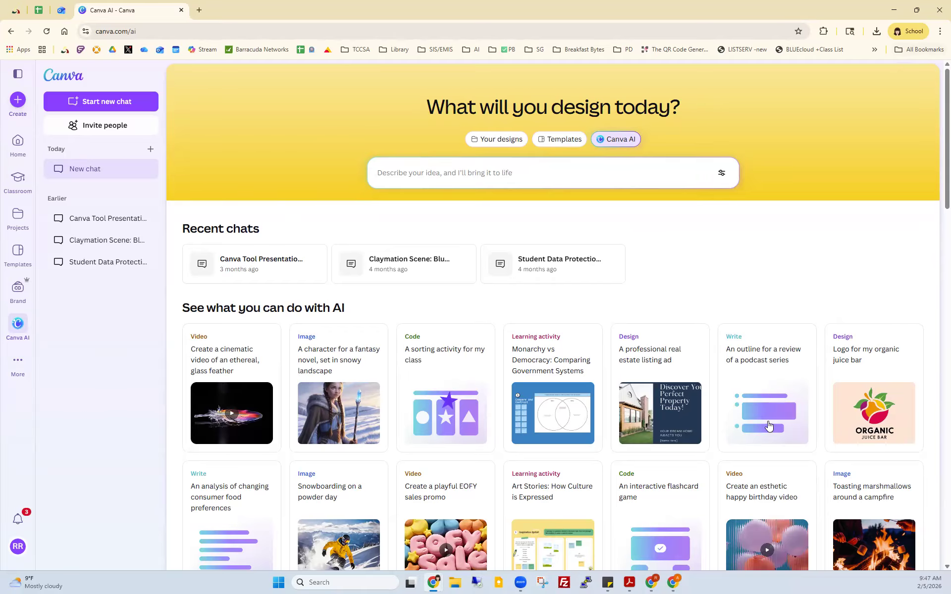
click(673, 583)
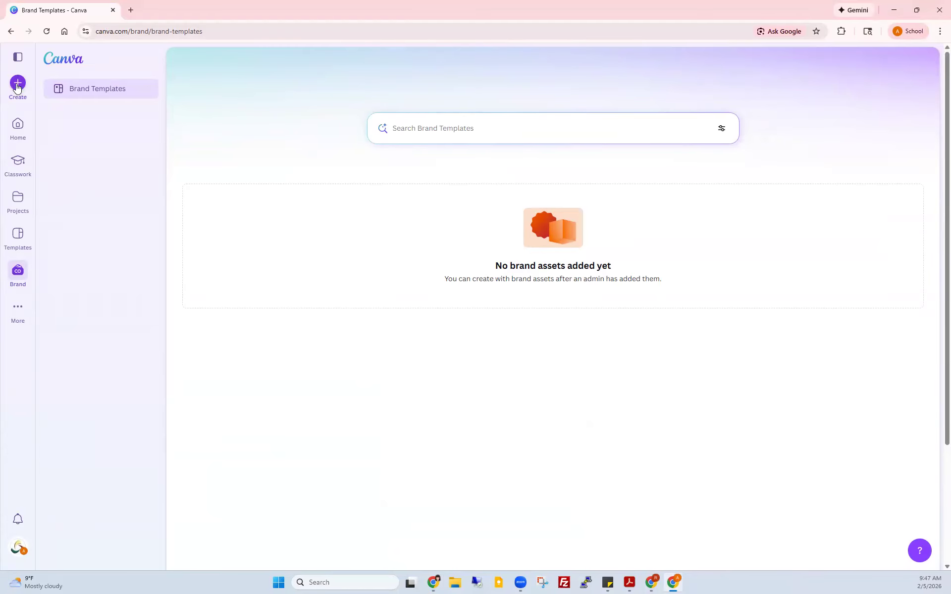
Step: From the student account's Home page, open the Create a design Upload dialog
click(18, 127)
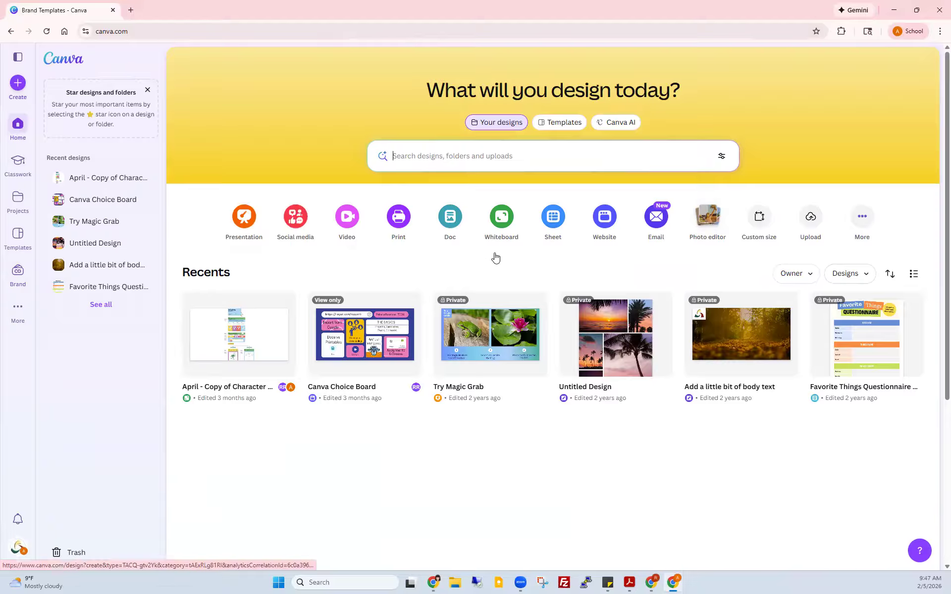
click(811, 219)
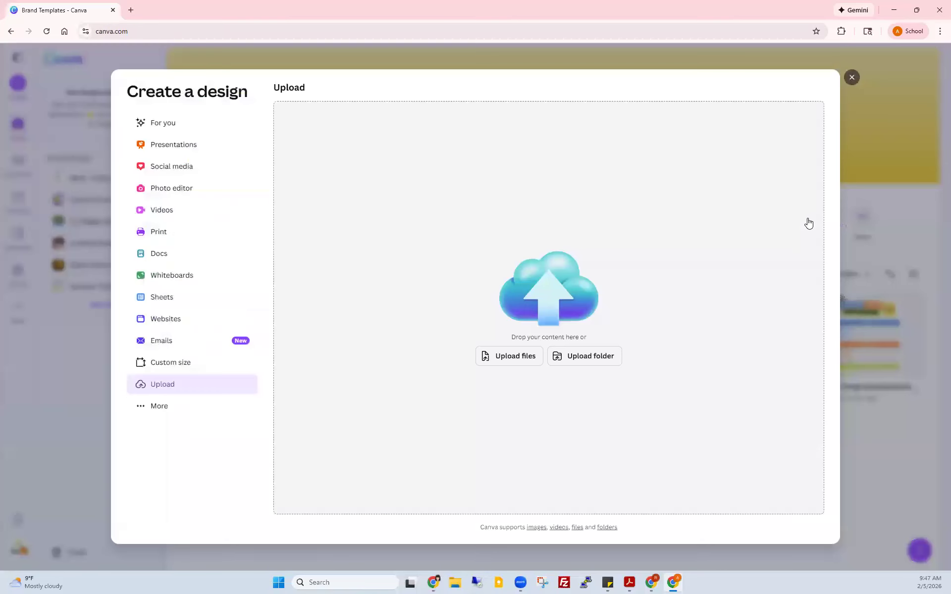
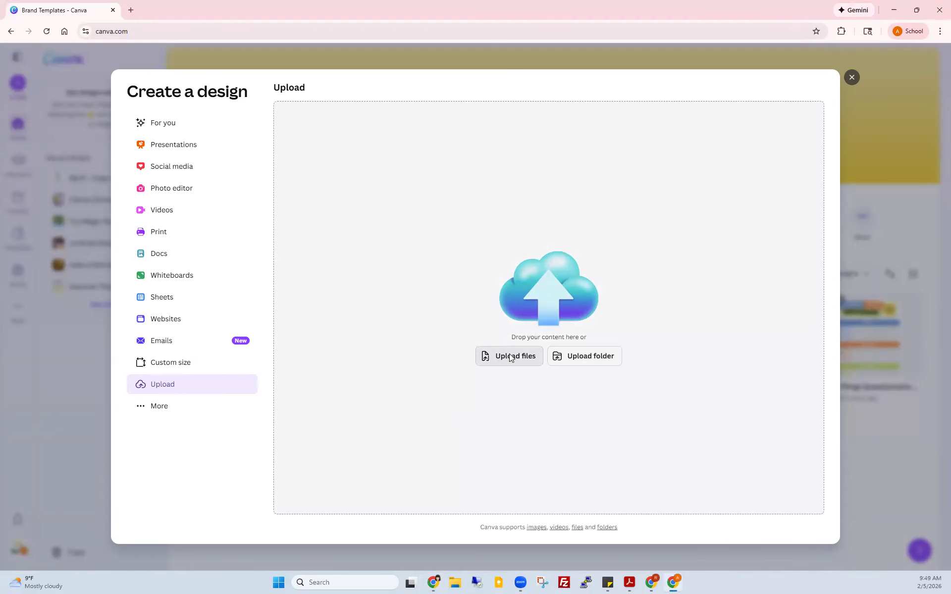
Step: Choose preschool_tuition_application.pdf from the Desktop's Canva folder to upload it
click(494, 357)
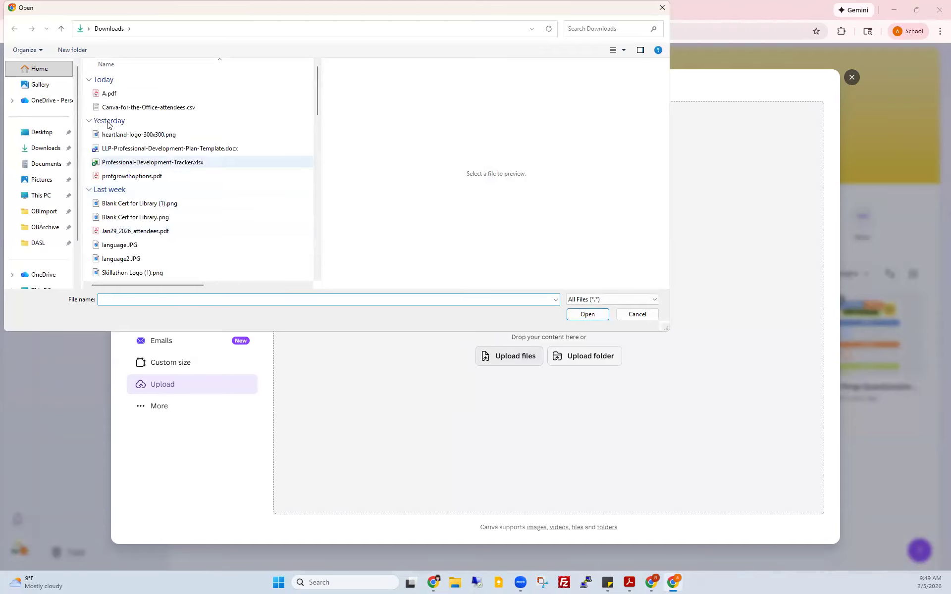
click(39, 133)
click(123, 87)
double_click(122, 87)
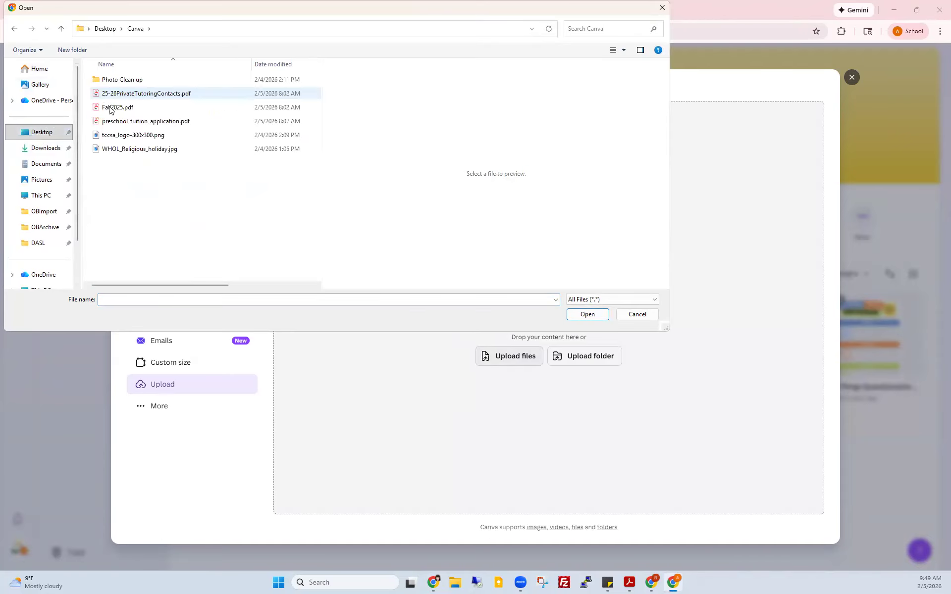
click(133, 123)
double_click(133, 122)
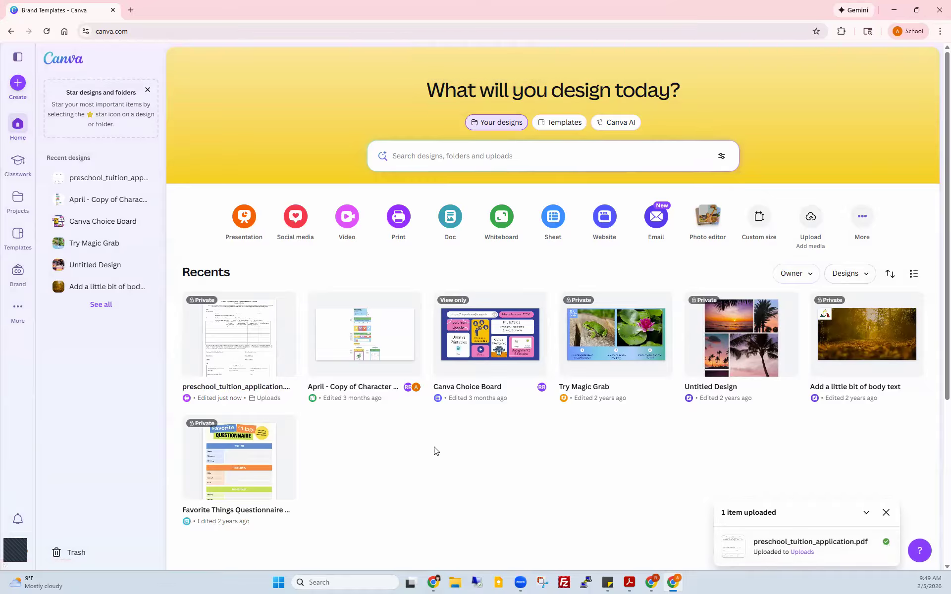
Step: Open the preschool_tuition_application design in a new browser tab from its card menu
click(283, 305)
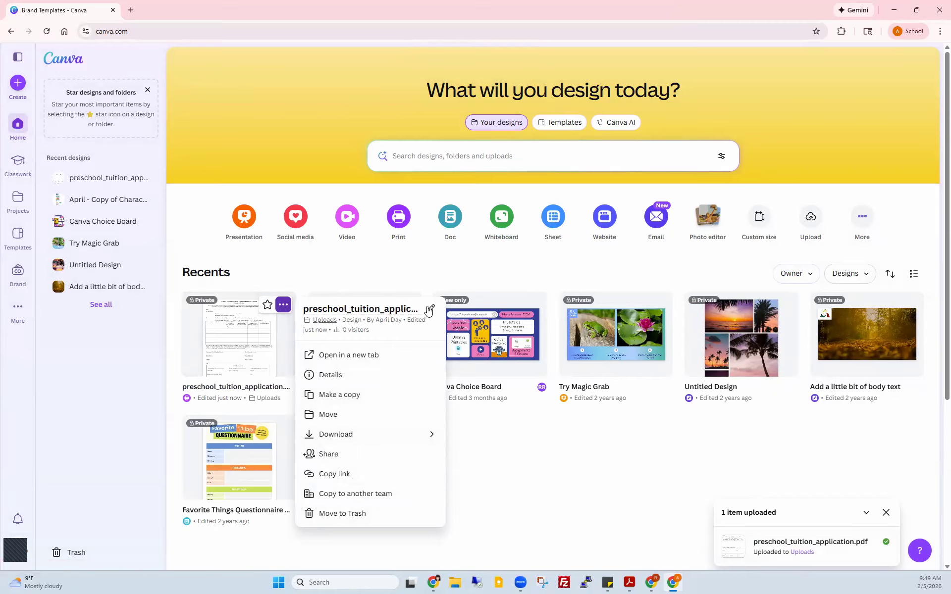
click(236, 336)
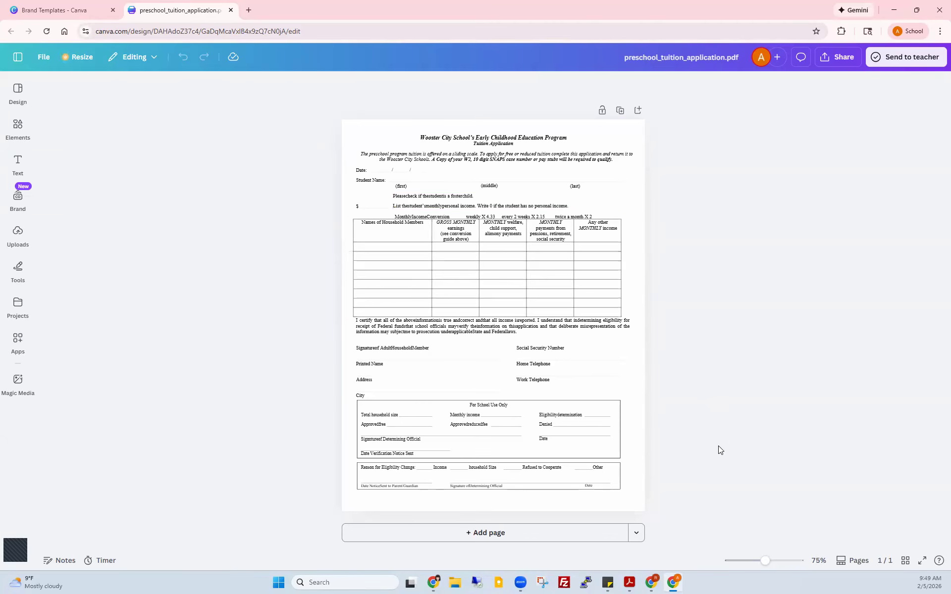
Step: Zoom to 172% and turn off italic on the form title and Tuition Application subtitle
drag(766, 564, 780, 561)
click(487, 160)
double_click(488, 161)
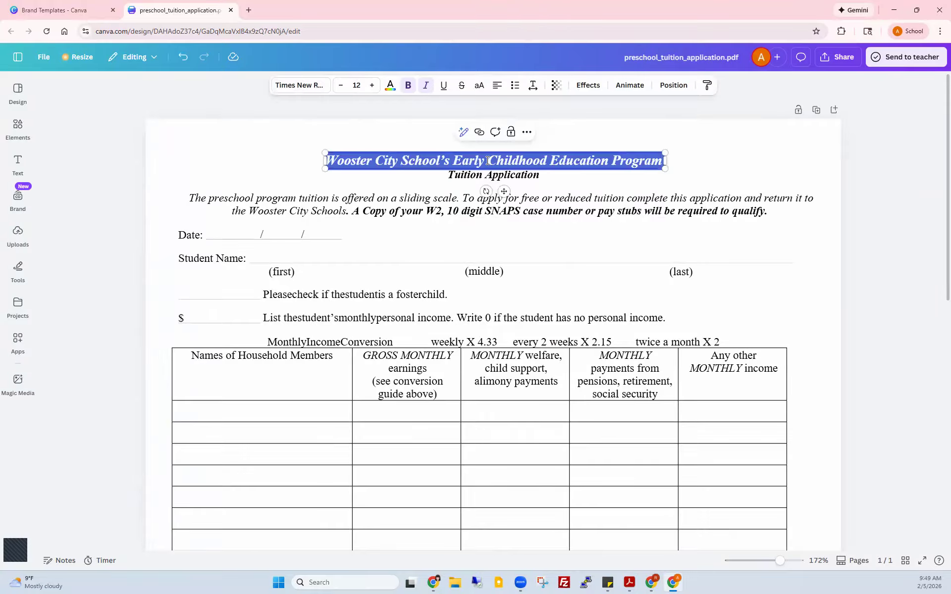
click(426, 85)
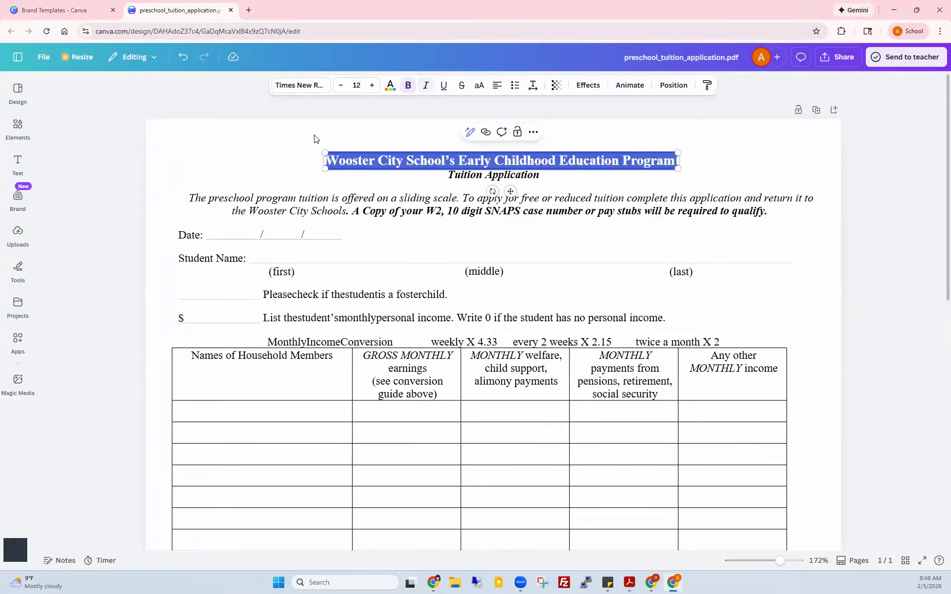
click(293, 146)
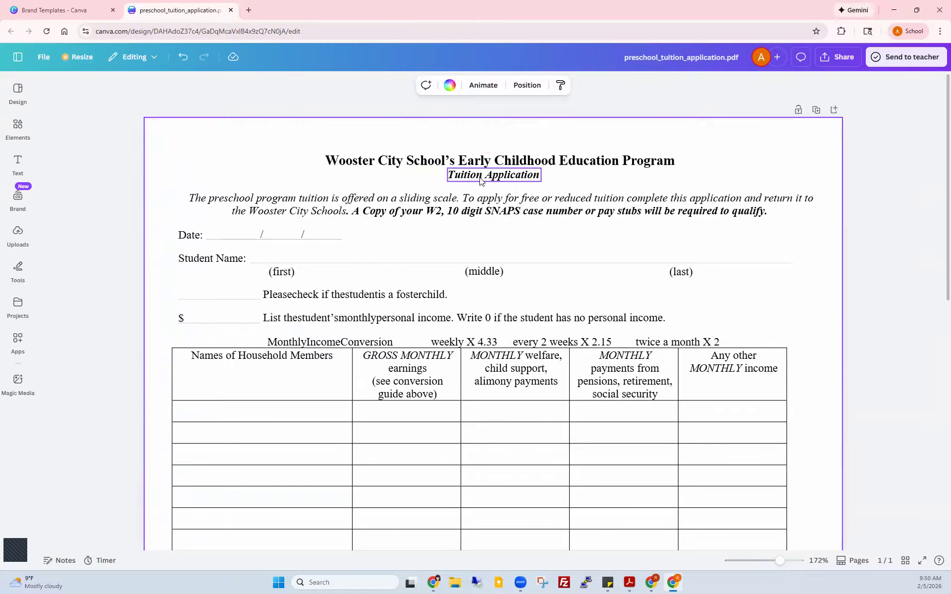
click(480, 181)
click(426, 86)
click(292, 153)
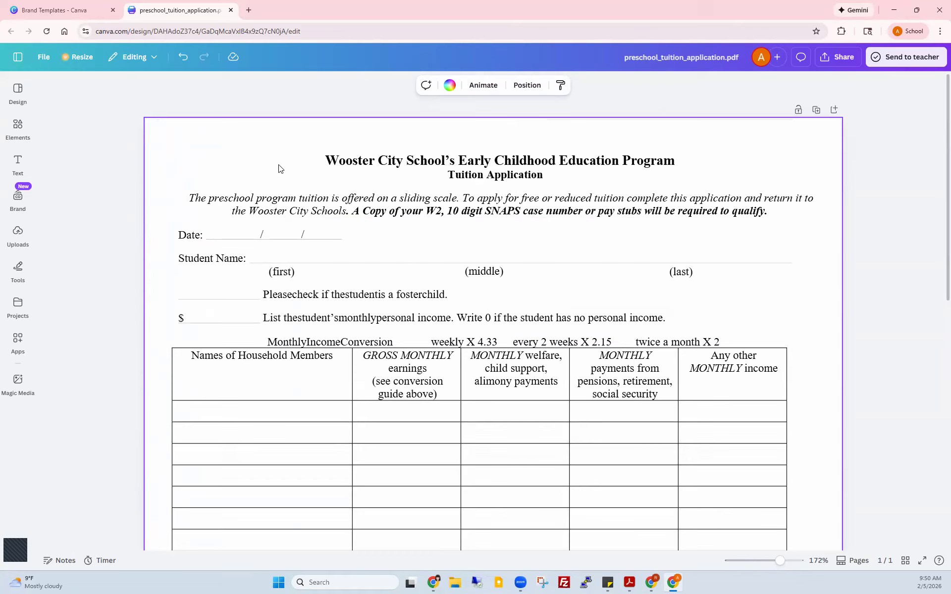
Step: Restore missing spaces in the student income lines, e.g. 'the student', 'foster child'
click(306, 297)
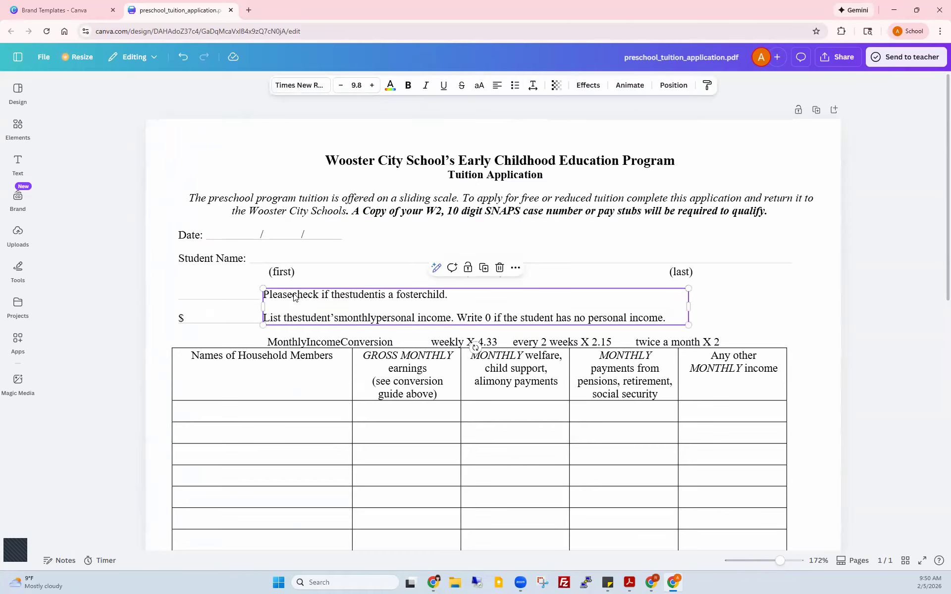
double_click(293, 296)
click(302, 298)
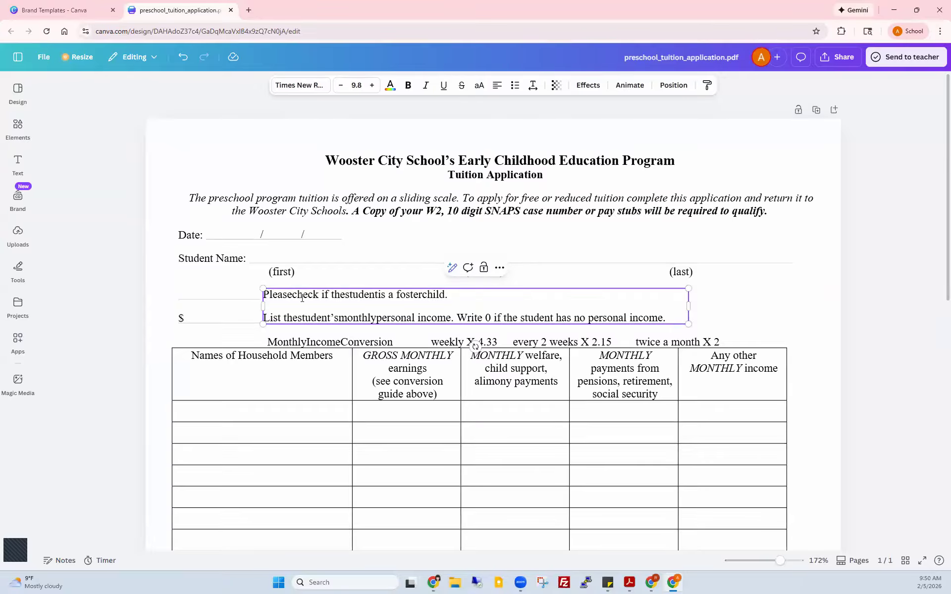
click(300, 319)
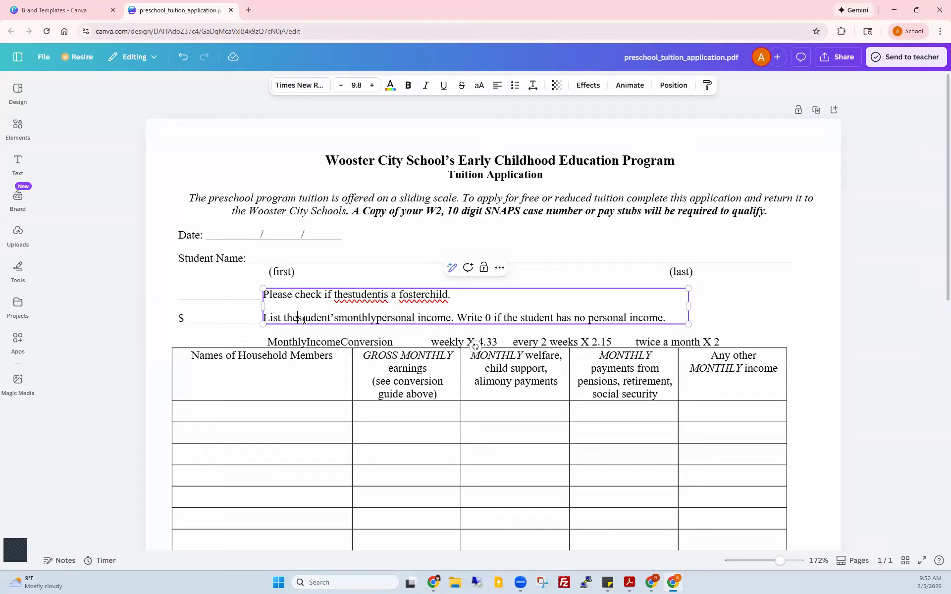
click(343, 318)
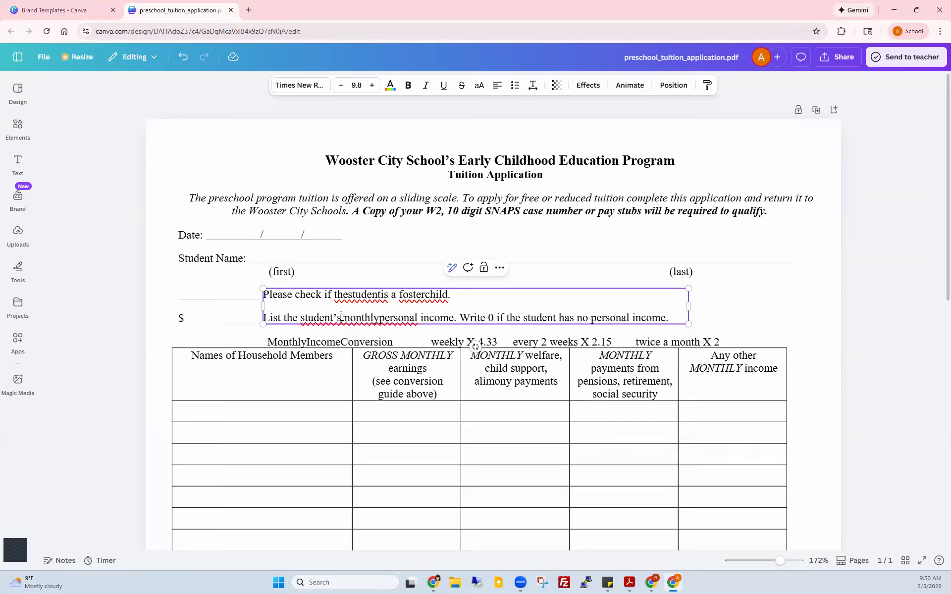
click(379, 318)
click(350, 295)
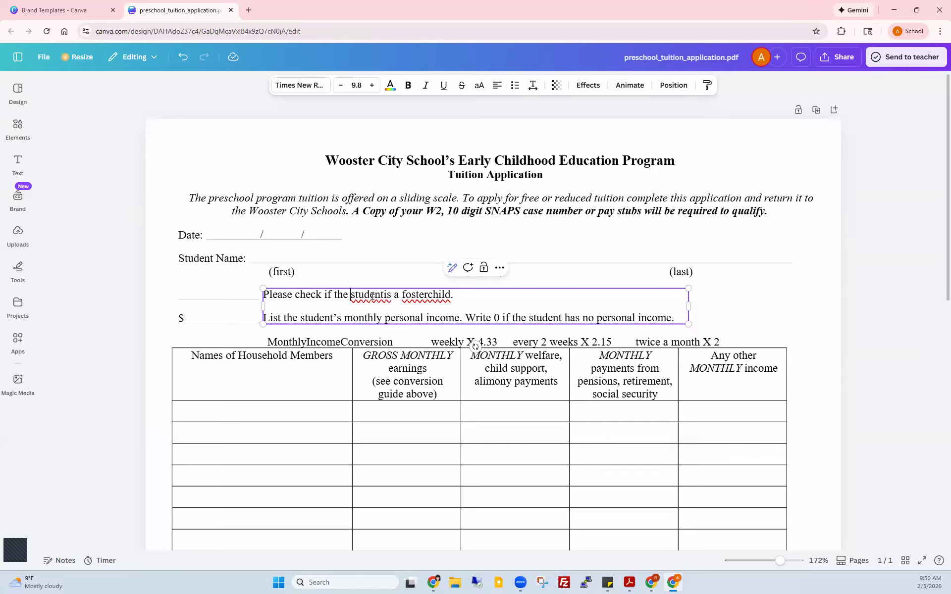
click(391, 296)
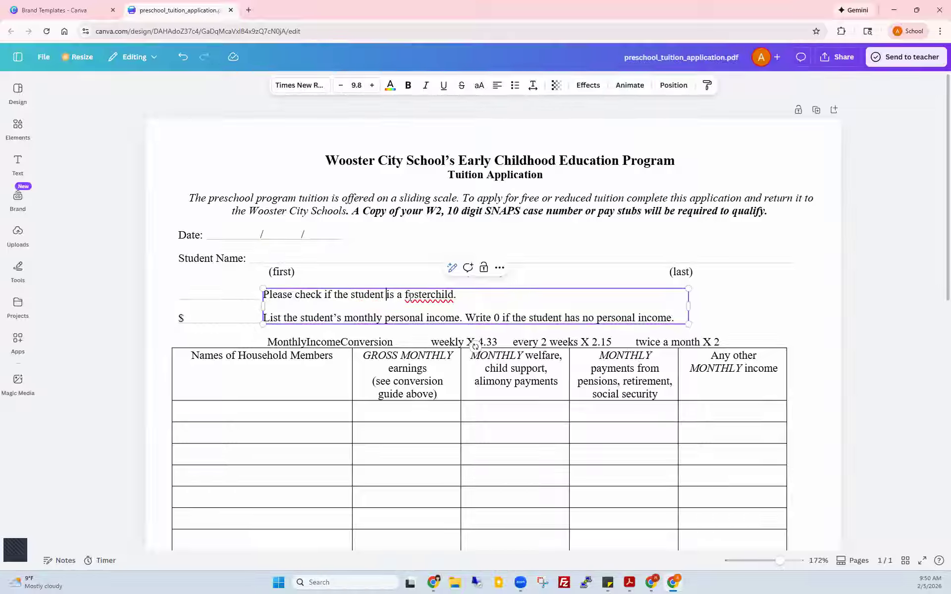
click(429, 296)
Step: Correct the heading to 'Monthly Income Conversion' with spaces between words
click(337, 341)
double_click(304, 343)
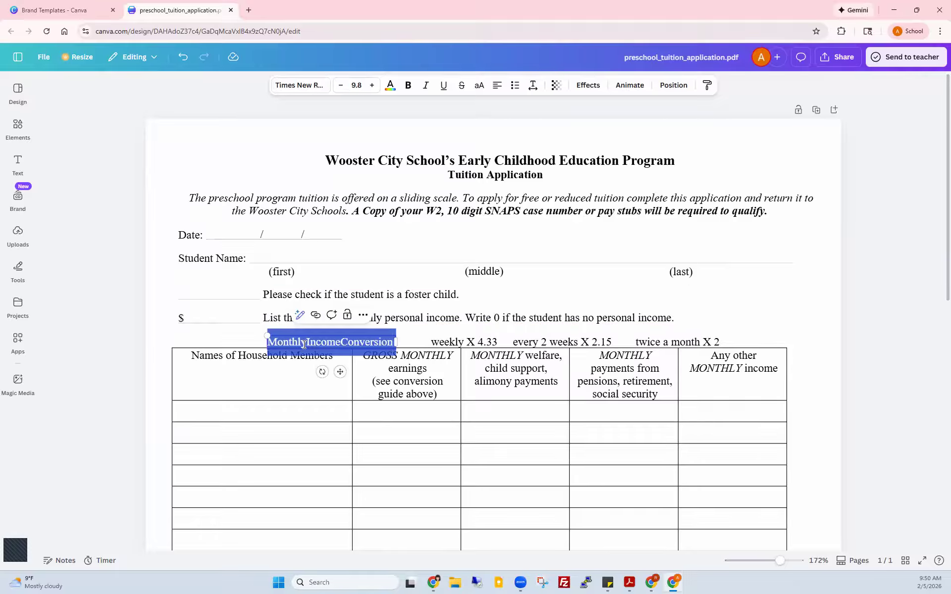
click(304, 344)
click(345, 342)
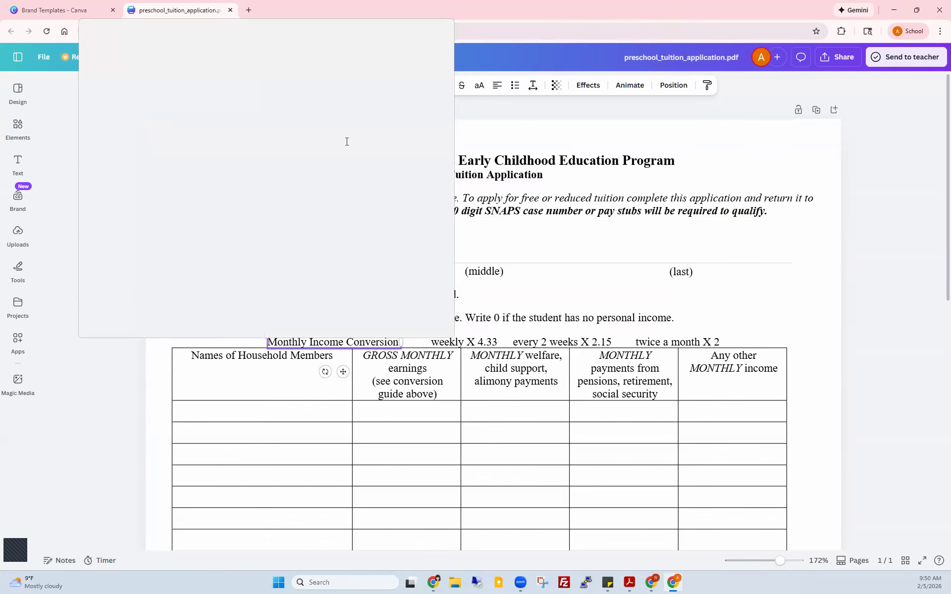
Step: Snap Canva right beside the original Acrobat PDF, compare them, then minimize Acrobat
drag(347, 142, 936, 204)
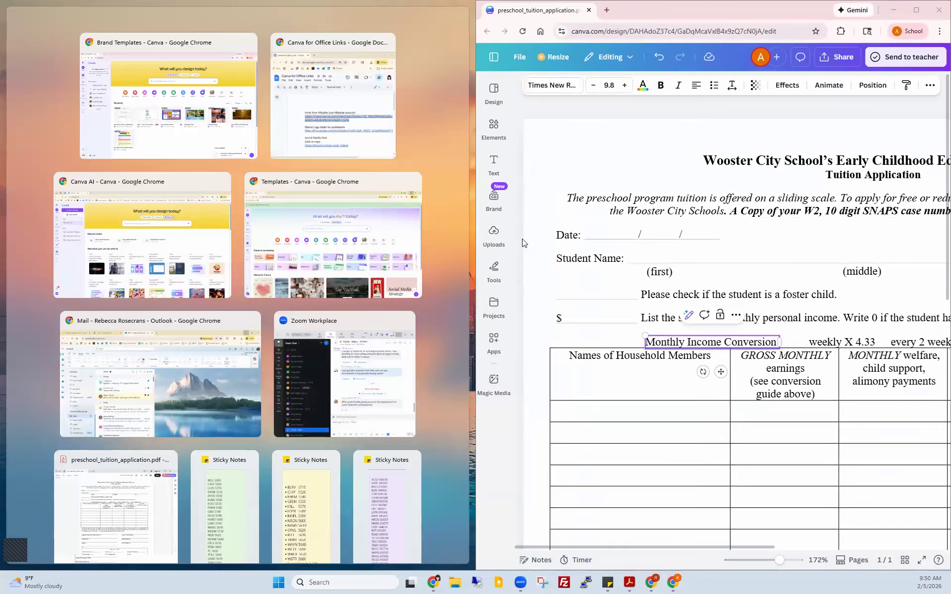
click(96, 518)
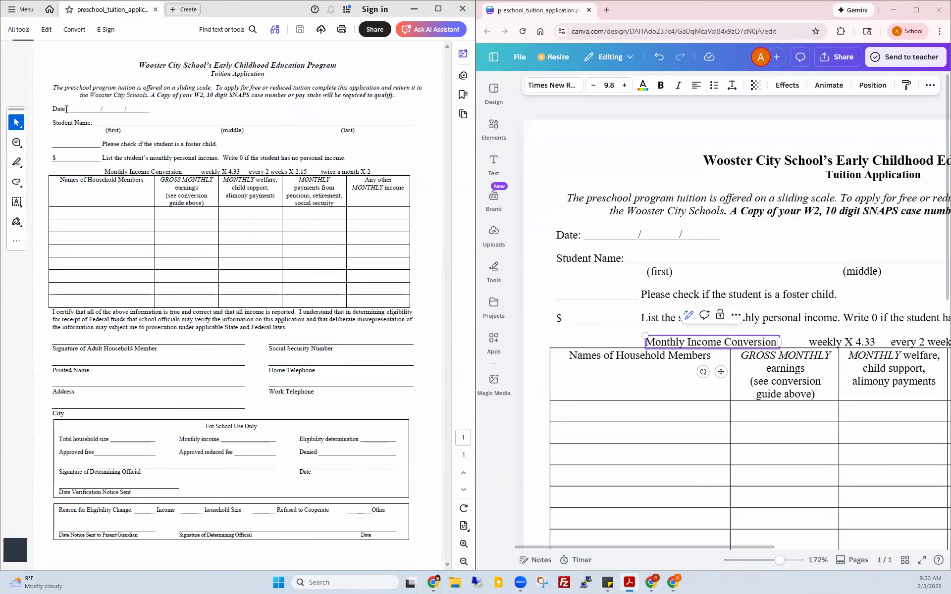
scroll(580, 382, down, 5)
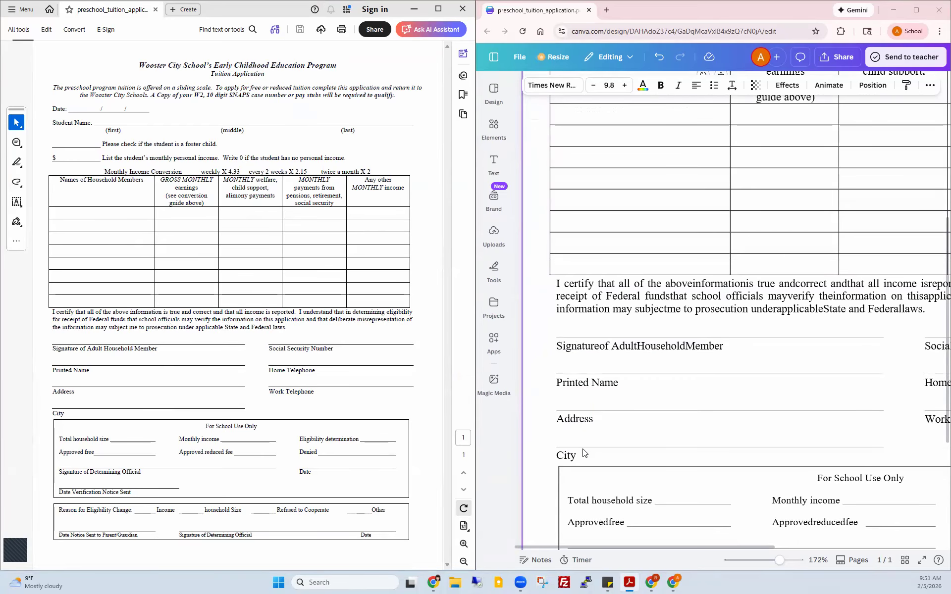
scroll(585, 453, down, 3)
scroll(591, 471, down, 1)
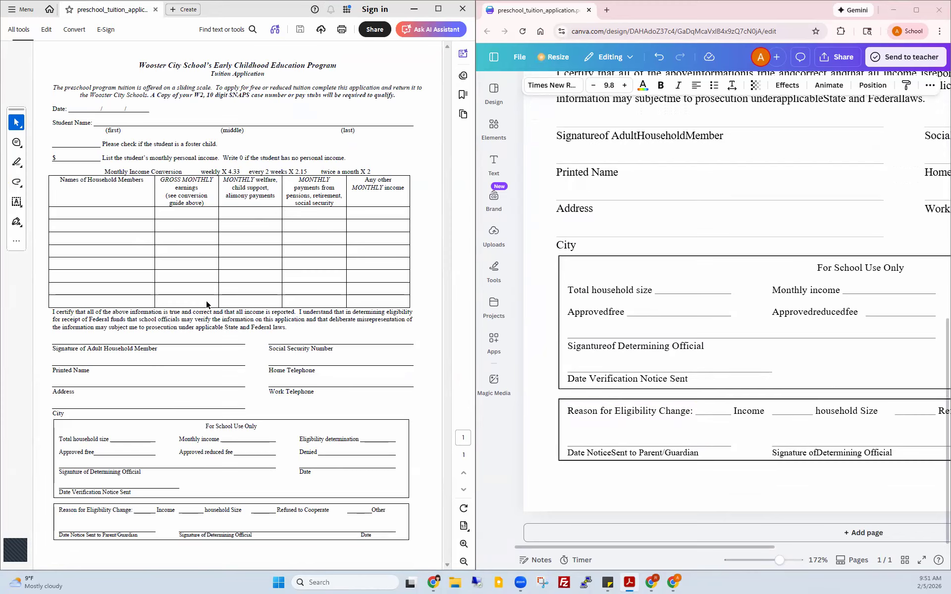
scroll(610, 296, up, 1)
scroll(609, 296, up, 9)
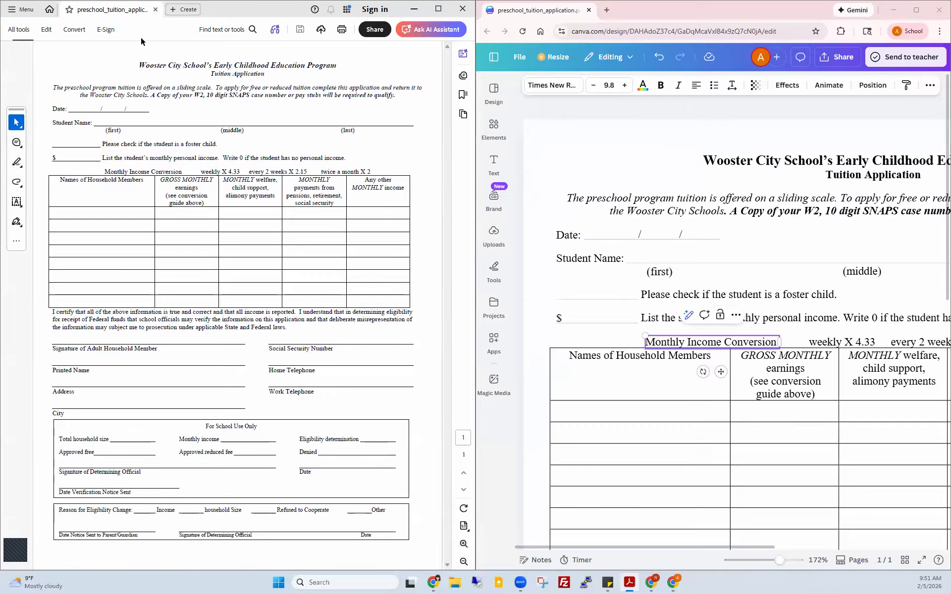
click(414, 9)
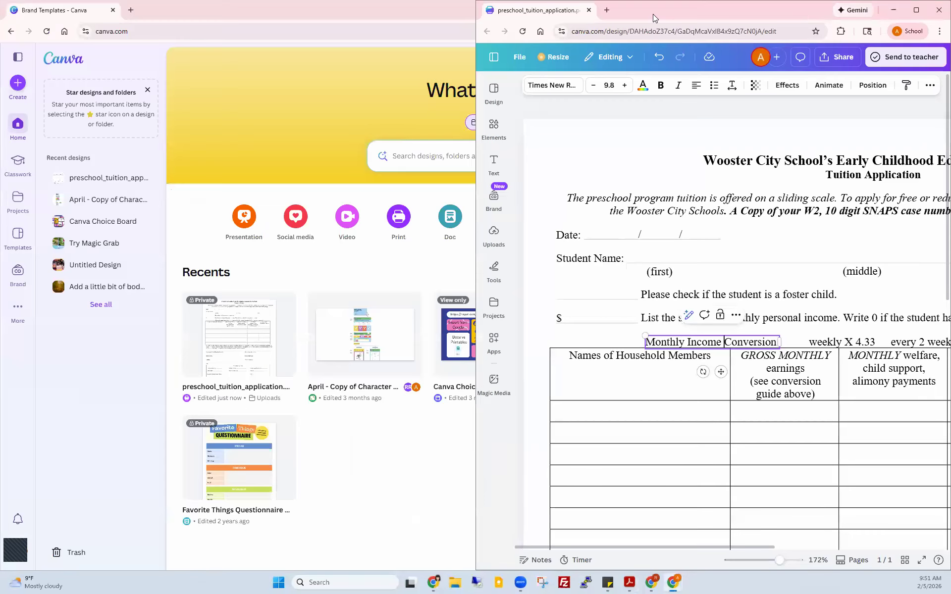
Step: Maximize the Canva editor and scroll through the form to the household members income table
click(916, 10)
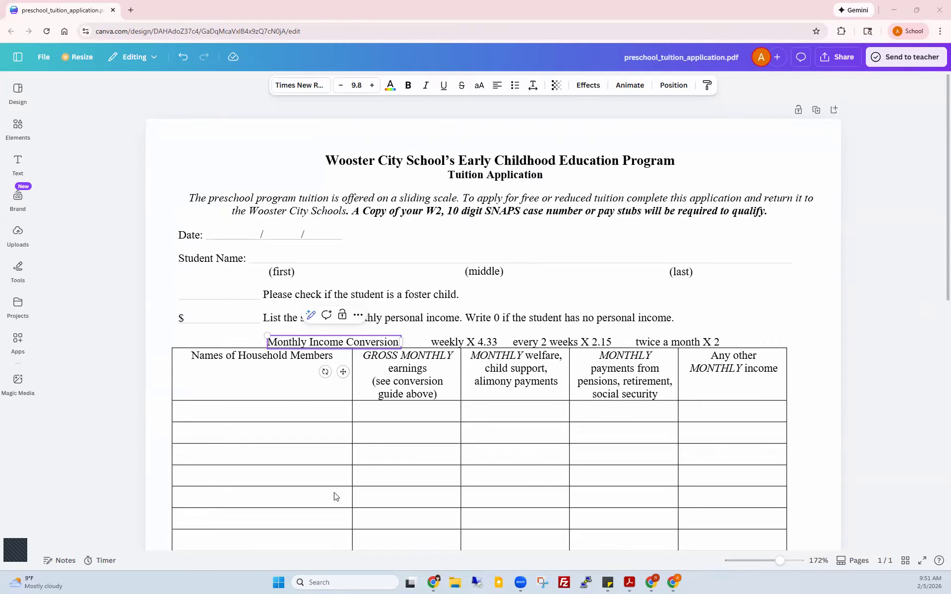
click(278, 422)
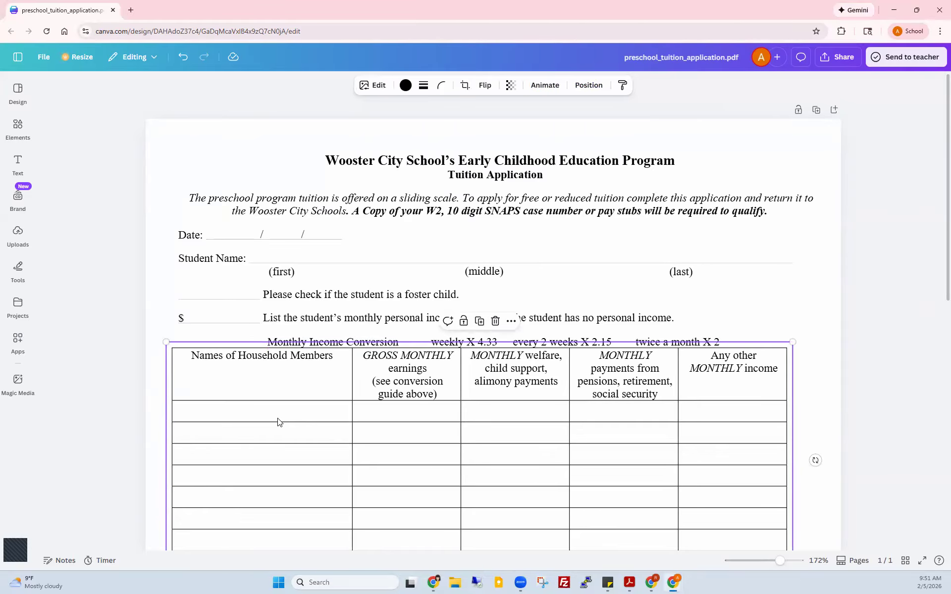
scroll(278, 422, down, 5)
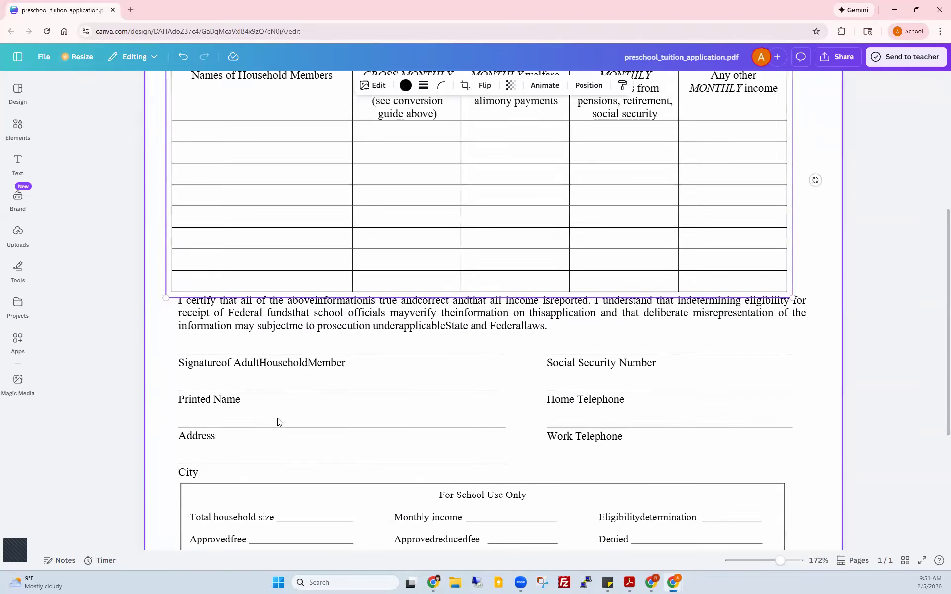
scroll(278, 422, down, 4)
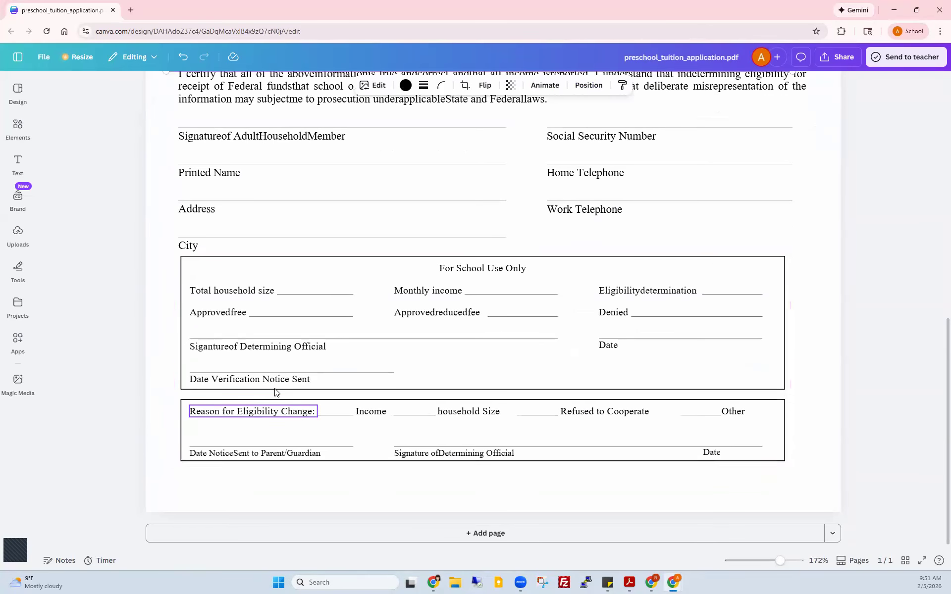
scroll(276, 392, up, 8)
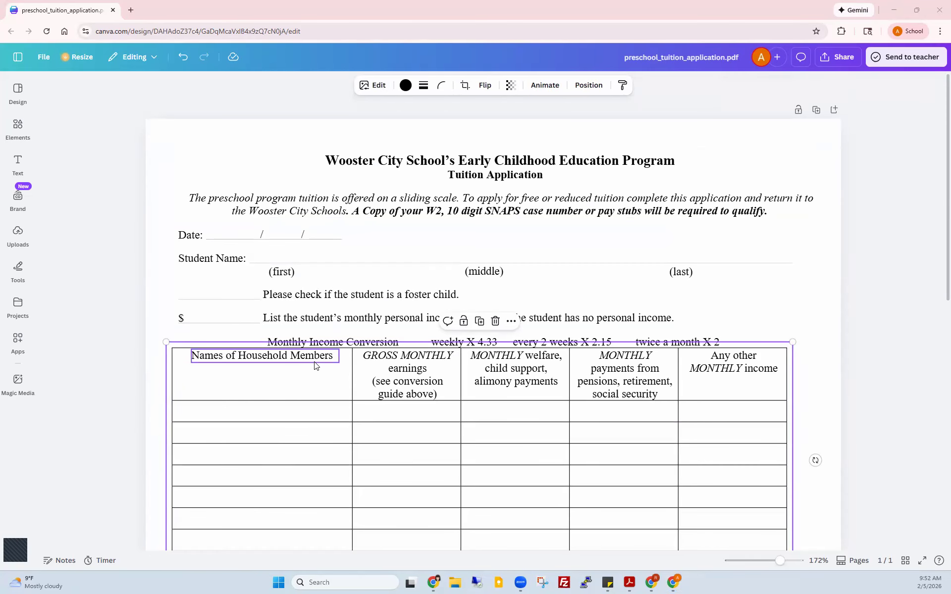
Step: Go back to the Canva Home page through the side navigation menu
click(14, 59)
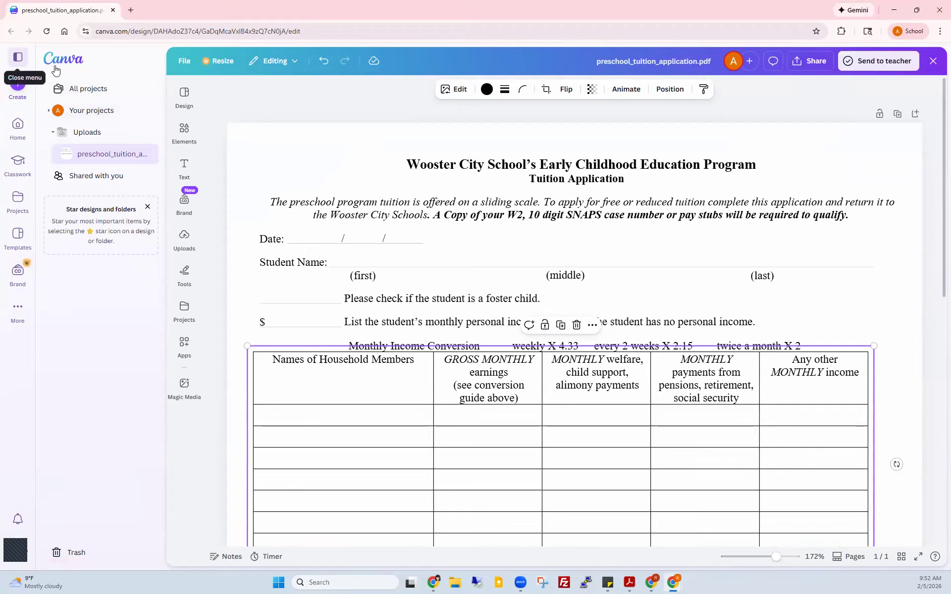
click(16, 124)
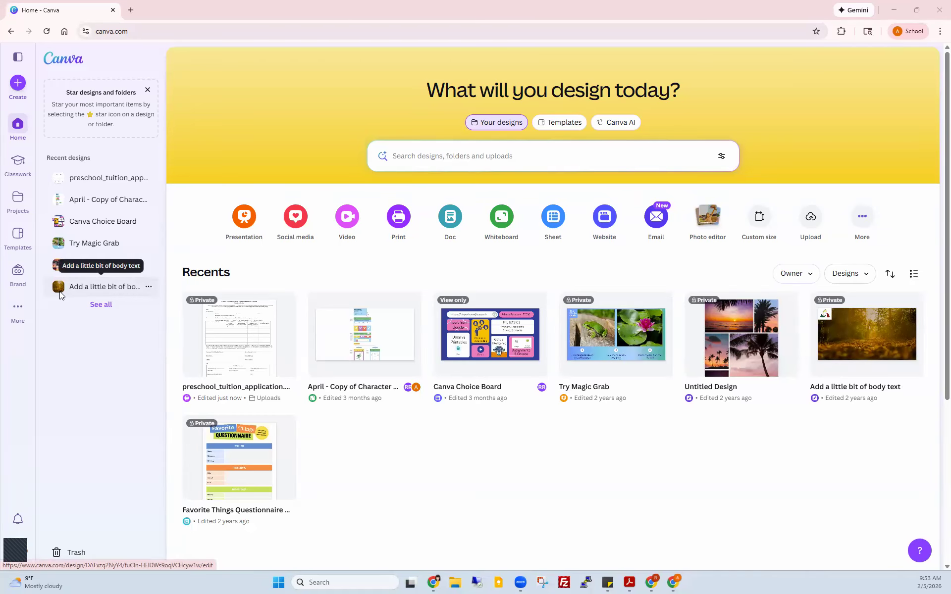
click(131, 10)
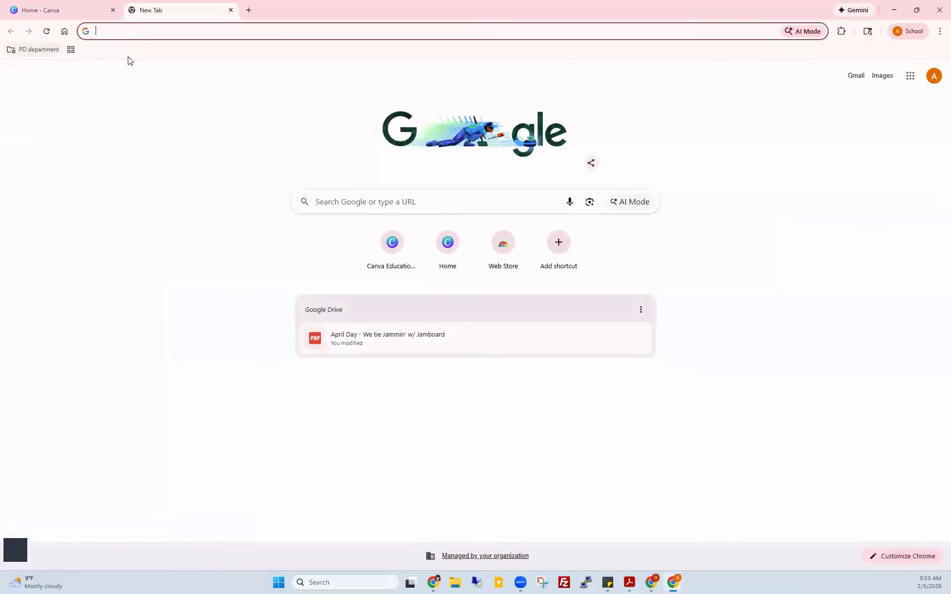
text(www.t)
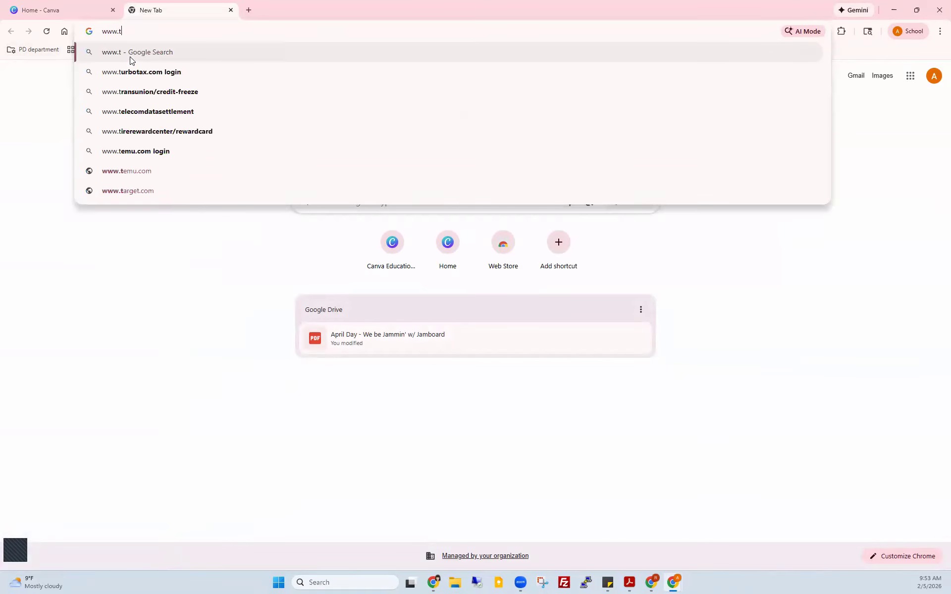
text(ccsa.net)
key(Return)
mouse_move(140, 127)
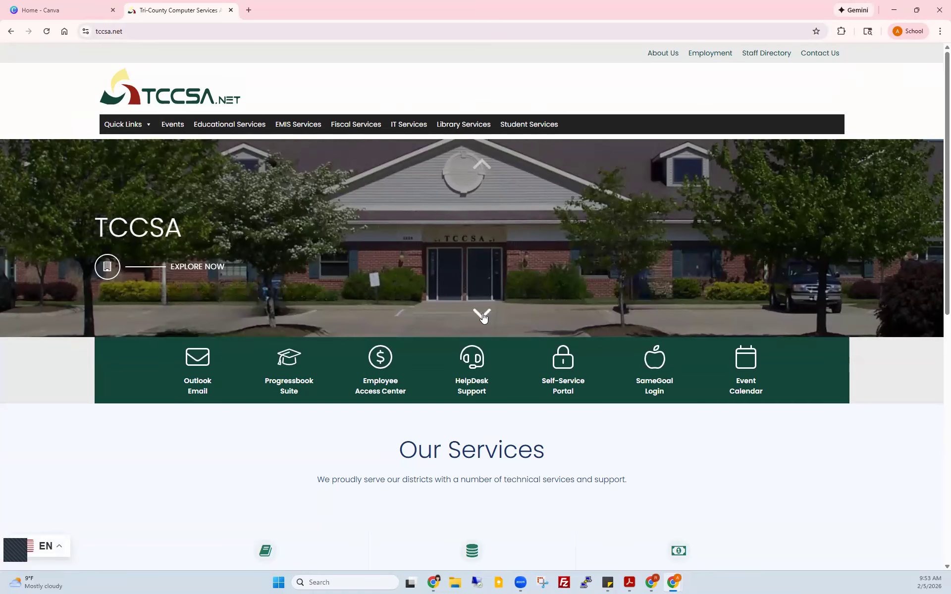
click(484, 316)
click(483, 315)
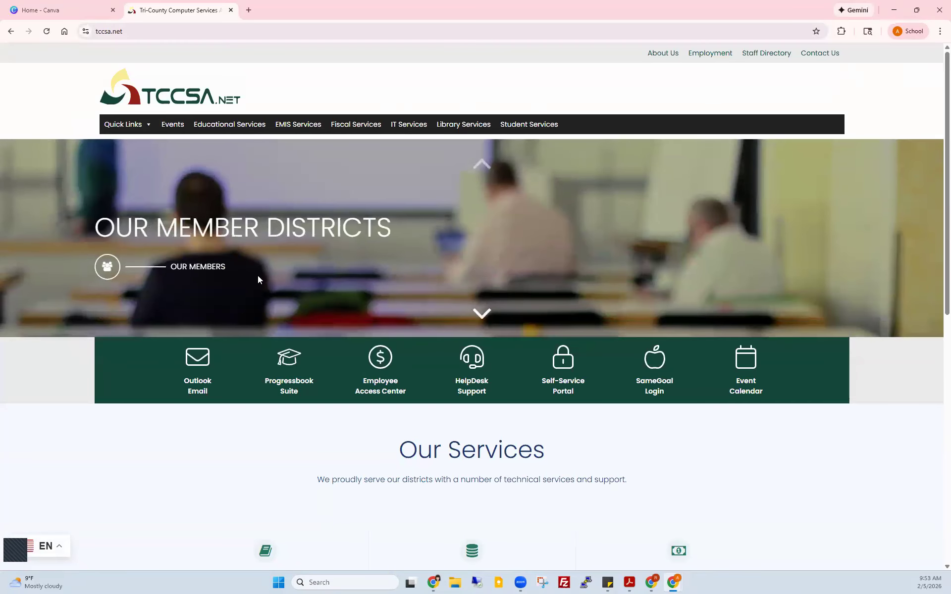
click(209, 268)
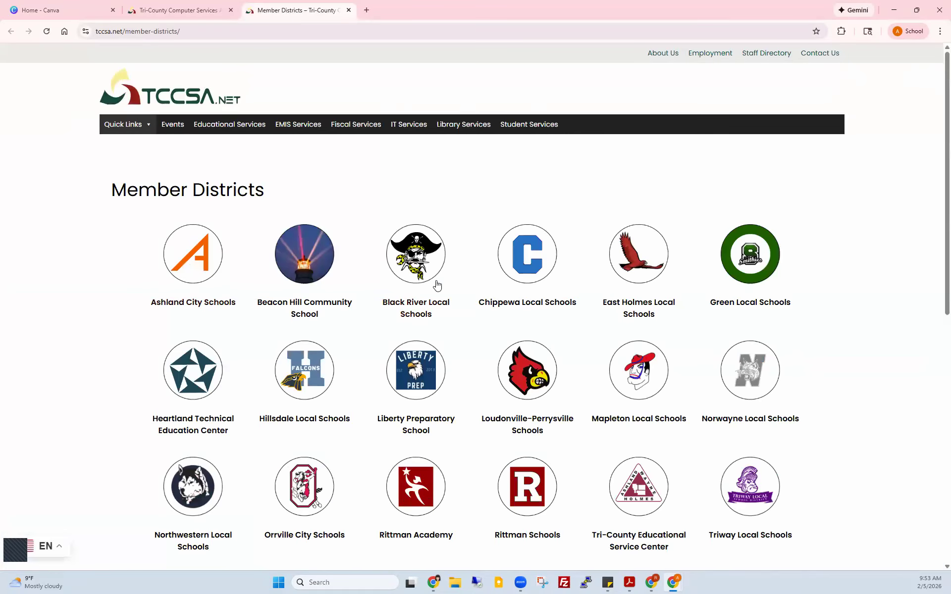
Step: Scroll through the listed member districts, then switch back to the Canva tab
scroll(479, 373, down, 5)
scroll(480, 373, down, 2)
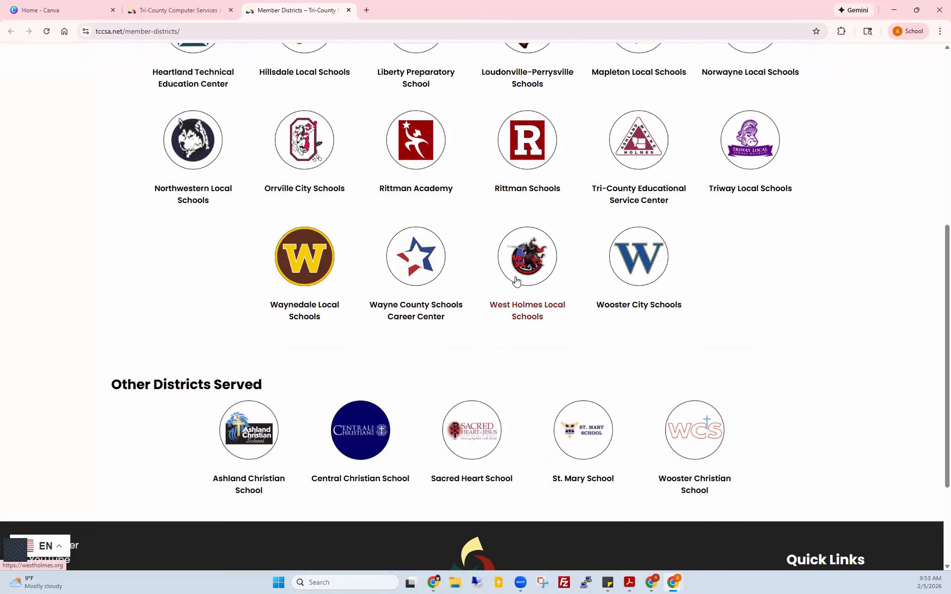
scroll(410, 297, up, 5)
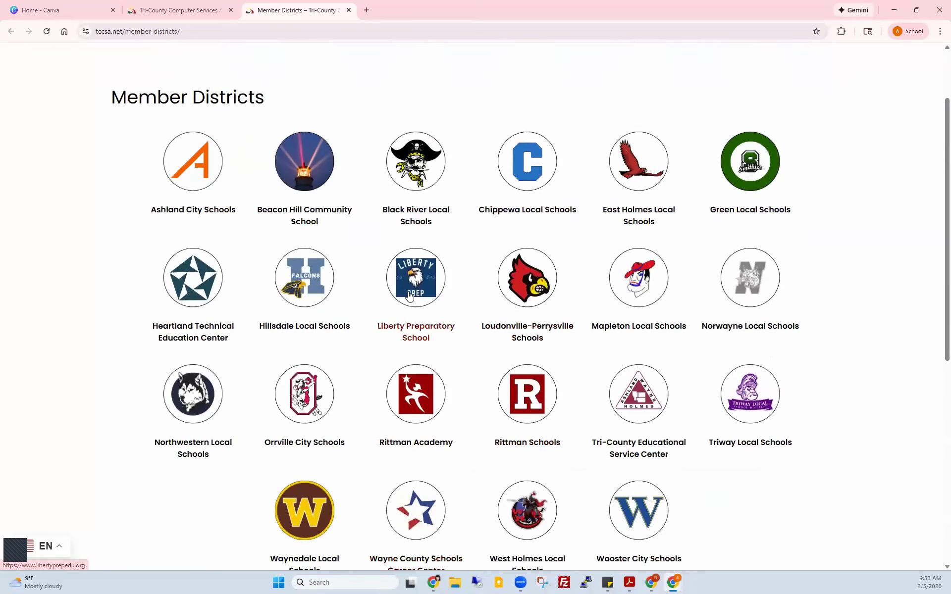
scroll(409, 298, up, 2)
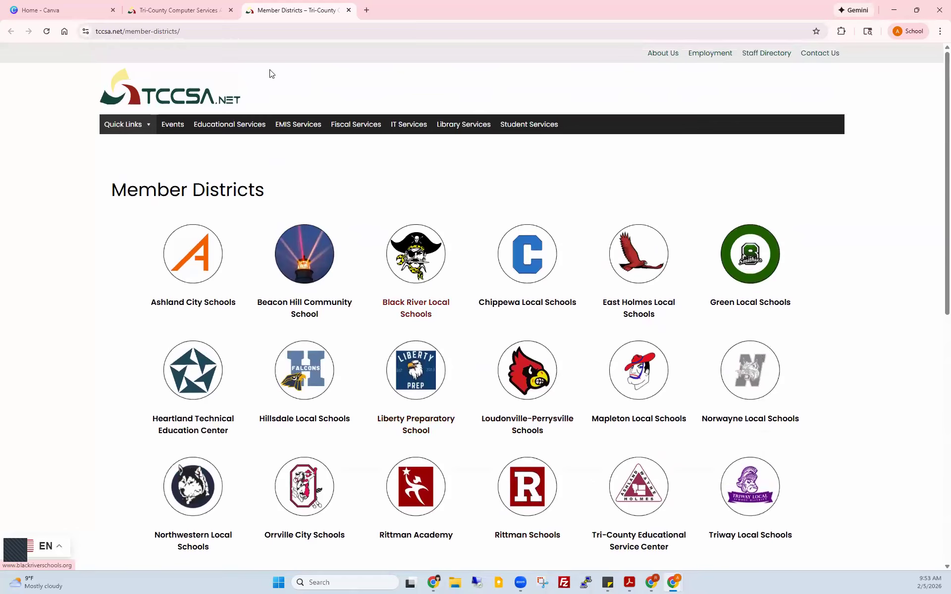
click(74, 9)
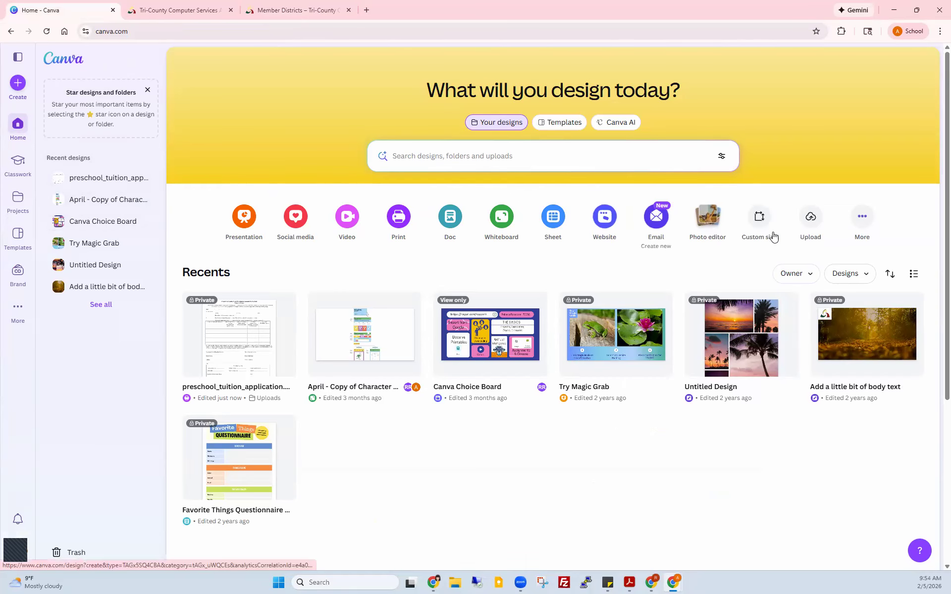
Step: Upload tccsa_logo-300x300.png from the computer through the home page's Upload files option
click(810, 218)
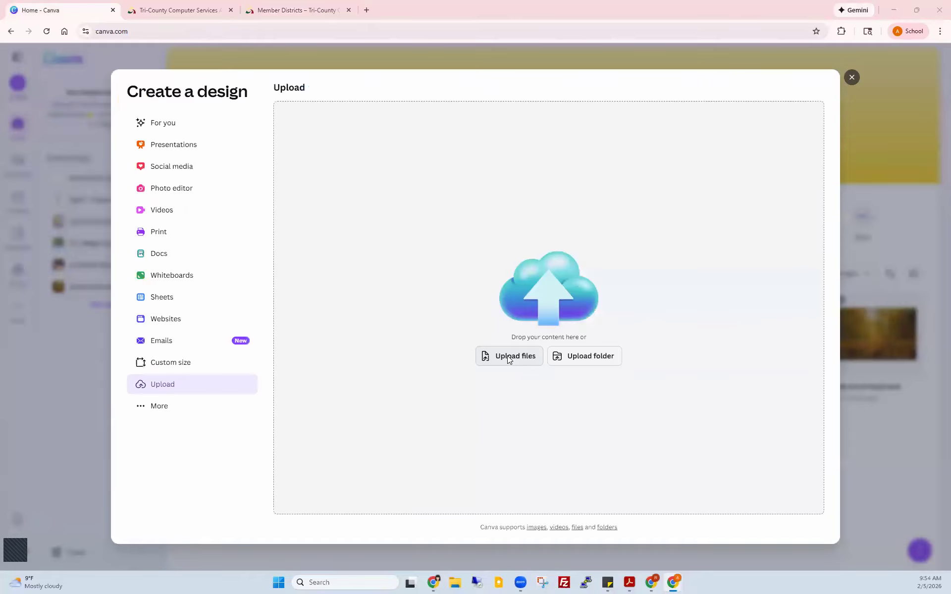
click(507, 356)
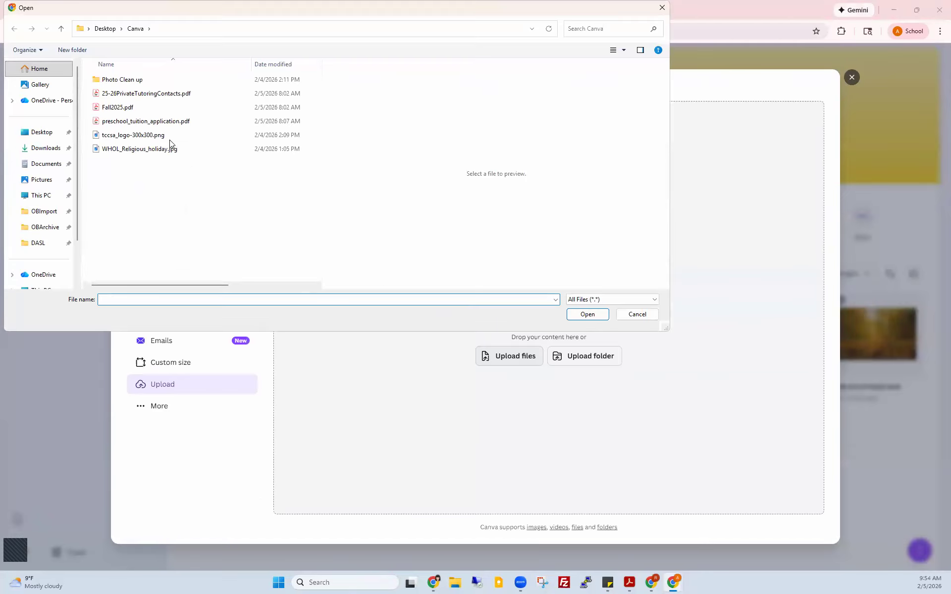
click(124, 137)
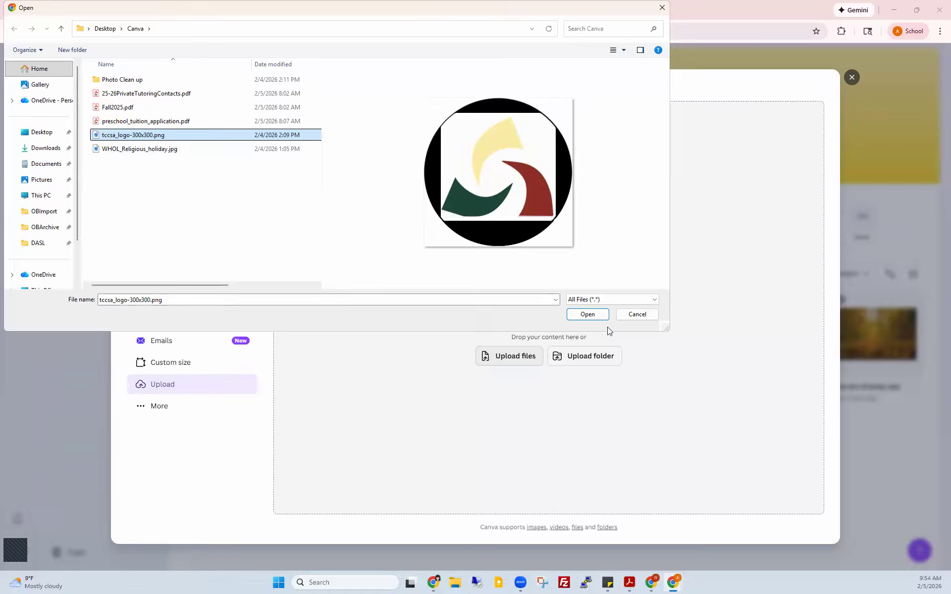
click(598, 318)
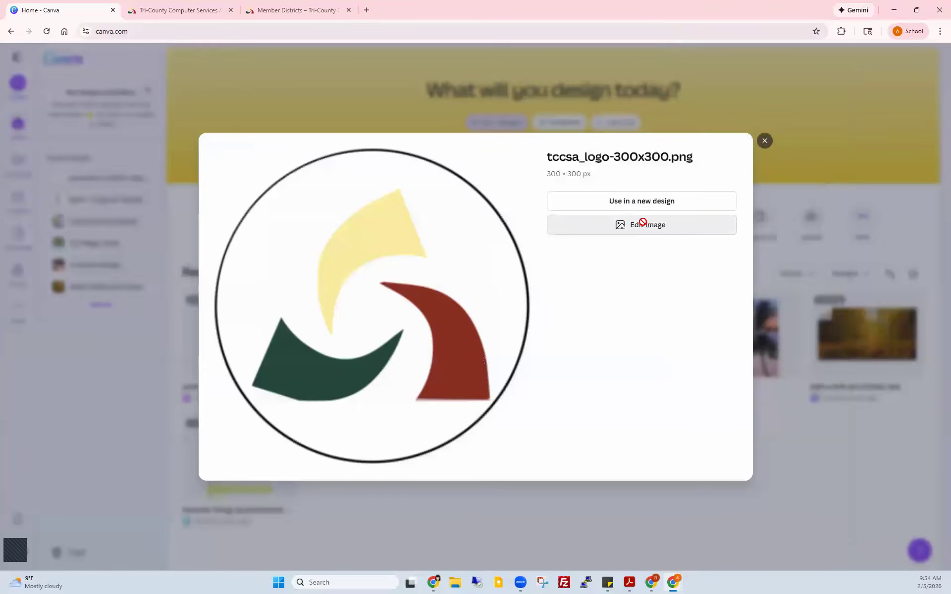
Step: Open the uploaded TCCSA logo in Edit image and apply BG Remover
click(644, 225)
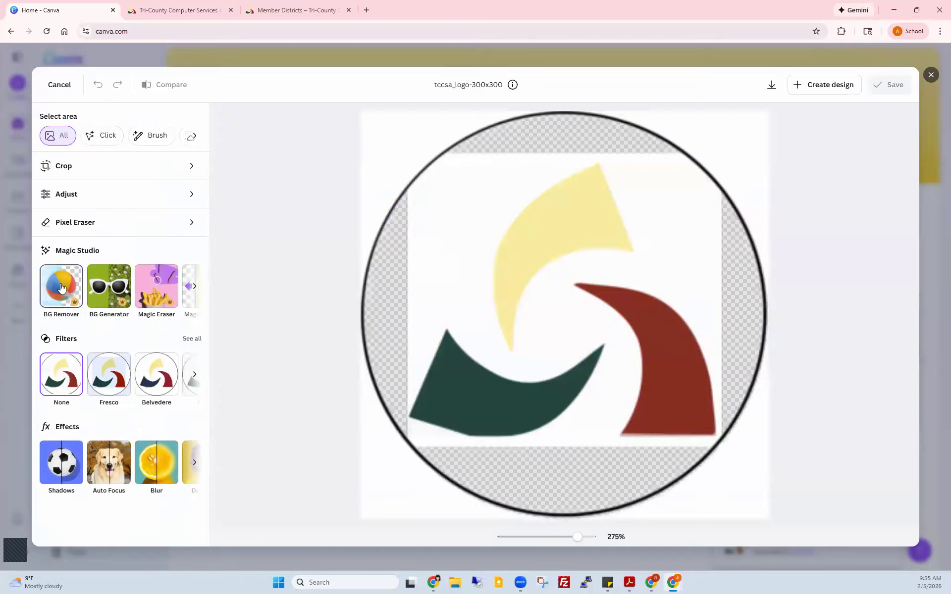
click(61, 287)
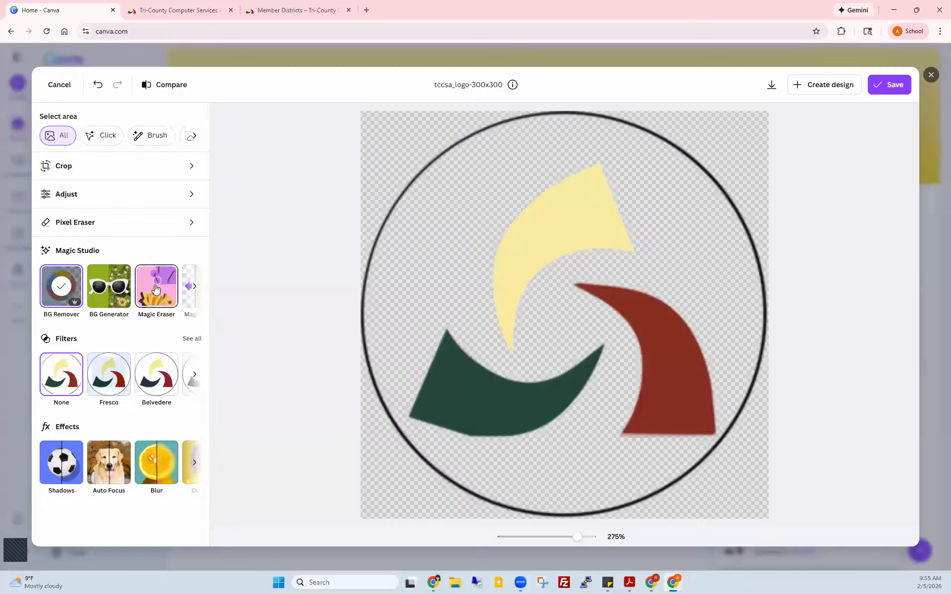
Step: With Magic Eraser at brush size 31, erase the logo ring's left and lower edges
click(156, 289)
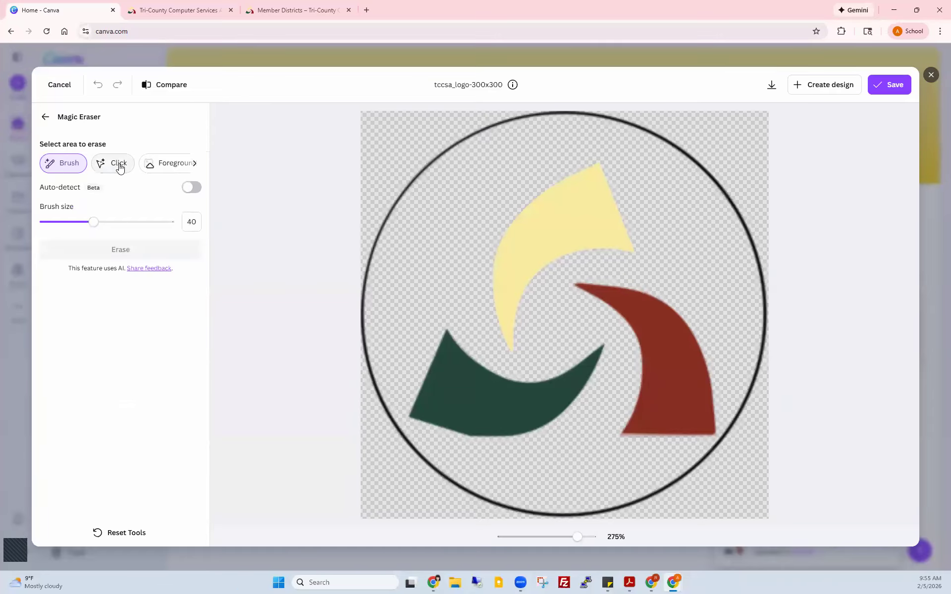
click(195, 163)
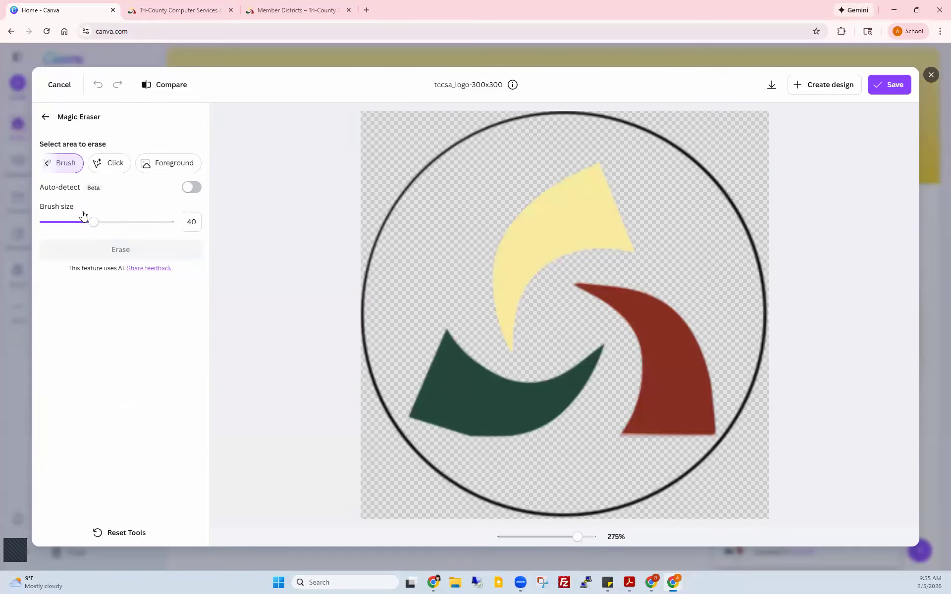
drag(94, 222, 81, 222)
mouse_move(388, 196)
mouse_down()
mouse_move(471, 137)
mouse_move(524, 114)
mouse_move(561, 119)
mouse_move(552, 130)
mouse_move(679, 140)
mouse_move(720, 171)
mouse_move(759, 281)
mouse_up()
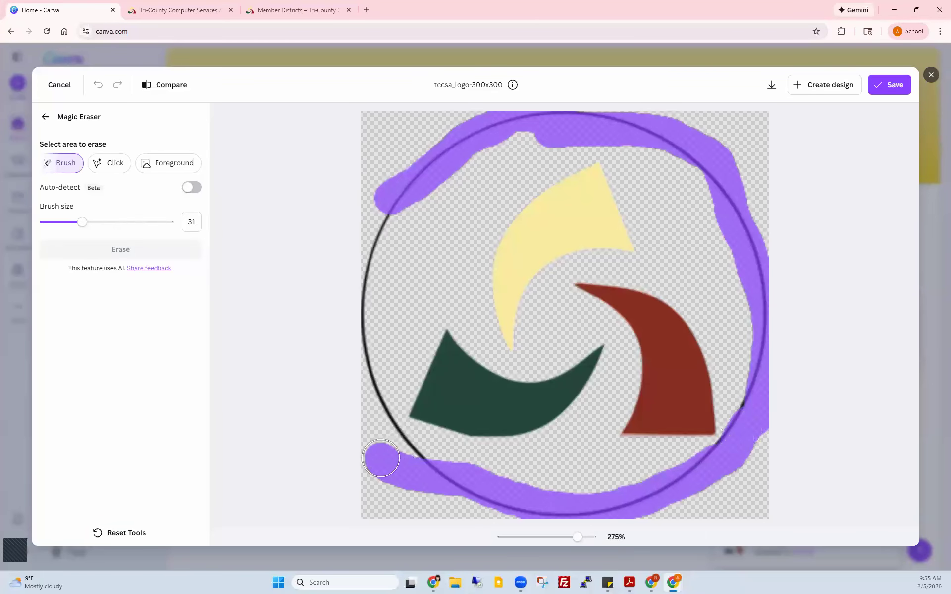
mouse_move(384, 463)
mouse_down()
mouse_move(397, 446)
mouse_move(420, 464)
mouse_move(376, 421)
mouse_up()
drag(376, 421, 364, 290)
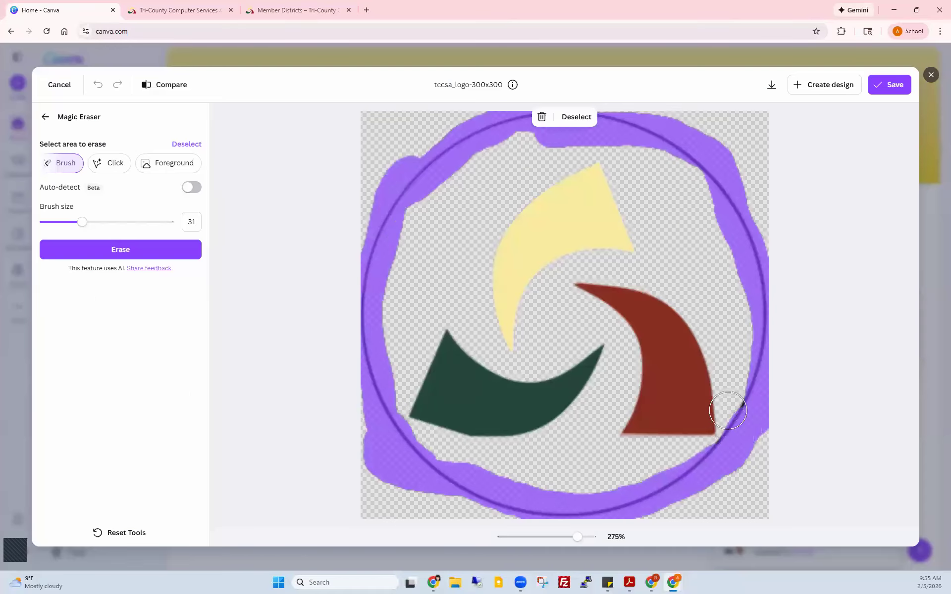
mouse_move(728, 410)
mouse_down()
mouse_move(738, 400)
mouse_move(722, 466)
mouse_move(722, 442)
mouse_move(728, 451)
mouse_up()
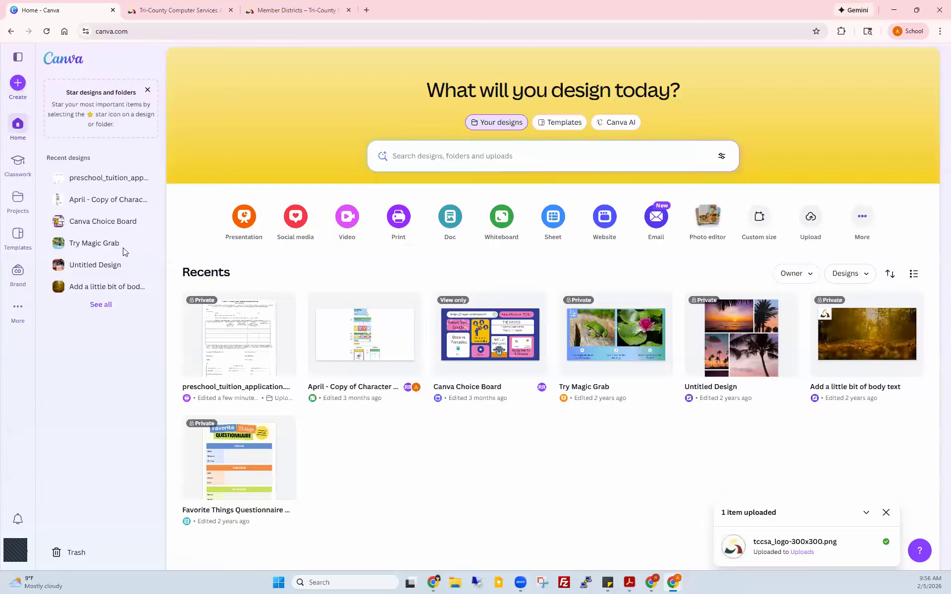
click(123, 252)
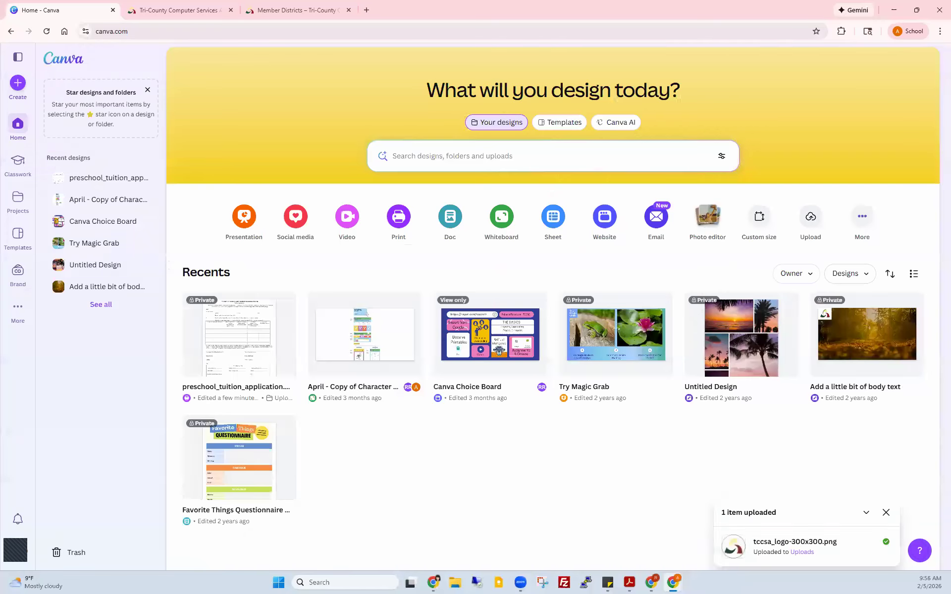
Step: Erase the leftover top piece of the ring and save the edited logo
mouse_move(569, 122)
mouse_down()
mouse_move(598, 119)
mouse_move(560, 125)
mouse_up()
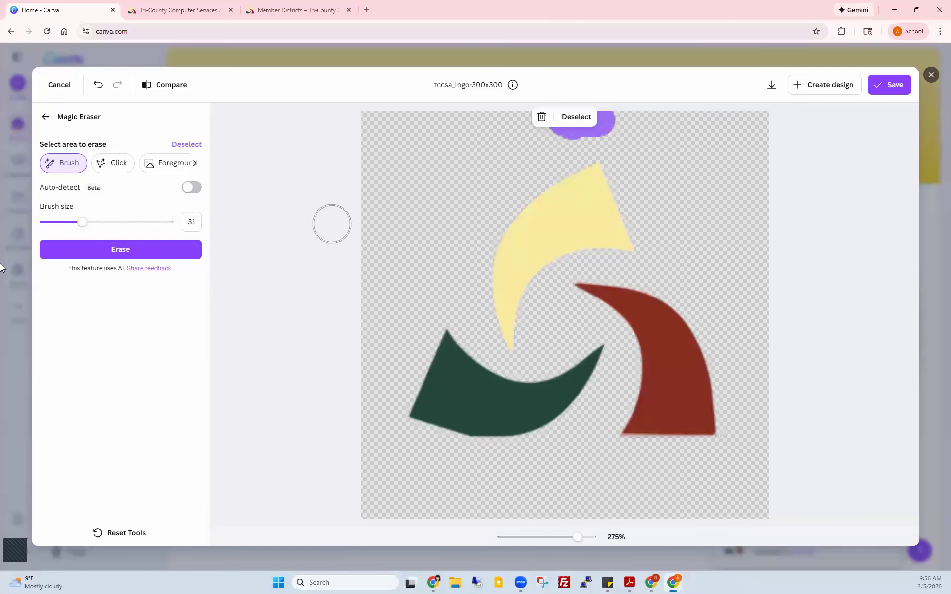
click(121, 250)
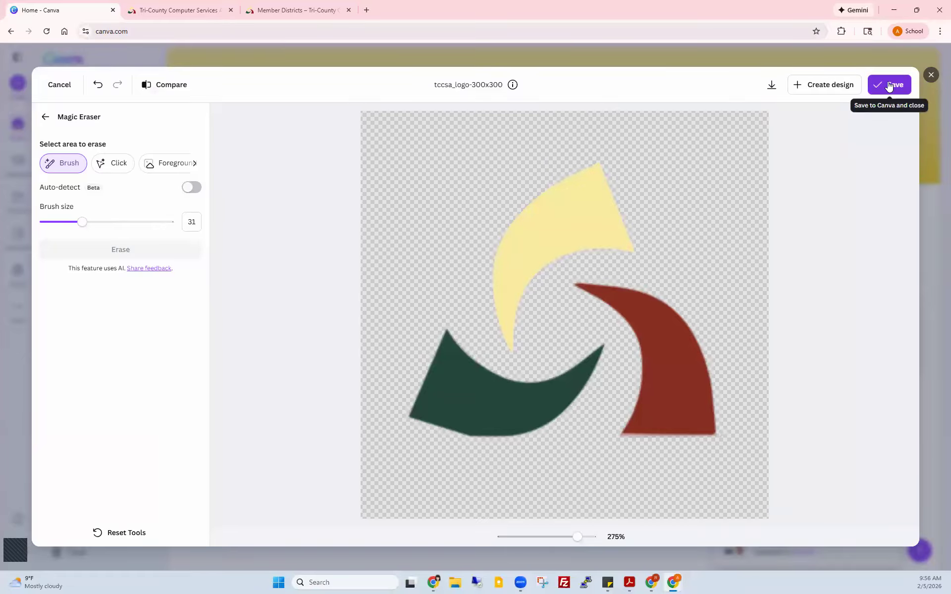
click(888, 84)
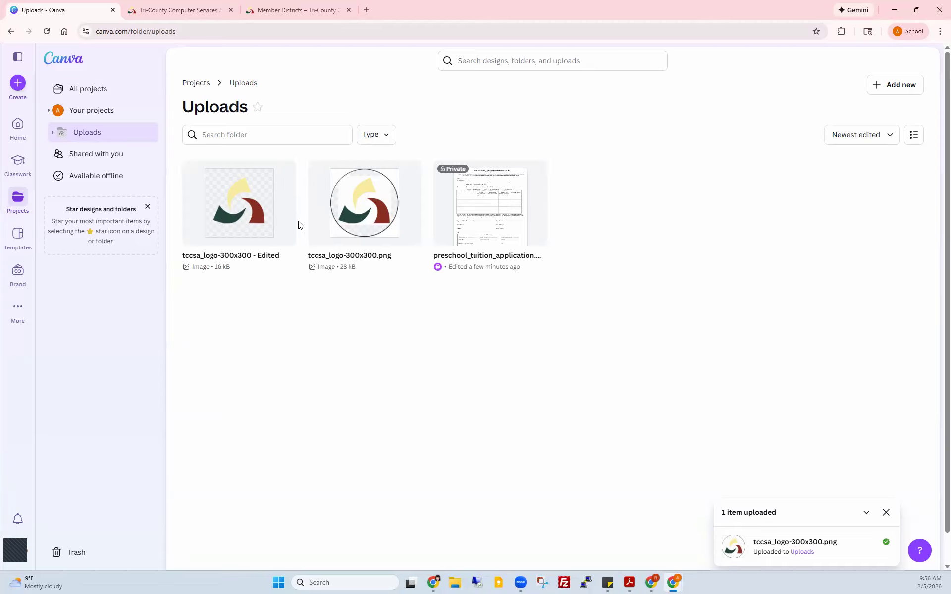
Step: Return to the Canva home page and close the '1 item uploaded' notification
click(18, 128)
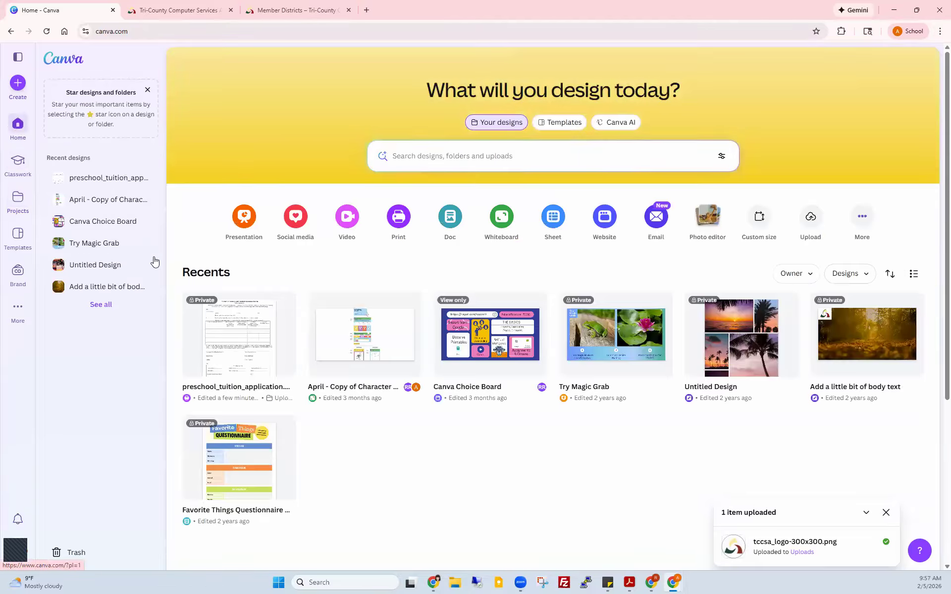
scroll(289, 365, down, 4)
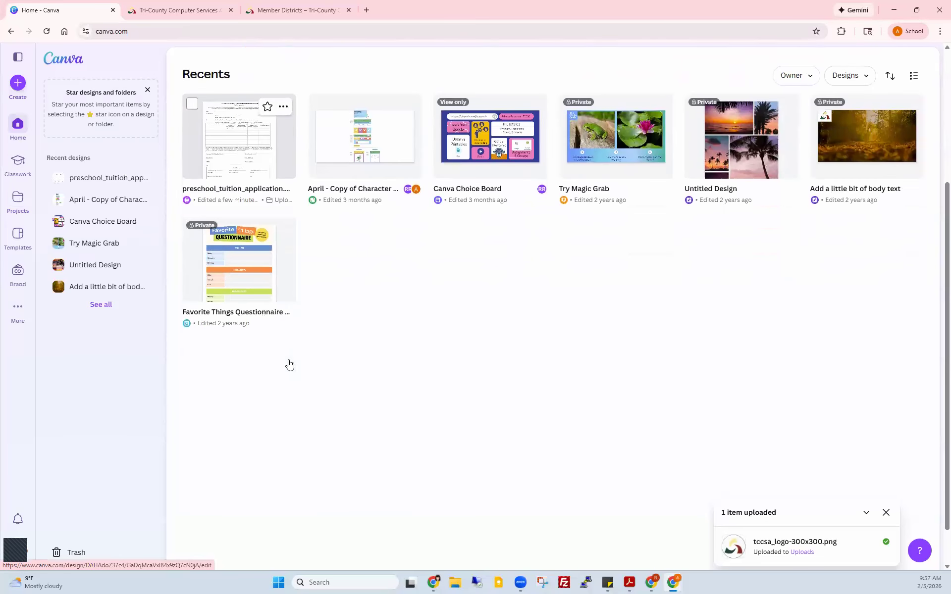
click(887, 512)
scroll(389, 440, up, 4)
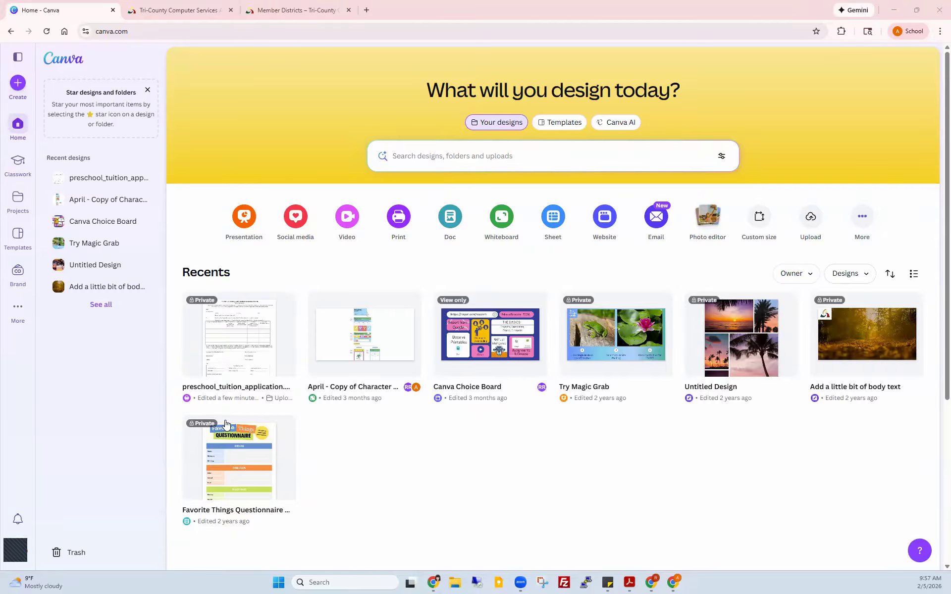
Step: From the Projects Images section, download 'tccsa_logo-300x300 - Edited' as a PNG
click(18, 200)
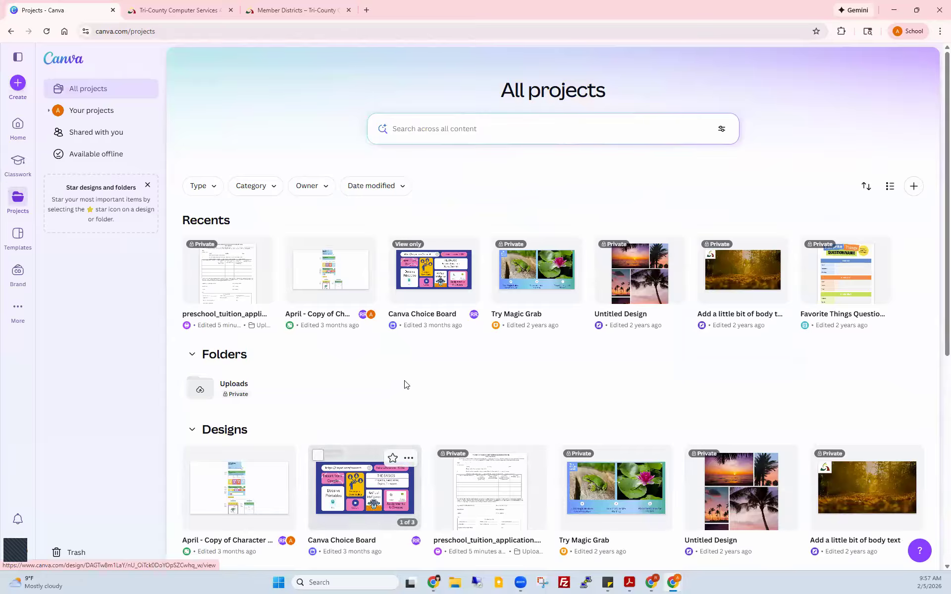
scroll(406, 387, down, 3)
scroll(406, 388, down, 4)
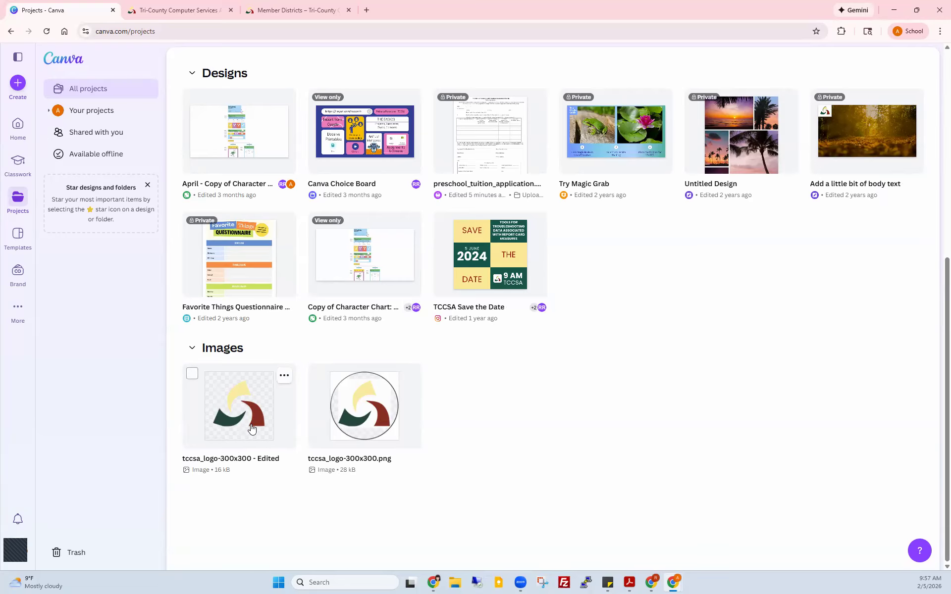
click(286, 377)
click(286, 378)
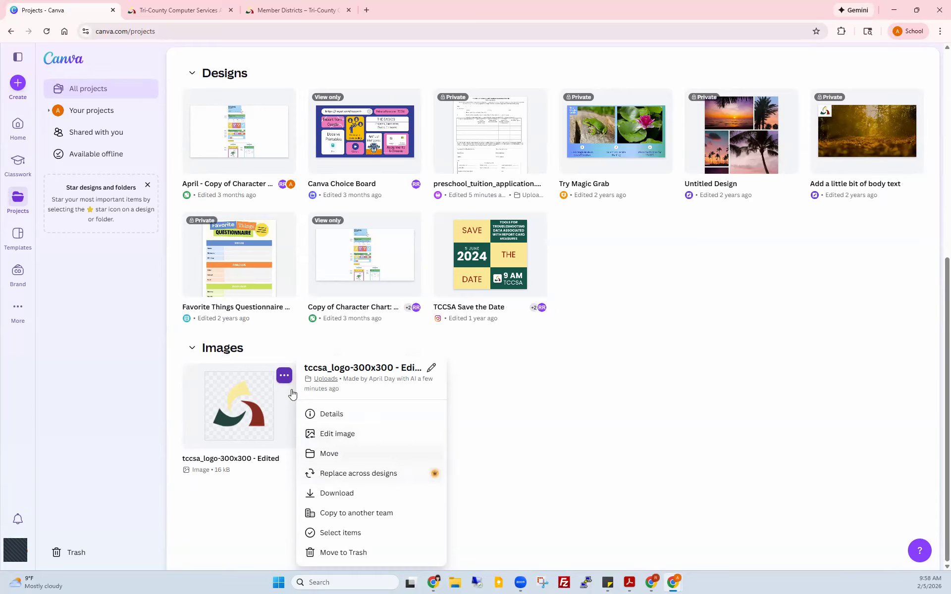
click(336, 495)
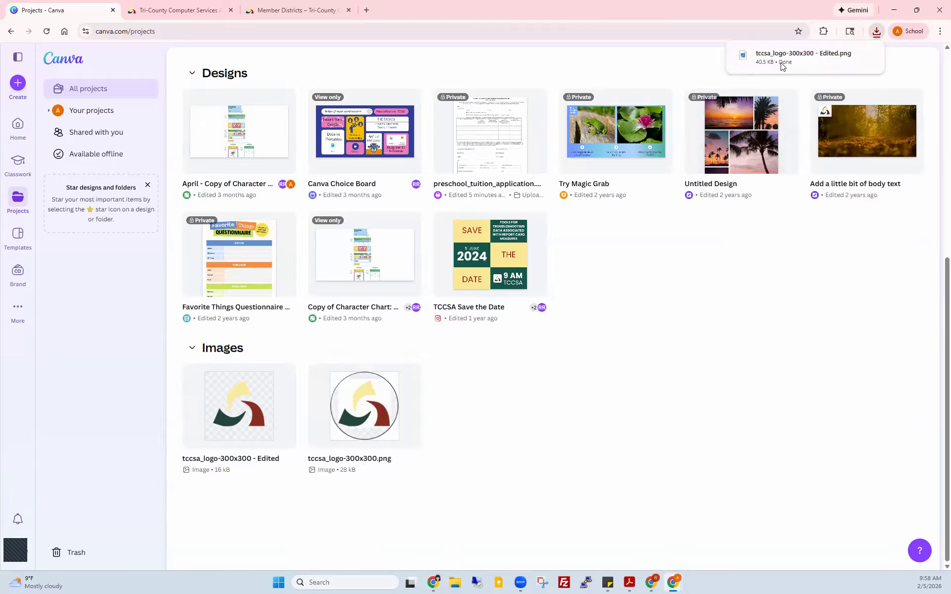
mouse_move(781, 63)
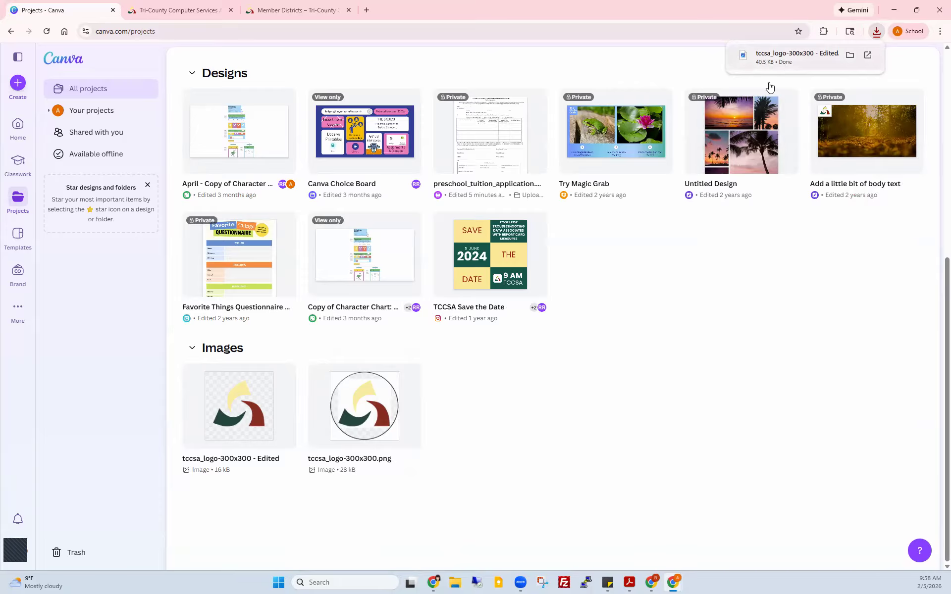
Step: View the downloaded tccsa_logo-300x300 - Edited.png (300 × 300, 40.5 KB) in Windows Photos
click(850, 54)
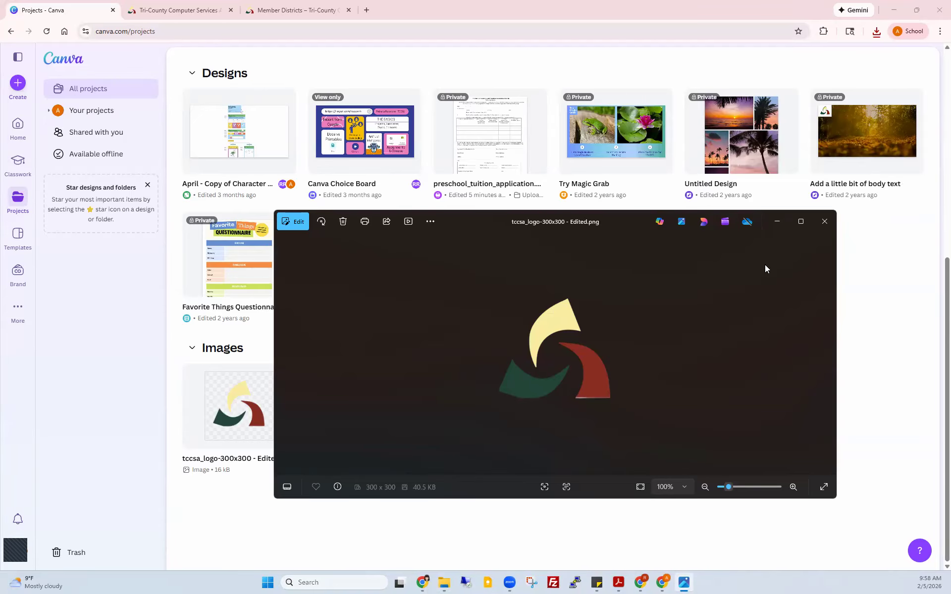
Step: Close the Photos viewer to get back to Canva's Projects page
click(826, 223)
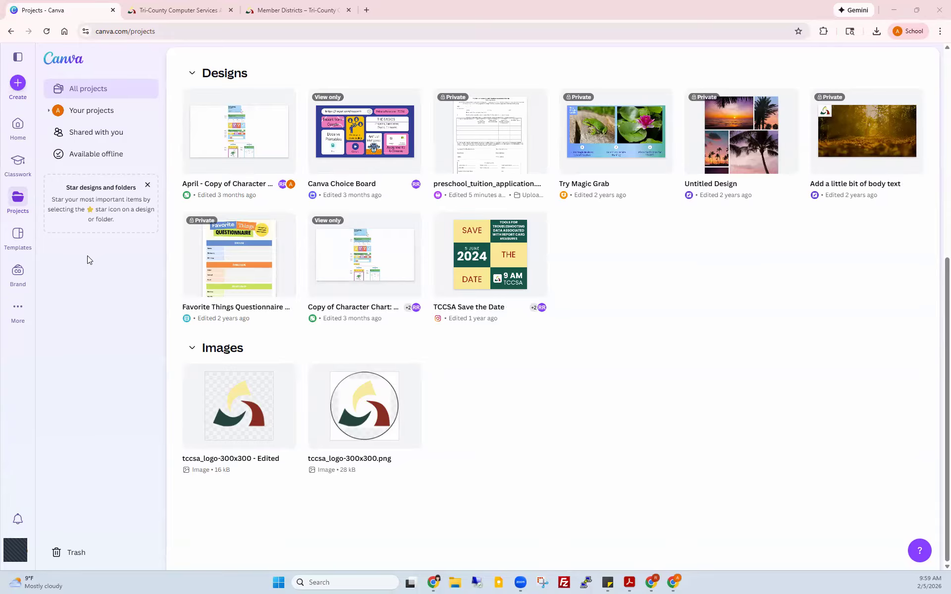
Step: Upload WHOL_Religious_holiday.jpg from the computer to Canva
click(29, 131)
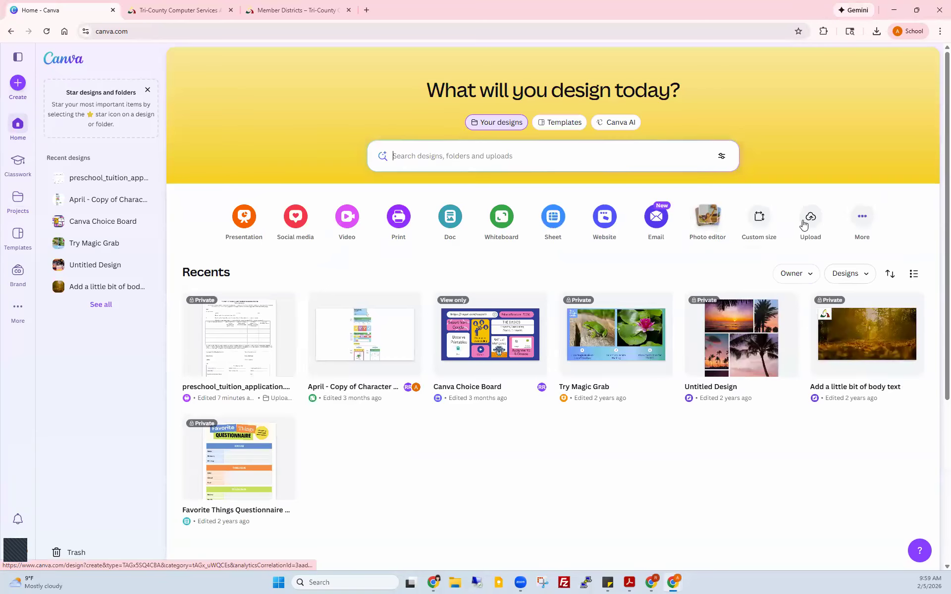
click(810, 218)
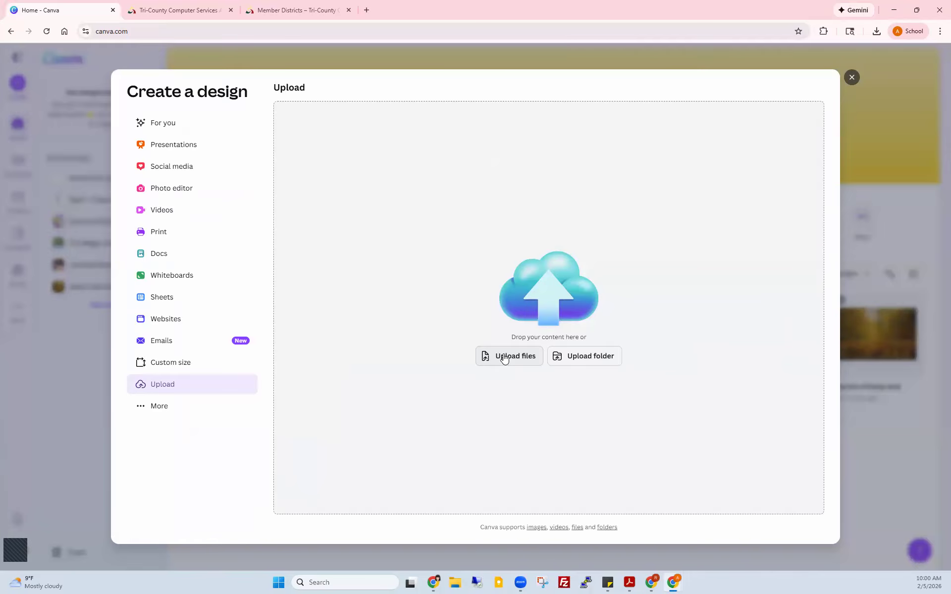
click(505, 357)
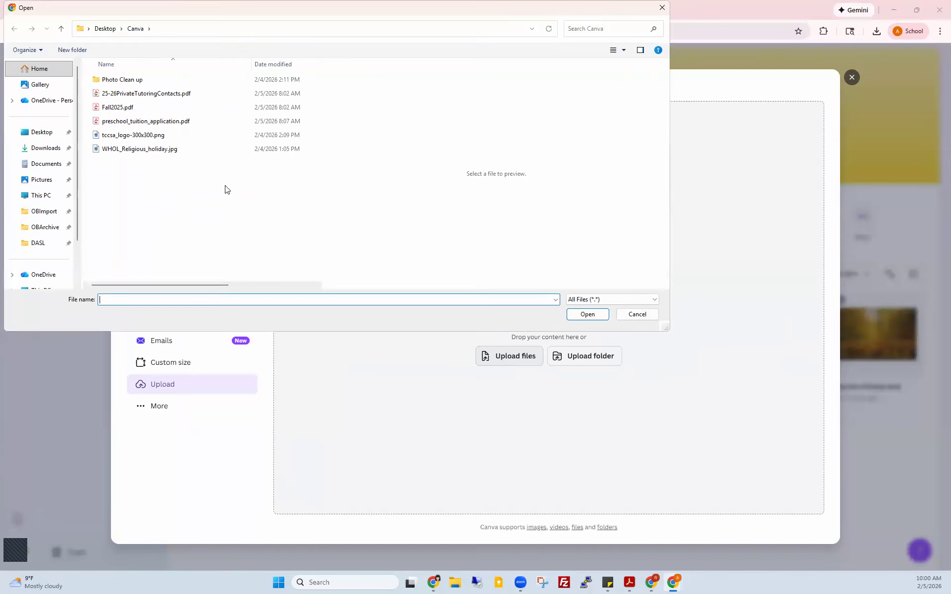
click(134, 151)
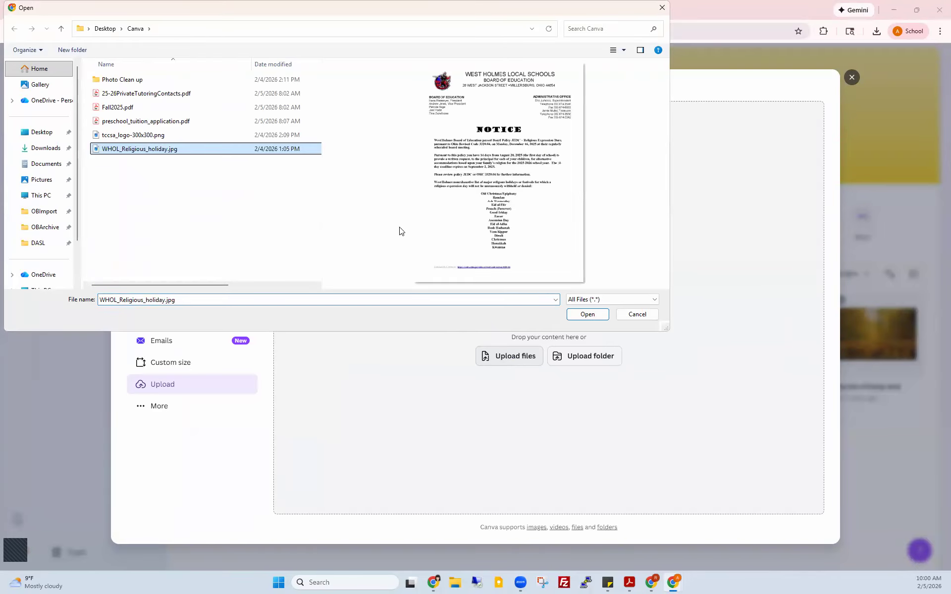
click(577, 314)
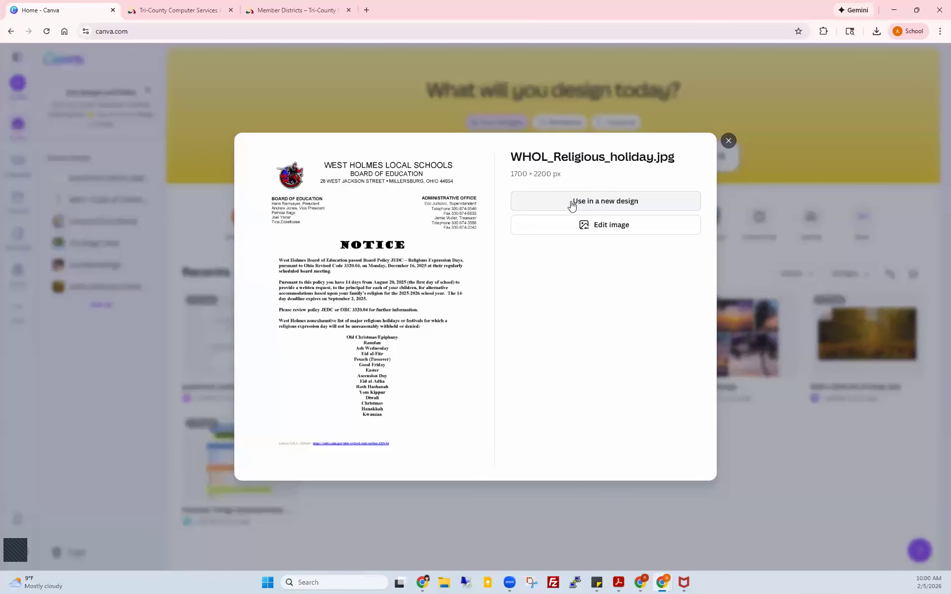
Step: Use the uploaded image in a new Worksheet (Portrait) design
click(572, 203)
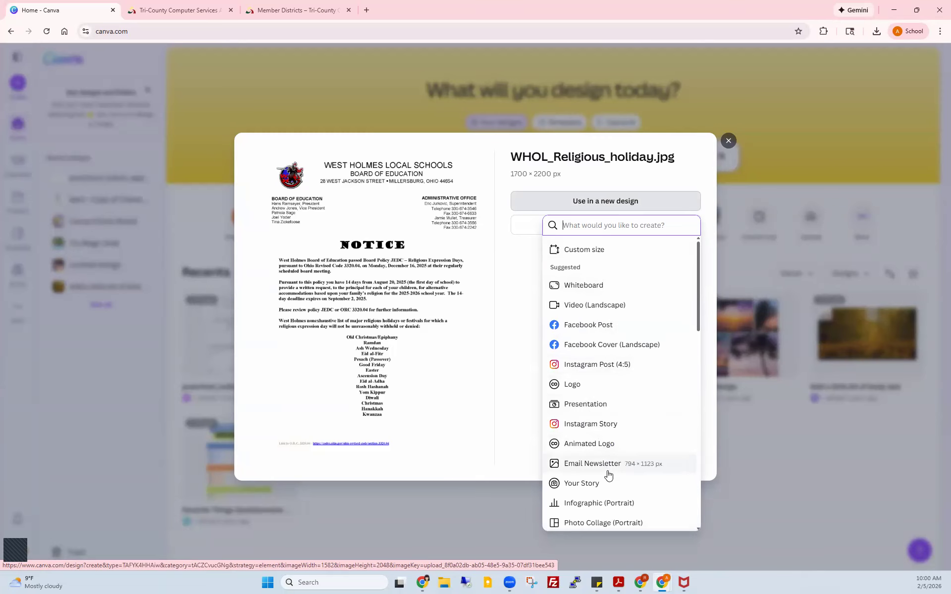
scroll(609, 476, down, 4)
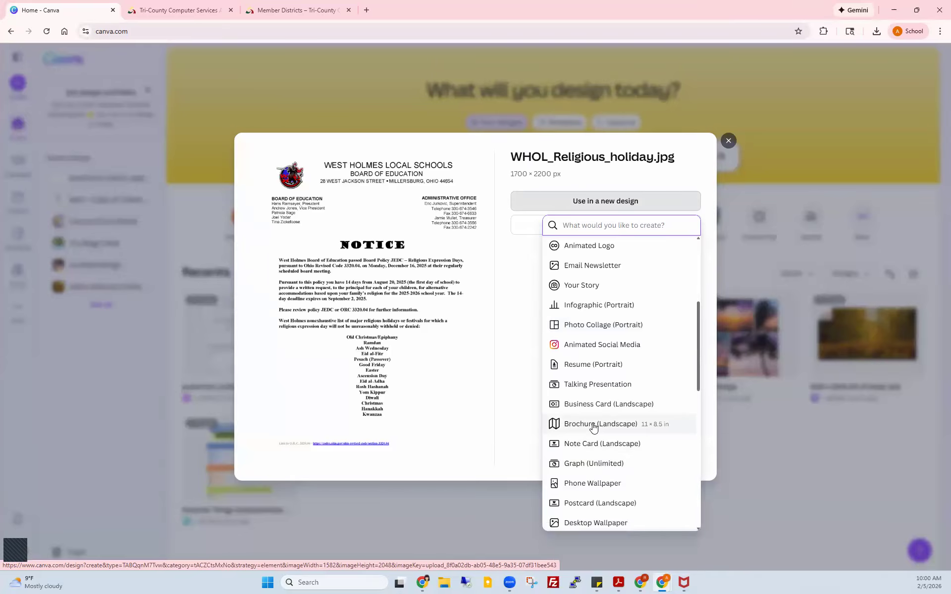
scroll(622, 427, down, 3)
click(622, 427)
scroll(621, 427, down, 2)
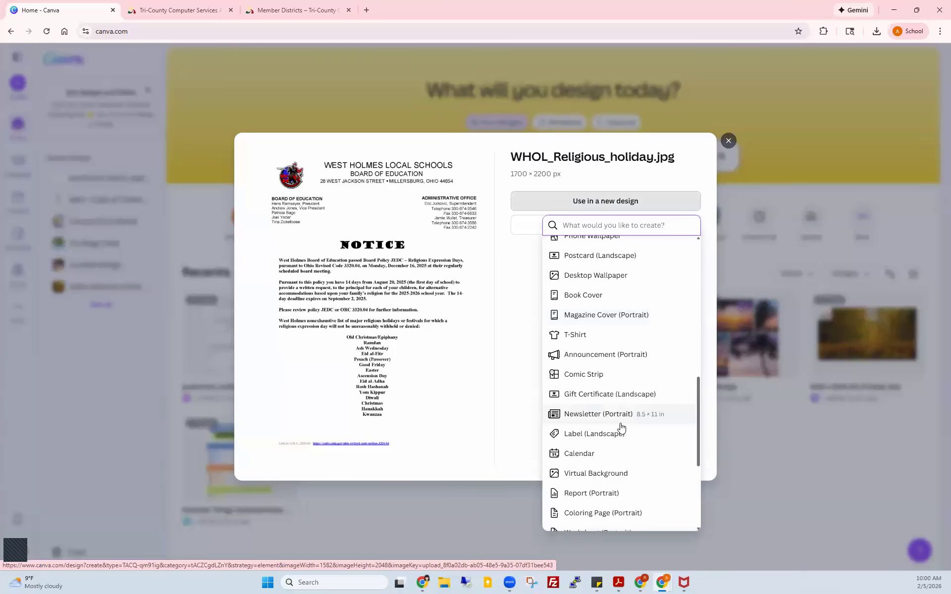
scroll(622, 427, down, 2)
scroll(622, 427, down, 1)
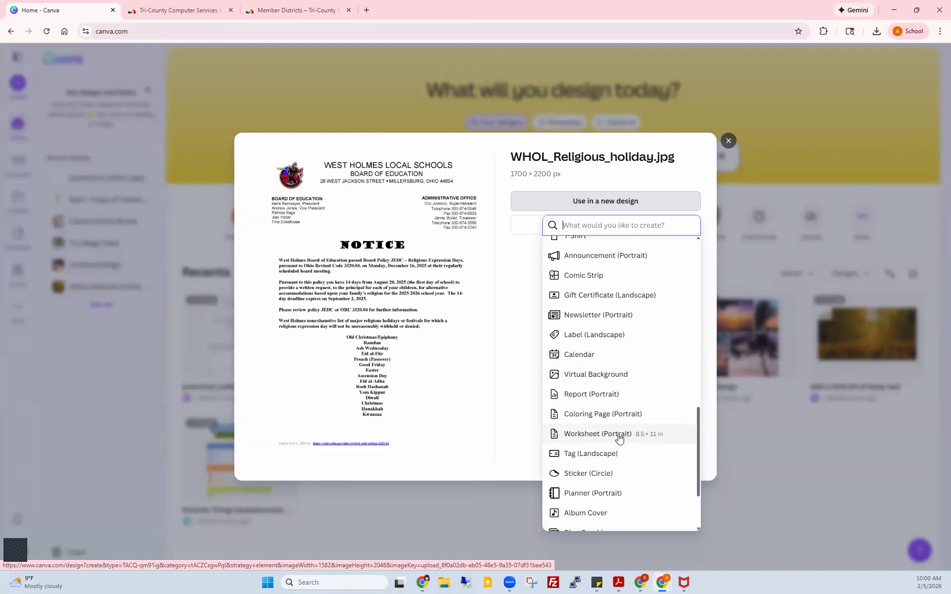
click(619, 434)
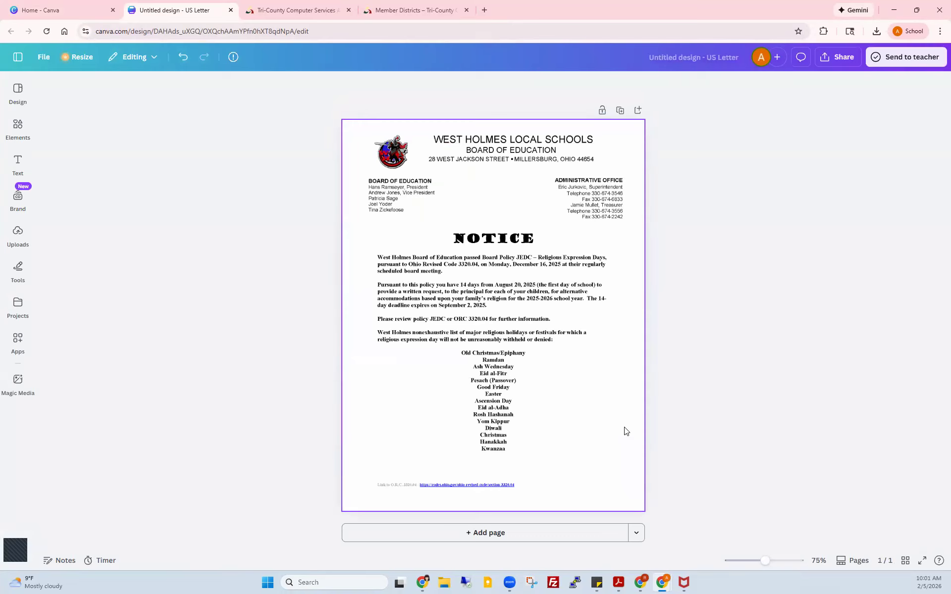
Step: Select the holiday notice image on the worksheet page and bring up its Edit options
click(399, 200)
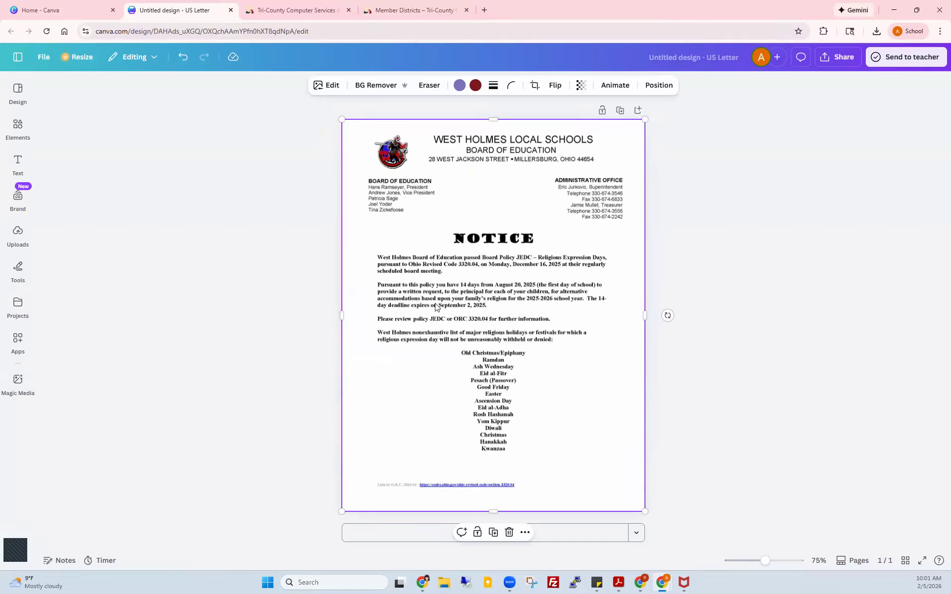
click(327, 87)
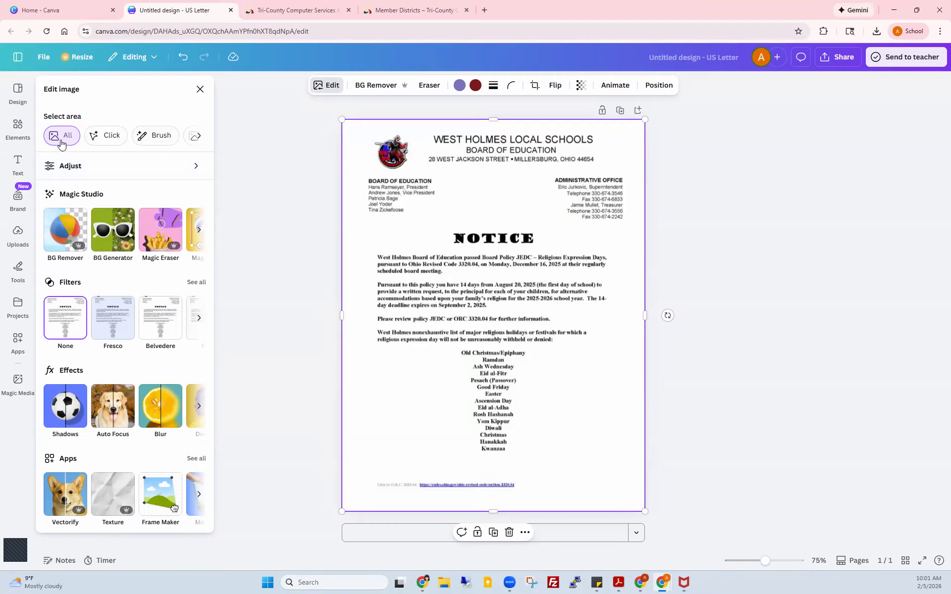
Step: Choose Text as the area selection mode so the notice's text blocks are outlined
click(198, 135)
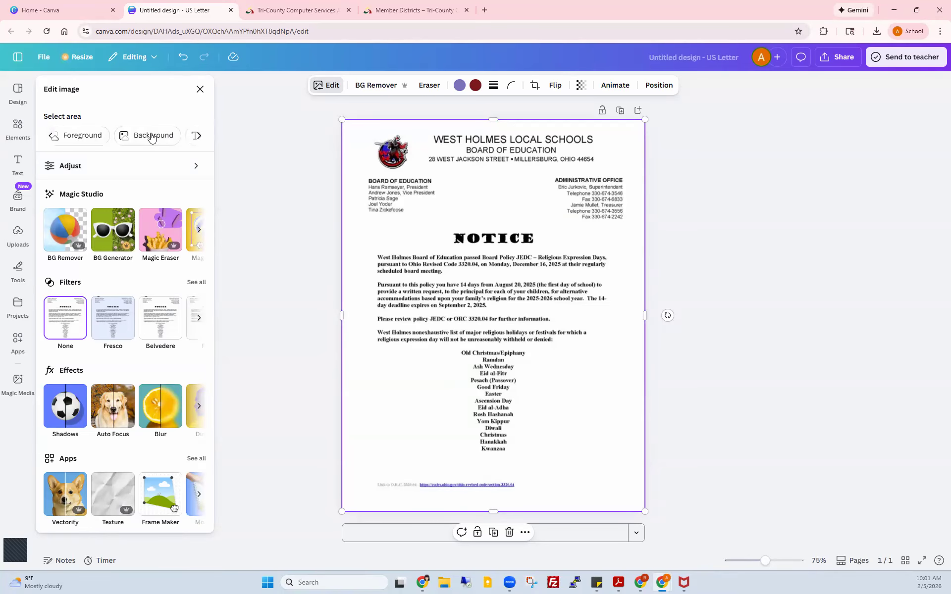
click(197, 135)
click(185, 138)
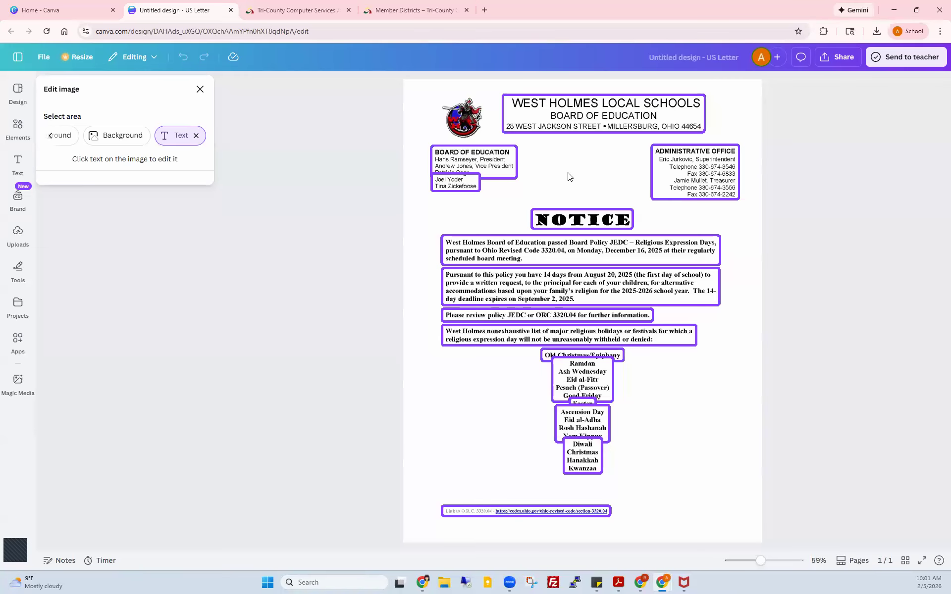
Step: Mark all fourteen text areas, from the school header and NOTICE heading through the holiday list to the bottom link
click(584, 114)
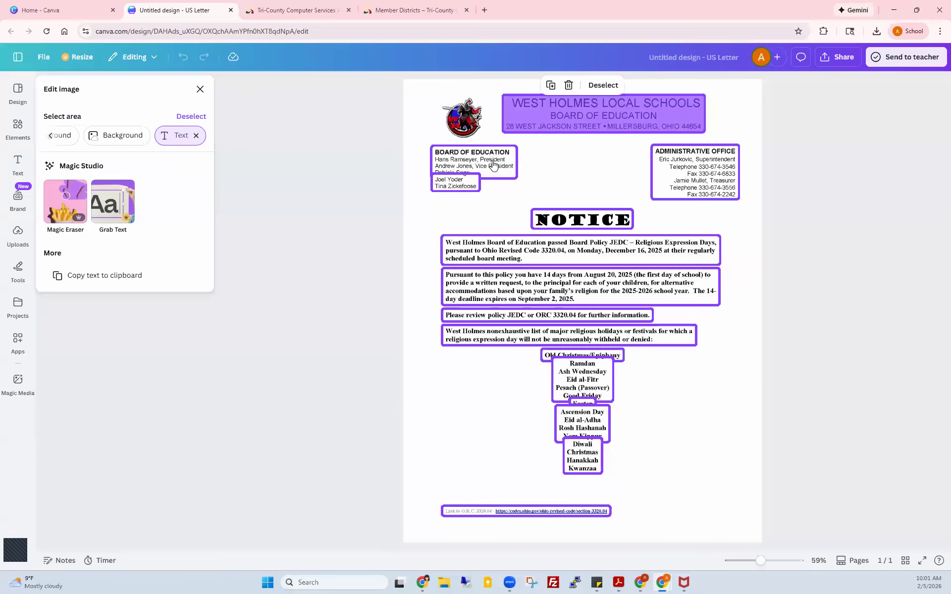
click(473, 186)
click(666, 176)
click(578, 225)
click(551, 246)
click(565, 297)
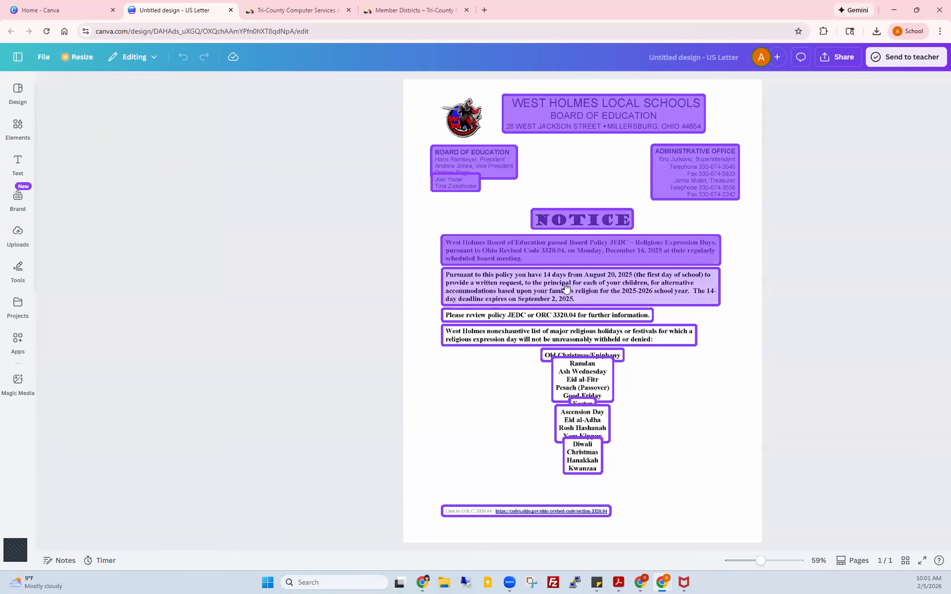
click(543, 317)
click(560, 337)
click(580, 355)
click(572, 397)
click(575, 402)
click(575, 421)
click(577, 458)
click(483, 511)
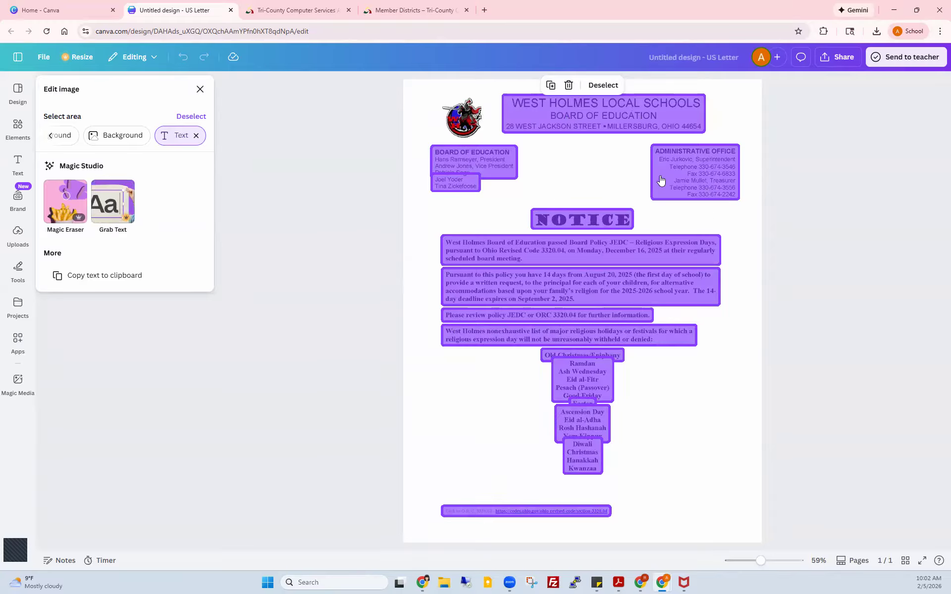
Step: Run Grab Text on the marked areas, then select the page image behind the new text boxes
click(113, 208)
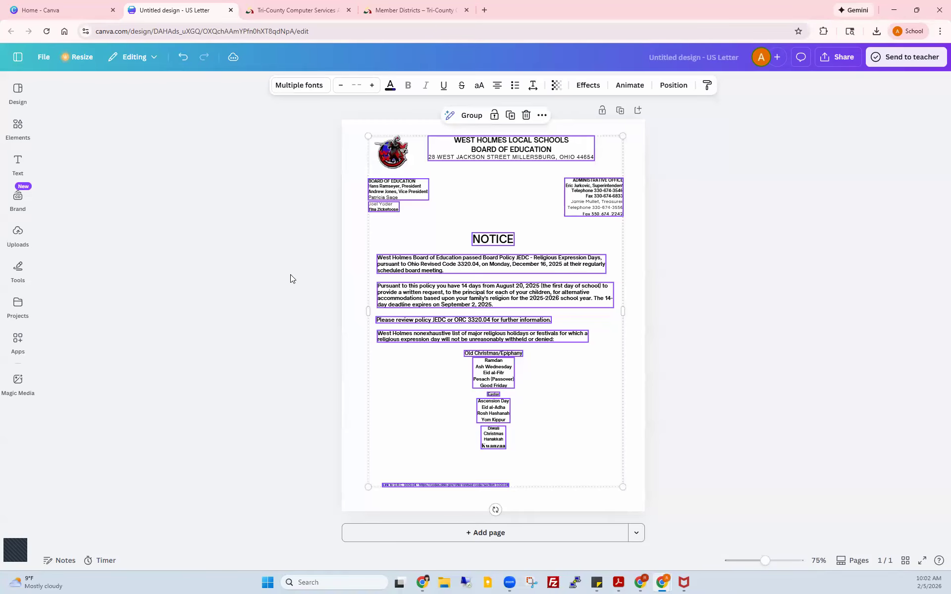
click(351, 249)
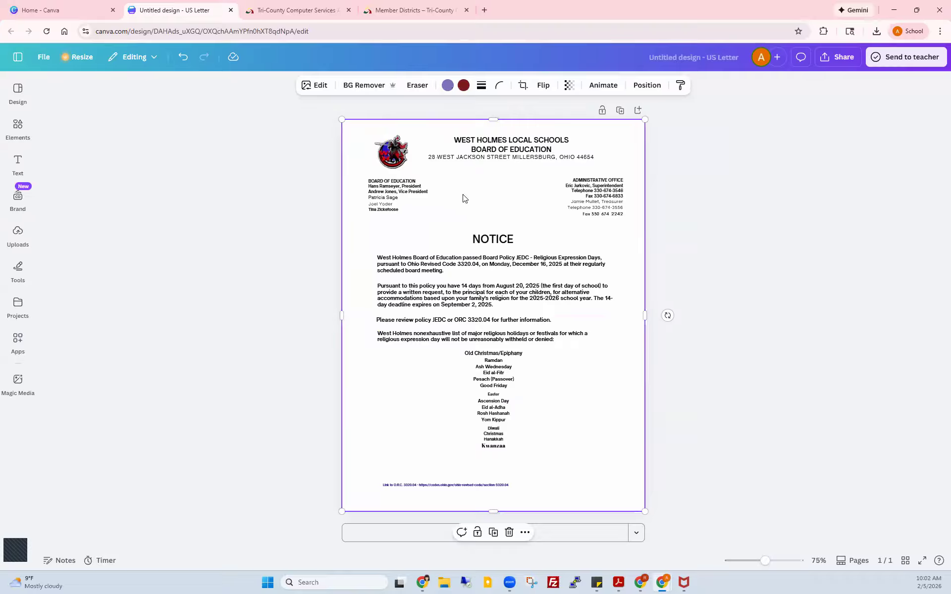
Step: In the header text box, insert a line break so the city line moves below the street address
click(497, 152)
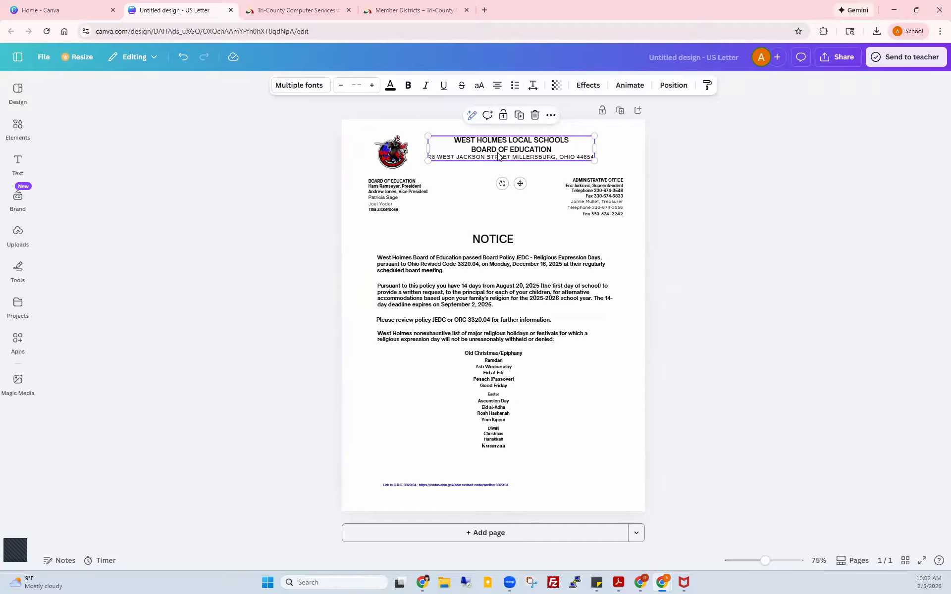
double_click(496, 158)
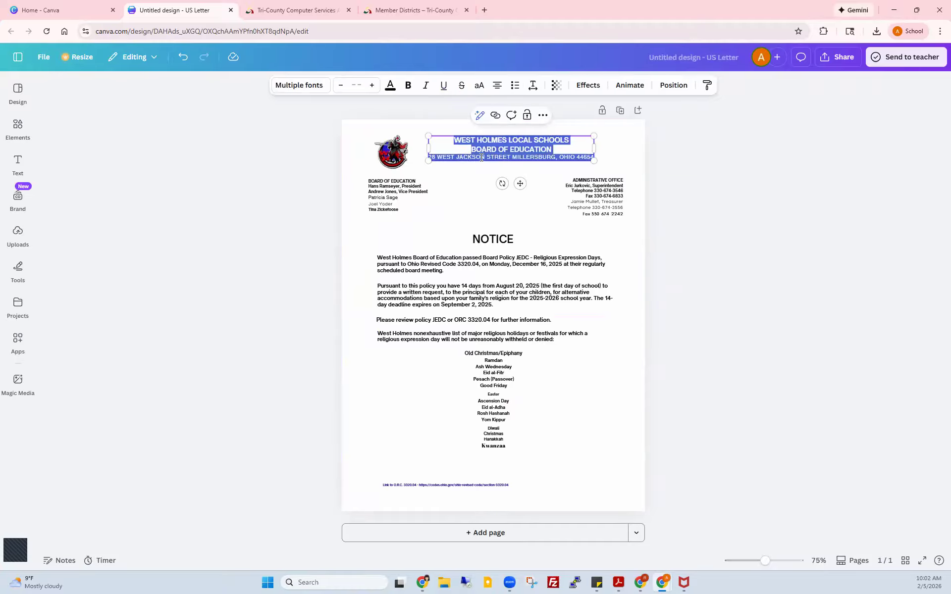
click(514, 158)
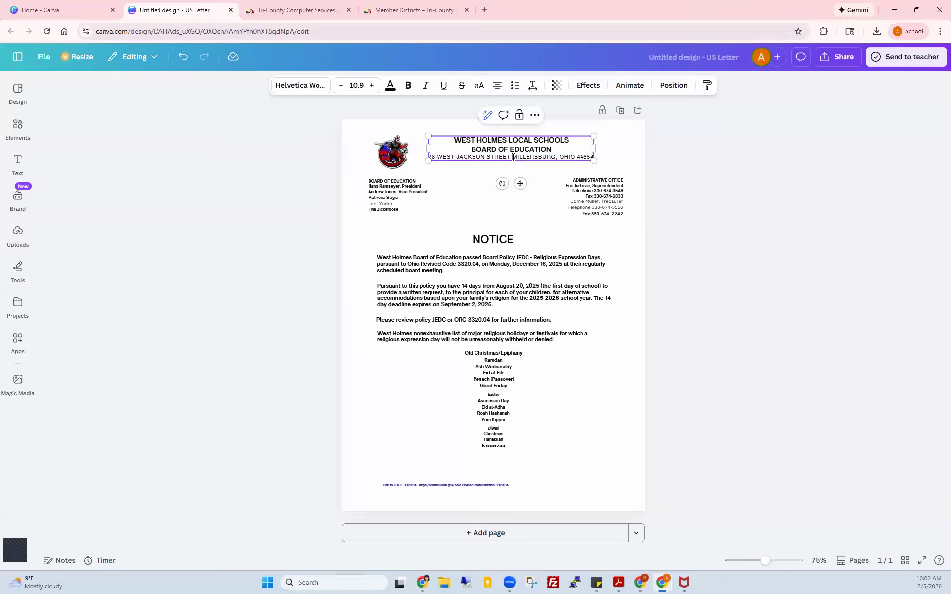
key(Return)
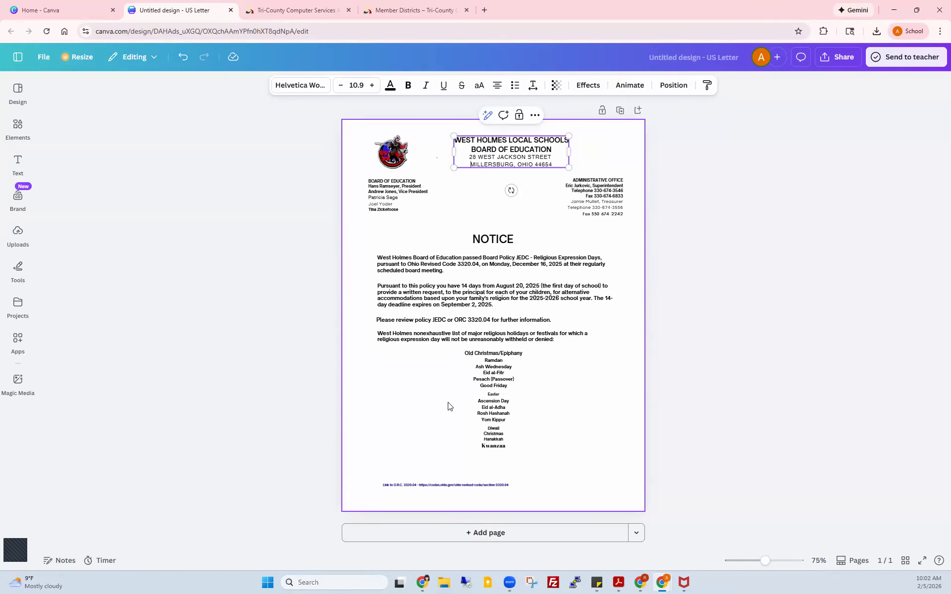
Step: Resize the Diwali–Kwanzaa text block to font size 12, after briefly trying 18
drag(766, 561, 783, 563)
scroll(635, 396, down, 4)
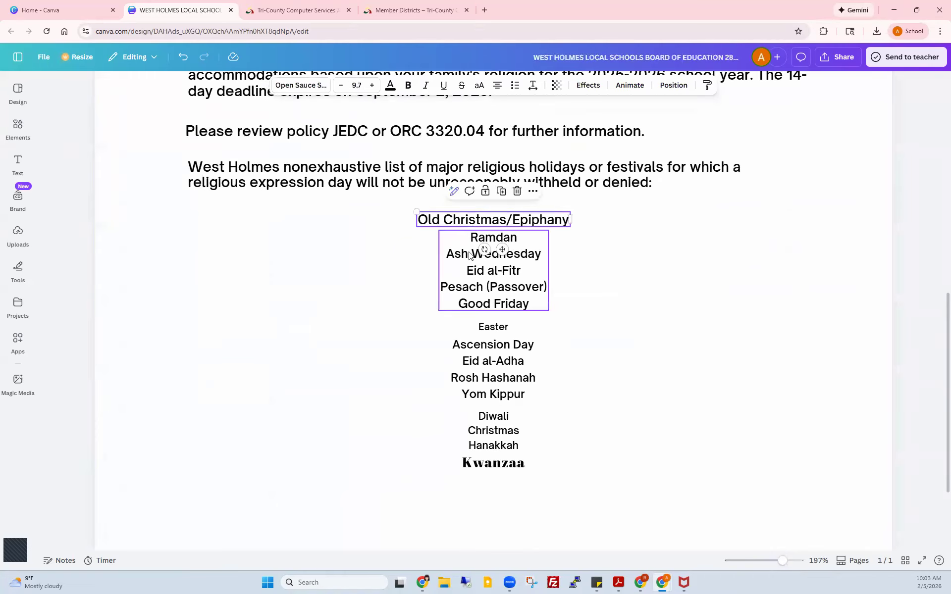
click(484, 252)
click(493, 461)
scroll(493, 461, up, 3)
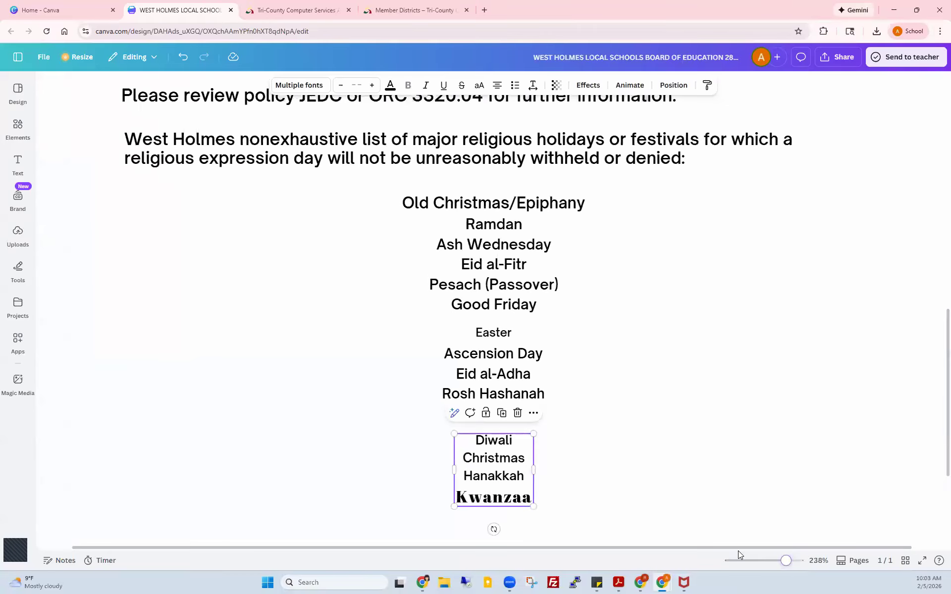
double_click(489, 496)
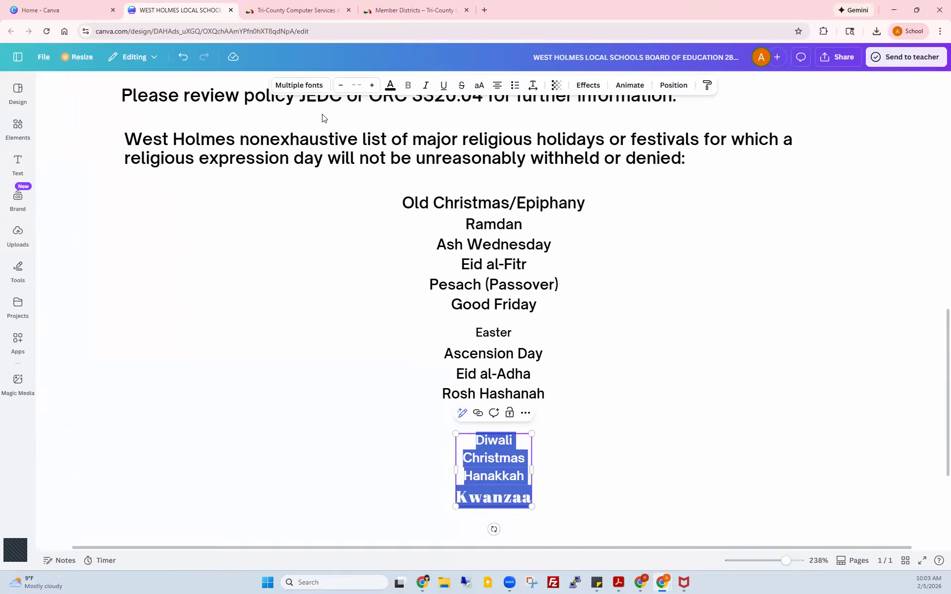
click(362, 85)
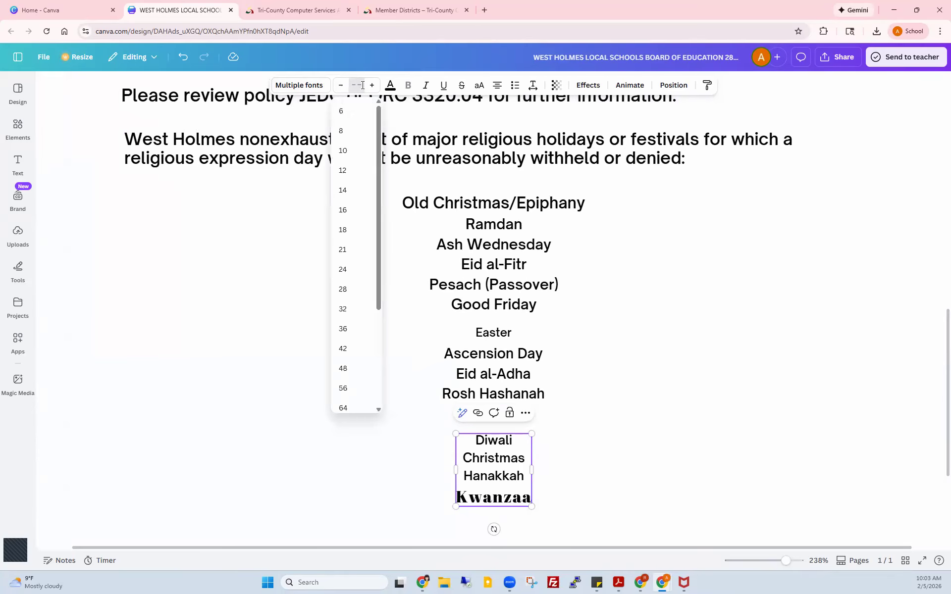
text(18)
key(Return)
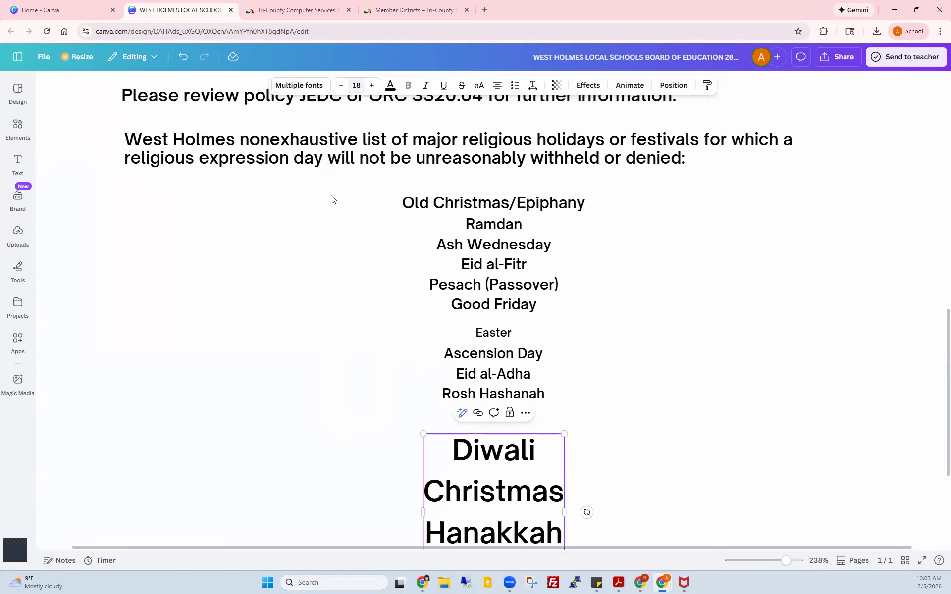
click(357, 86)
text(12)
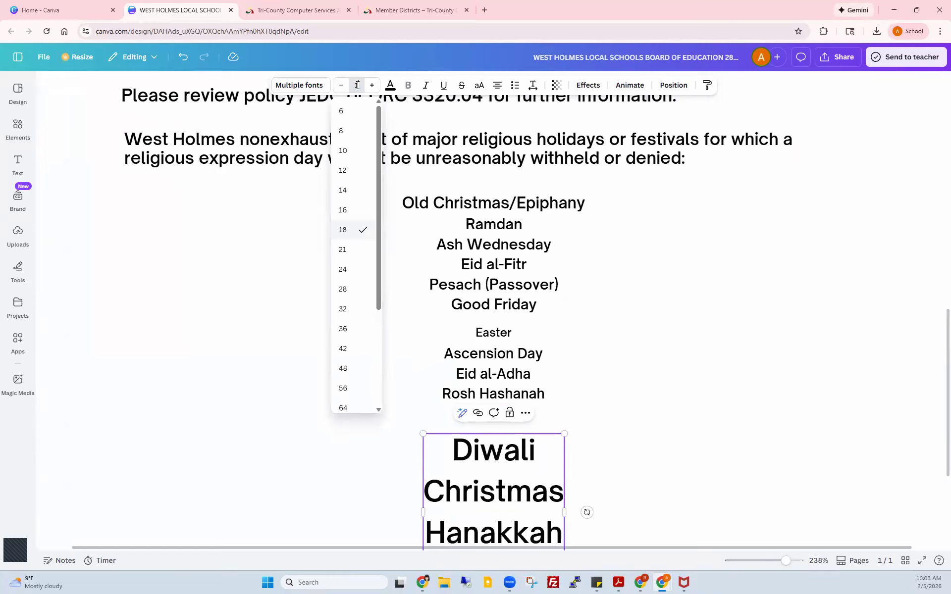
key(Return)
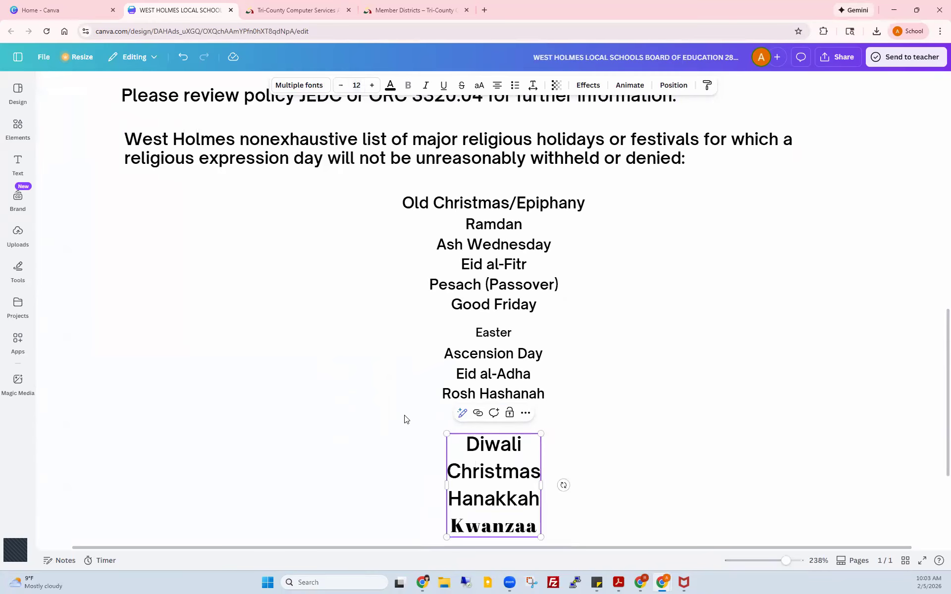
Step: Highlight the word Kwanzaa inside the Diwali–Kwanzaa text box
click(468, 381)
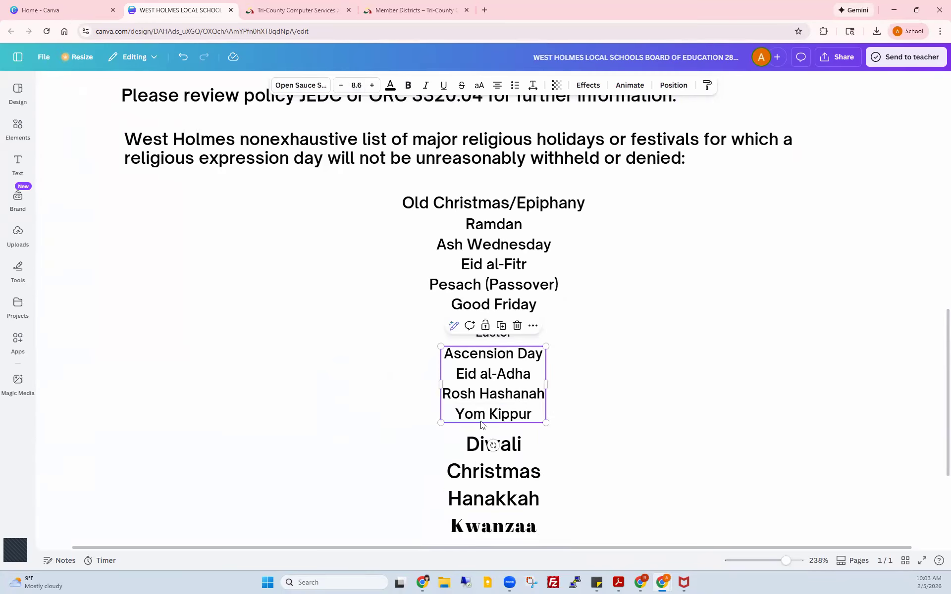
double_click(469, 474)
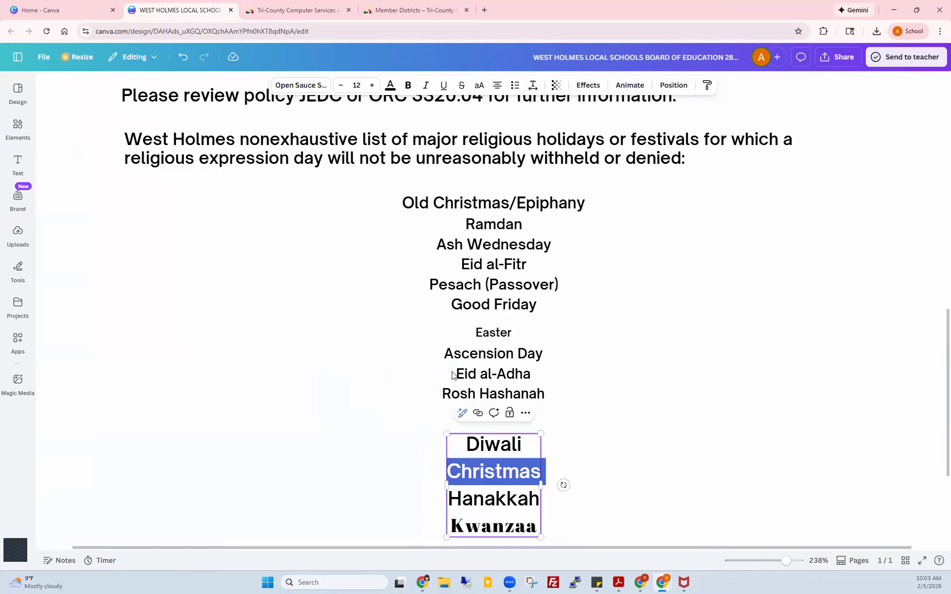
click(467, 366)
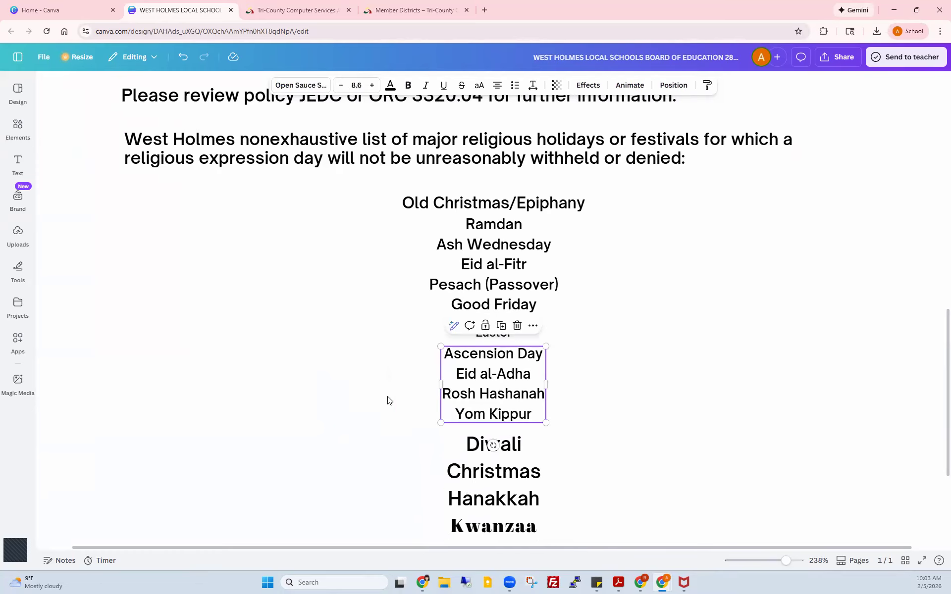
click(375, 400)
click(489, 530)
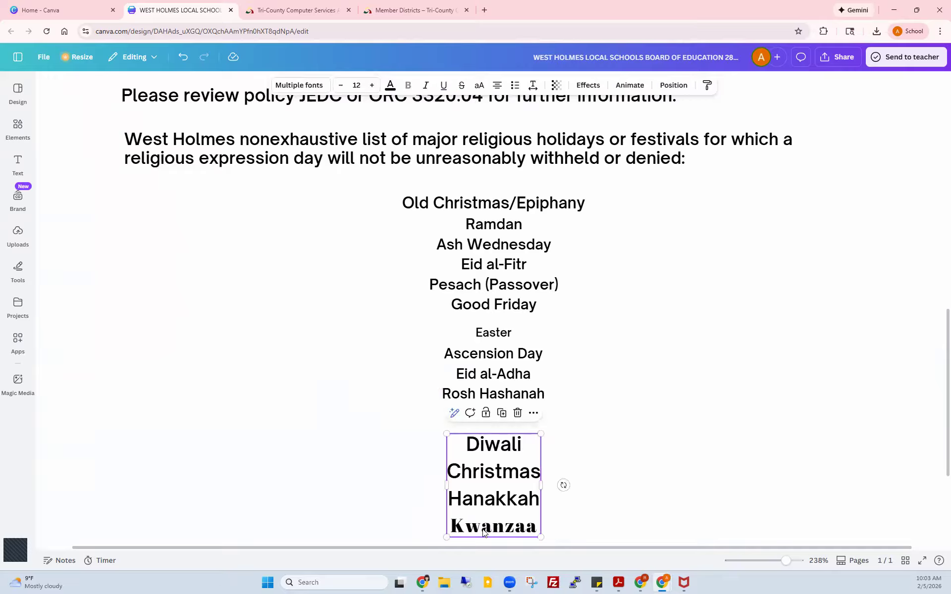
click(482, 529)
click(463, 526)
drag(452, 526, 538, 526)
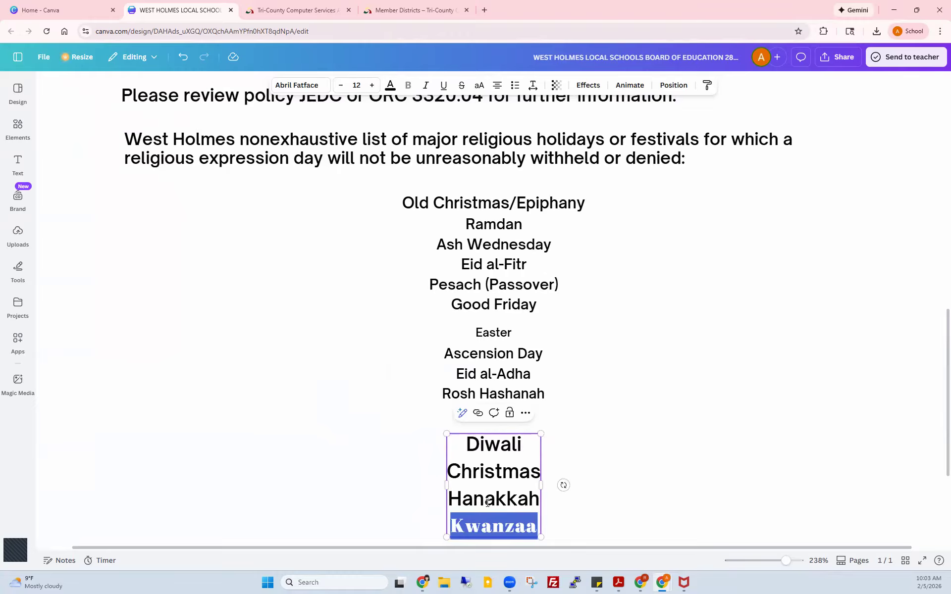
Step: Change Kwanzaa's font from Abril Fatface to Helvetica World
click(318, 89)
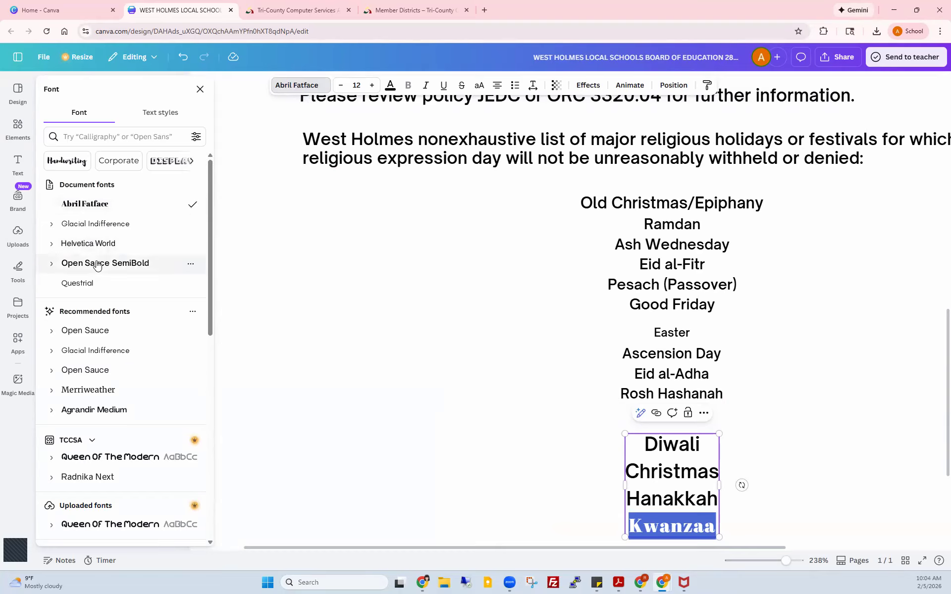
click(99, 244)
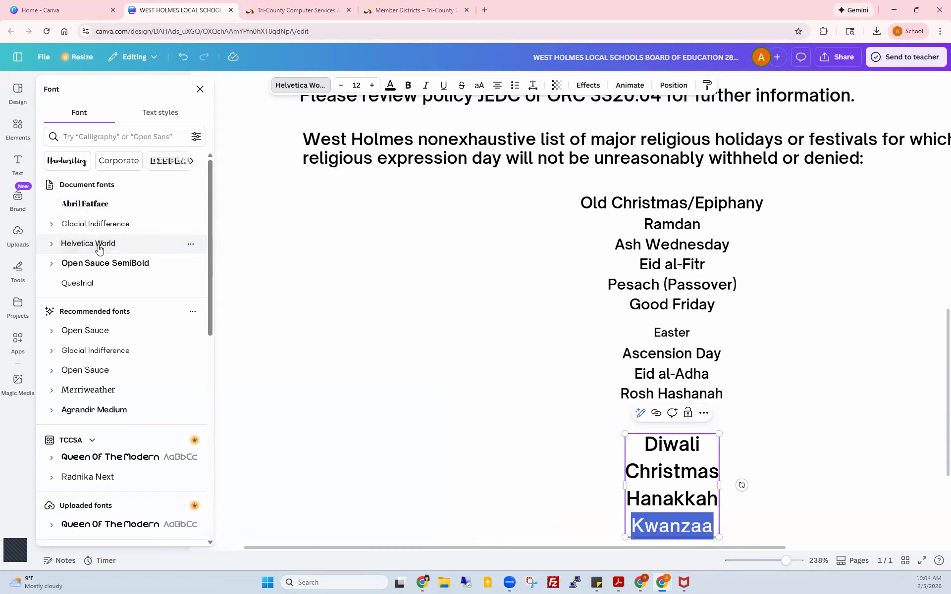
click(484, 312)
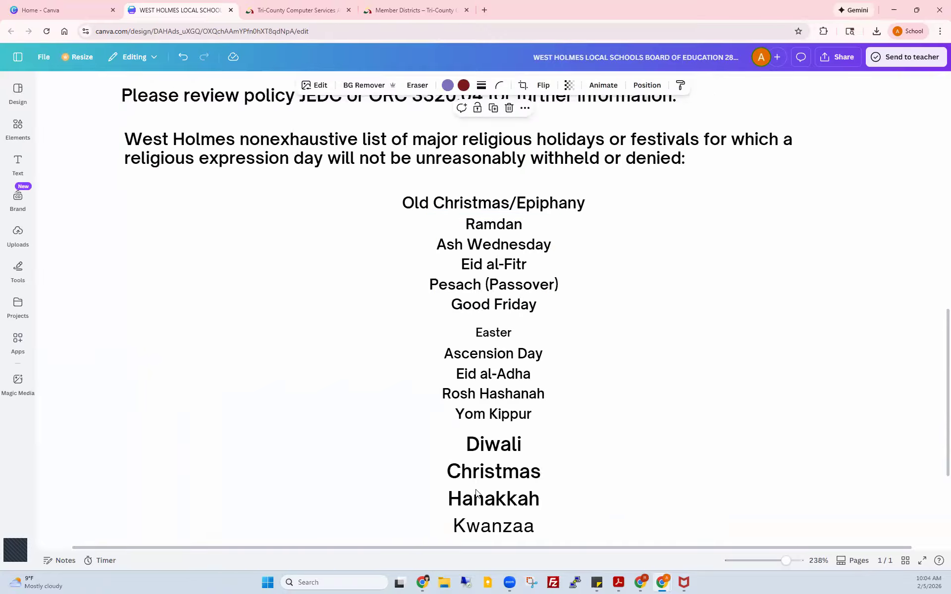
Step: Check the Diwali–Kwanzaa, Ramdan–Good Friday, Ascension Day and Easter text boxes, then return to the page top
click(481, 501)
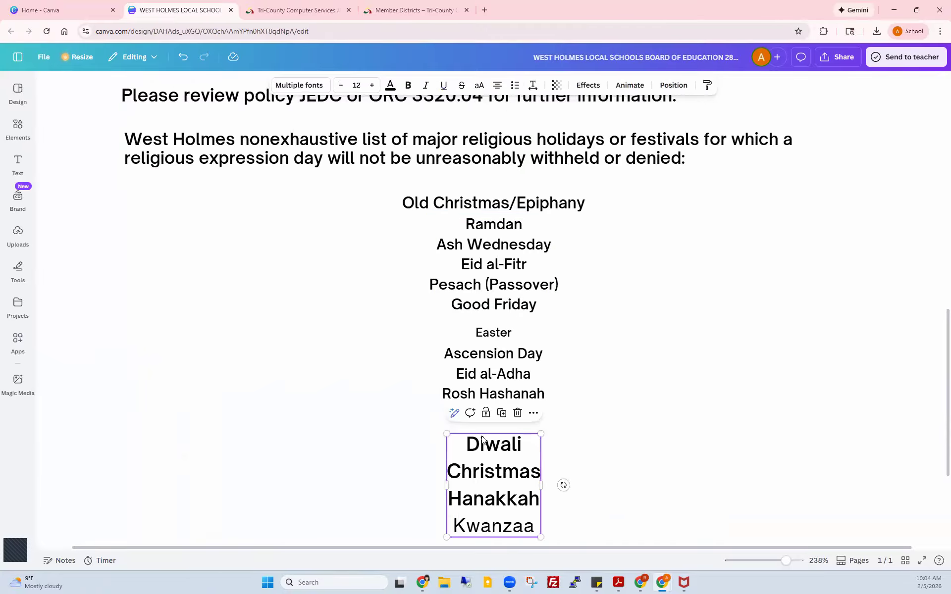
click(487, 245)
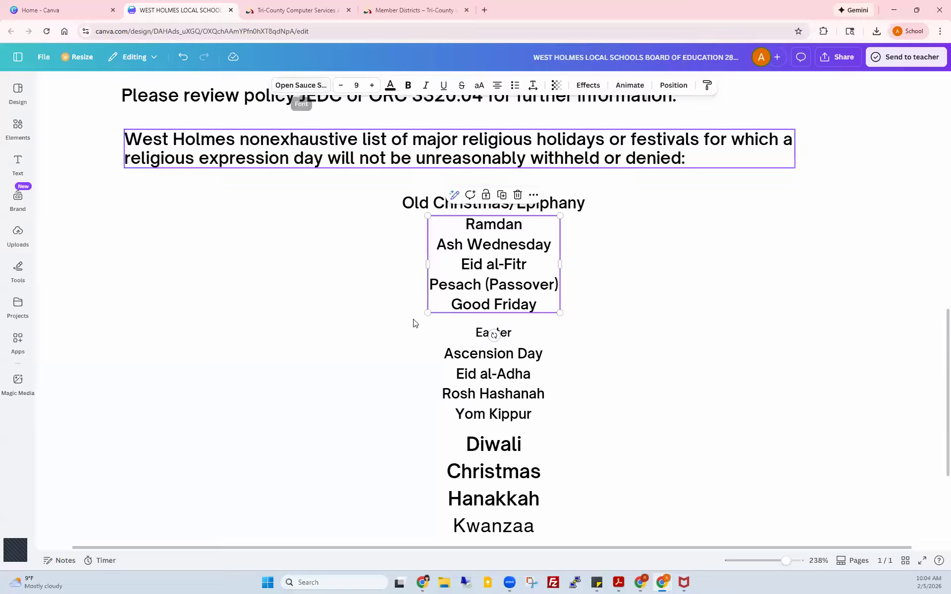
click(472, 364)
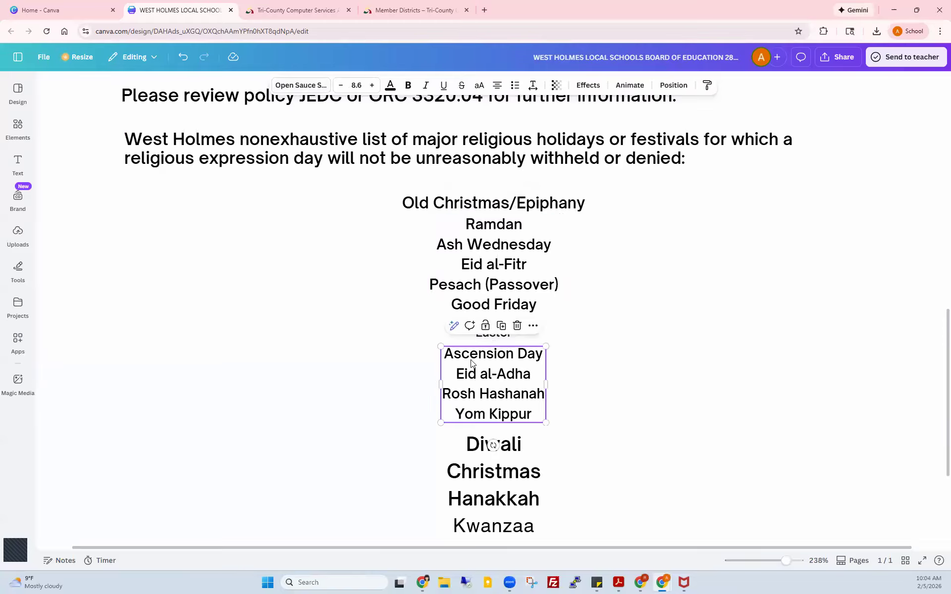
click(466, 272)
click(480, 336)
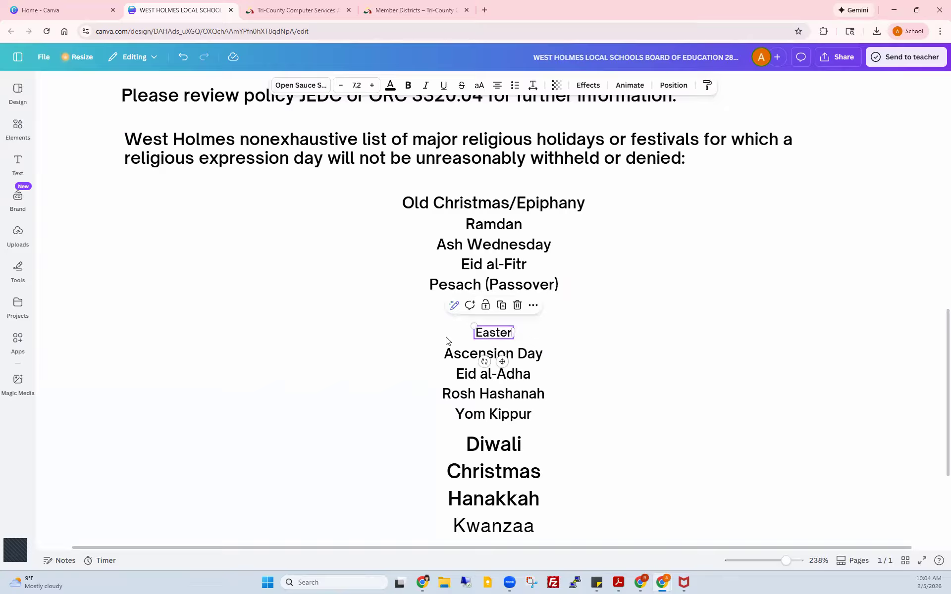
scroll(571, 471, up, 5)
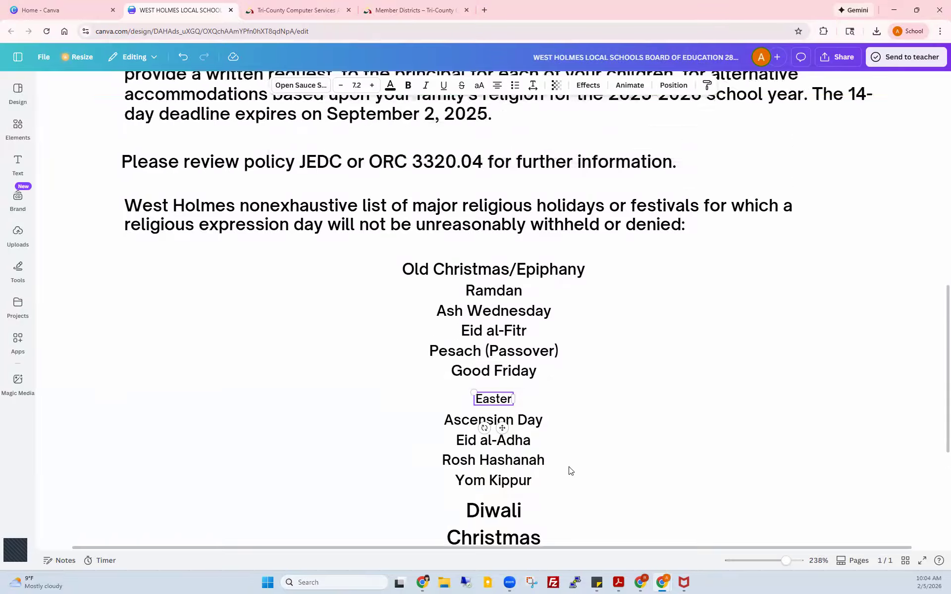
scroll(571, 471, up, 5)
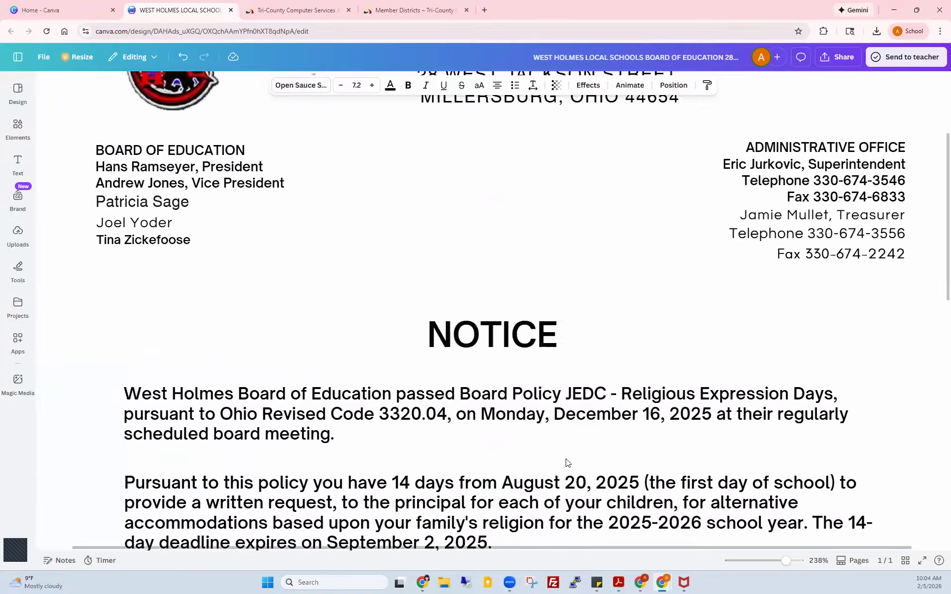
Step: Zoom out to about 87% so the whole notice page fits on screen
drag(786, 560, 768, 565)
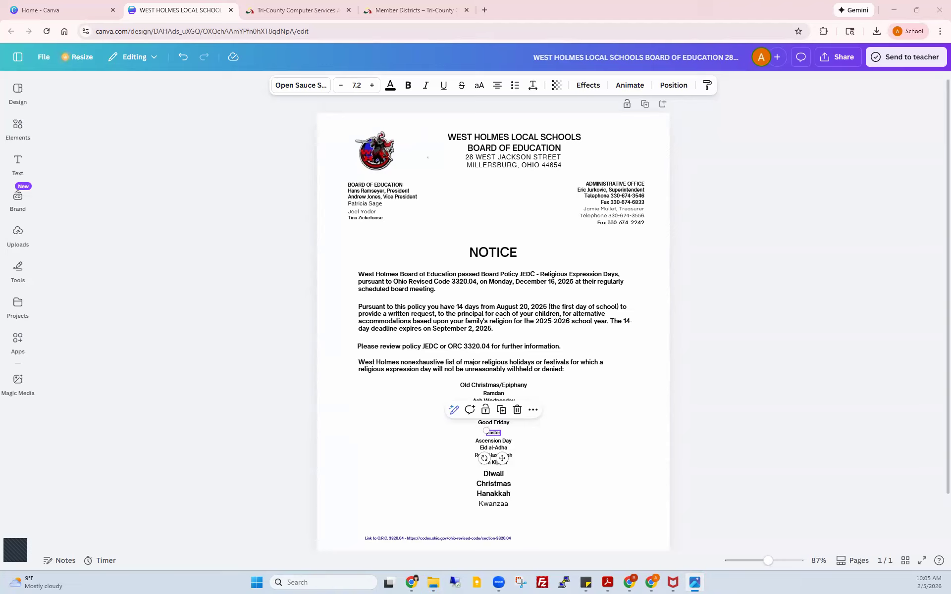
Step: Snap the original notice photo left and the Canva design right, then inspect the design's elements
key(super+Left)
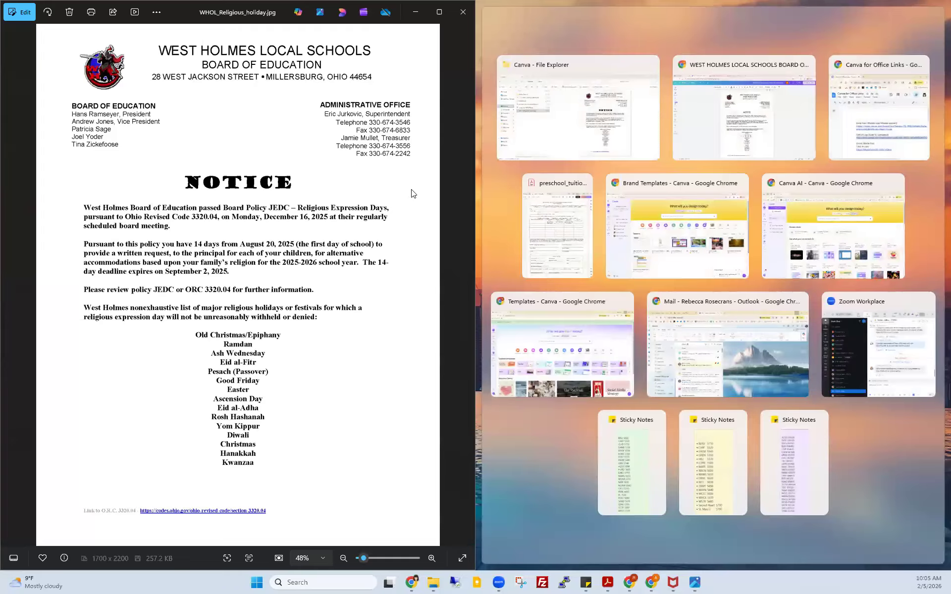
click(731, 130)
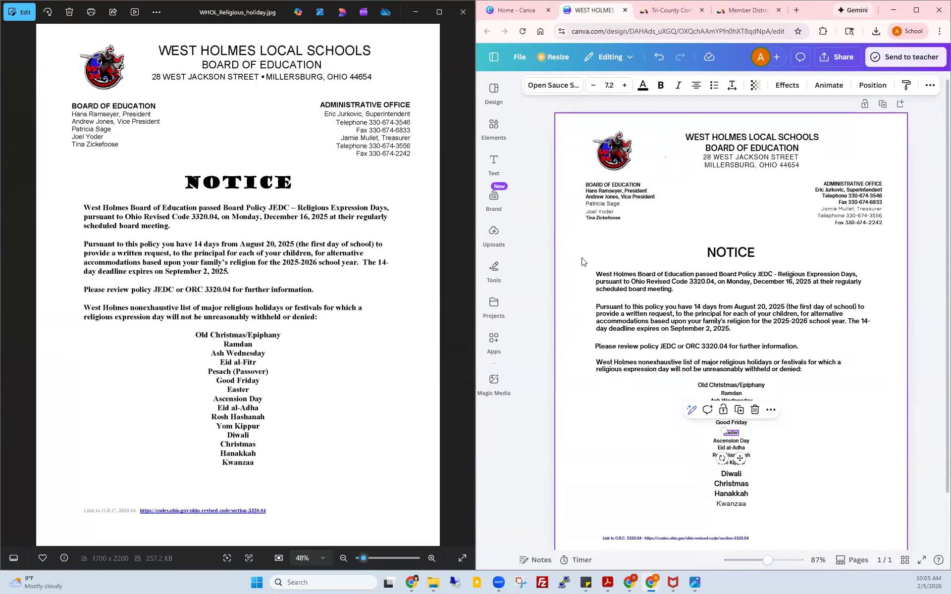
scroll(582, 262, down, 1)
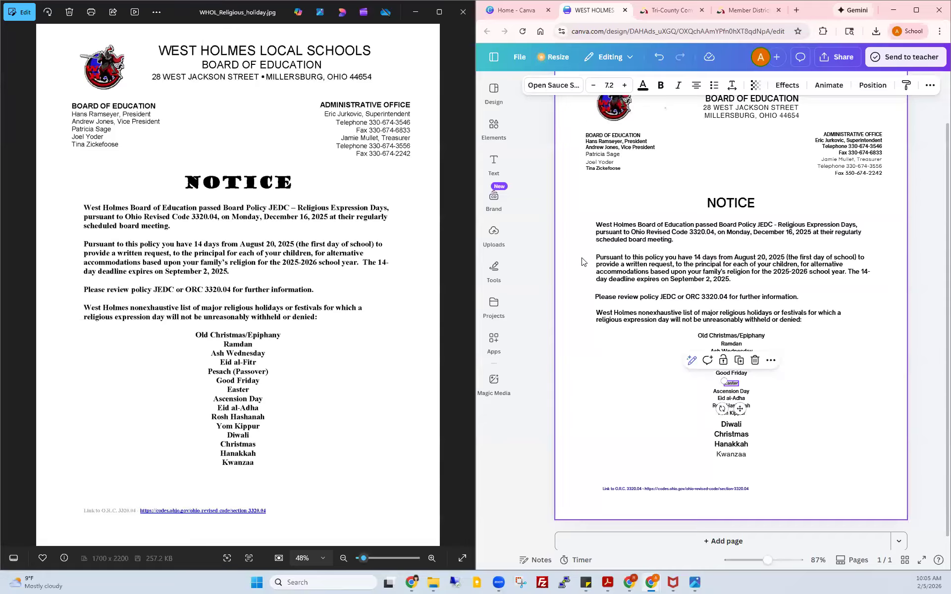
scroll(582, 262, up, 1)
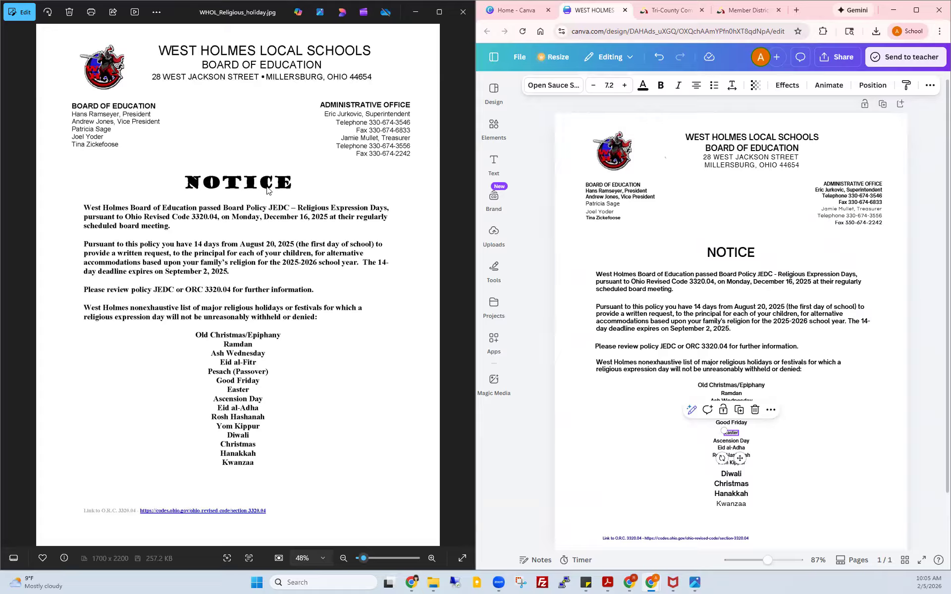
click(726, 256)
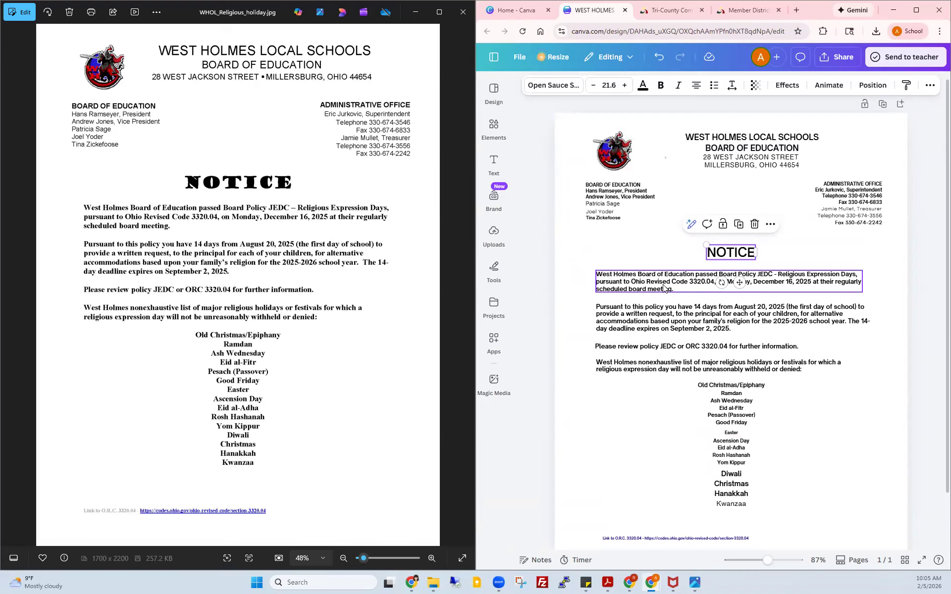
click(600, 216)
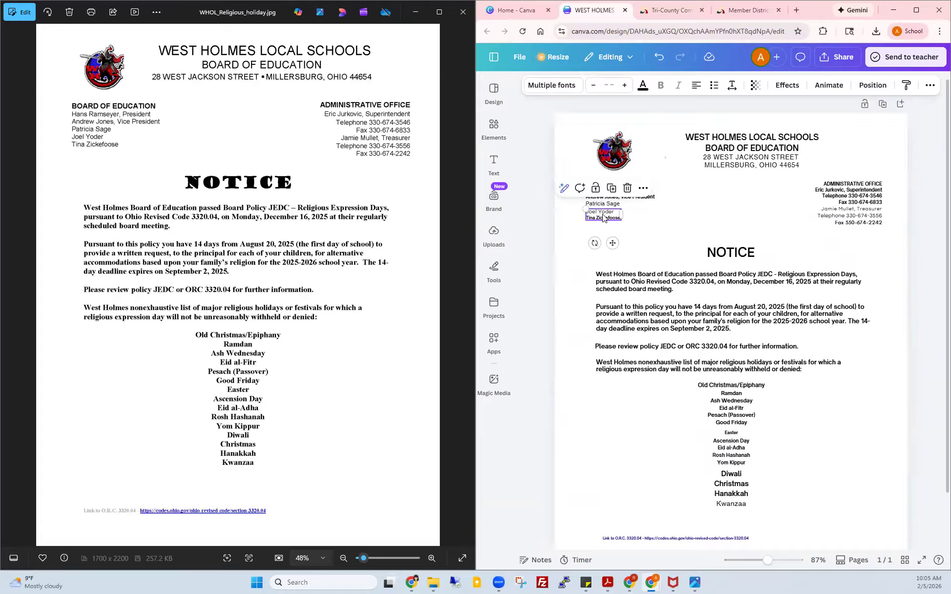
click(663, 249)
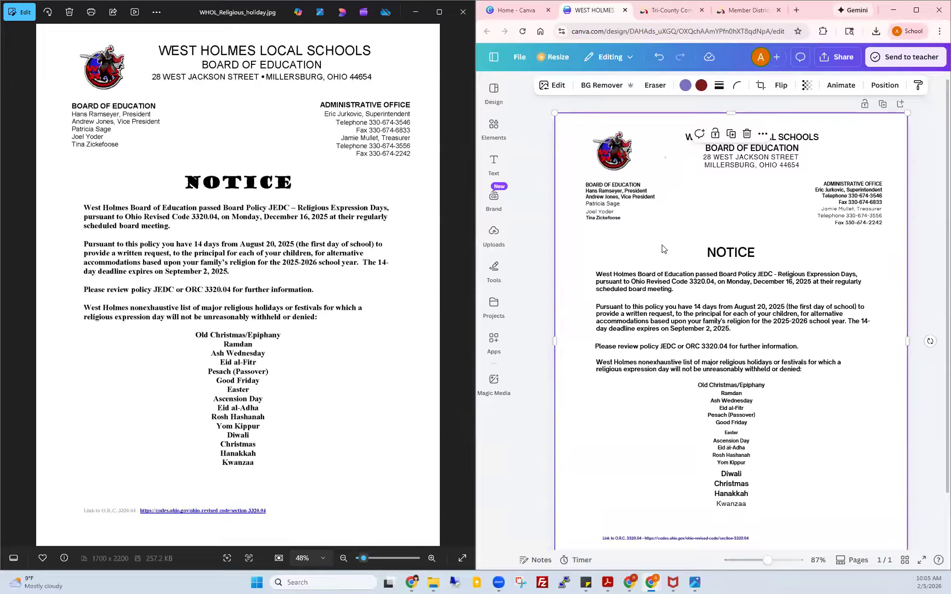
Step: Zoom into both the original image and the Canva design to compare details, then back out
drag(366, 559, 379, 561)
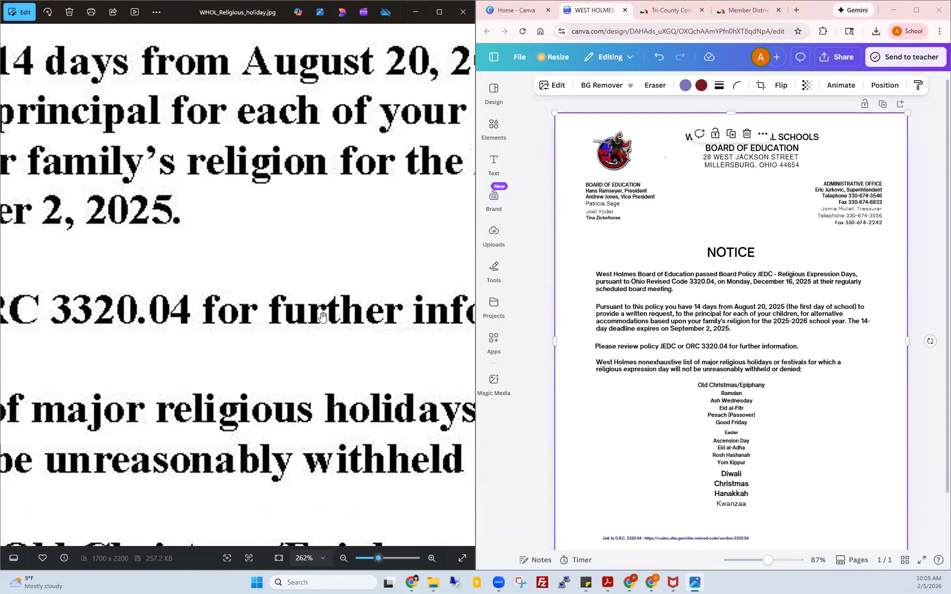
drag(768, 564, 798, 564)
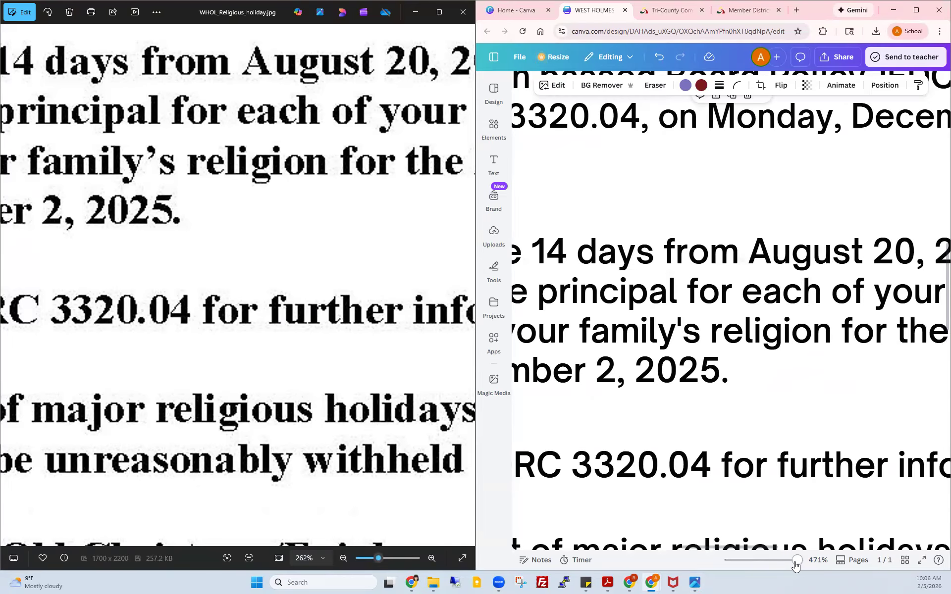
drag(796, 567, 769, 565)
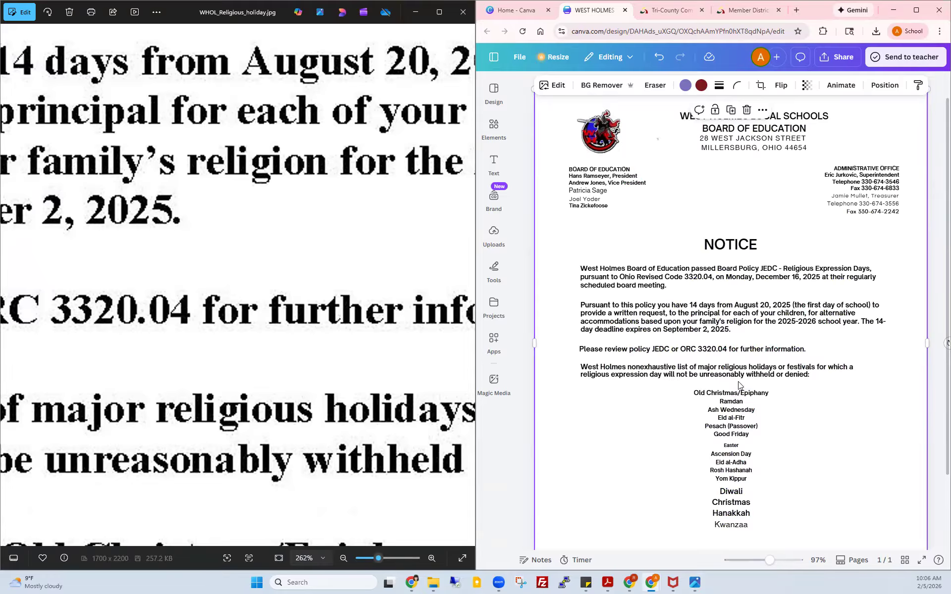
drag(379, 560, 363, 558)
Step: Close Photos, maximize Canva, then undo seven edits and redo two to restore the full notice text
click(460, 15)
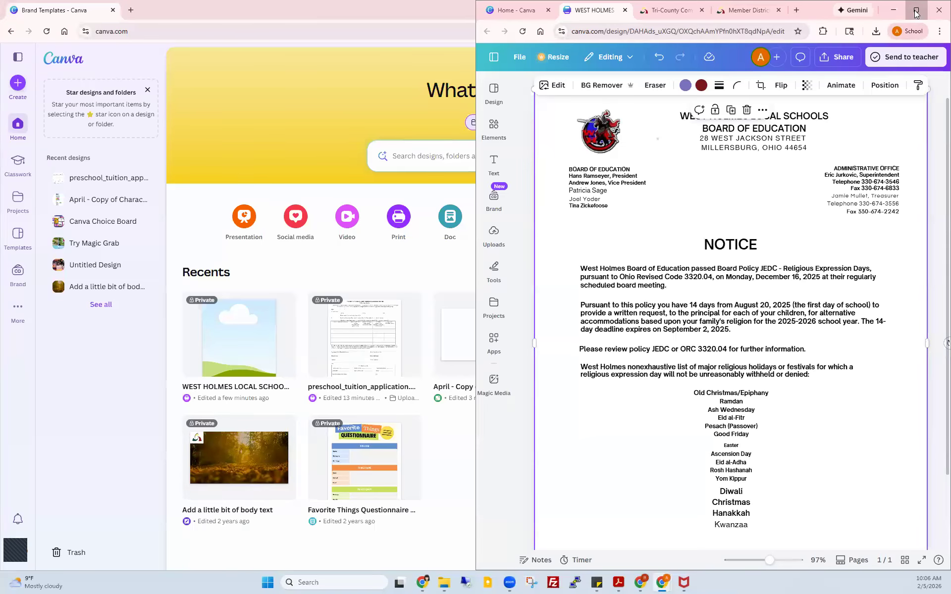
click(916, 11)
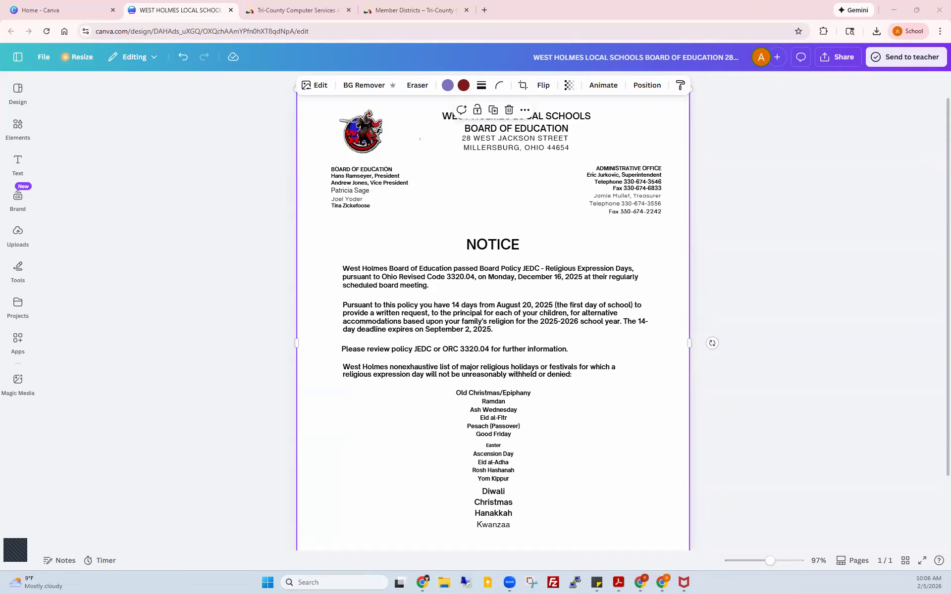
click(183, 59)
click(183, 60)
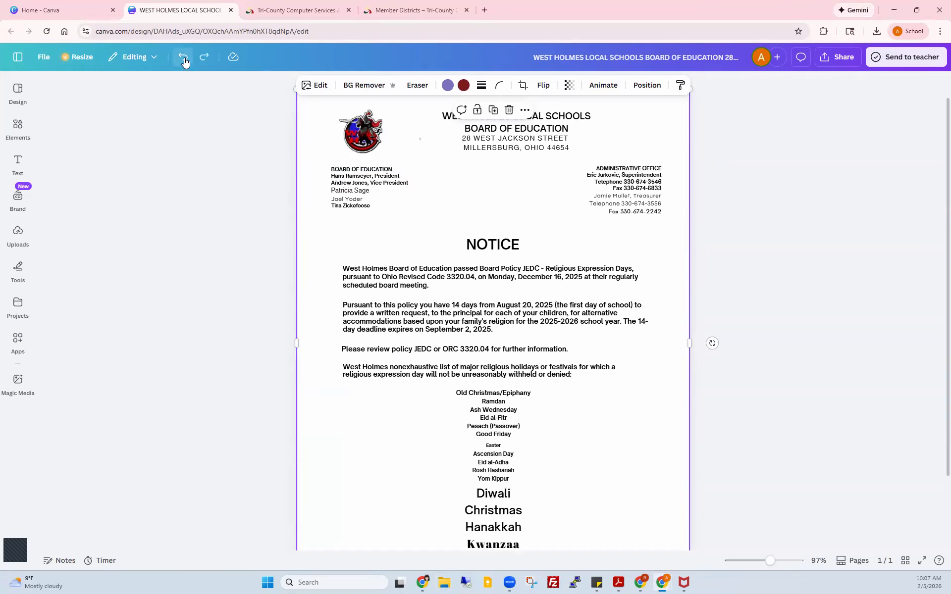
click(185, 60)
click(184, 60)
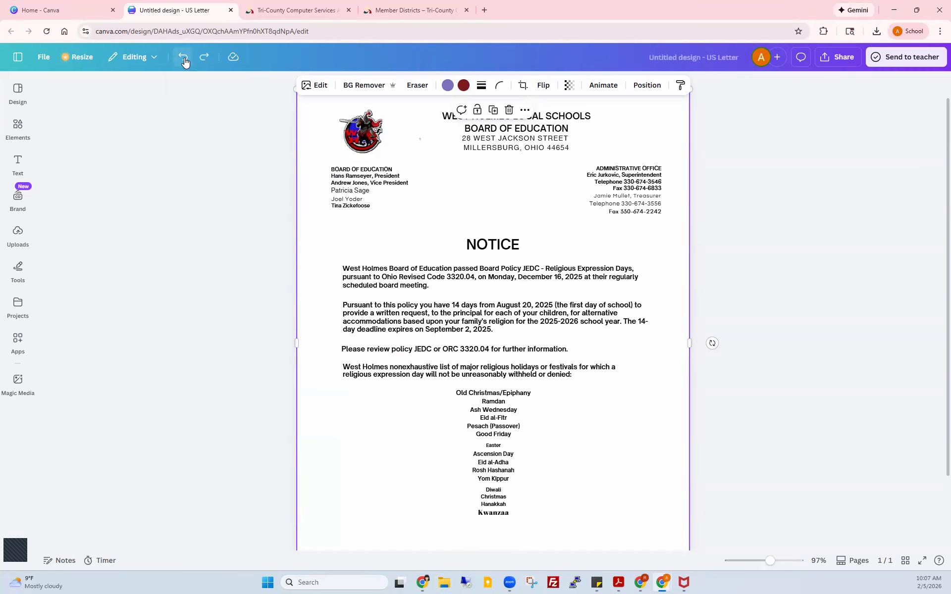
click(184, 60)
click(184, 60)
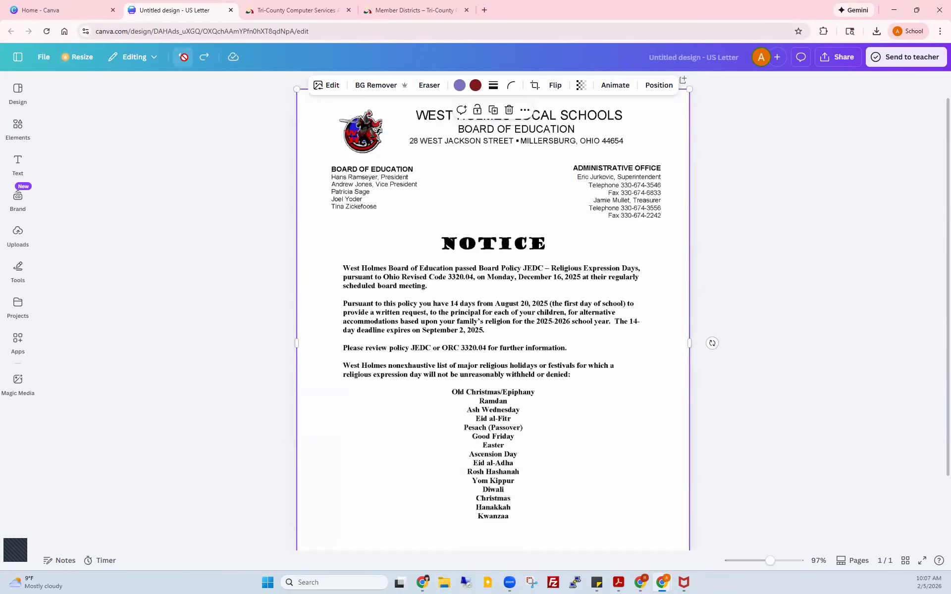
click(184, 60)
click(205, 58)
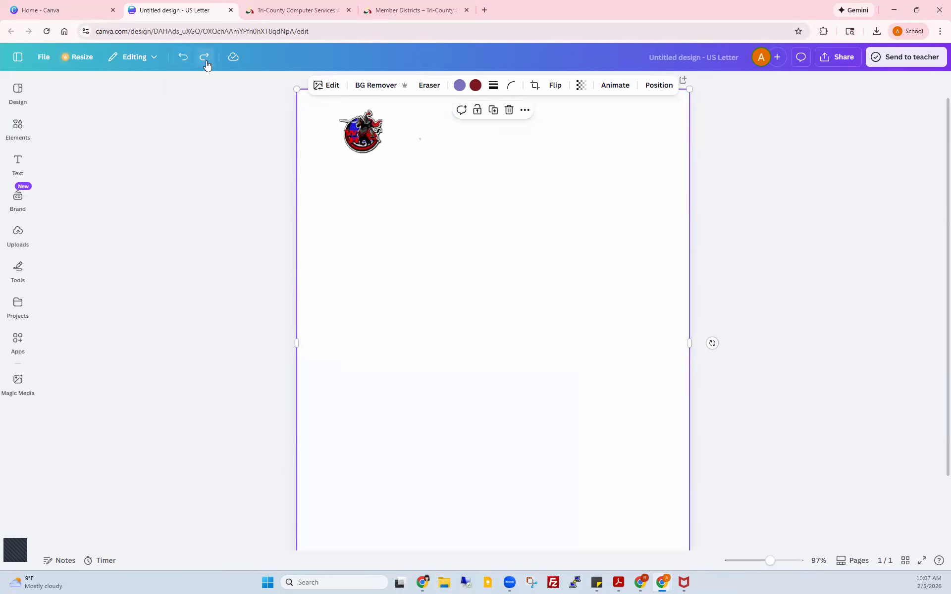
click(204, 59)
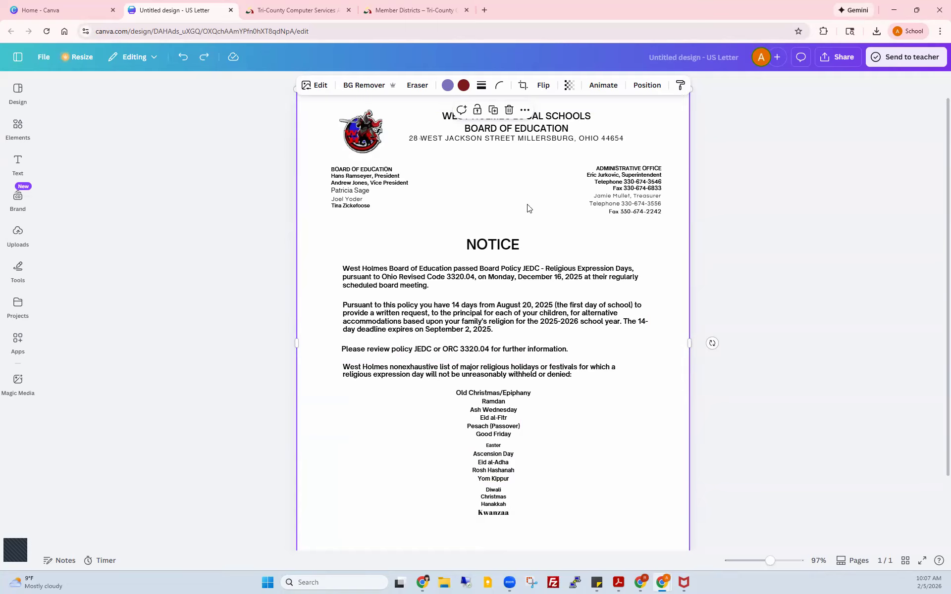
Step: Set the Administrative Office text box's font to Helvetica World
click(637, 199)
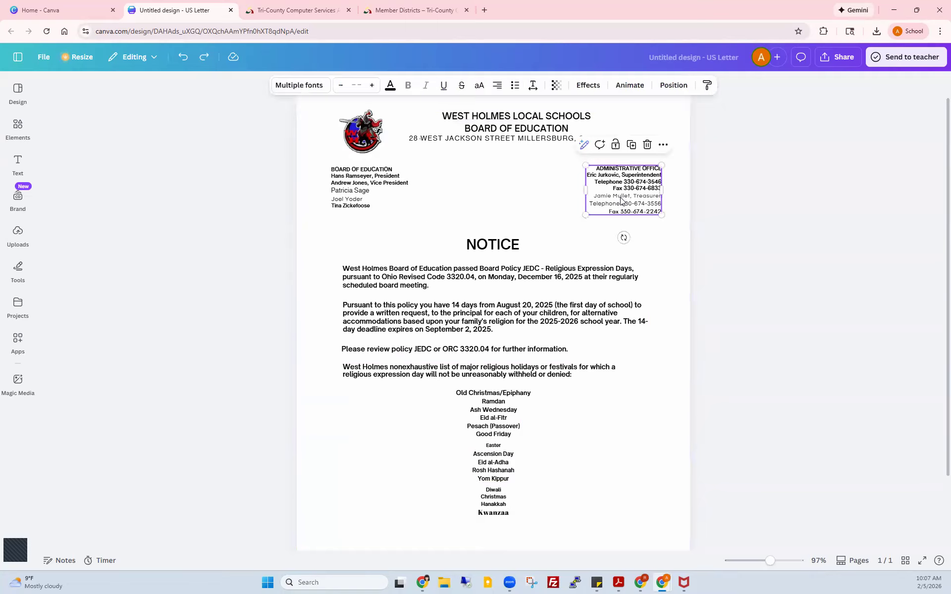
double_click(621, 196)
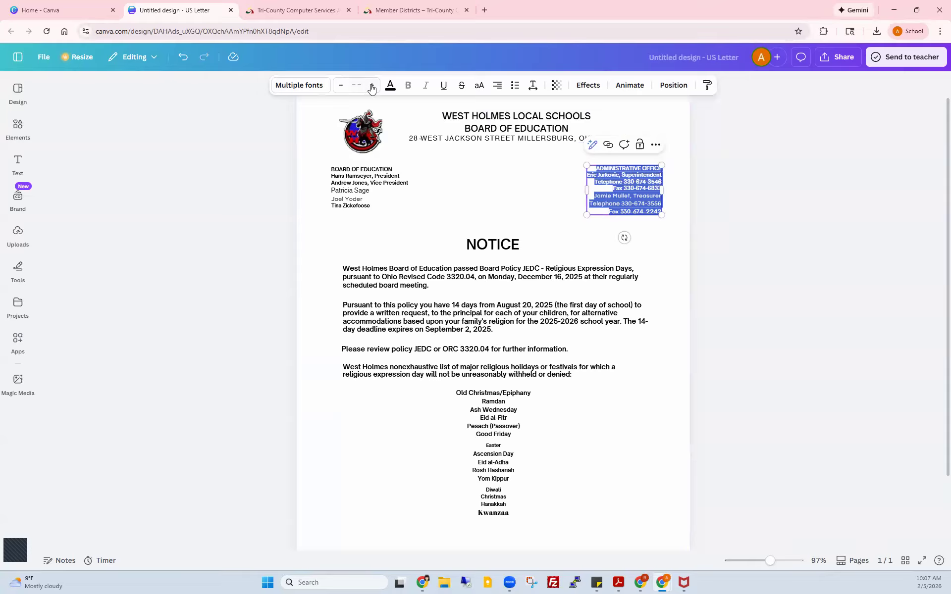
click(310, 88)
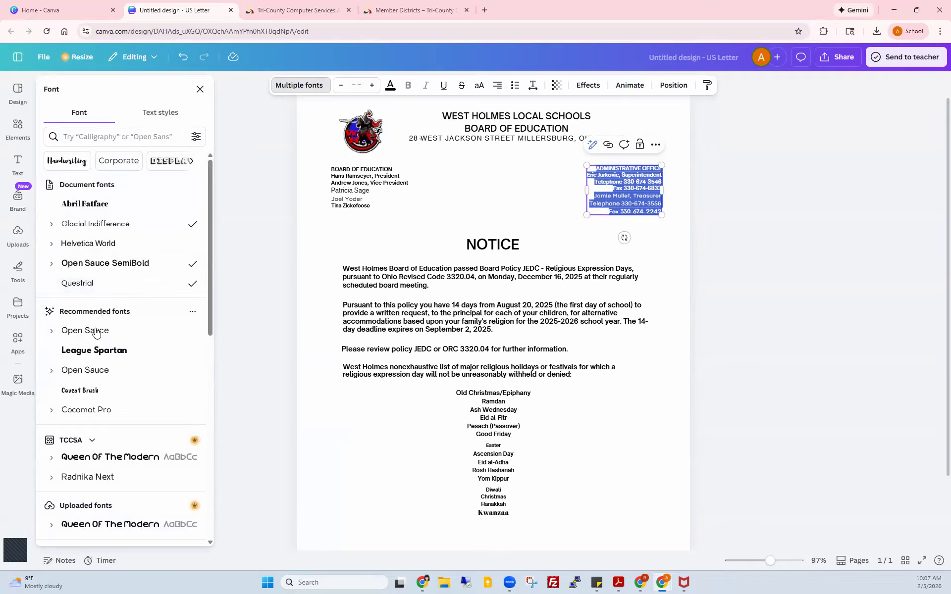
click(107, 244)
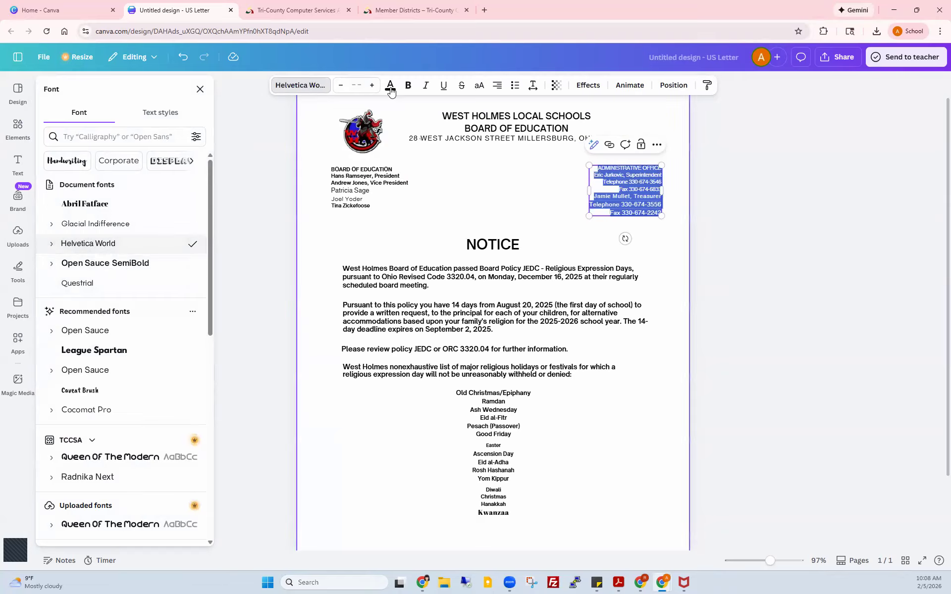
Step: Reduce the Administrative Office text to font size 9, starting from 14
click(357, 84)
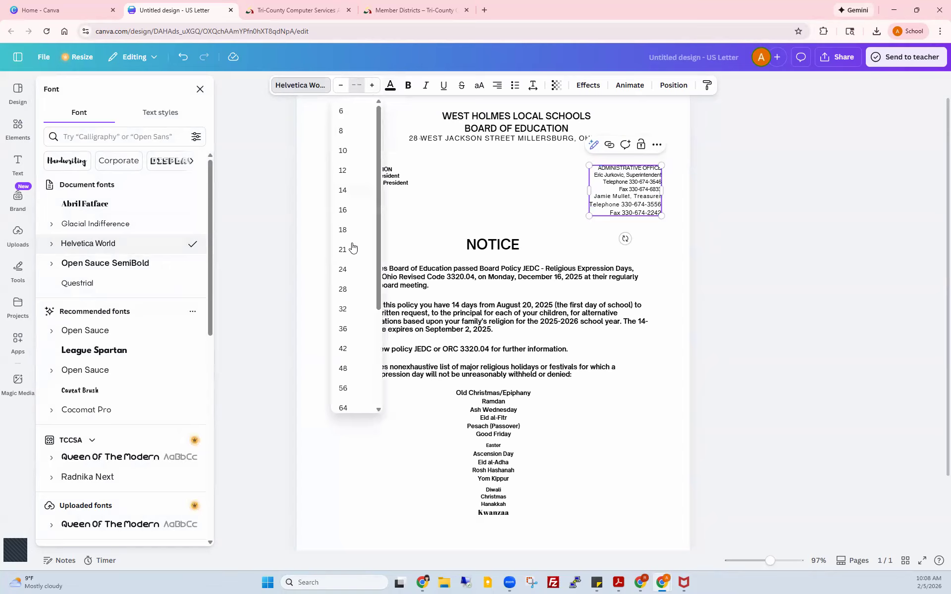
click(344, 191)
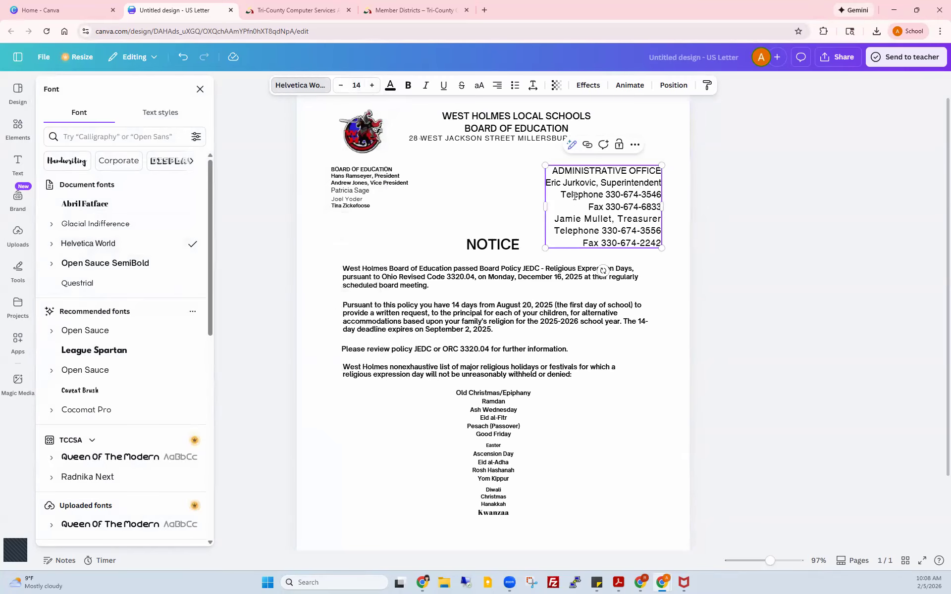
click(342, 85)
click(341, 85)
click(341, 86)
click(341, 85)
click(341, 85)
click(385, 256)
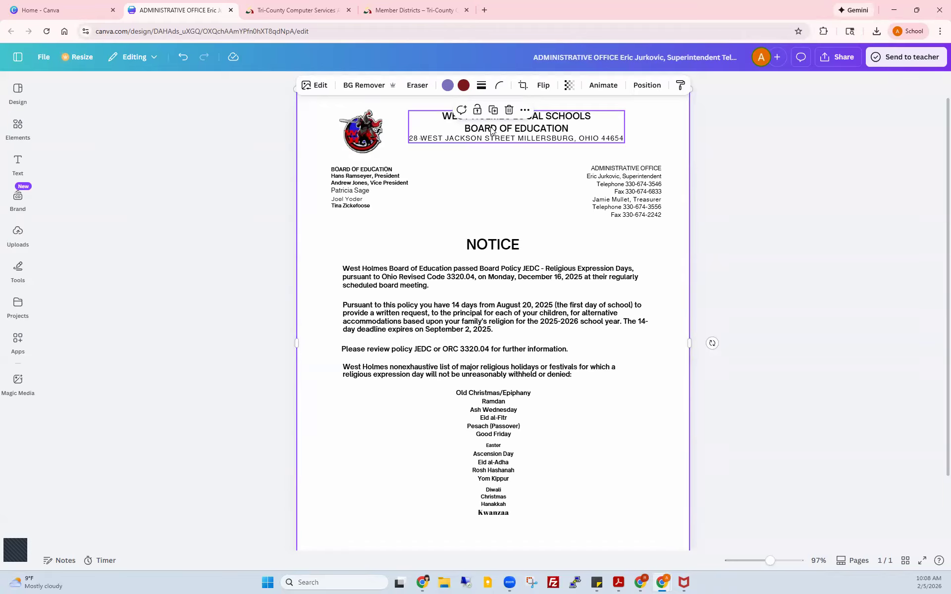
click(317, 85)
click(200, 136)
click(200, 136)
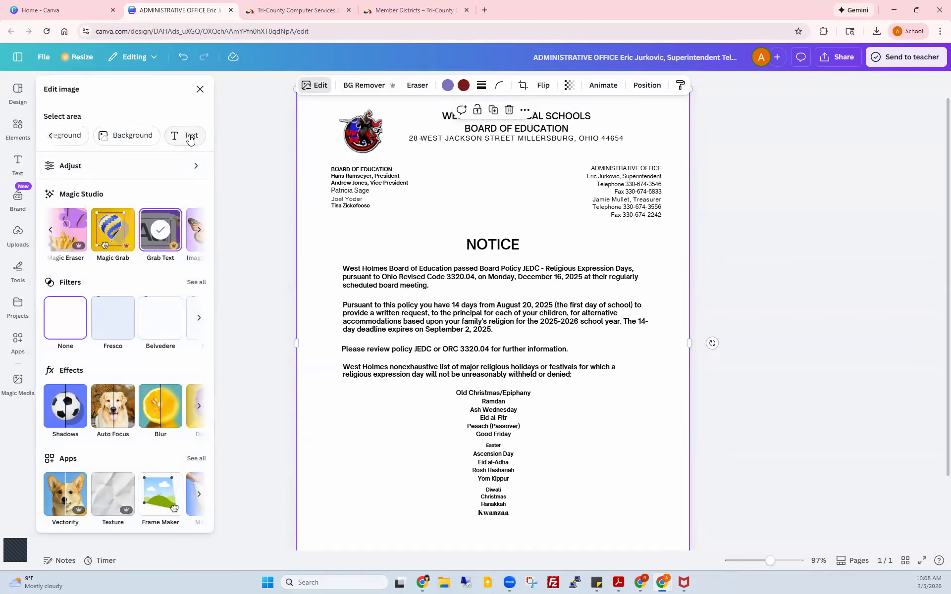
click(191, 138)
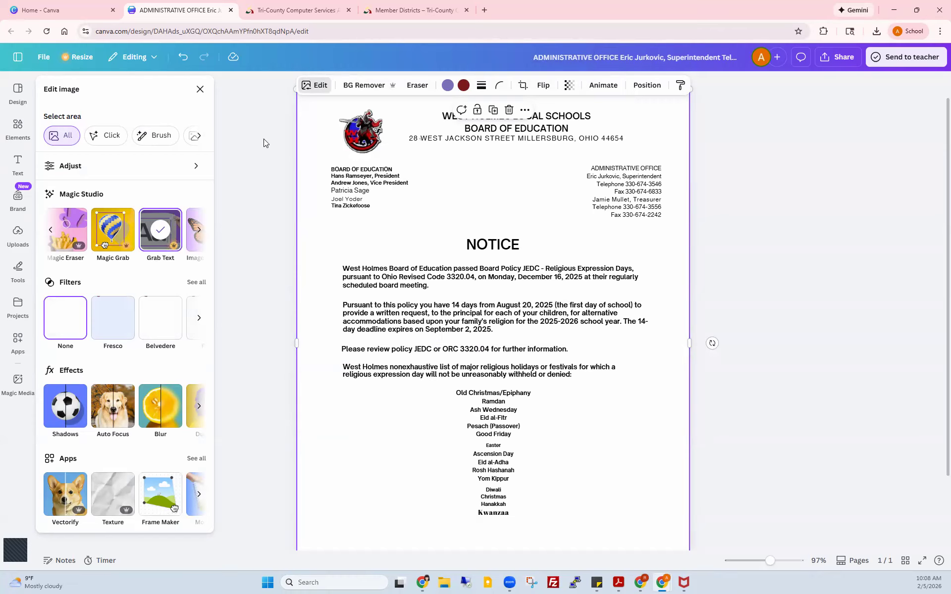
click(200, 90)
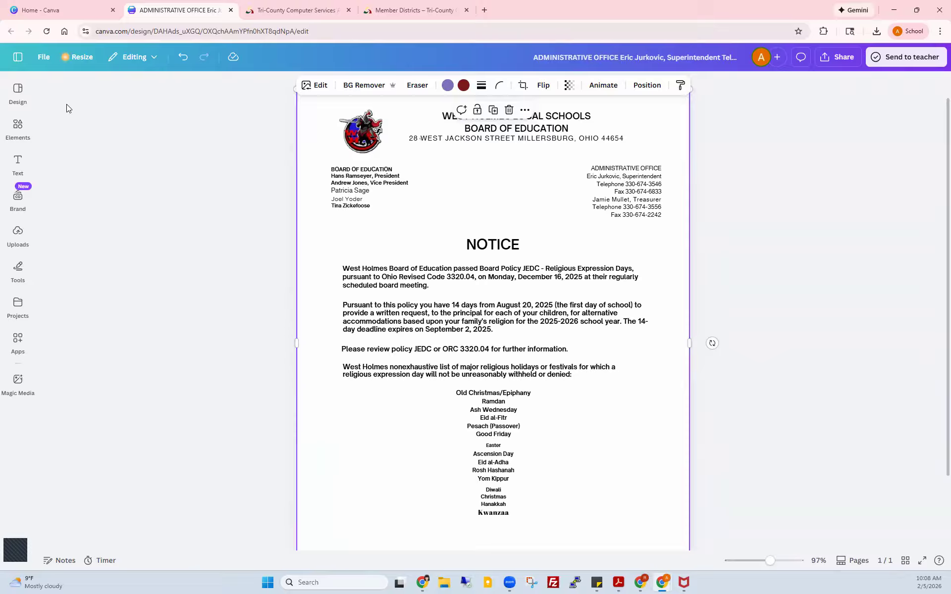
Step: Leave the notice for Canva's Home page and open the Templates page, ready to search
click(21, 92)
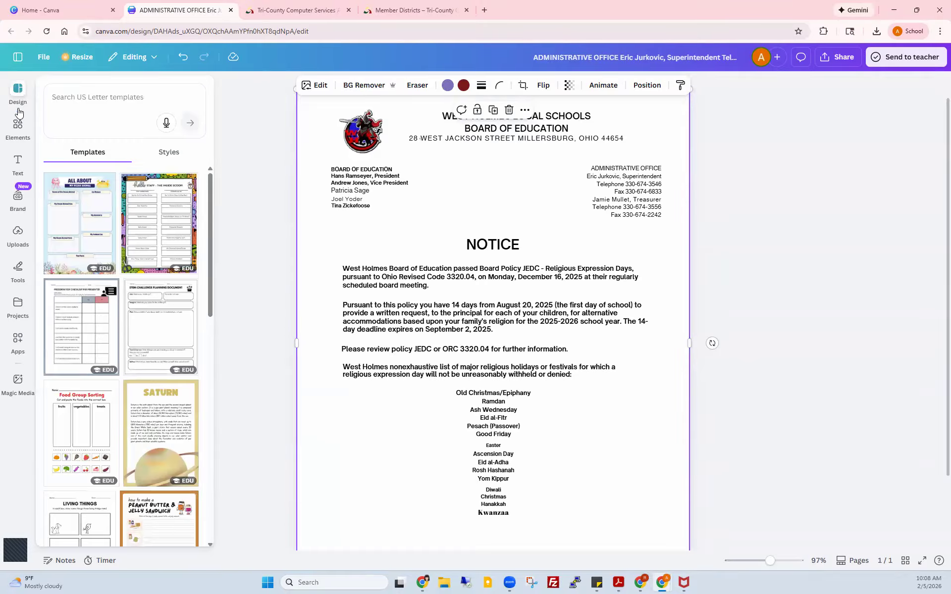
click(17, 57)
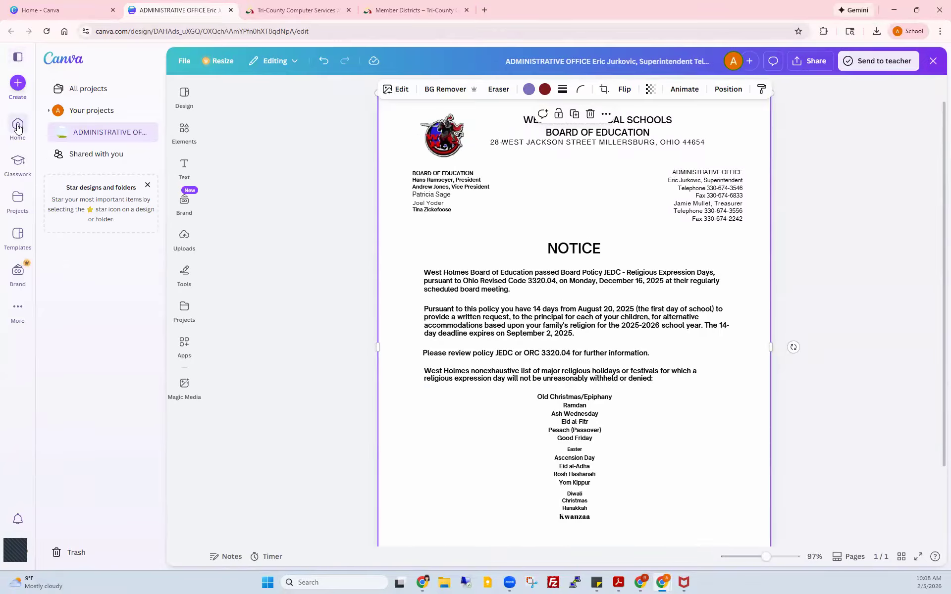
click(17, 125)
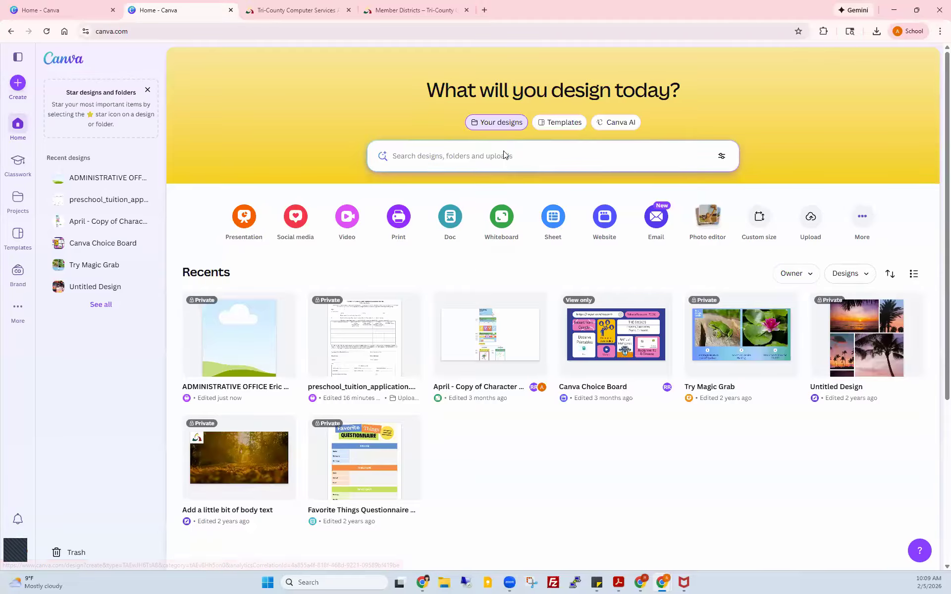
click(563, 125)
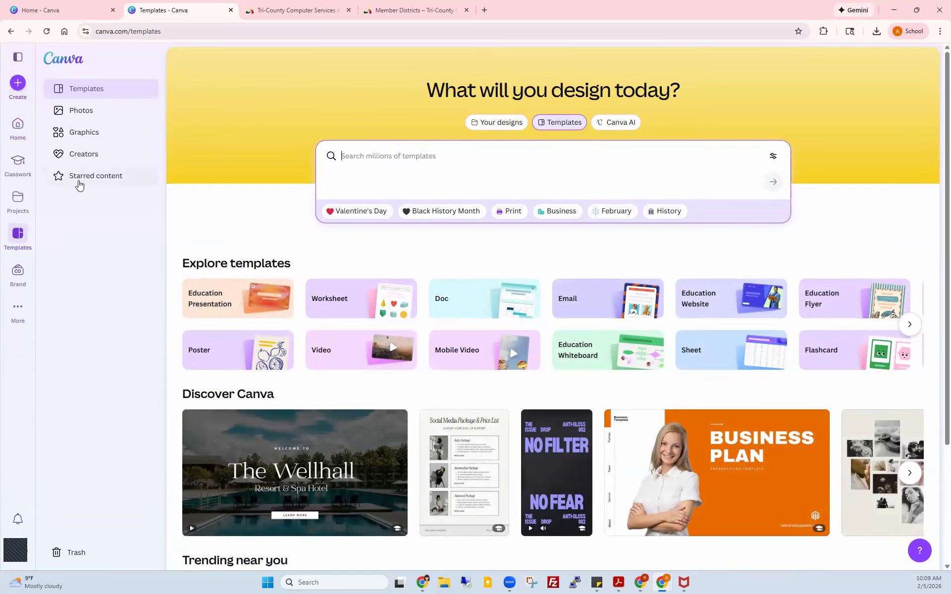
click(18, 200)
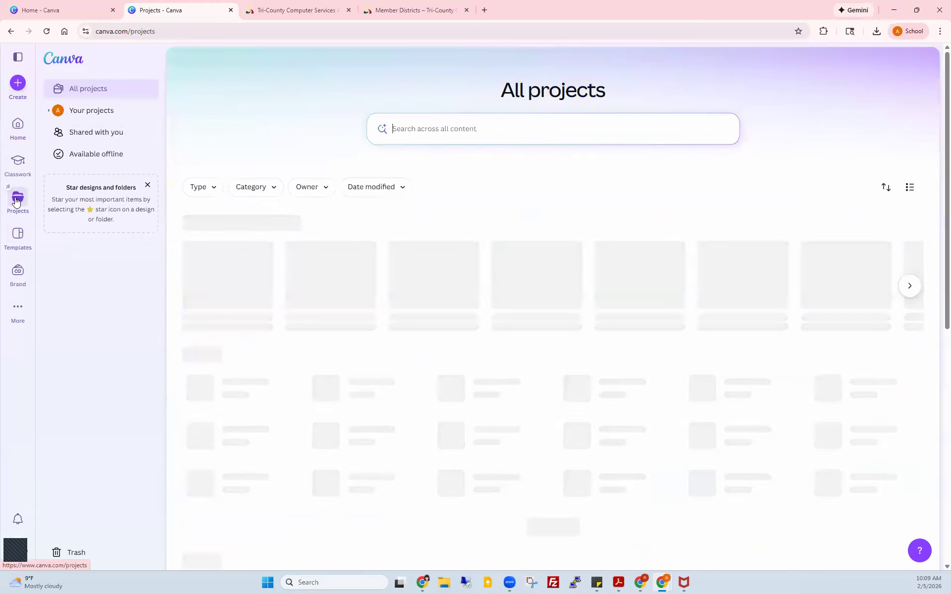
click(11, 243)
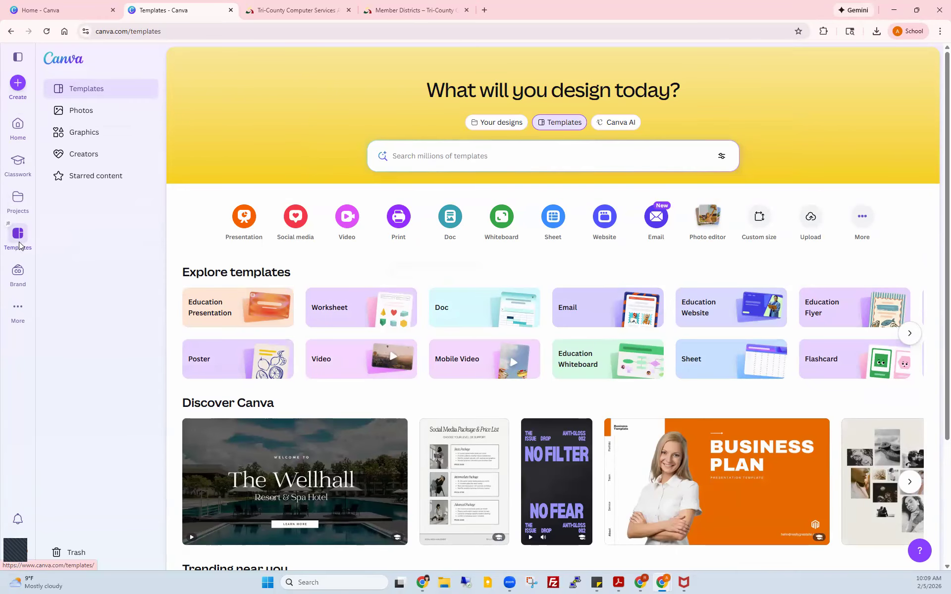
click(504, 157)
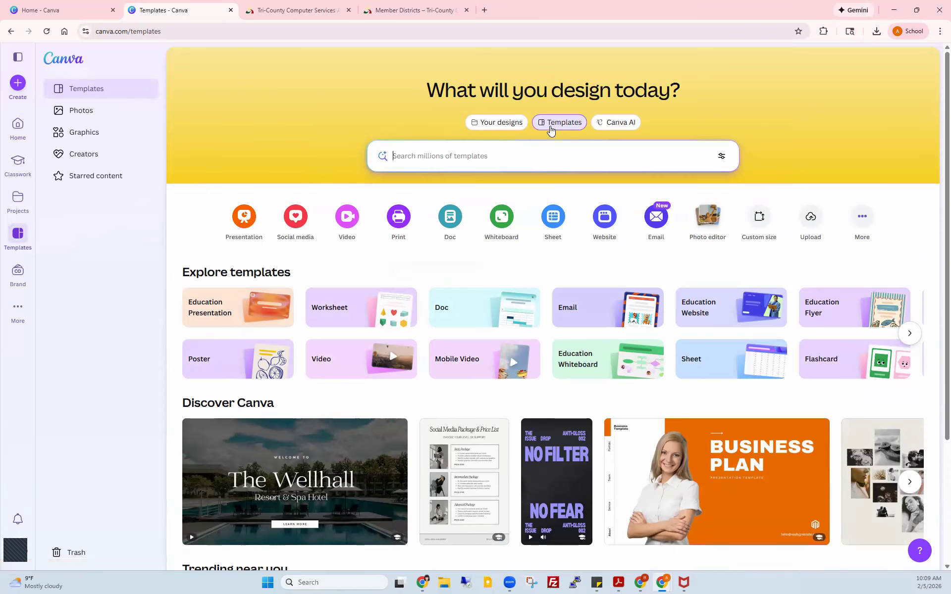
Step: Search templates for 'certificate' and restrict the results to the Certificate category
click(446, 158)
text(certificate)
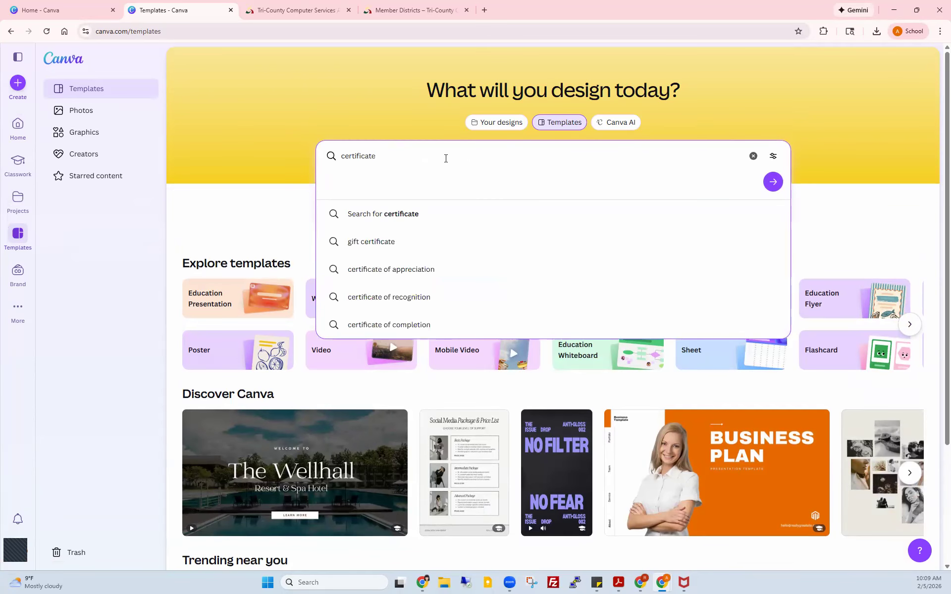
key(Return)
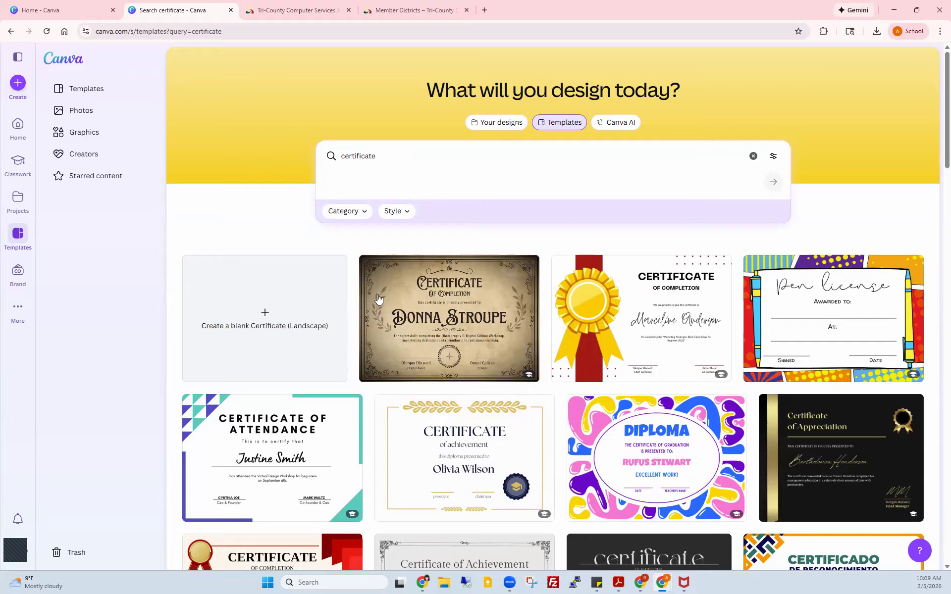
click(362, 215)
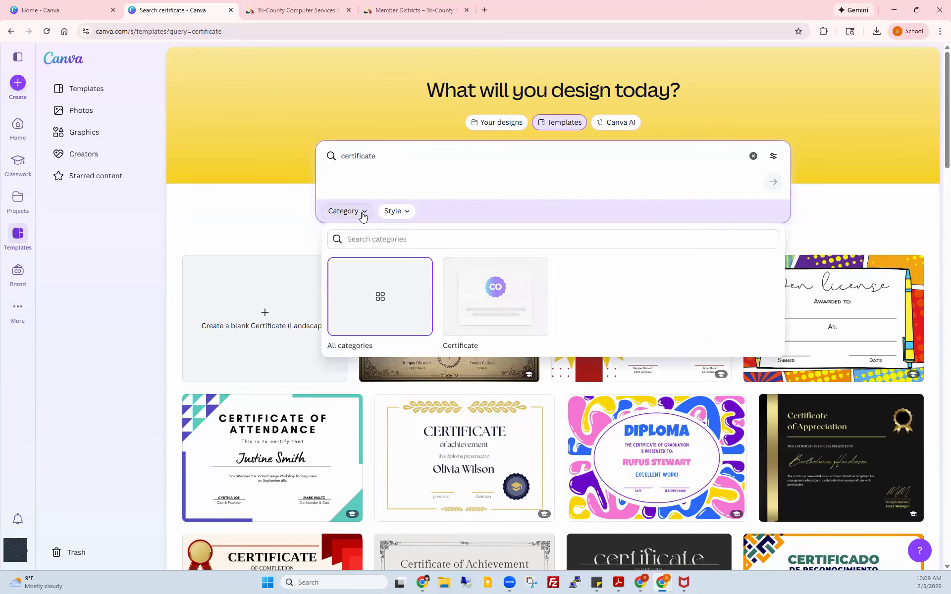
click(486, 304)
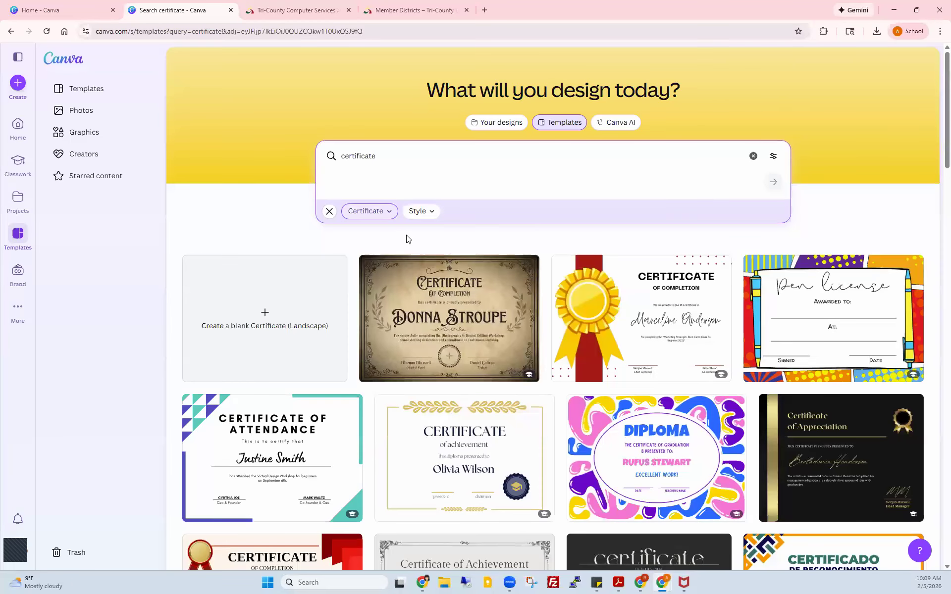
Step: Filter the certificate results to the Professional style
click(431, 213)
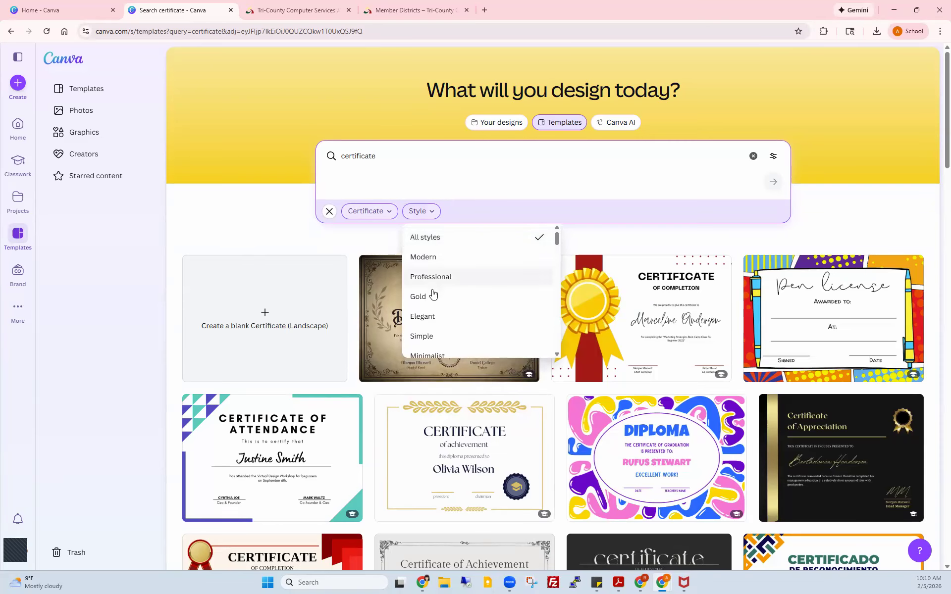
scroll(433, 293, down, 1)
scroll(433, 293, down, 2)
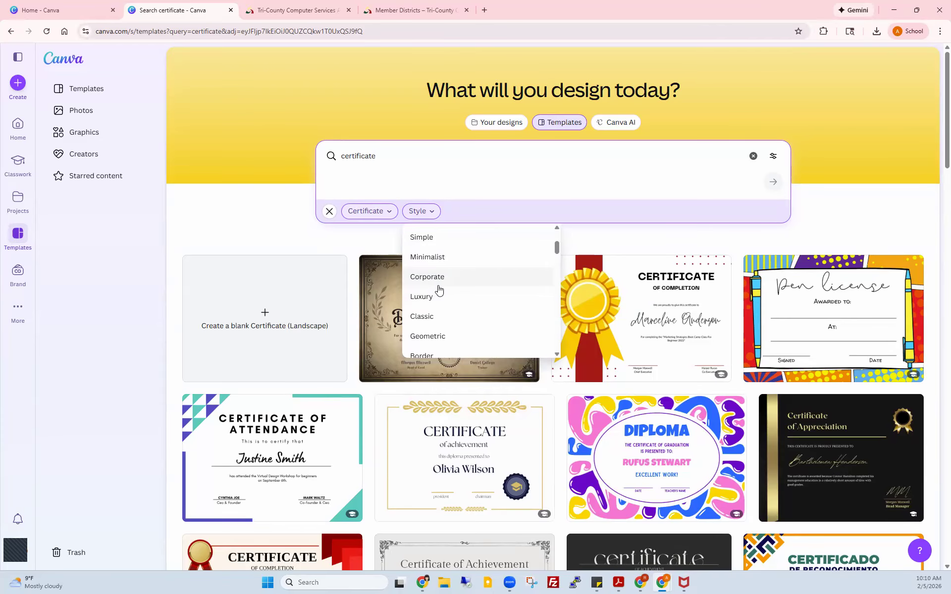
scroll(423, 310, down, 2)
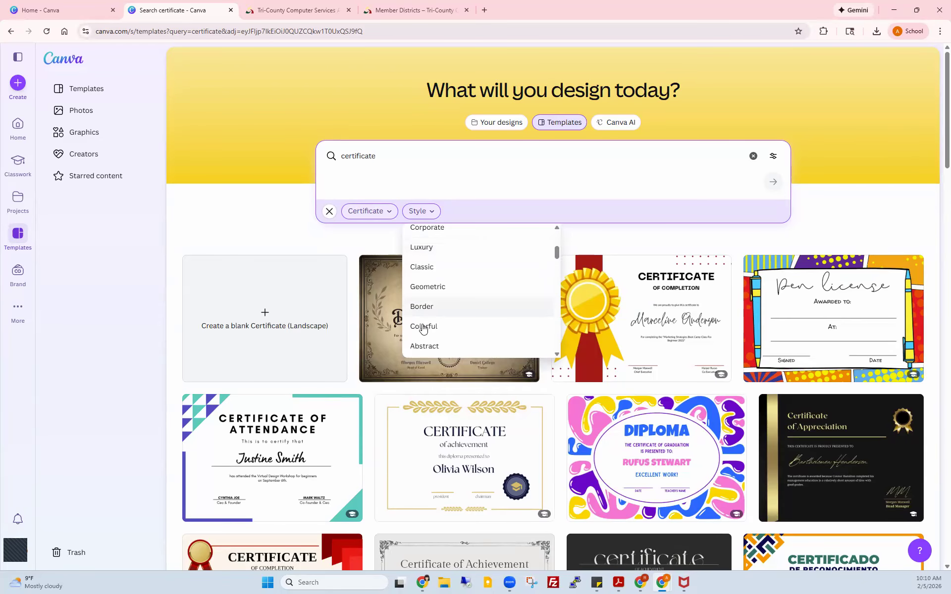
click(423, 327)
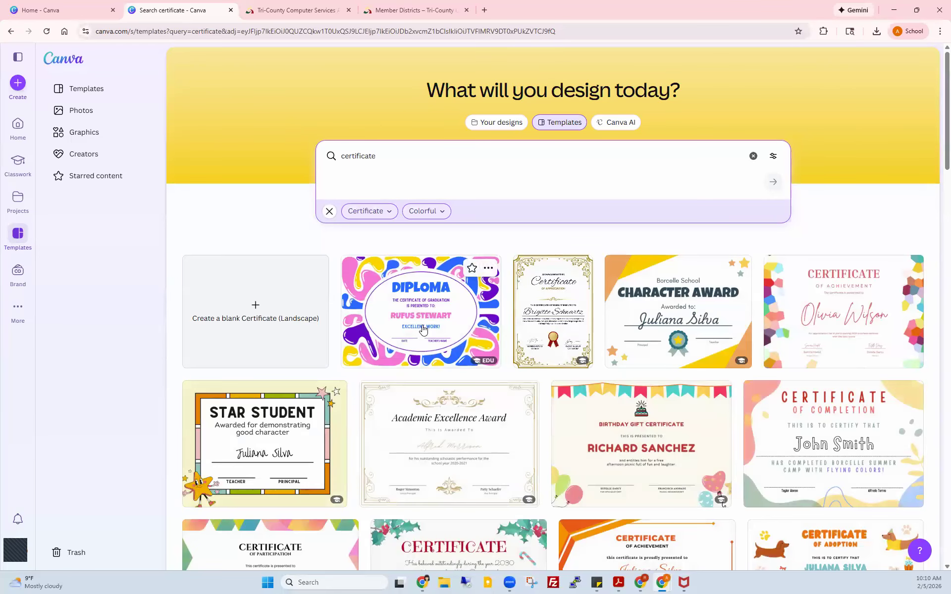
scroll(422, 329, down, 1)
click(426, 161)
click(425, 247)
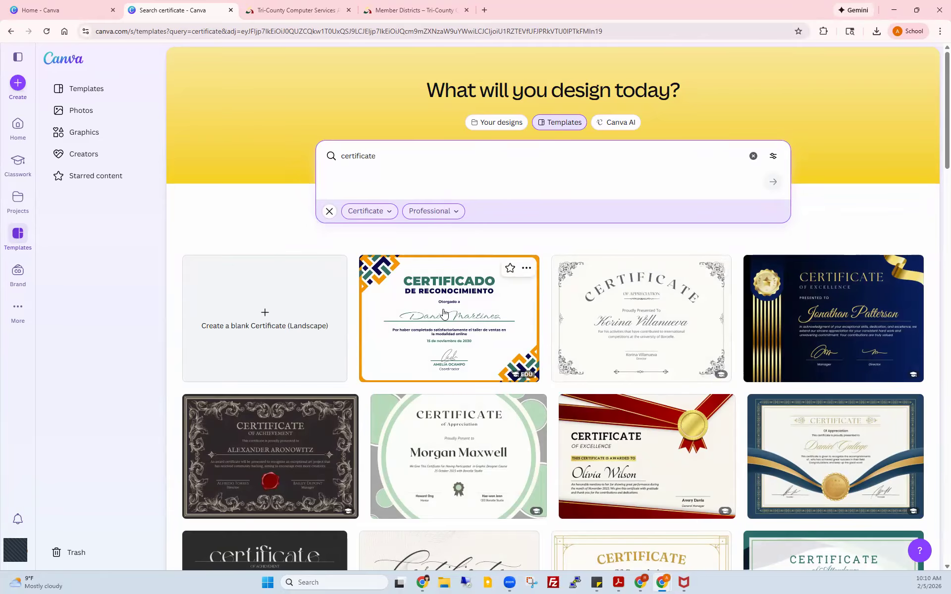
click(611, 437)
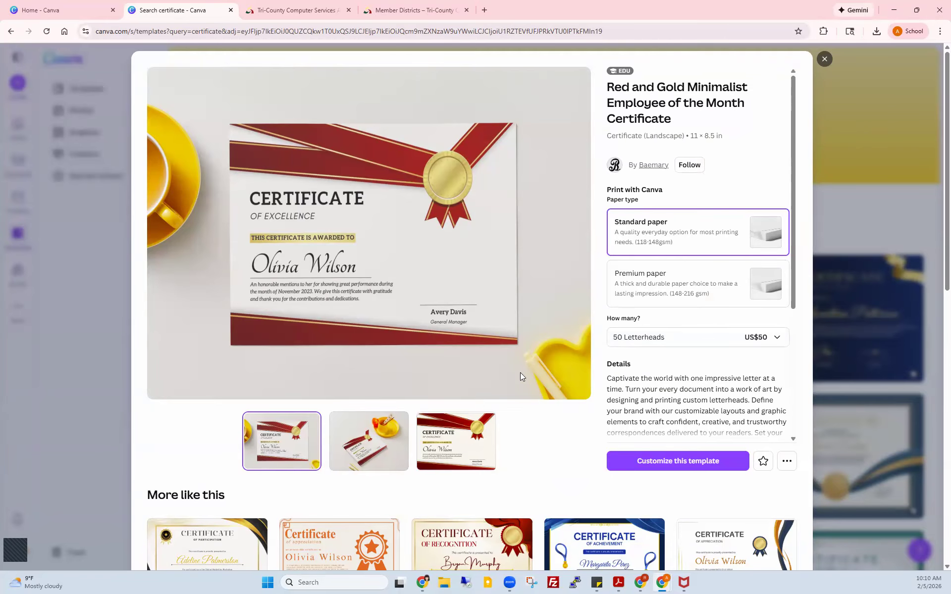
scroll(544, 439, down, 2)
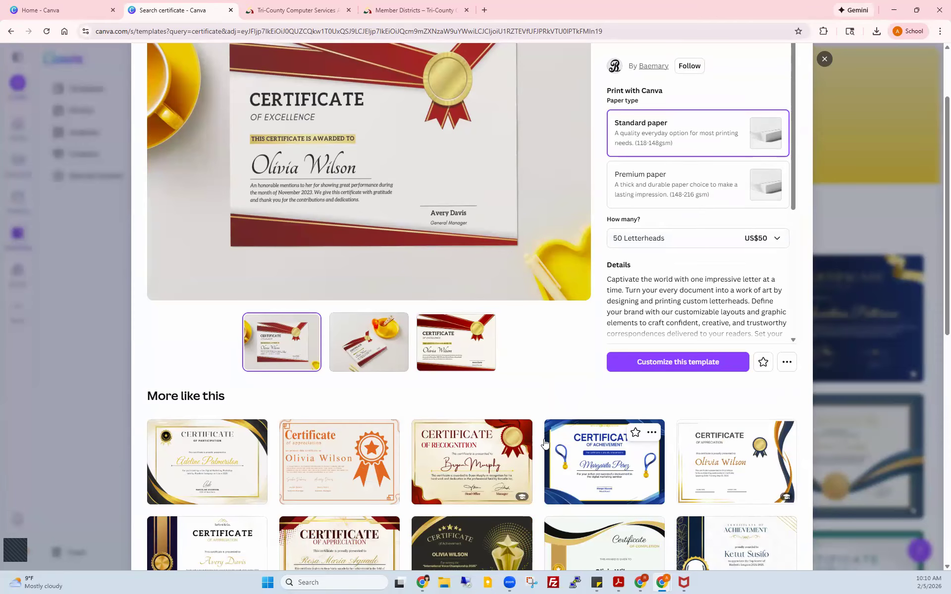
scroll(544, 443, down, 2)
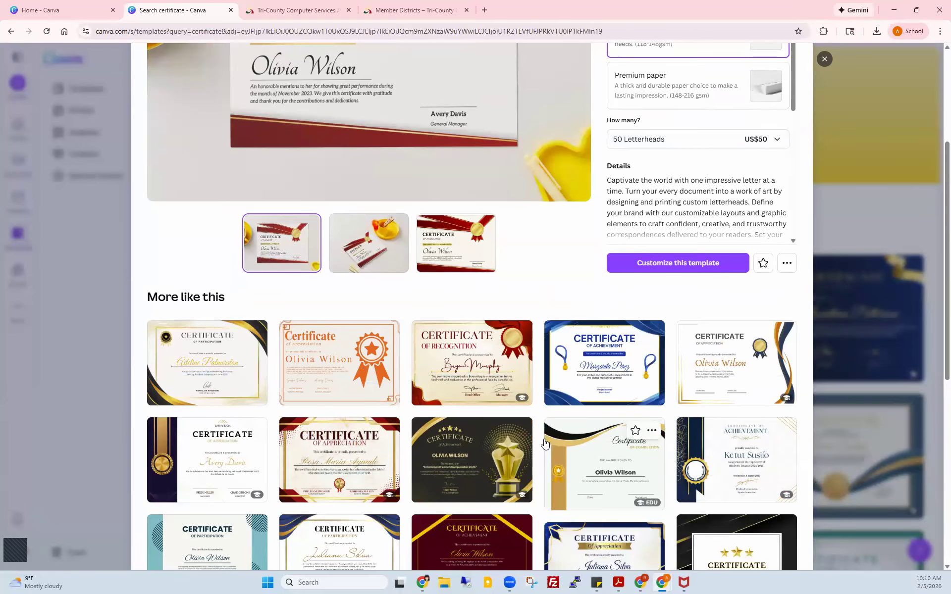
scroll(544, 443, down, 2)
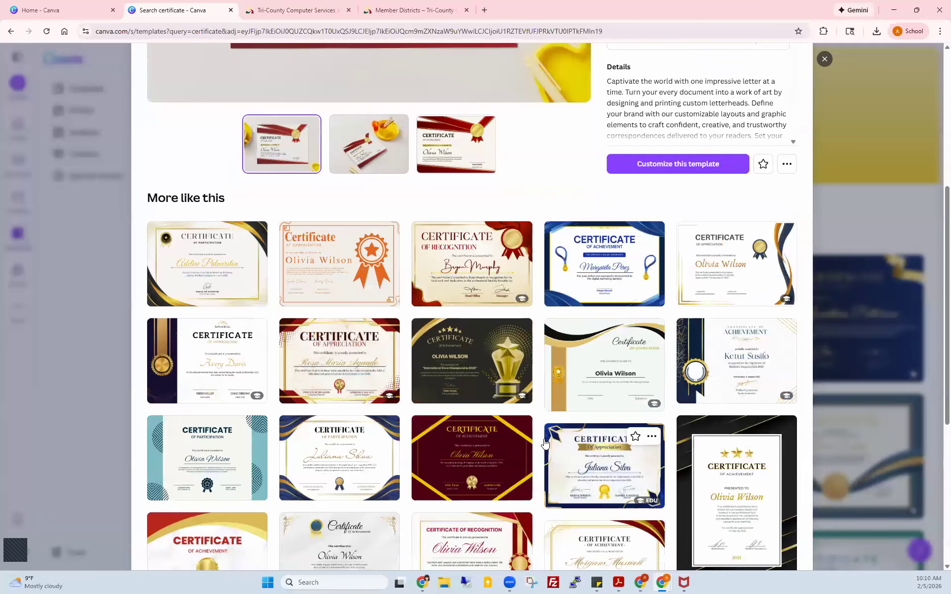
scroll(544, 439, up, 6)
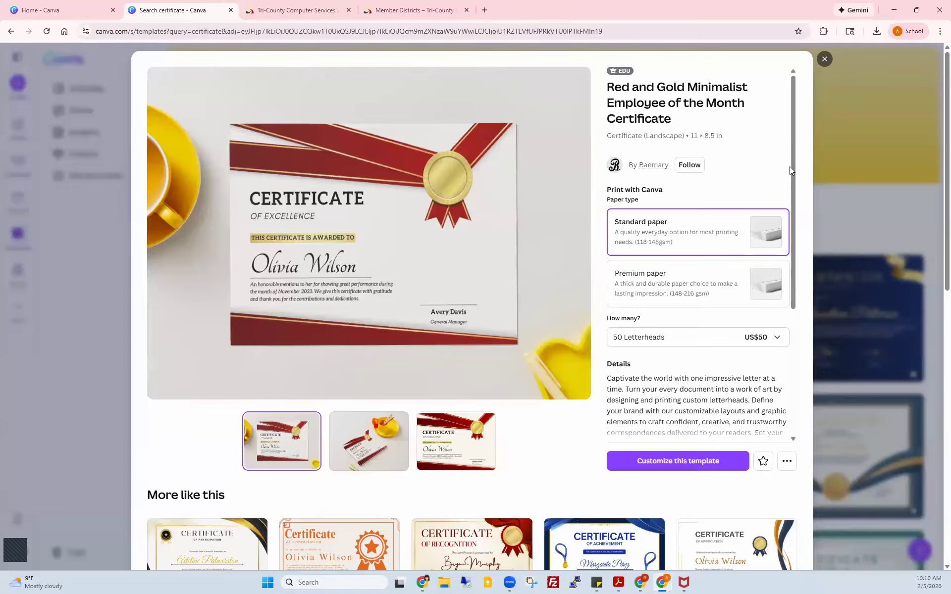
drag(795, 203, 799, 237)
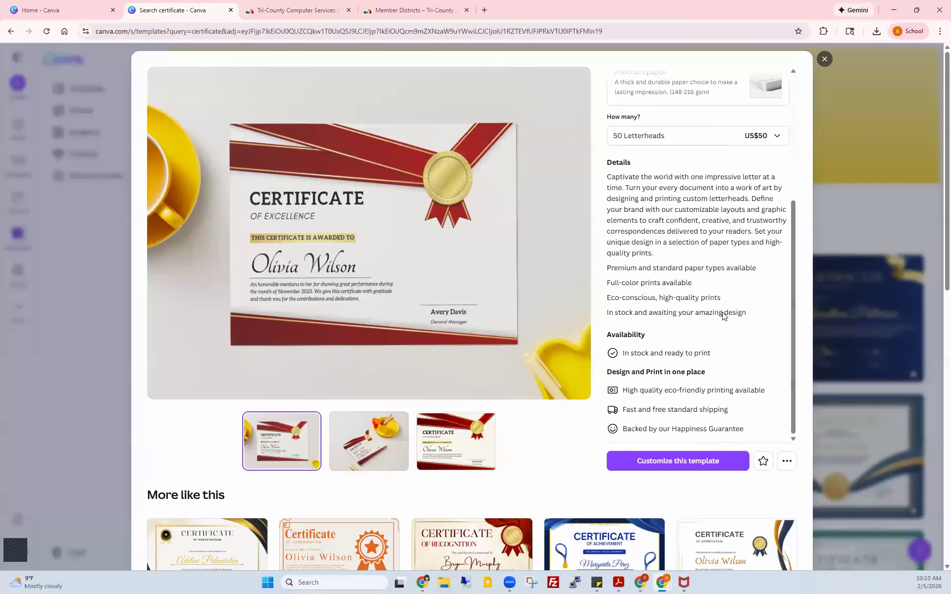
Step: Open the Red and Gold Minimalist certificate for editing and shuffle it once with the TCCSA brand colours
click(679, 461)
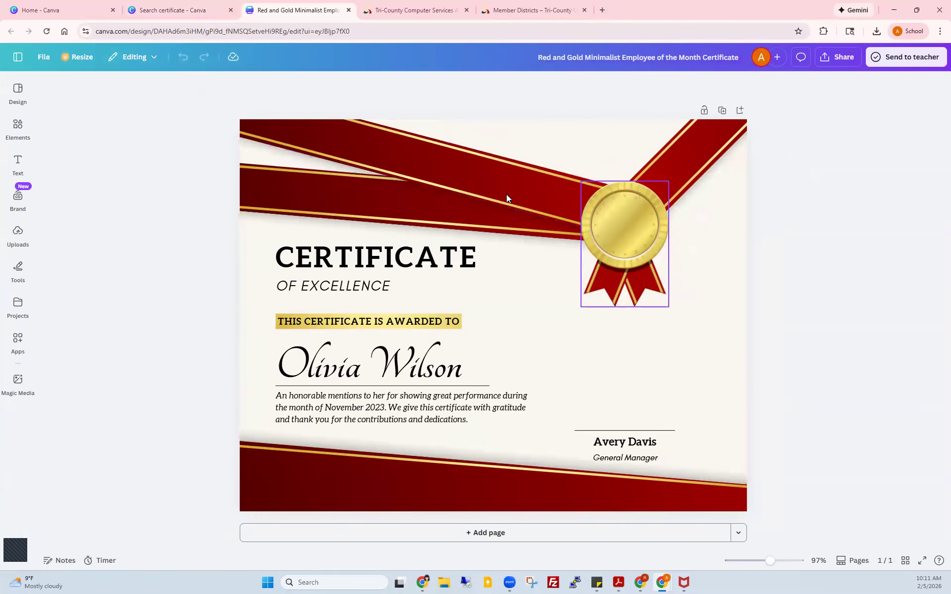
click(17, 281)
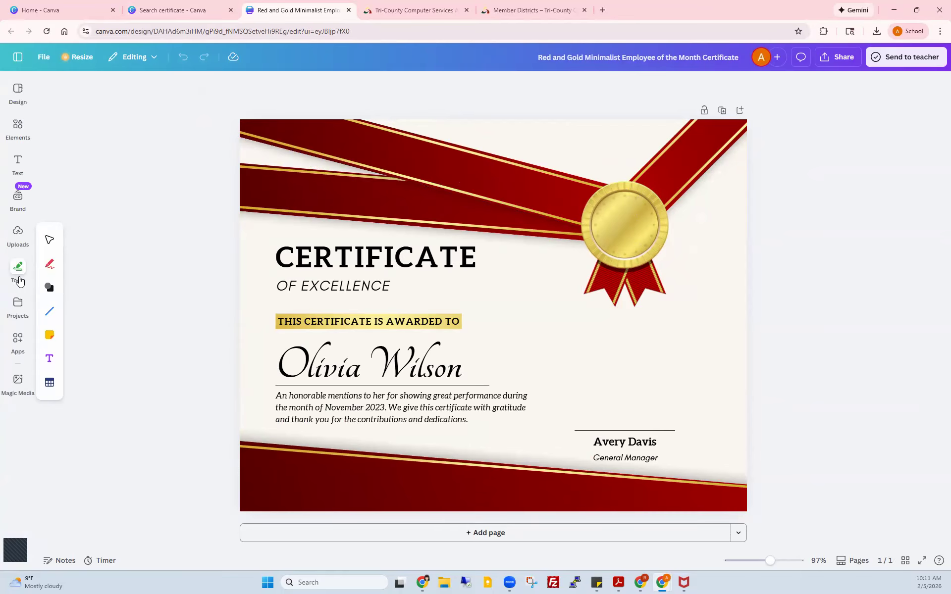
click(19, 198)
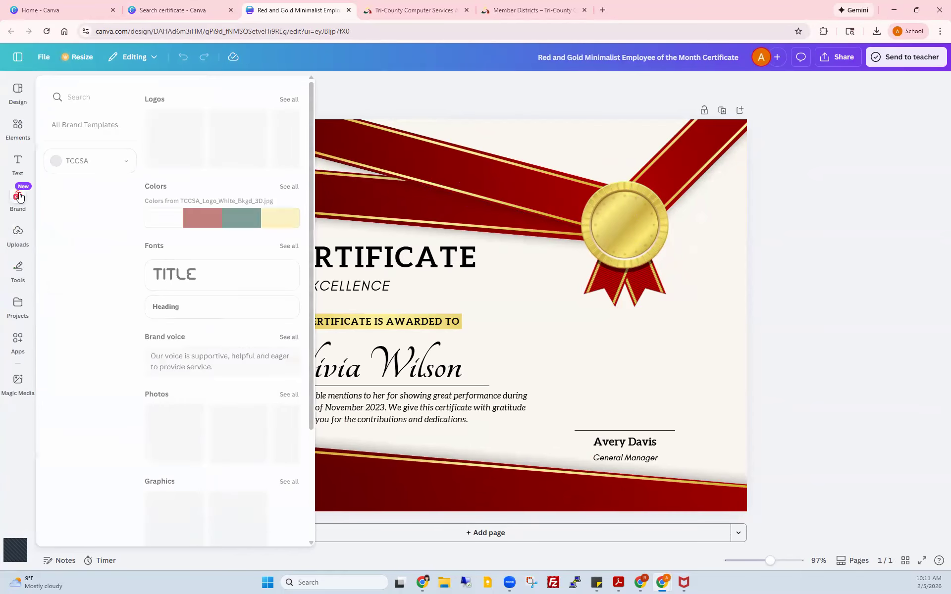
mouse_move(215, 215)
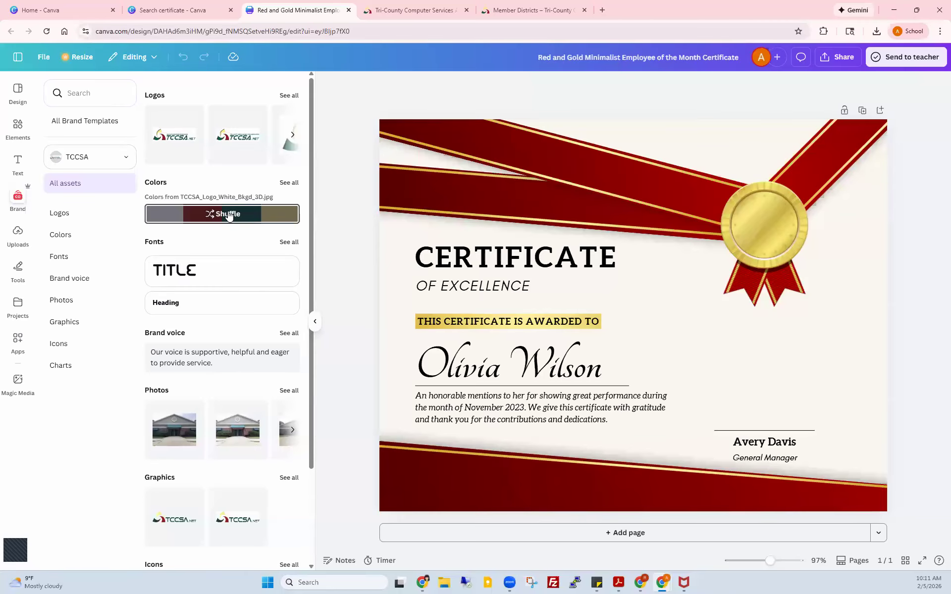
click(228, 215)
Step: Shuffle the brand colour palette seven more times to try different combinations
click(228, 215)
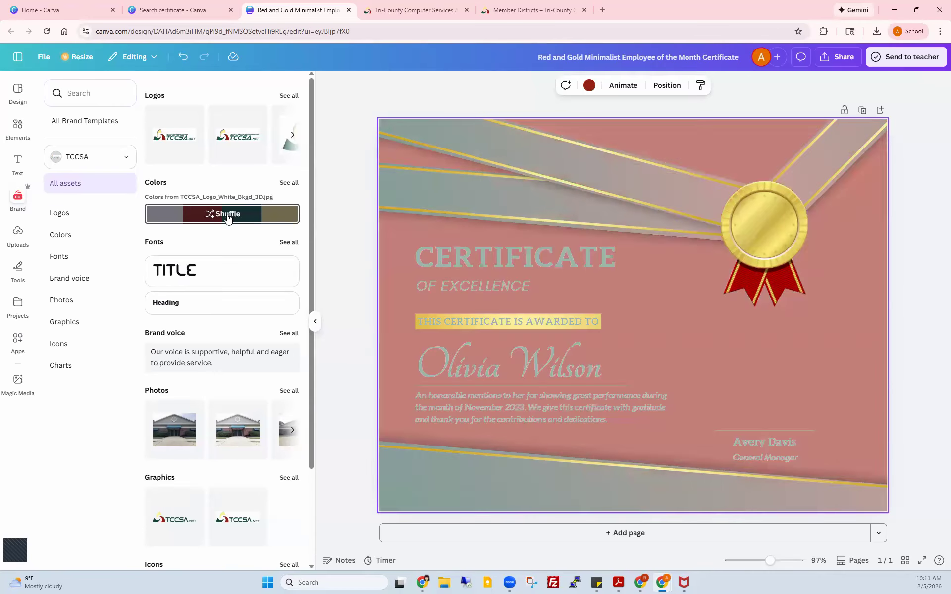
click(227, 214)
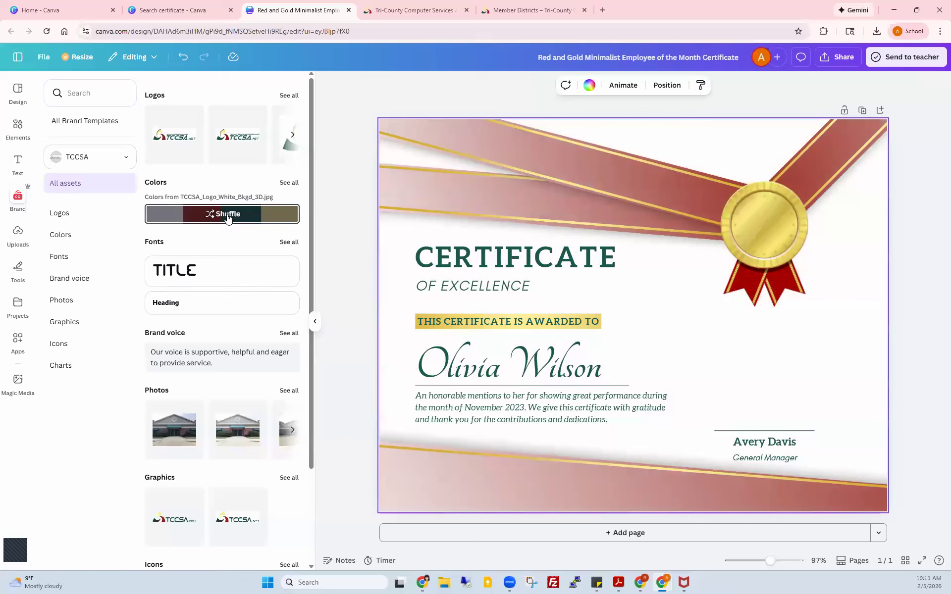
click(228, 215)
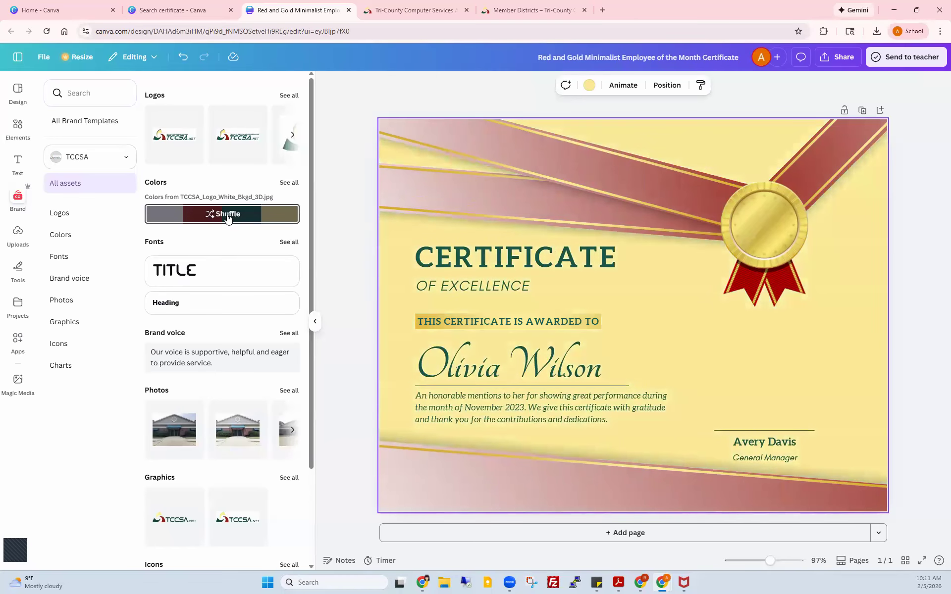
click(228, 214)
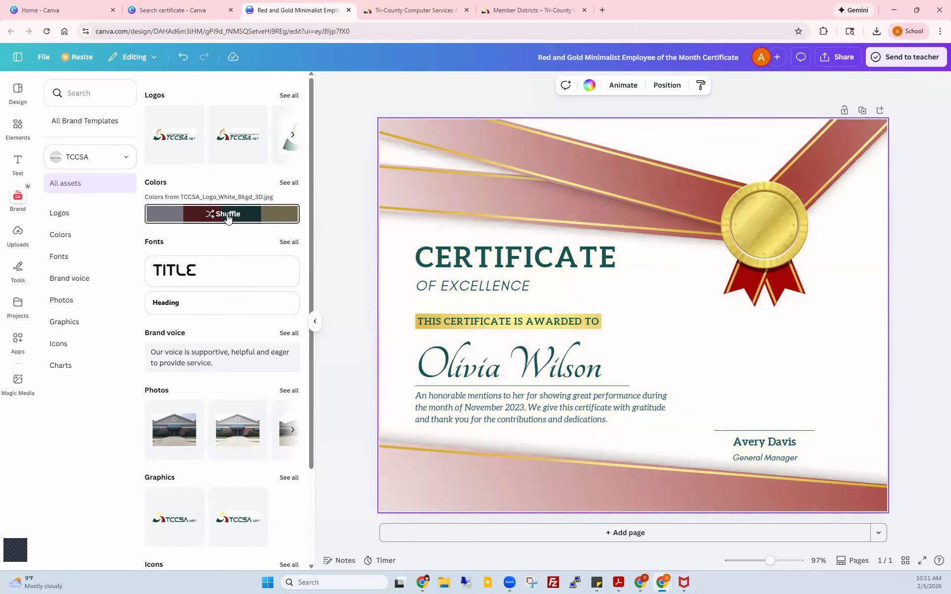
click(228, 215)
click(228, 215)
click(228, 215)
click(331, 158)
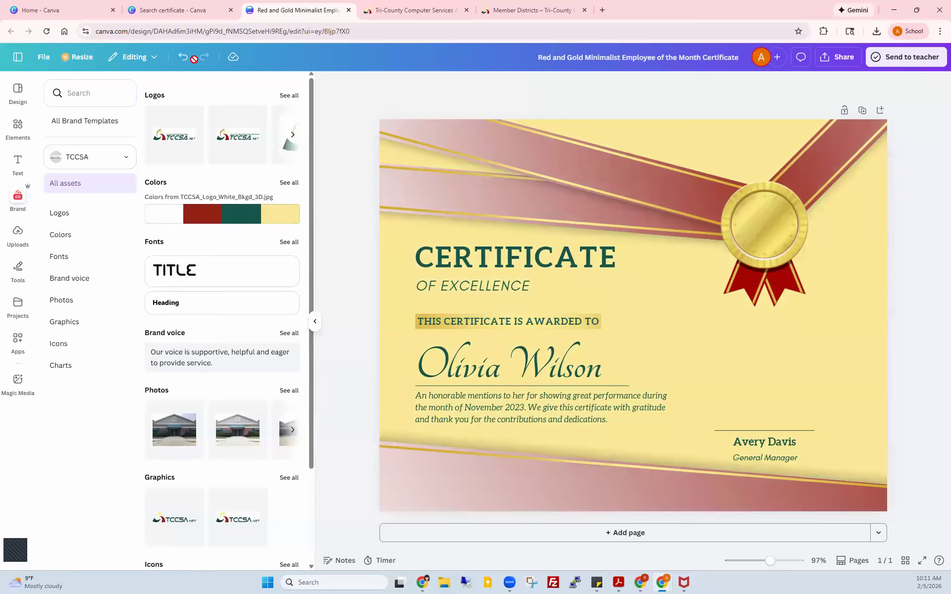
Step: Undo eight times to bring back the original red, gold and white colours
click(182, 57)
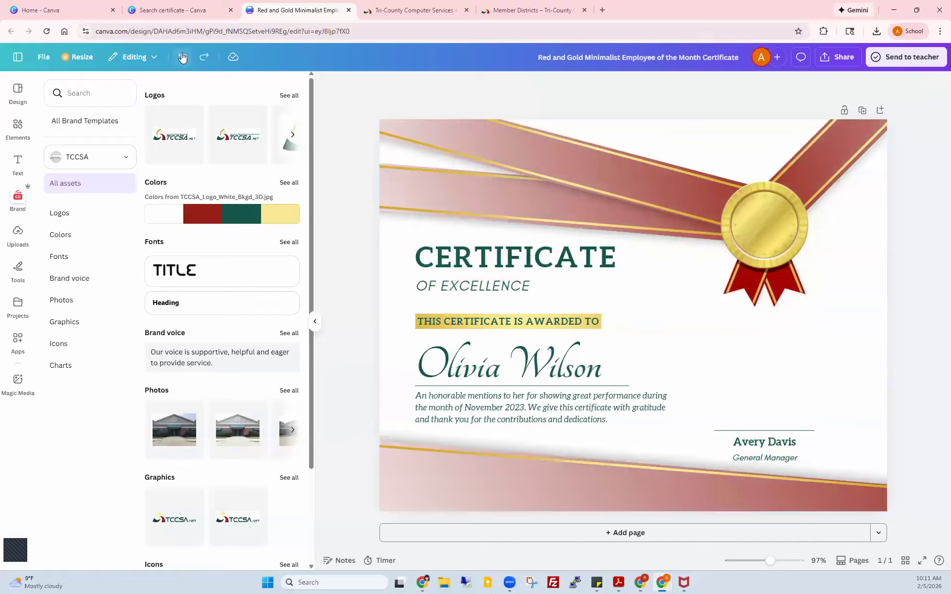
click(182, 58)
click(183, 57)
click(183, 57)
click(182, 58)
click(182, 58)
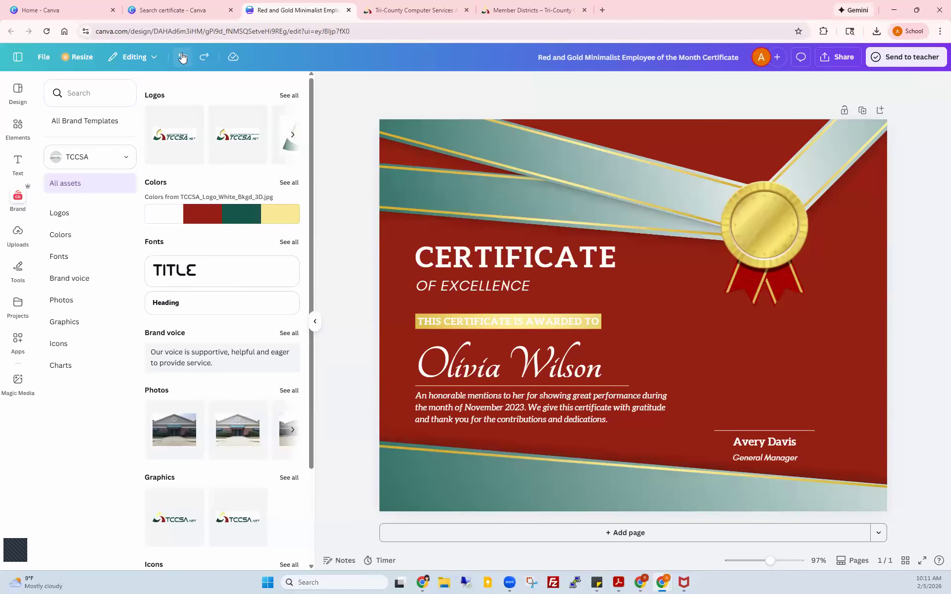
click(182, 58)
click(183, 57)
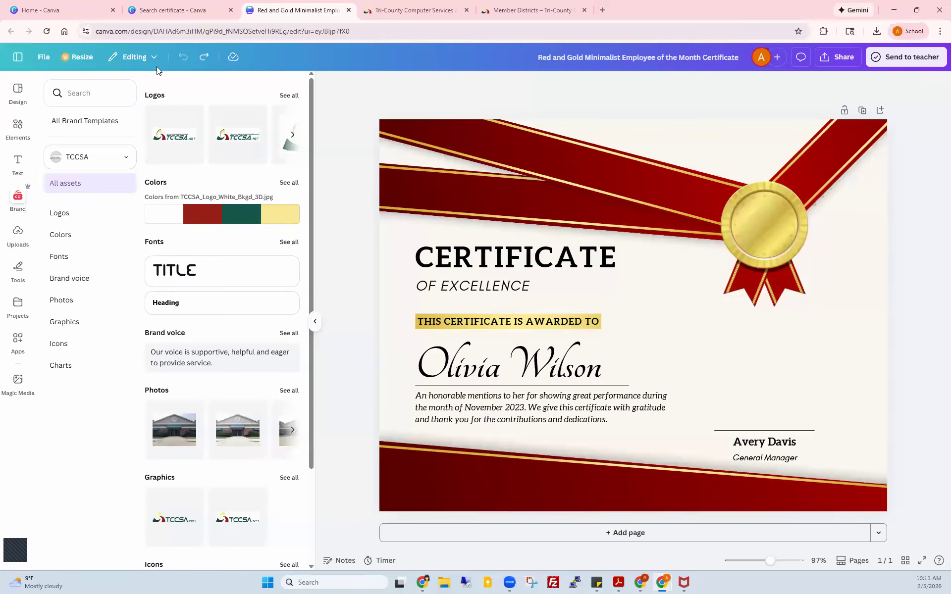
click(77, 58)
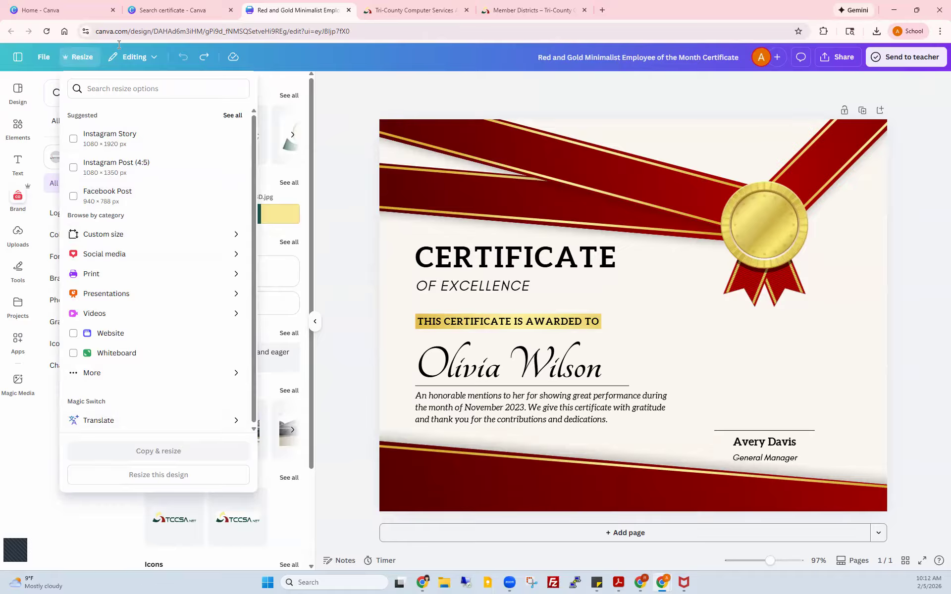
click(138, 56)
click(140, 58)
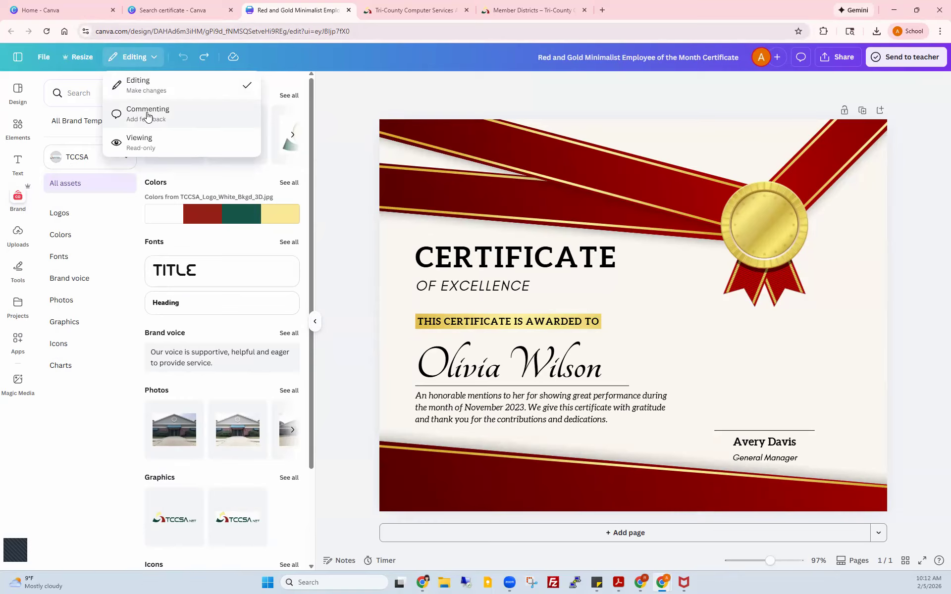
click(469, 106)
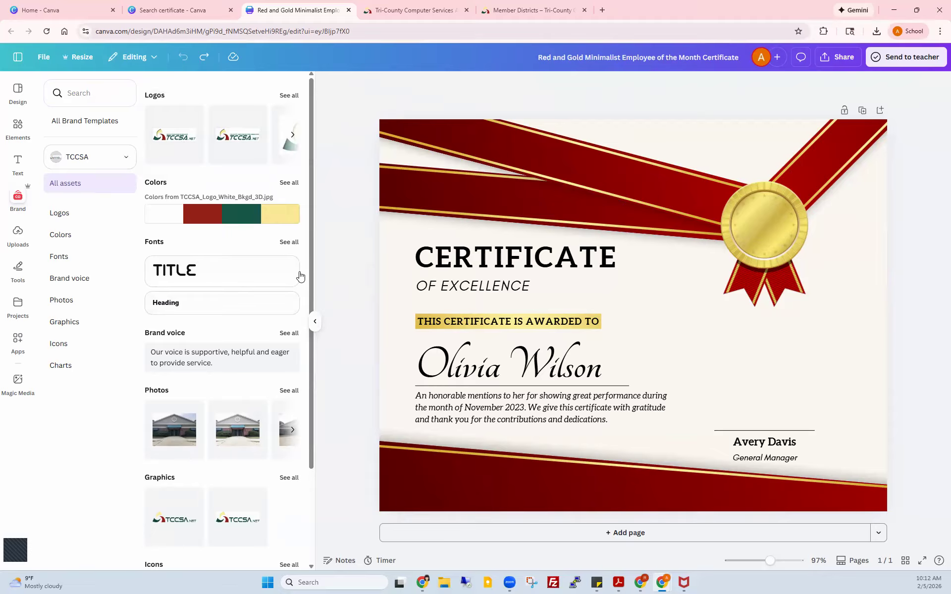
Step: Collapse the brand assets panel, then inspect the certificate's heading, name, body text and background
click(315, 322)
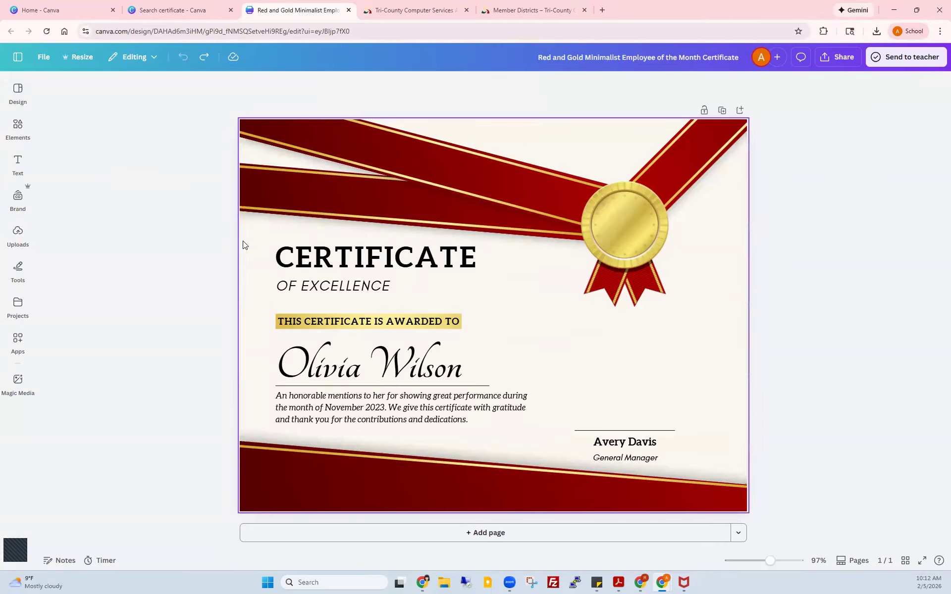
click(397, 258)
click(346, 290)
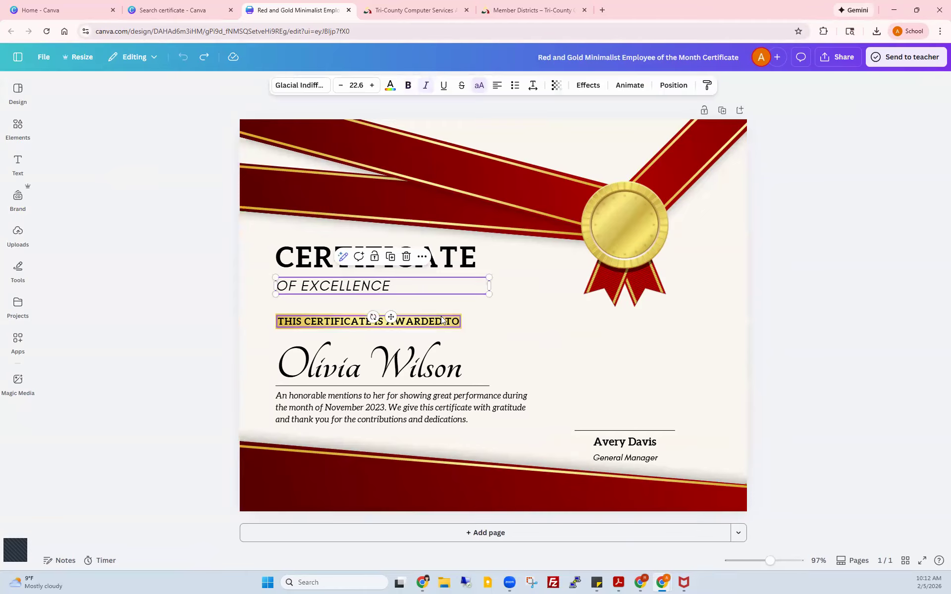
click(396, 366)
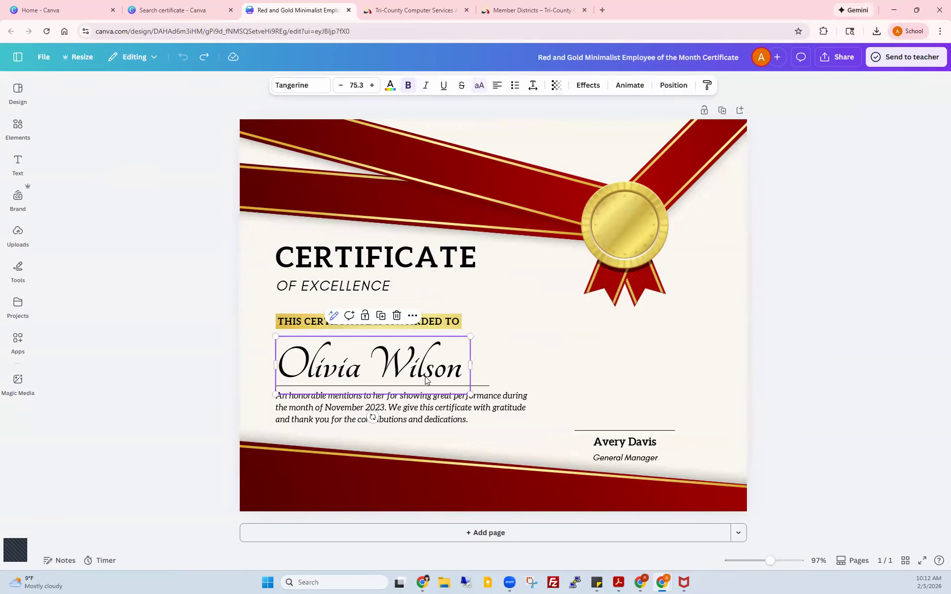
click(510, 401)
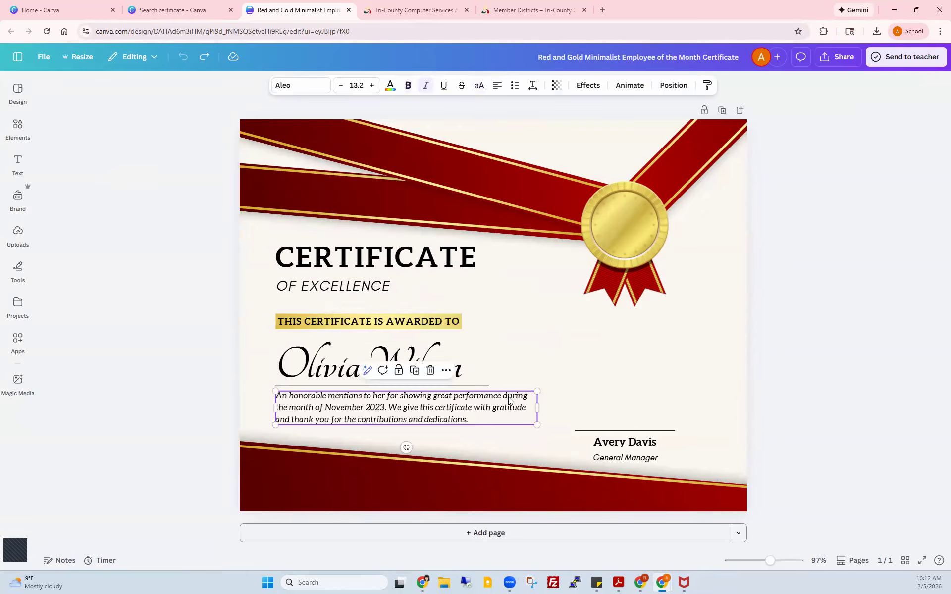
click(715, 297)
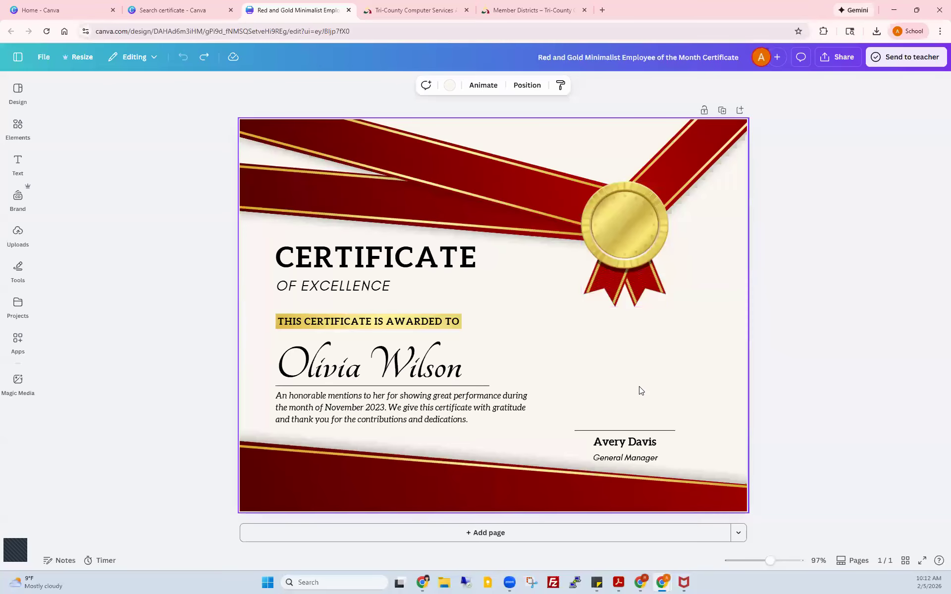
drag(647, 387, 658, 362)
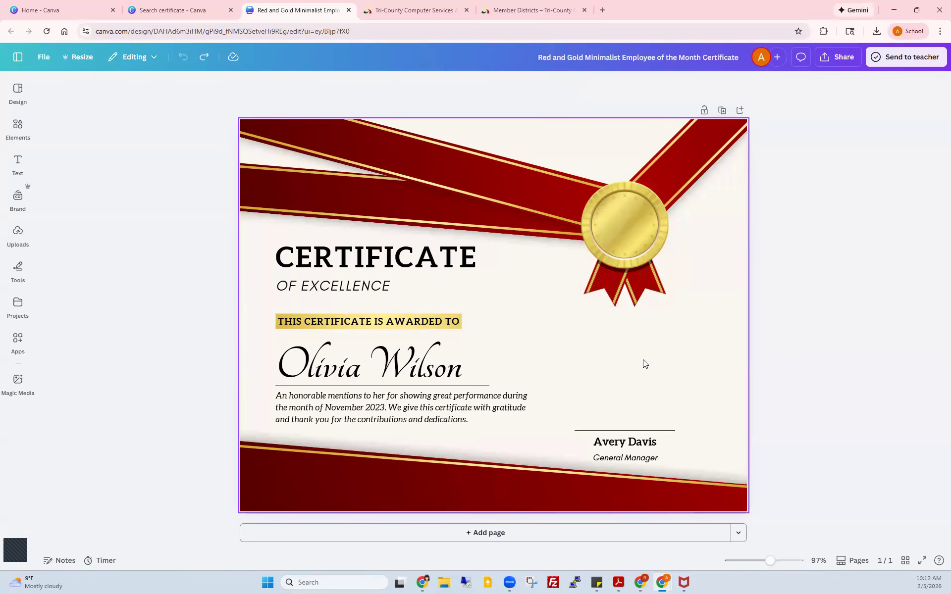
click(730, 246)
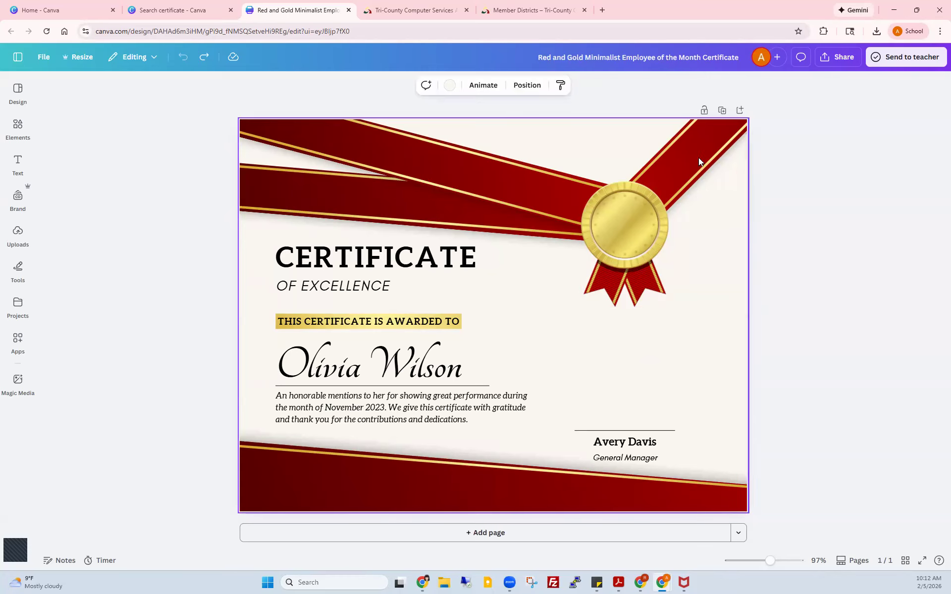
Step: Recolour both red ribbons leading to the gold medal with the TCCSA dark green swatch
click(512, 172)
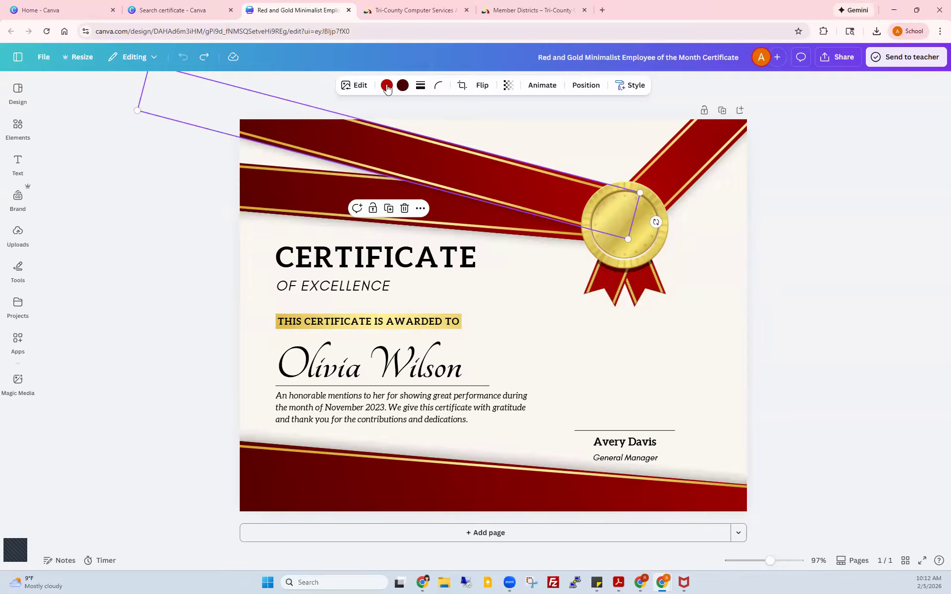
click(456, 214)
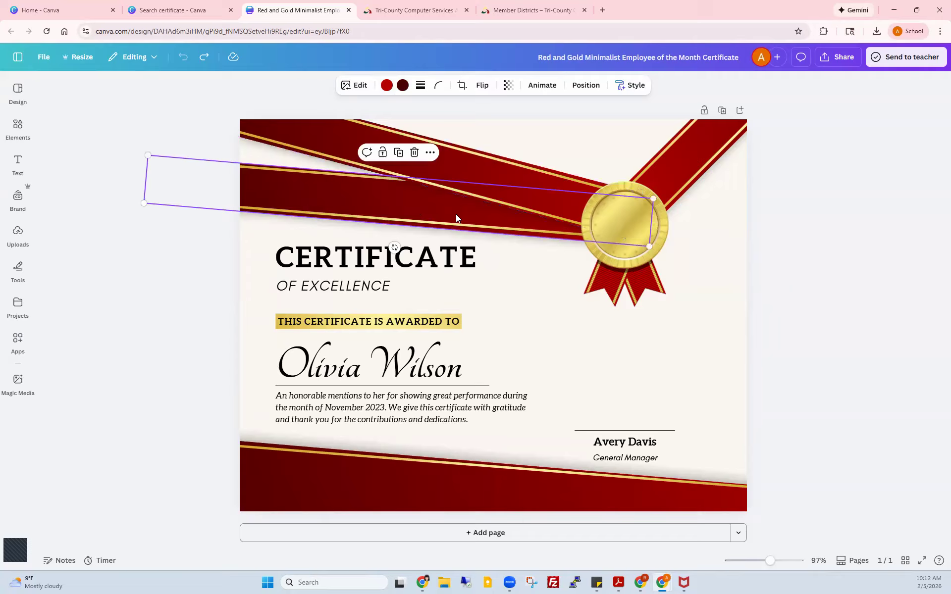
click(676, 159)
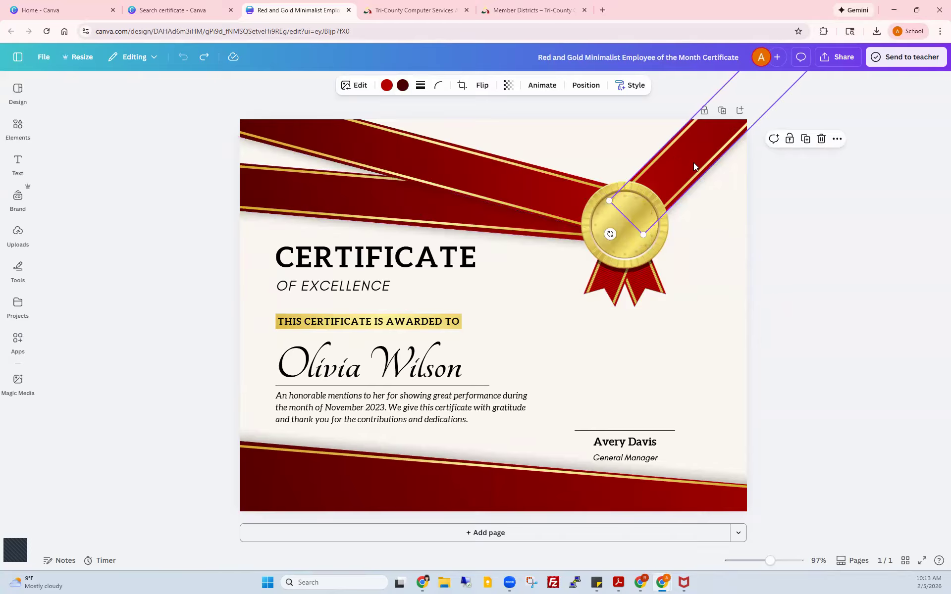
click(387, 86)
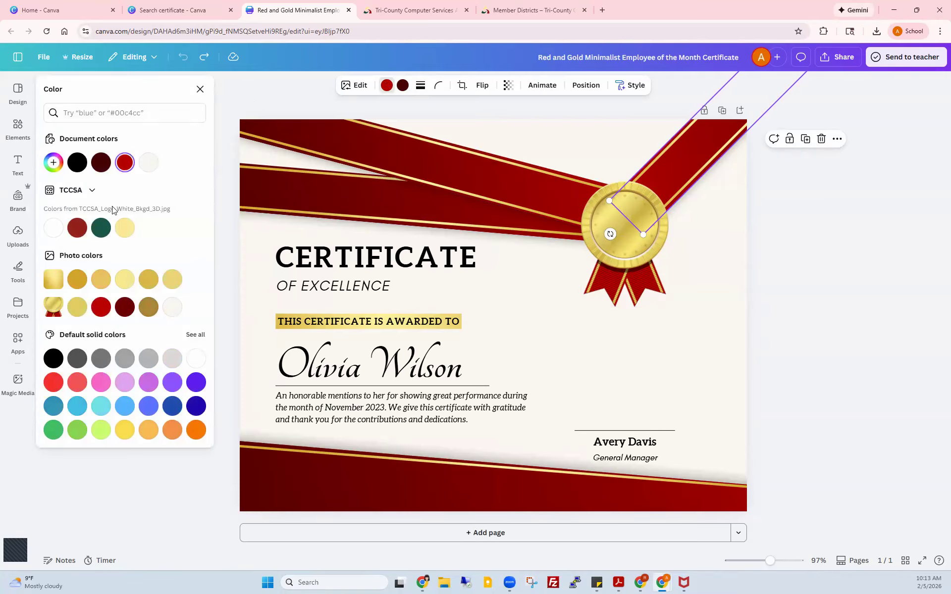
click(101, 228)
click(396, 205)
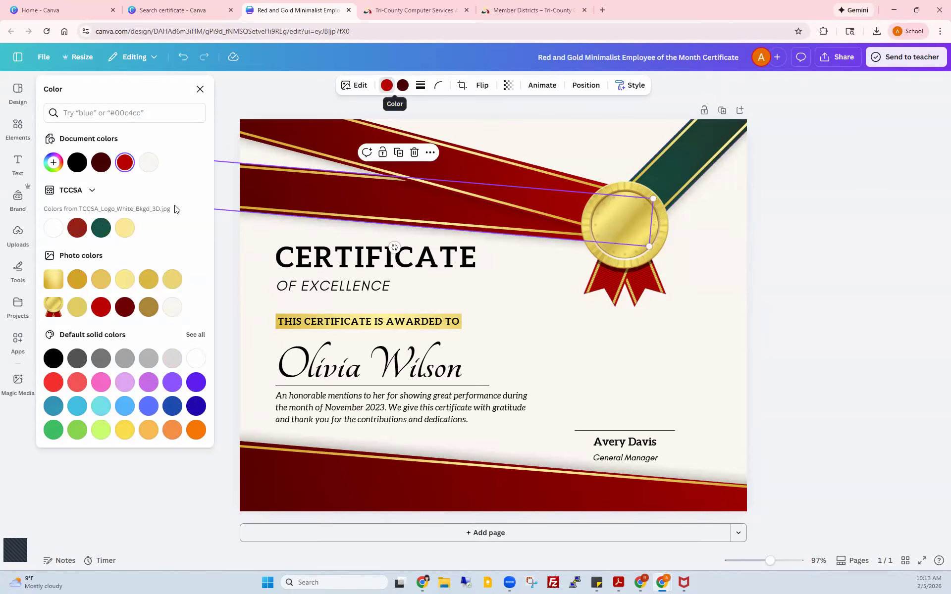
click(101, 228)
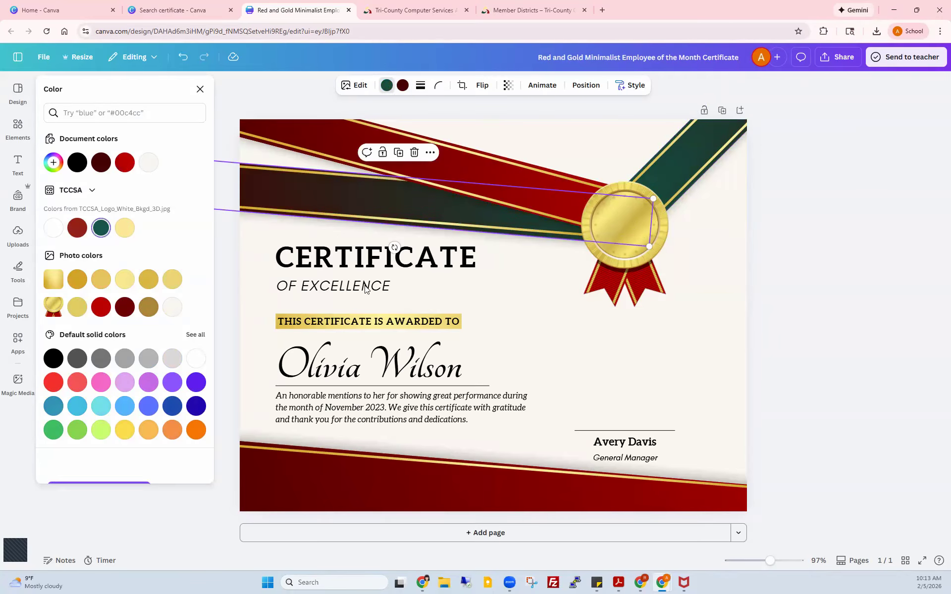
click(613, 307)
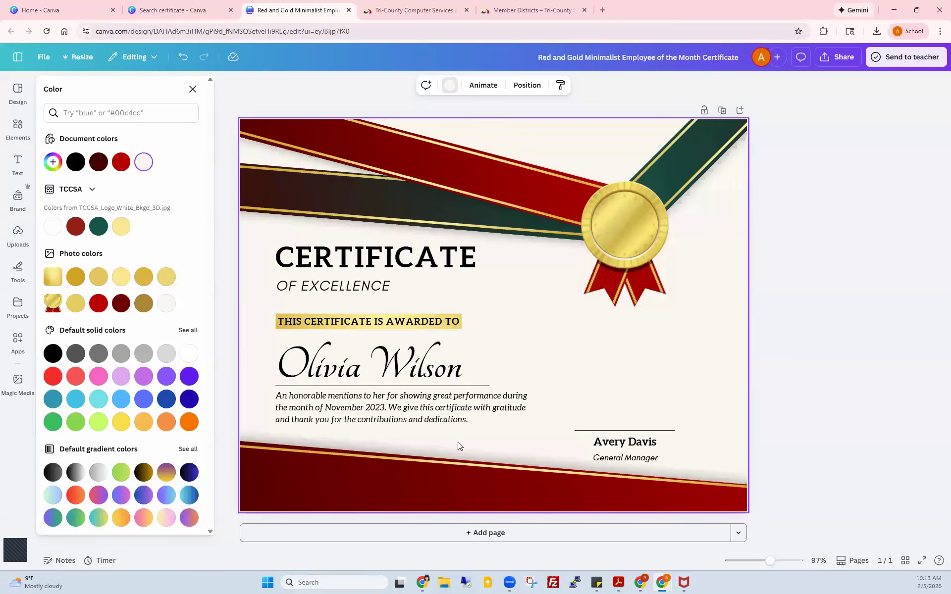
click(416, 371)
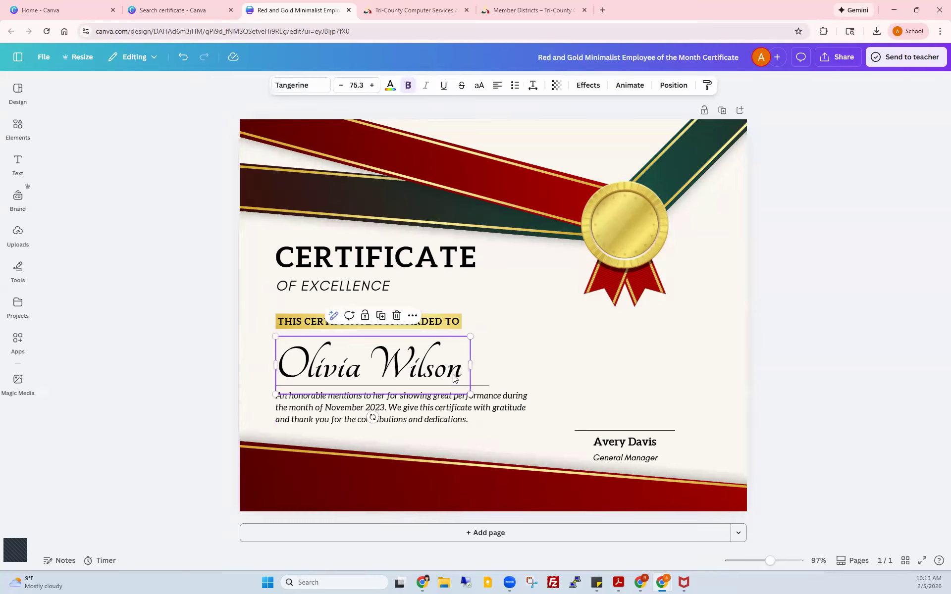
Step: Replace the template's placeholder recipient name with the awardee's first name
key(Delete)
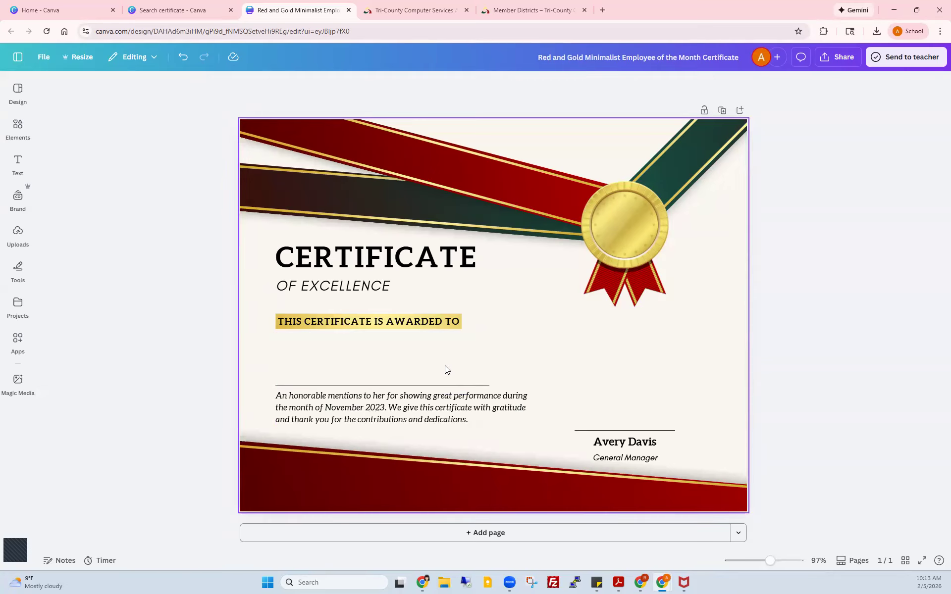
key(ctrl+z)
double_click(425, 361)
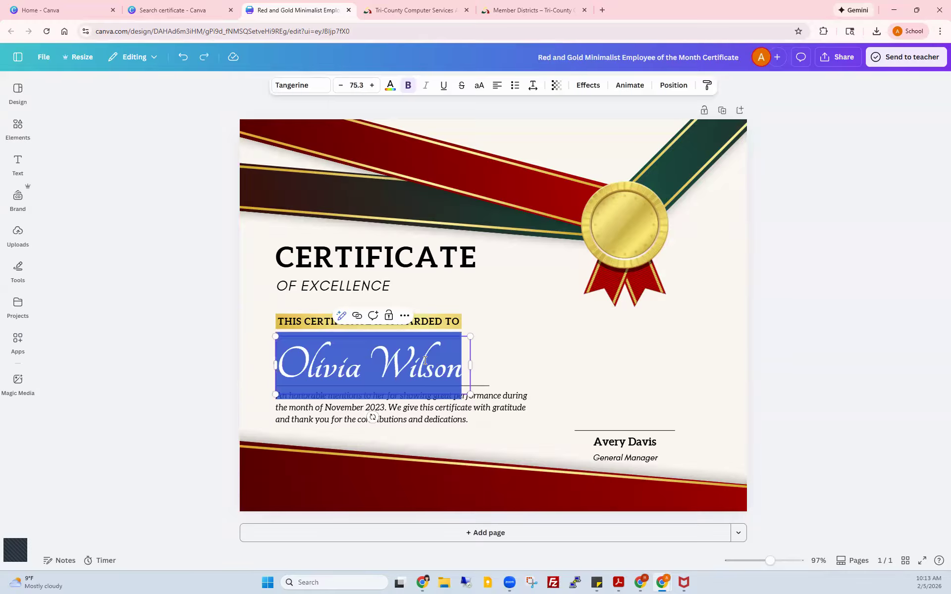
text(Rebecca)
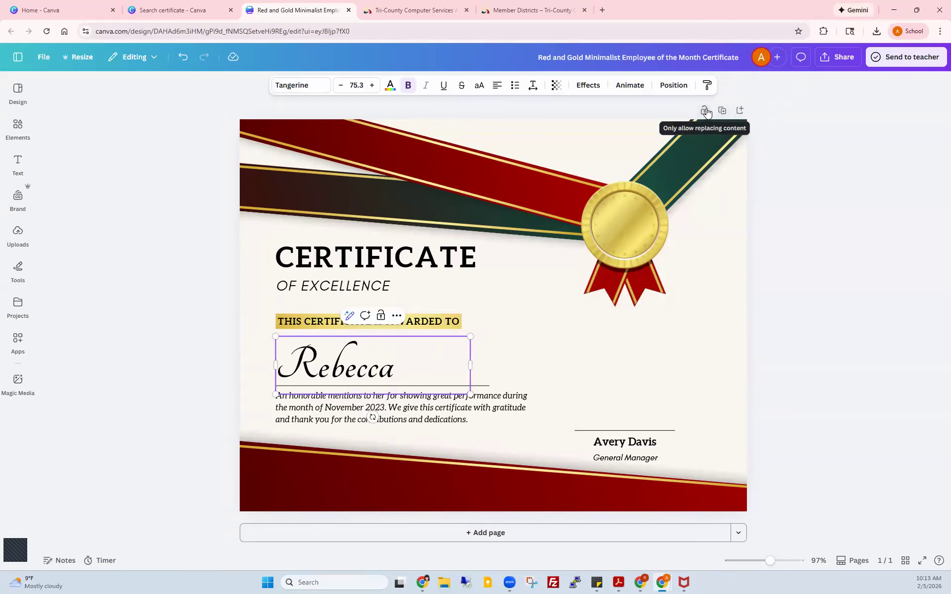
click(713, 267)
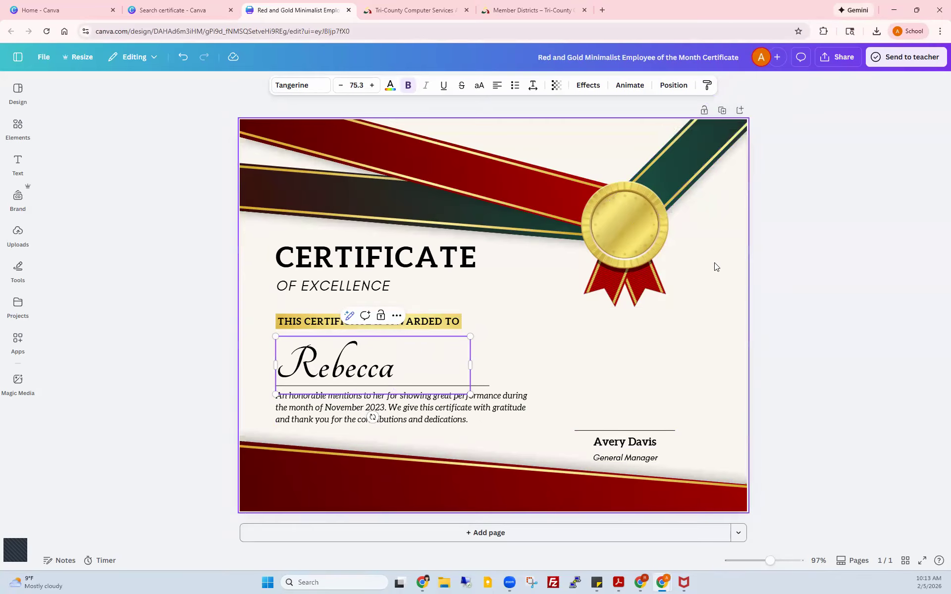
Step: Enter the new signer's name and retitle the General Manager line to 'SIS Spport'
double_click(632, 445)
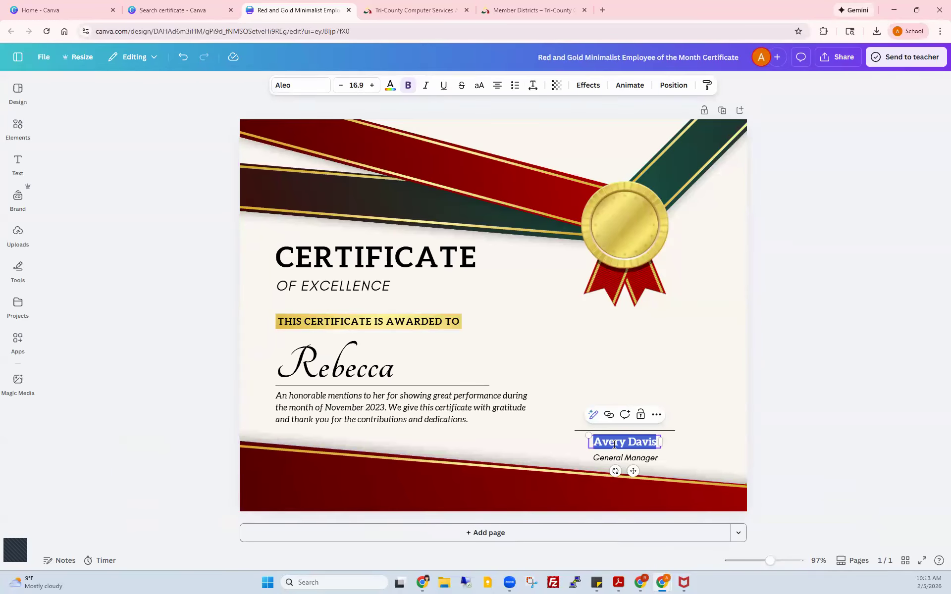
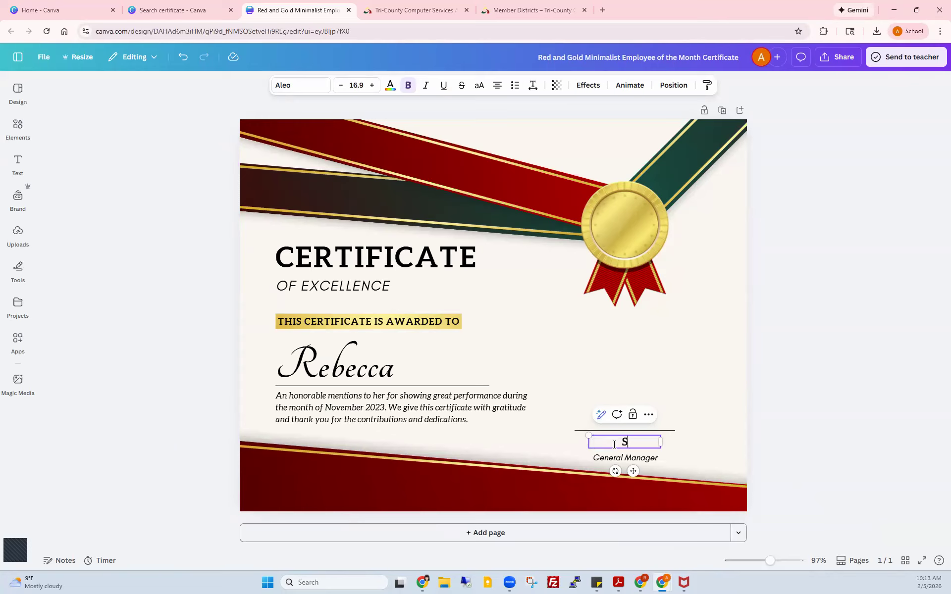
click(619, 459)
click(627, 459)
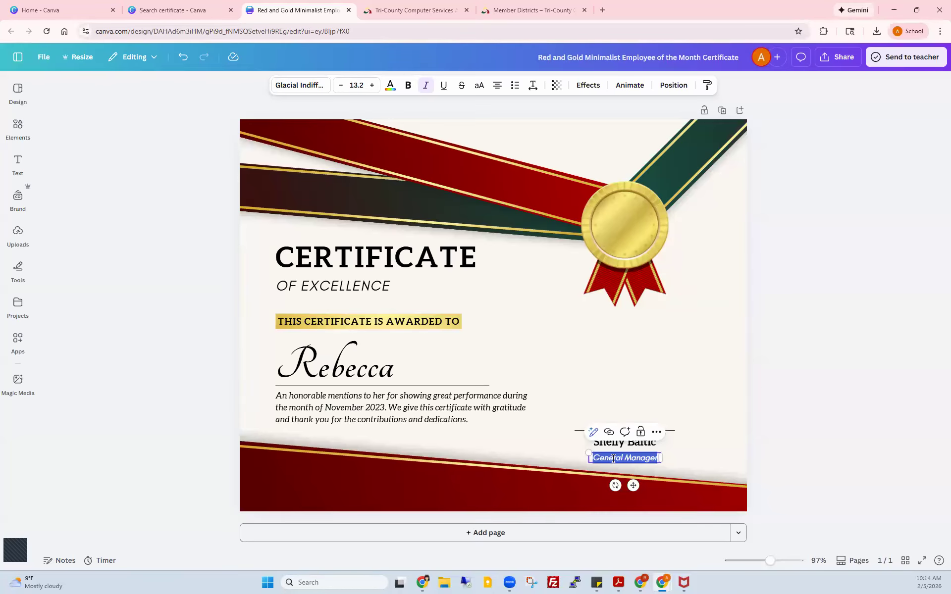
text(S)
text(r. SUppor)
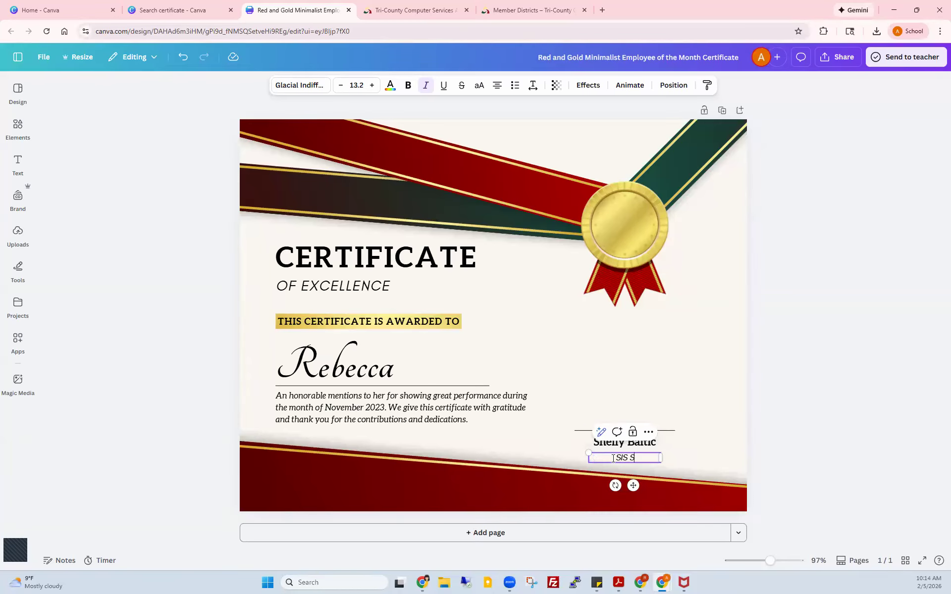
text(t)
key(Left)
key(Left)
key(Left)
key(BackSpace)
click(294, 88)
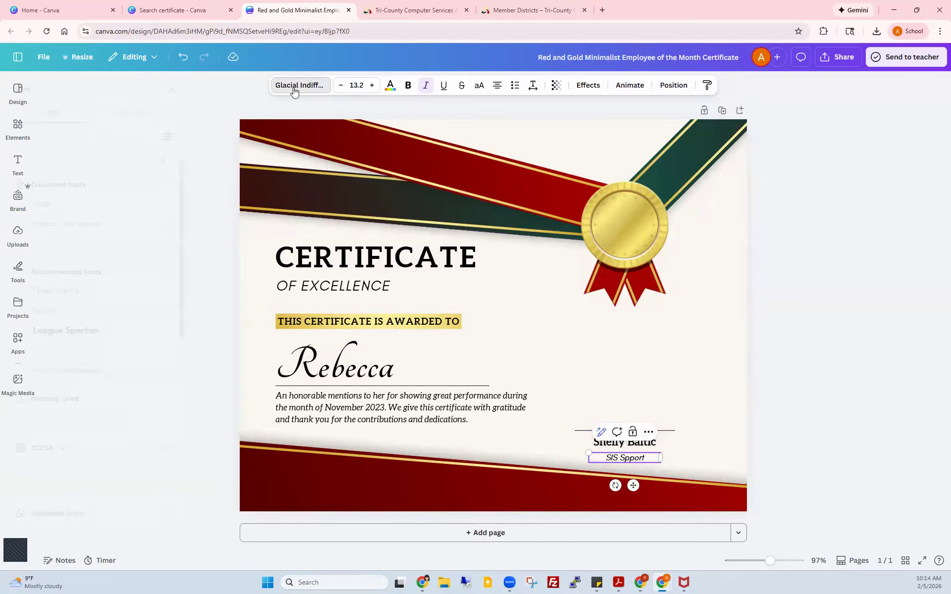
Step: Check the dark green ribbon's Edit image options, then bring up the Elements library
click(503, 221)
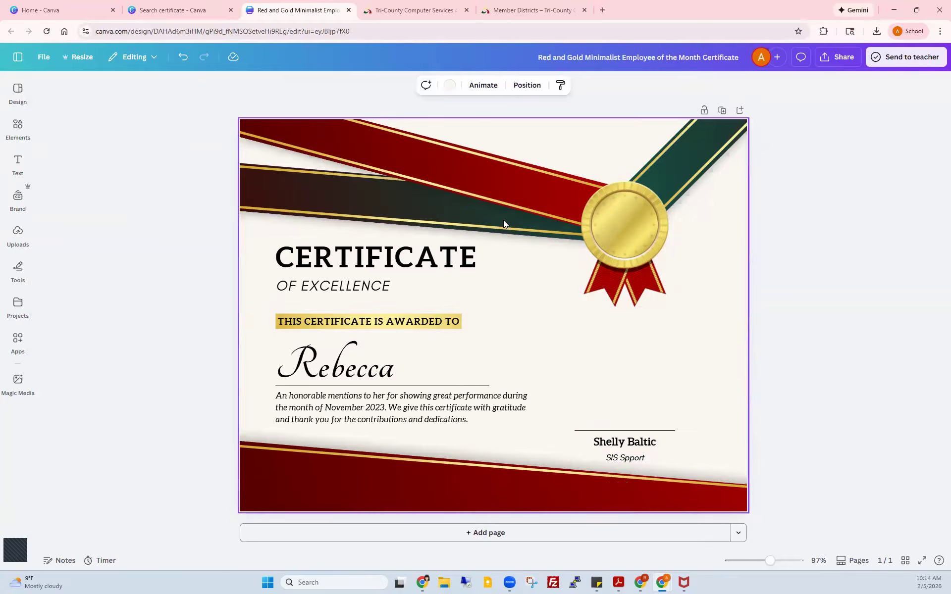
click(497, 216)
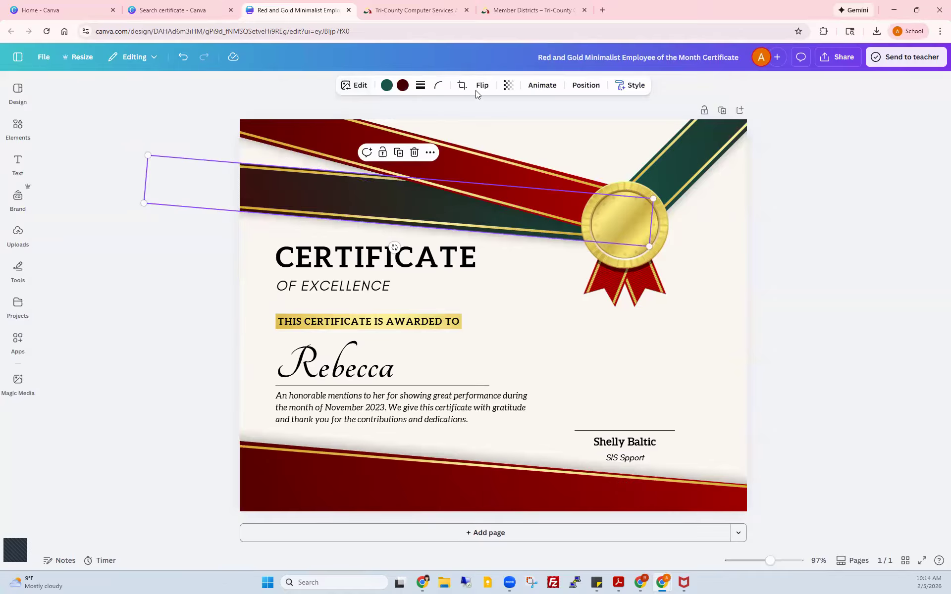
click(352, 88)
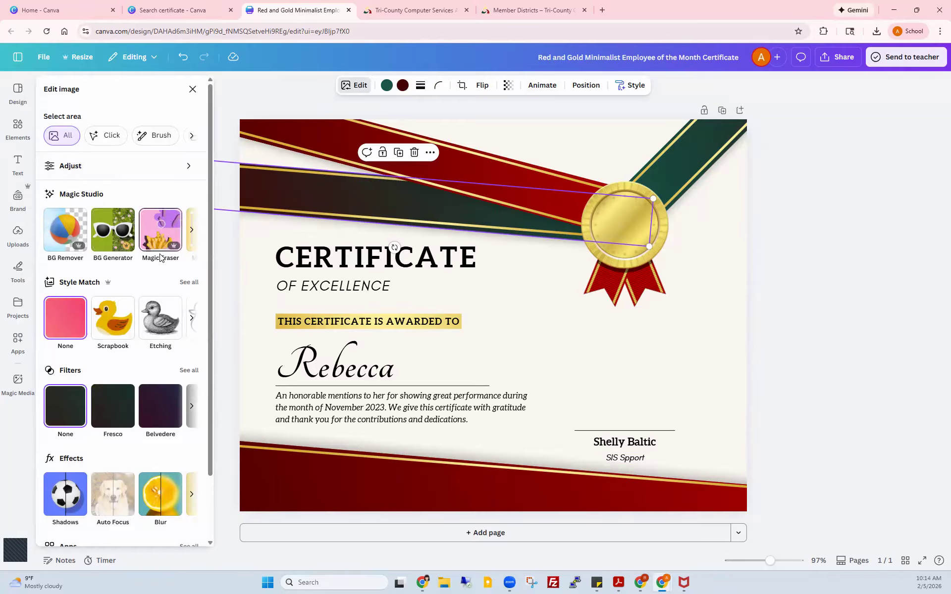
scroll(98, 465, down, 2)
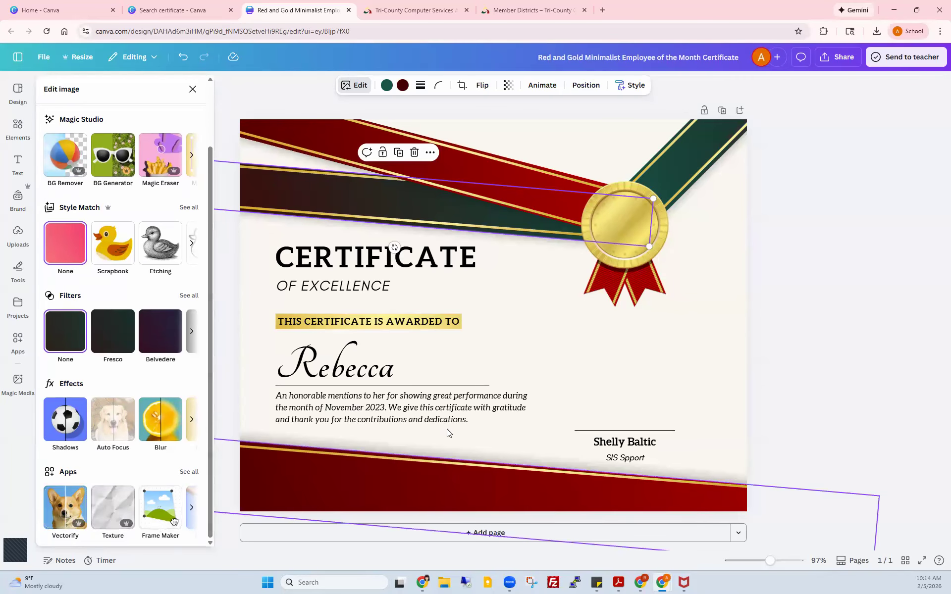
click(526, 304)
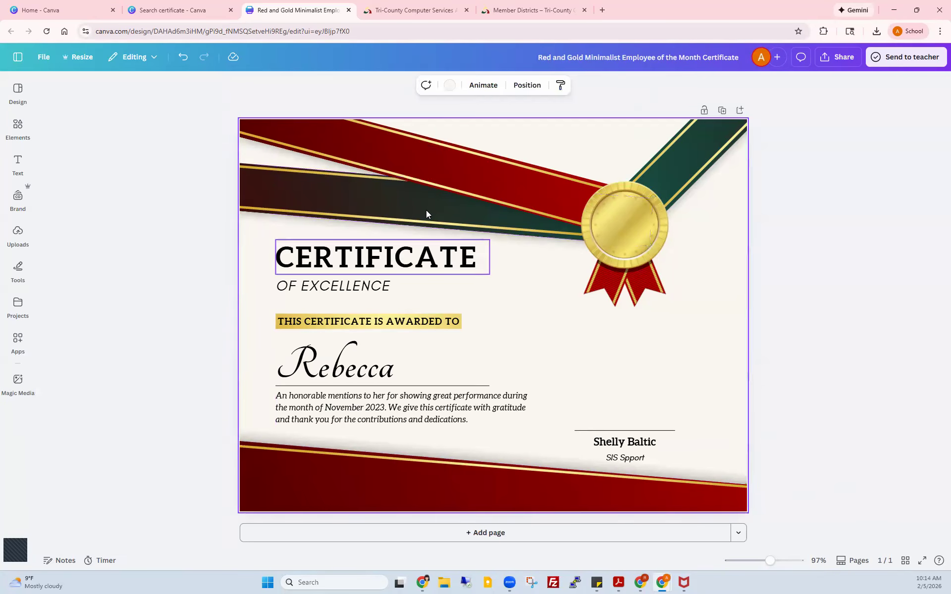
click(19, 128)
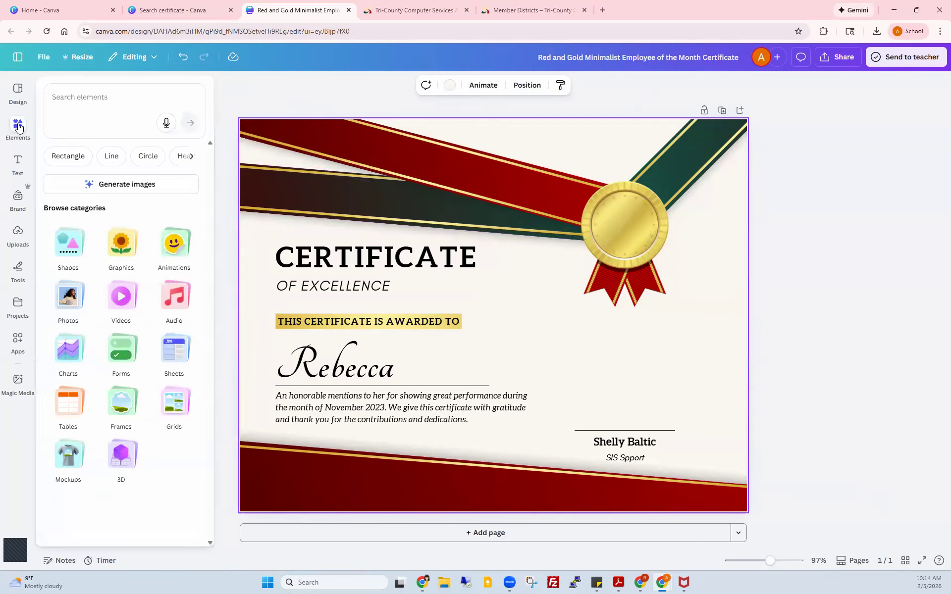
Step: Replace the current page with the Red And Gold Modern Certificate Of Recognition template
click(19, 98)
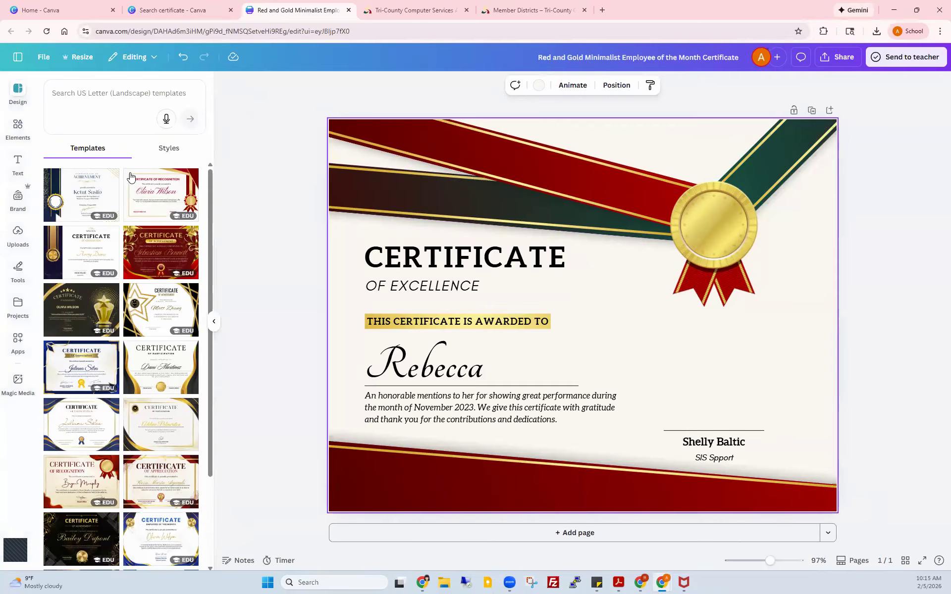
click(159, 198)
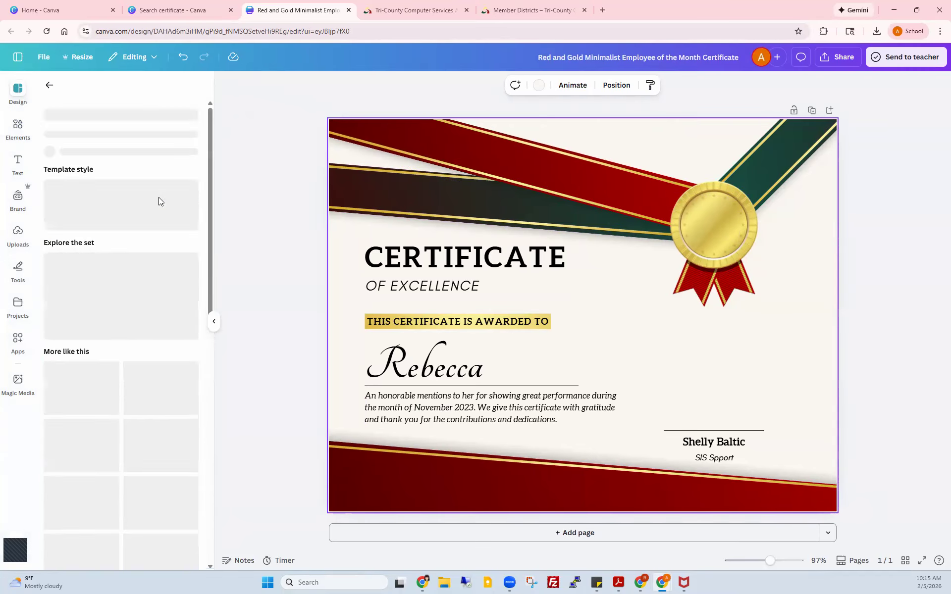
click(159, 198)
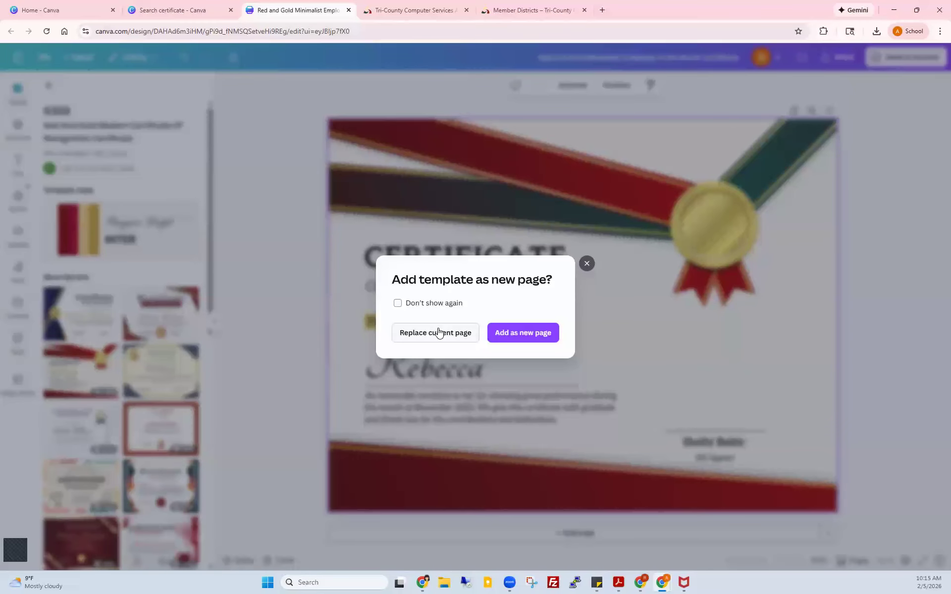
click(472, 337)
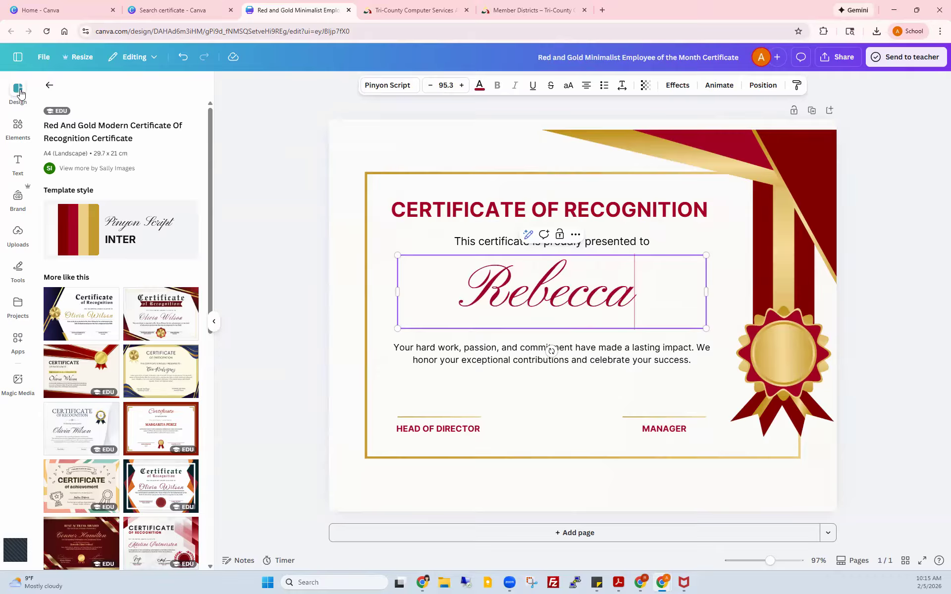
click(18, 128)
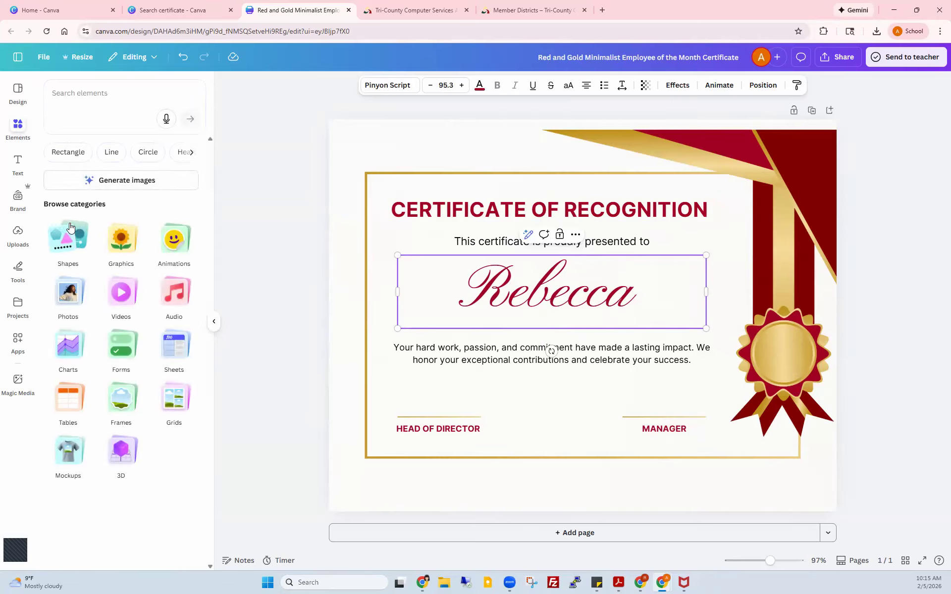
Step: Search Graphics for 'trophy' and add the golden trophy result to the certificate
click(119, 238)
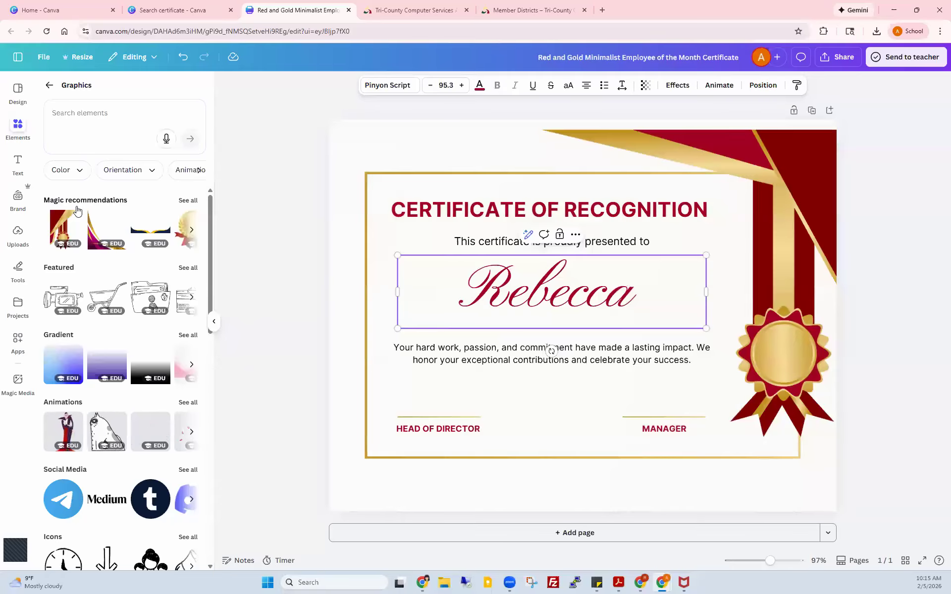
click(66, 114)
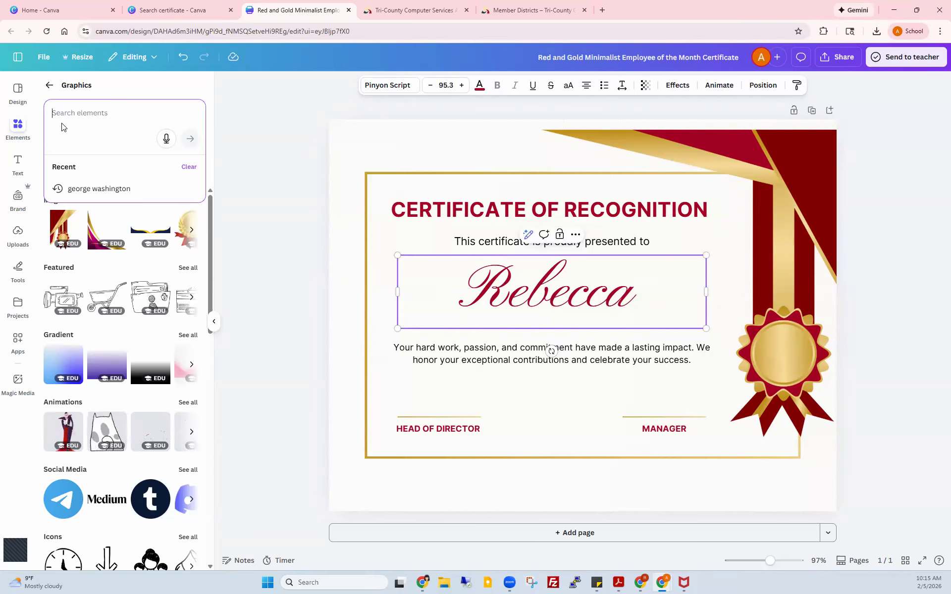
text(tr)
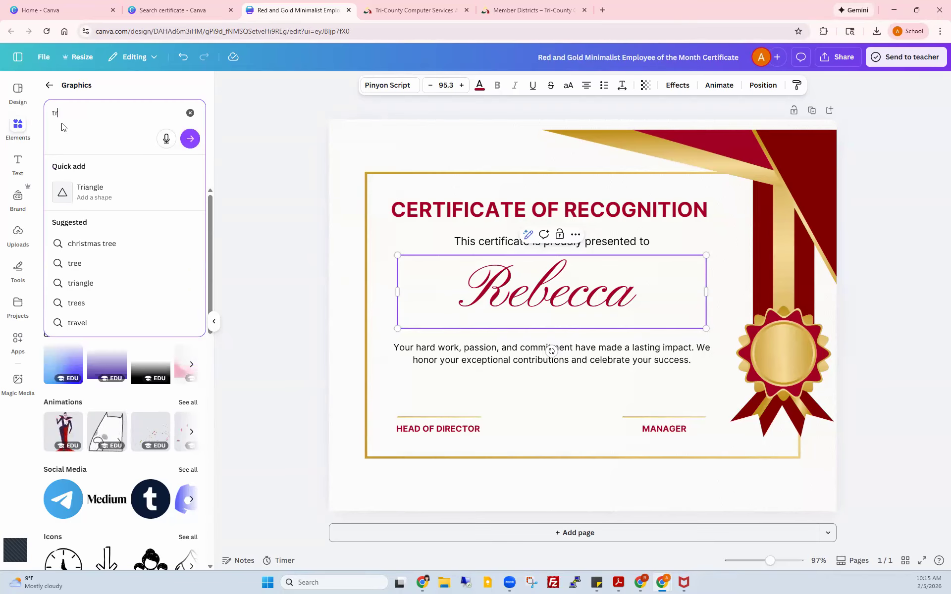
text(ophy)
key(Return)
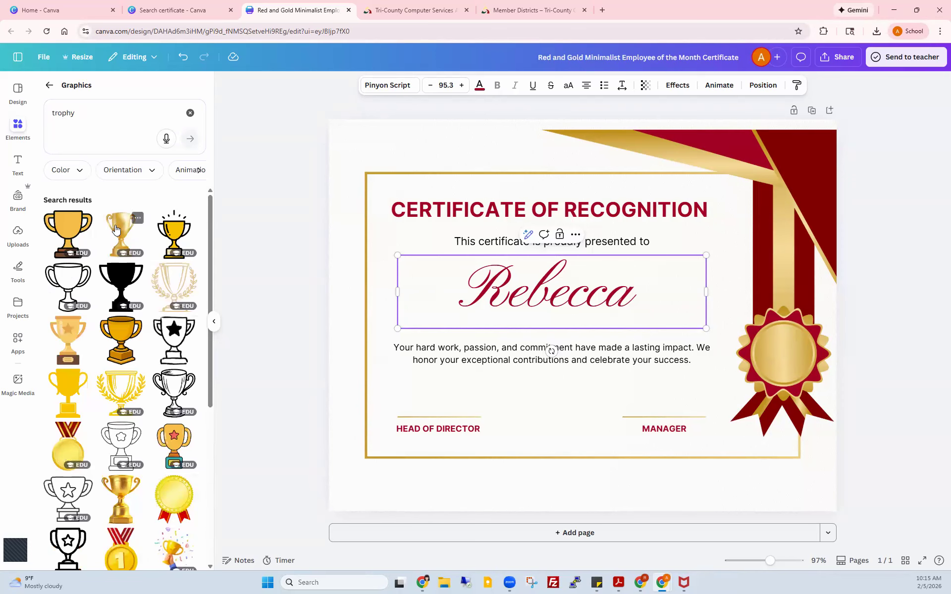
click(116, 229)
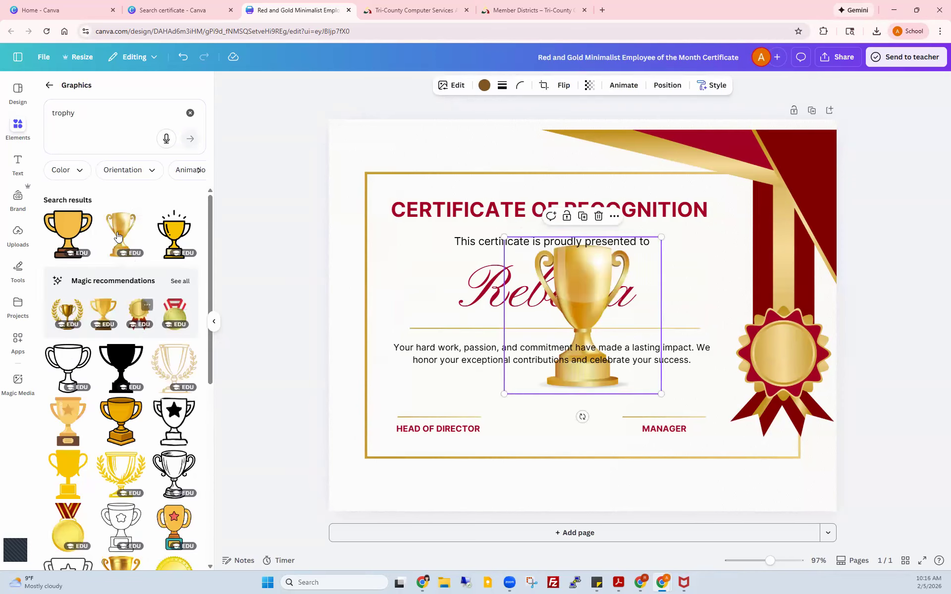
Step: Shrink the gold trophy, place it in the lower-left corner, and lock it
drag(589, 269, 404, 365)
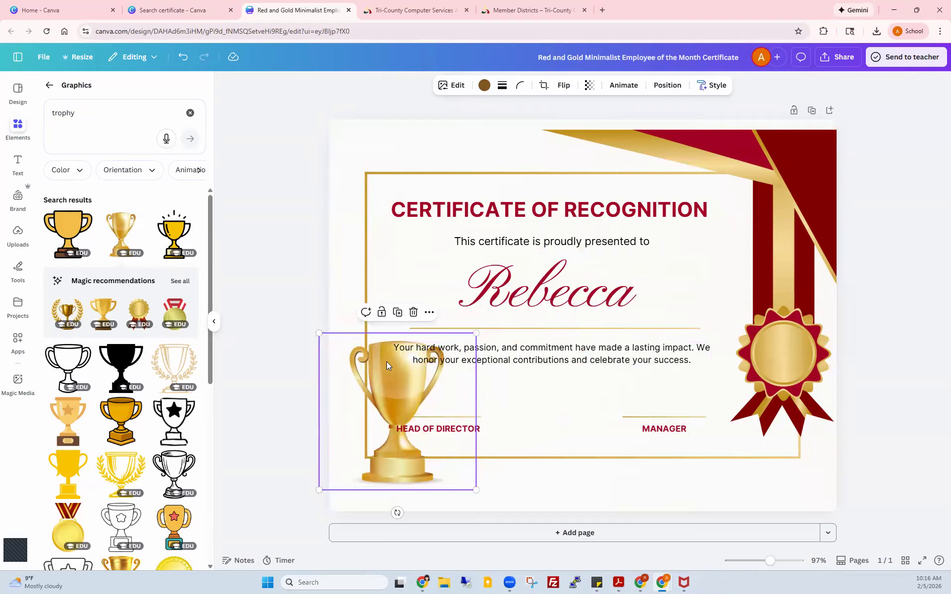
drag(388, 384, 353, 435)
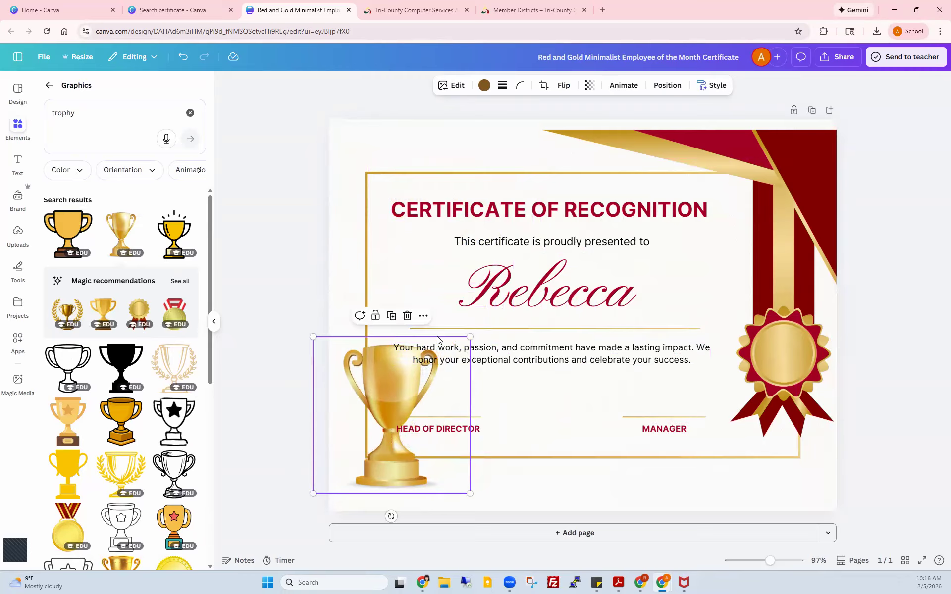
drag(312, 337, 405, 429)
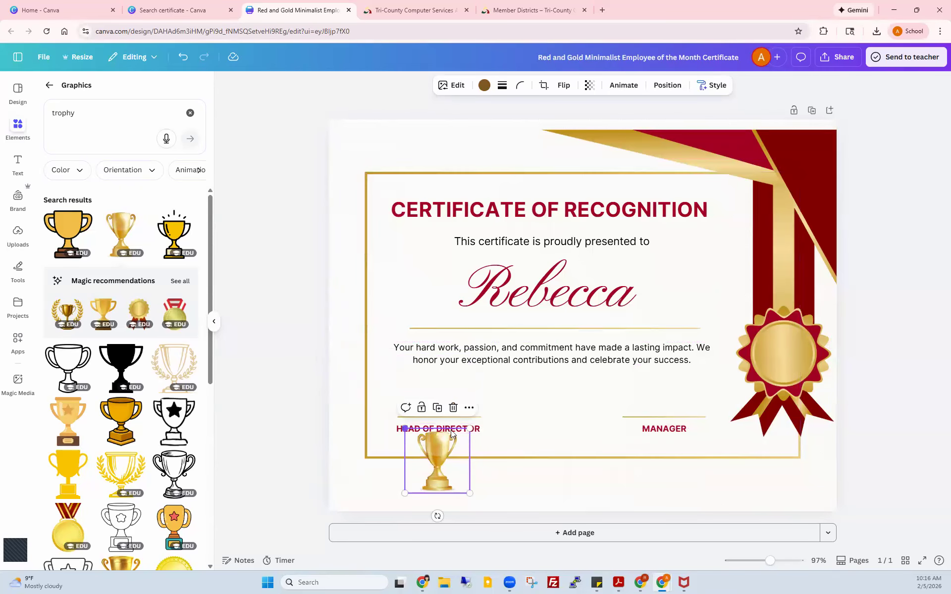
drag(436, 450, 358, 414)
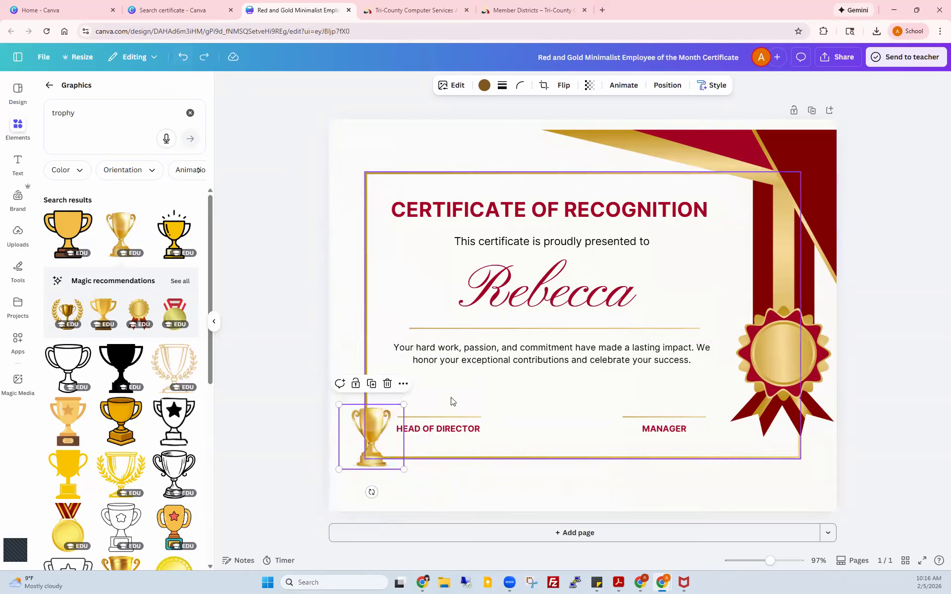
click(355, 386)
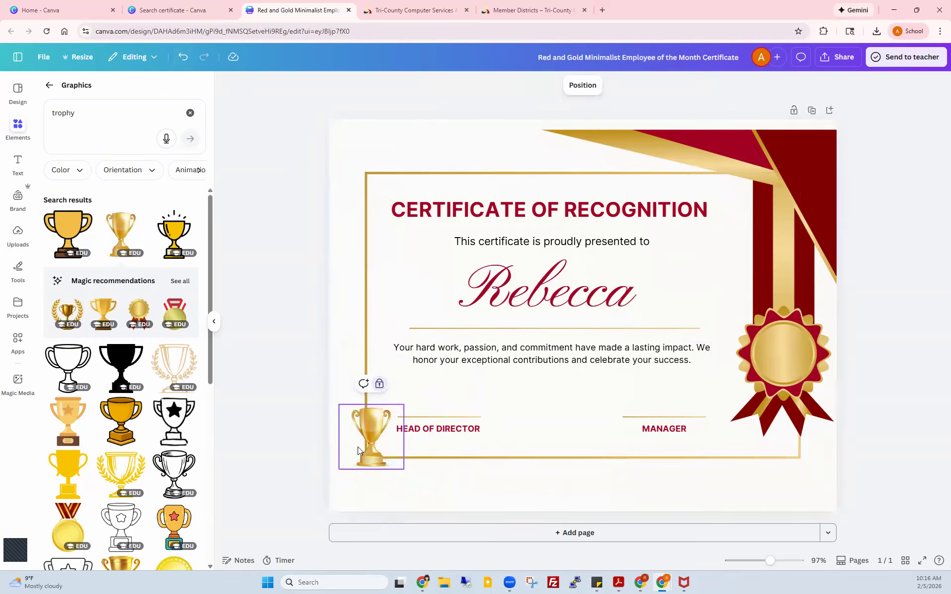
Step: Check the border, MANAGER and HEAD OF DIRECTOR elements, then unlock the trophy
click(368, 258)
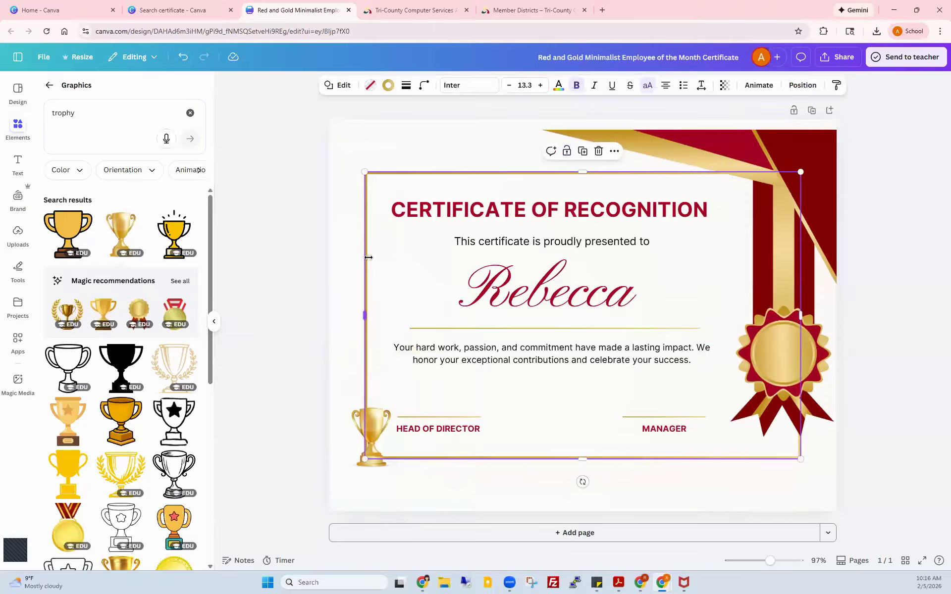
click(777, 340)
click(649, 424)
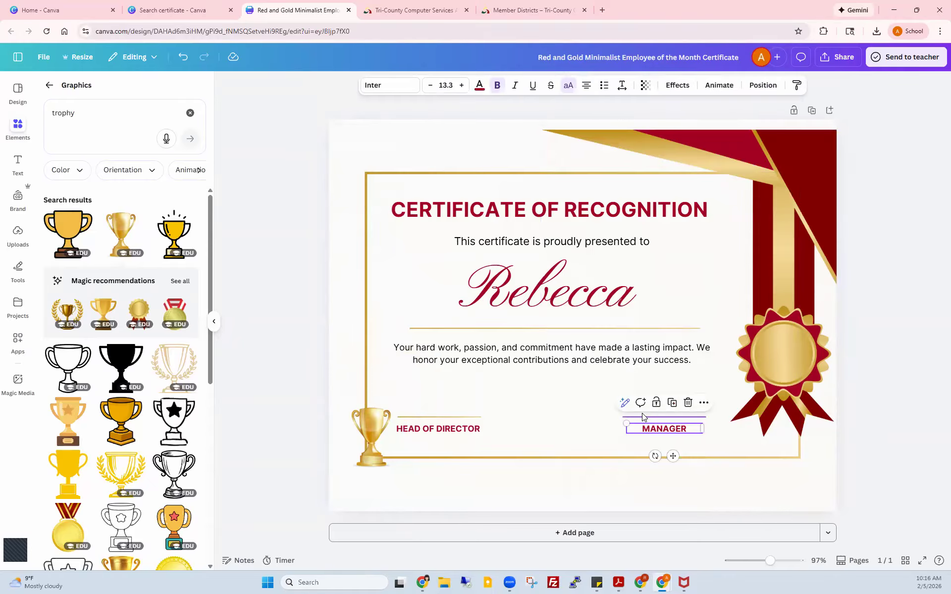
click(647, 418)
click(463, 427)
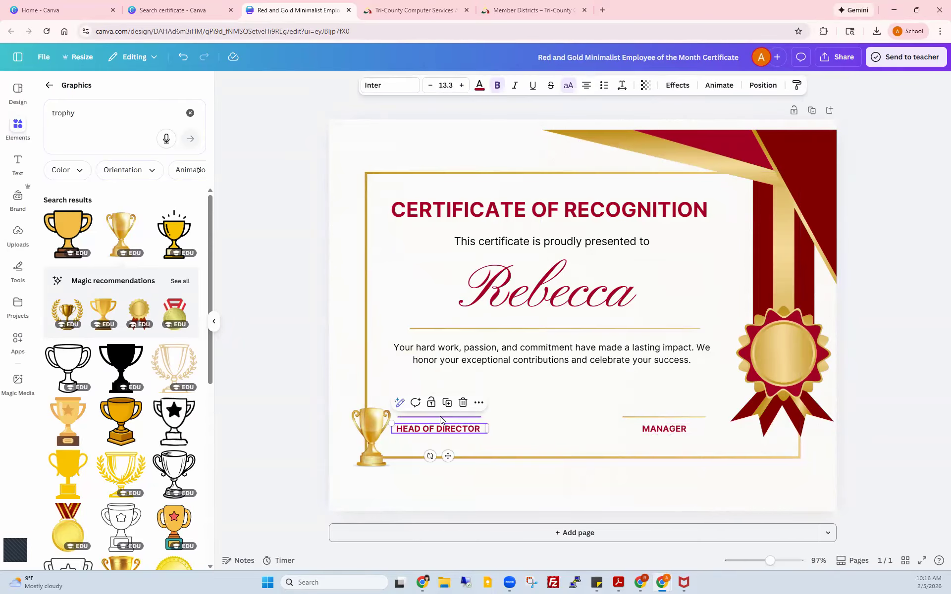
click(440, 417)
click(369, 427)
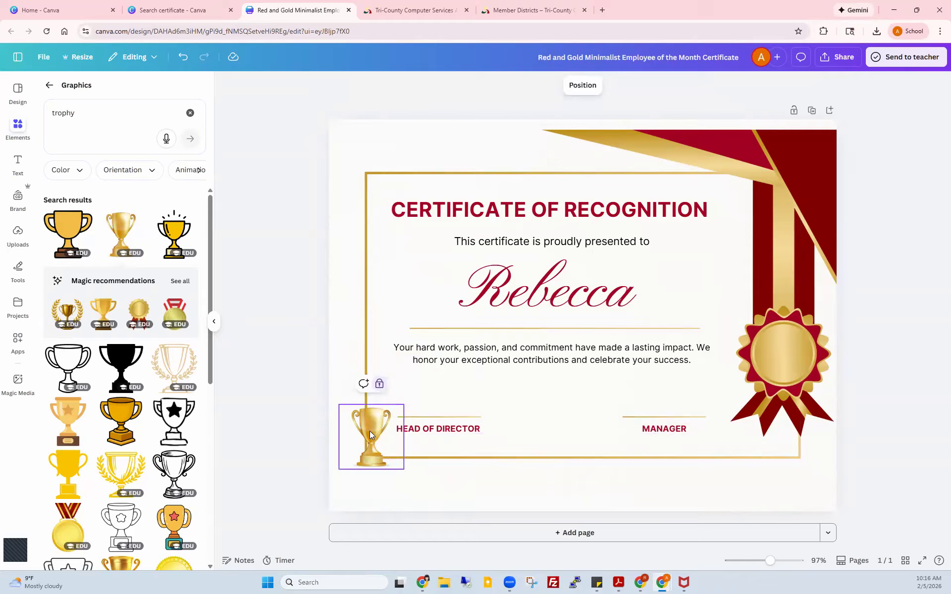
click(382, 387)
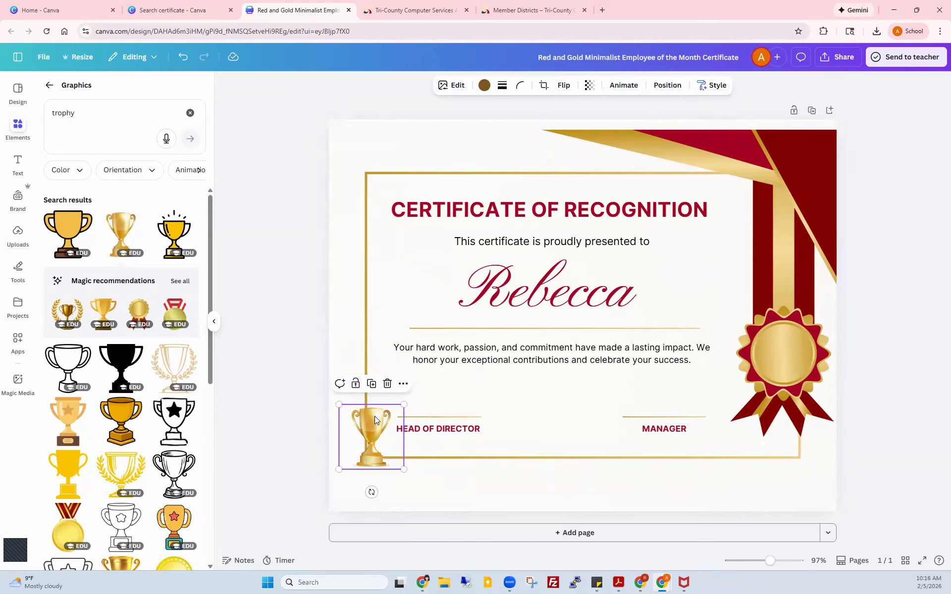
click(484, 86)
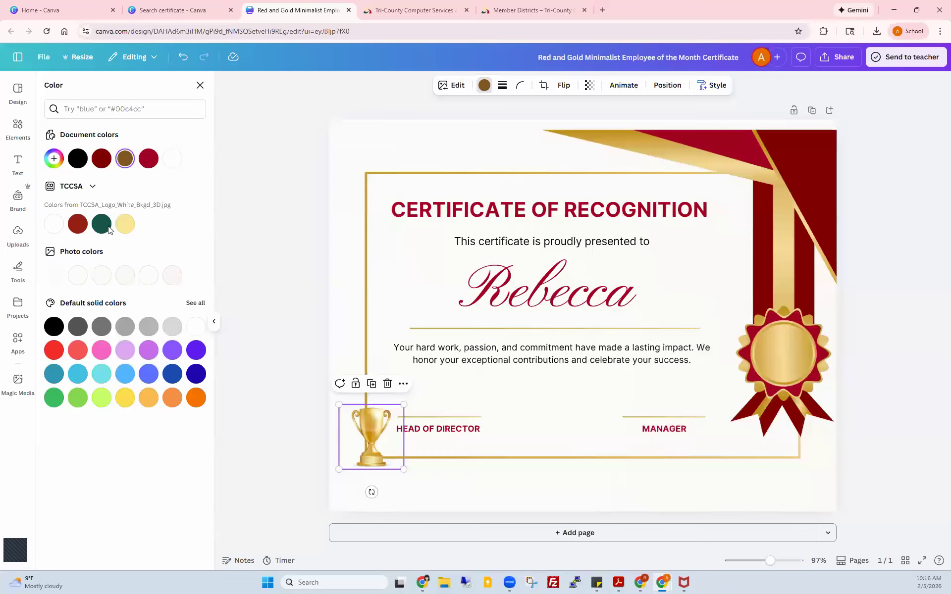
click(125, 226)
click(124, 355)
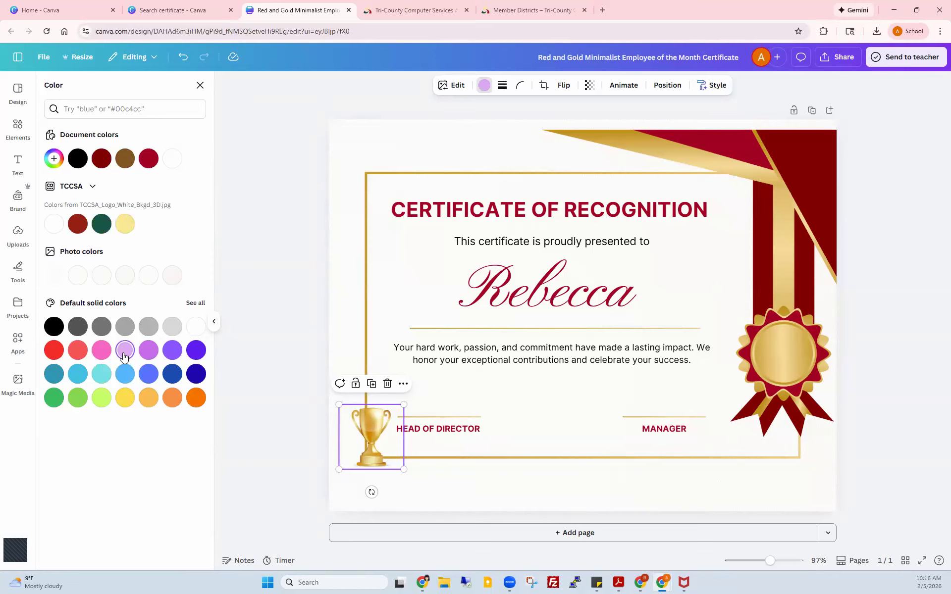
click(149, 351)
click(174, 355)
click(54, 326)
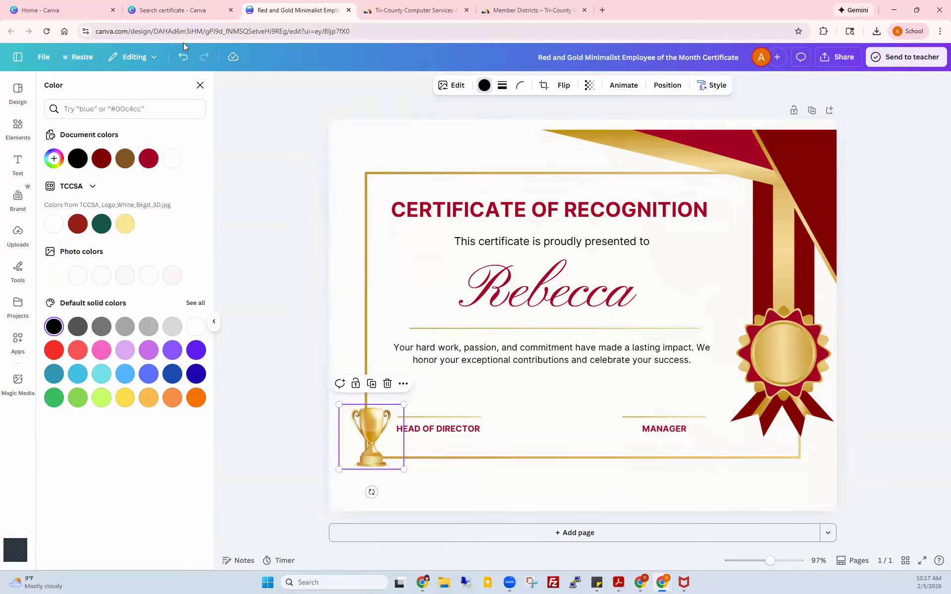
click(200, 85)
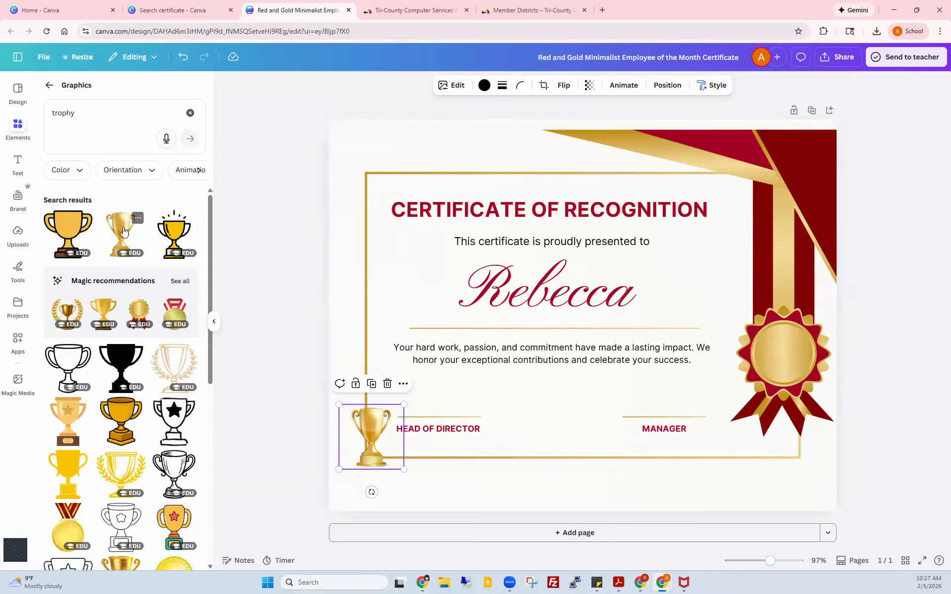
Step: Add the cartoon trophy graphic and shrink it into the top-left corner
click(64, 233)
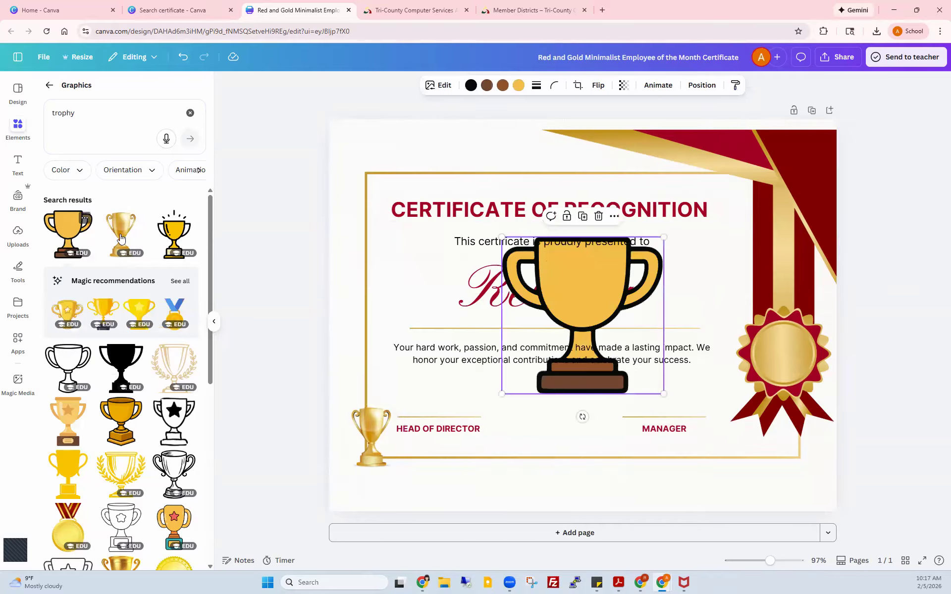
drag(518, 289, 343, 164)
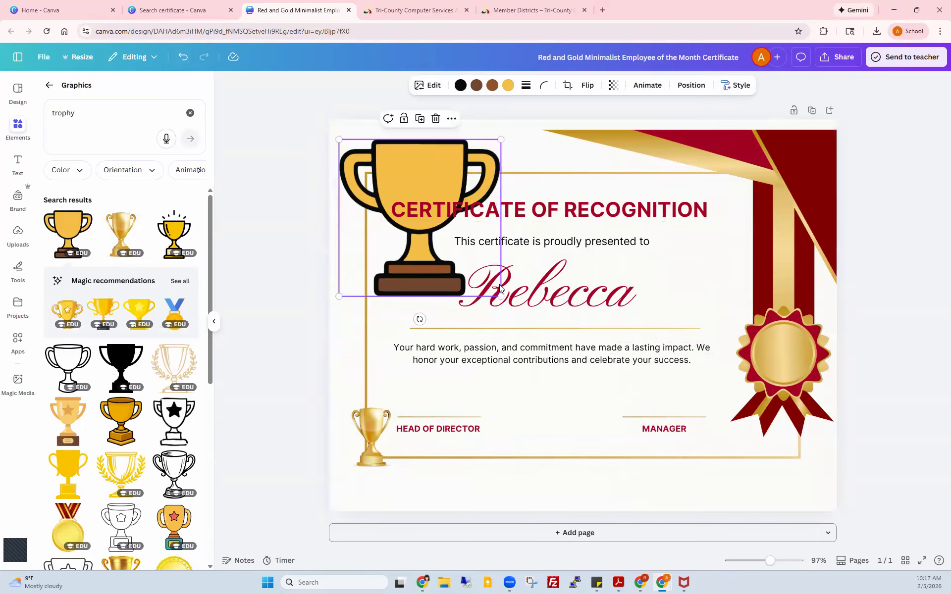
drag(456, 242, 406, 205)
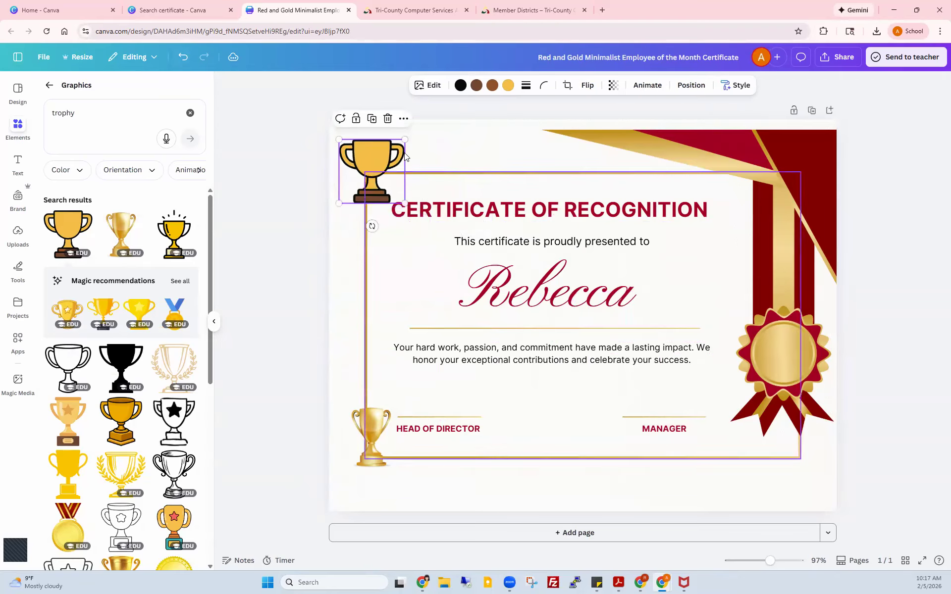
Step: Recolour the cartoon trophy: dark red base, dark green outline, gray remaining brown parts
click(475, 88)
click(78, 248)
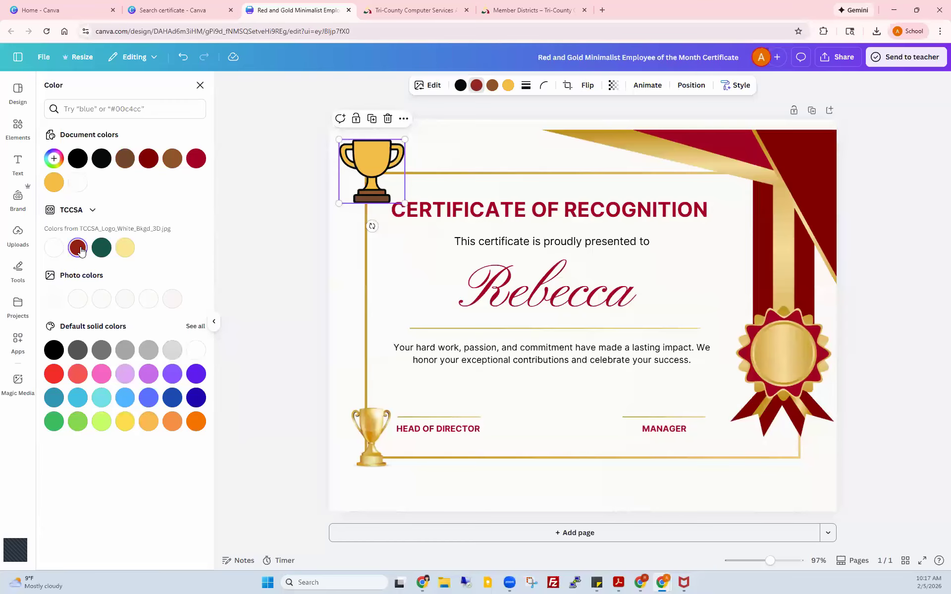
click(460, 85)
click(110, 254)
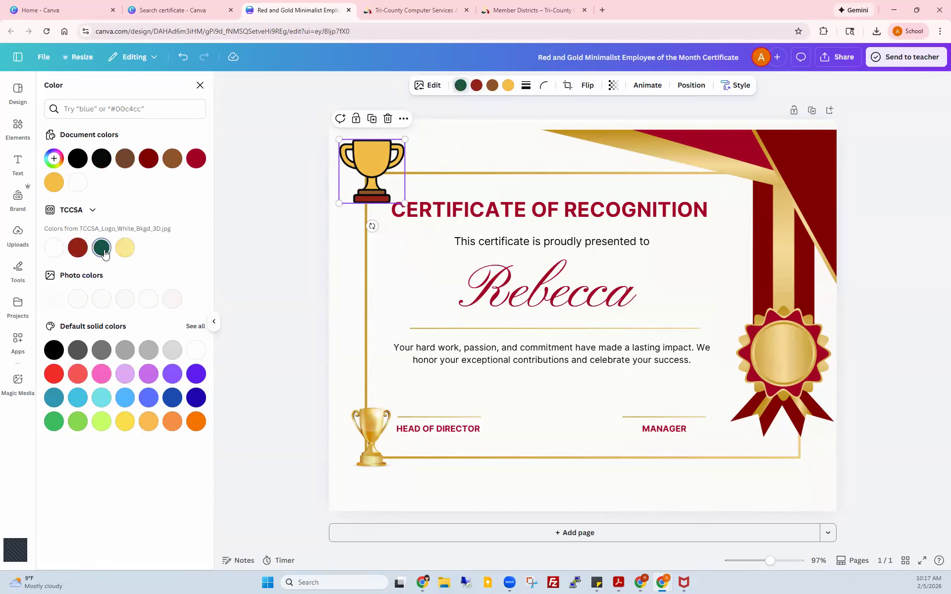
click(492, 85)
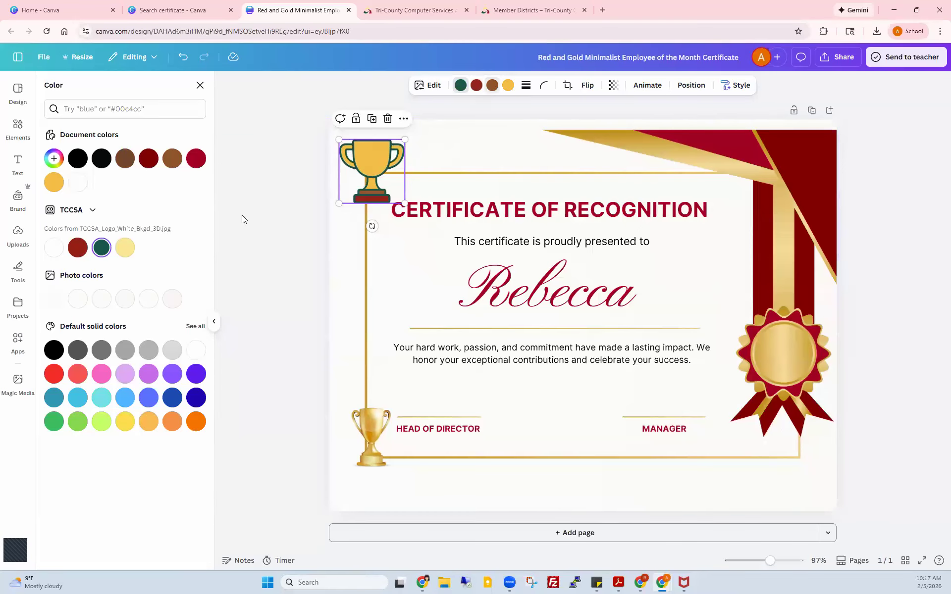
click(102, 351)
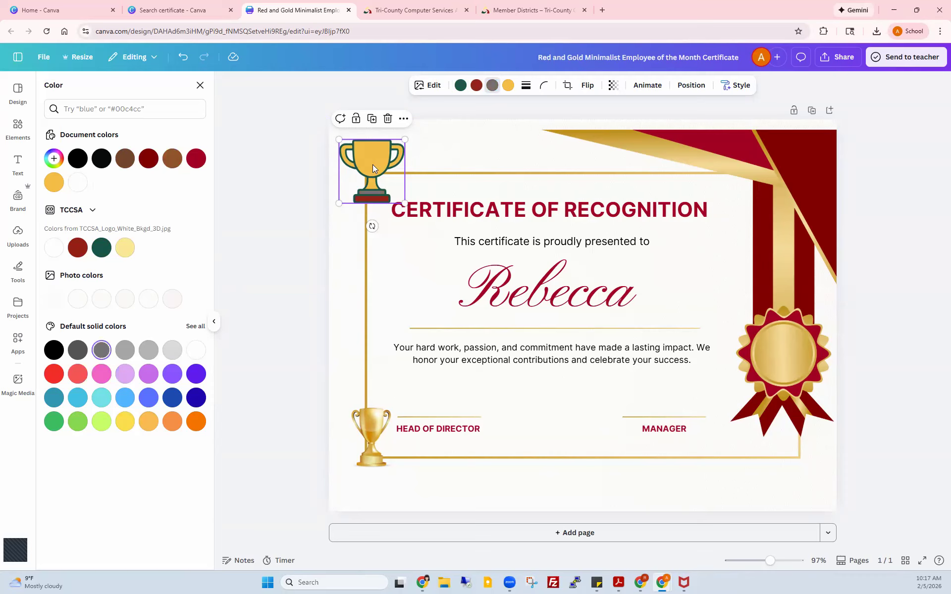
click(440, 152)
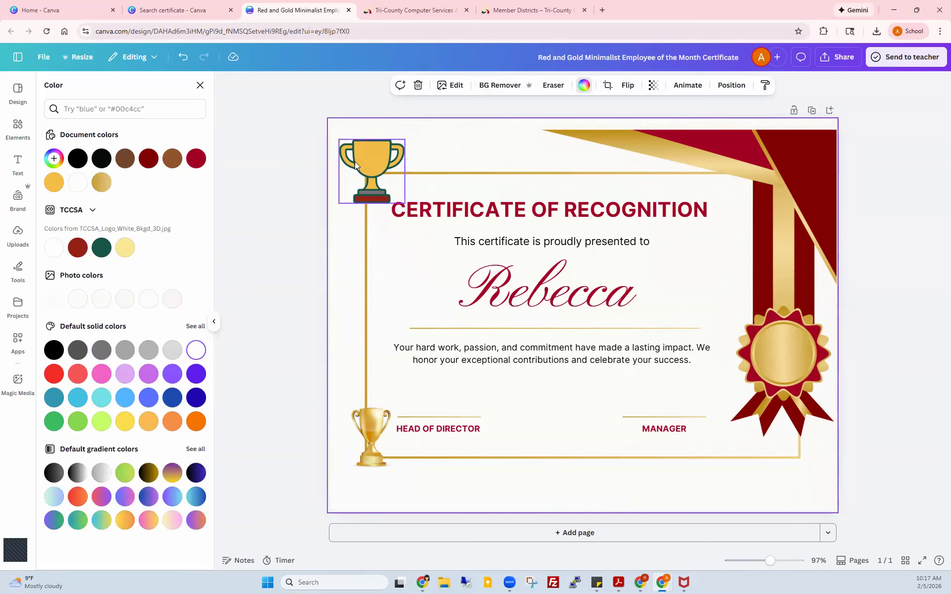
click(200, 86)
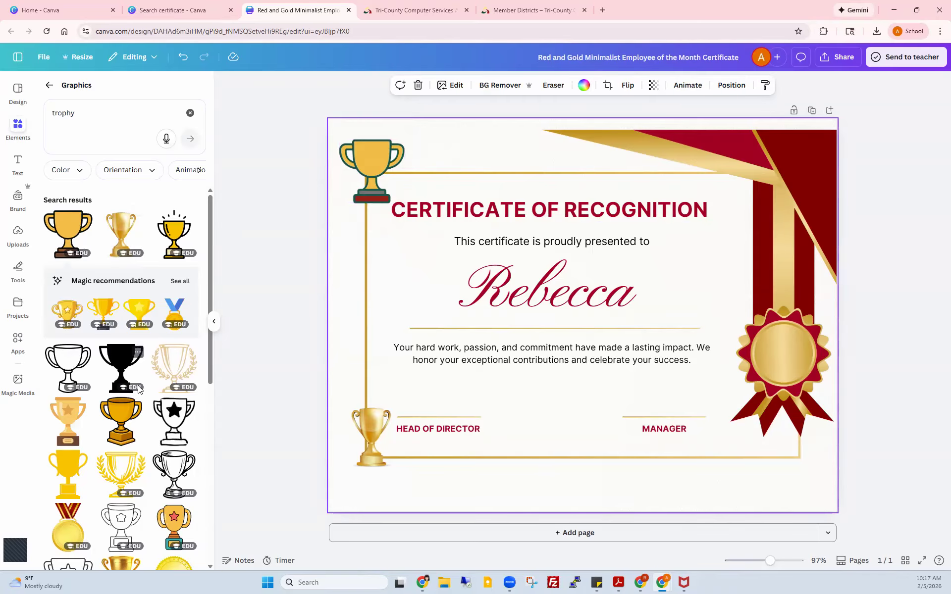
Step: Return to the main Elements panel and run a new search for 'trop' trophy elements
scroll(173, 369, down, 1)
scroll(173, 370, up, 1)
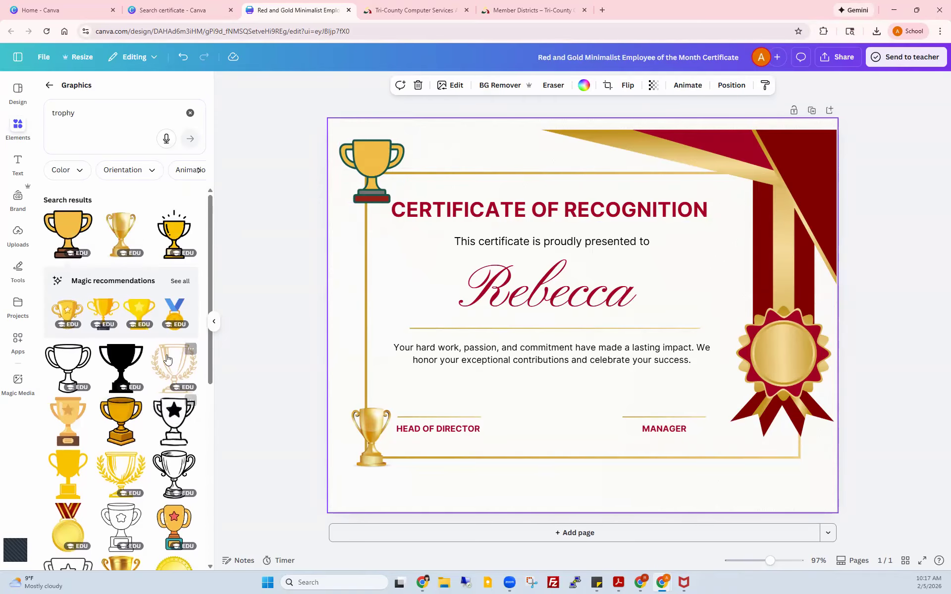
click(72, 110)
double_click(77, 111)
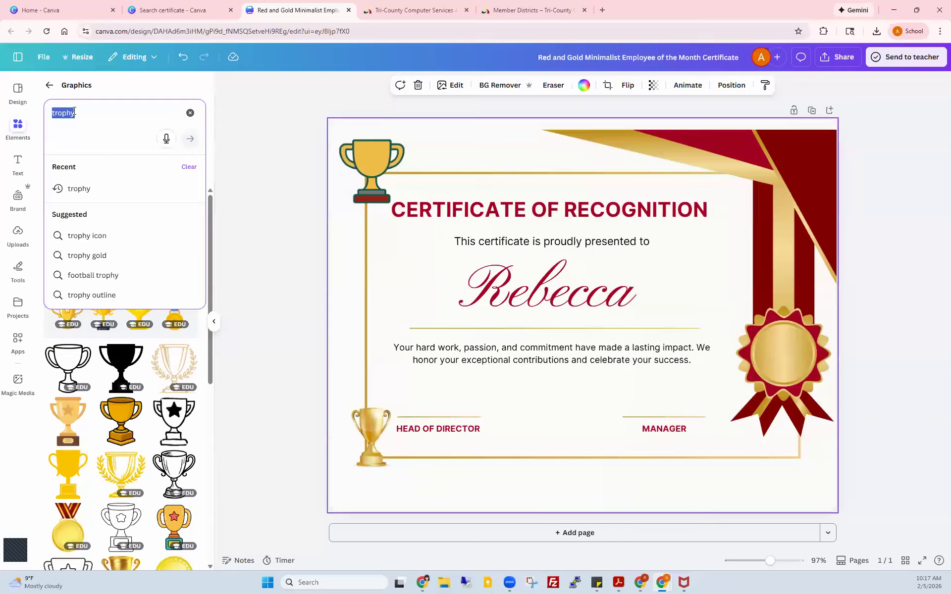
click(49, 85)
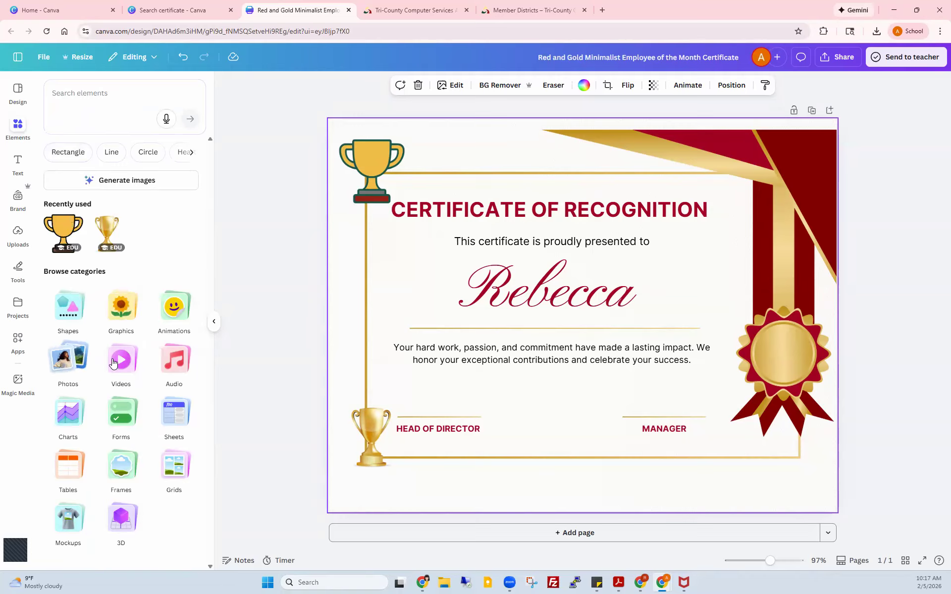
click(71, 92)
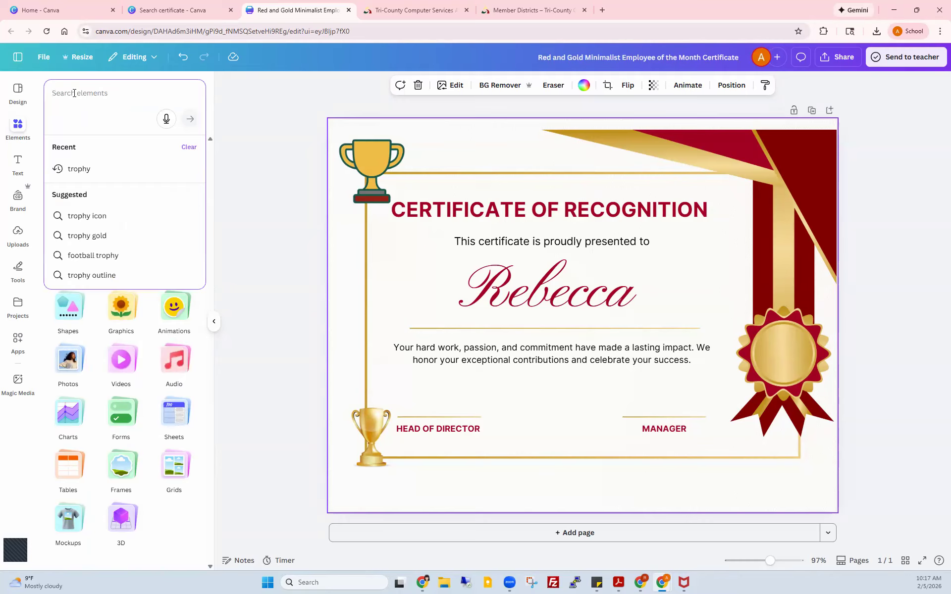
text(trophy)
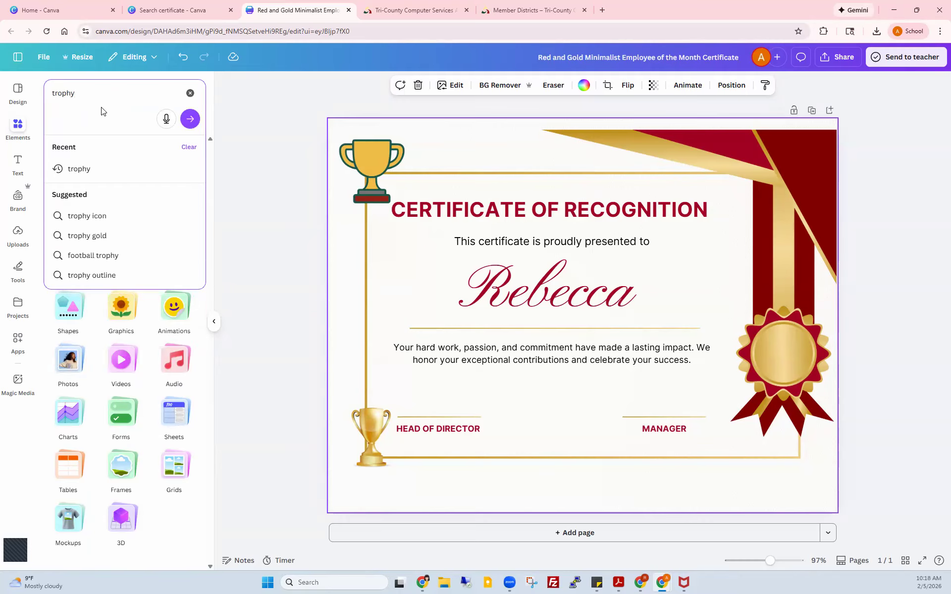
key(Return)
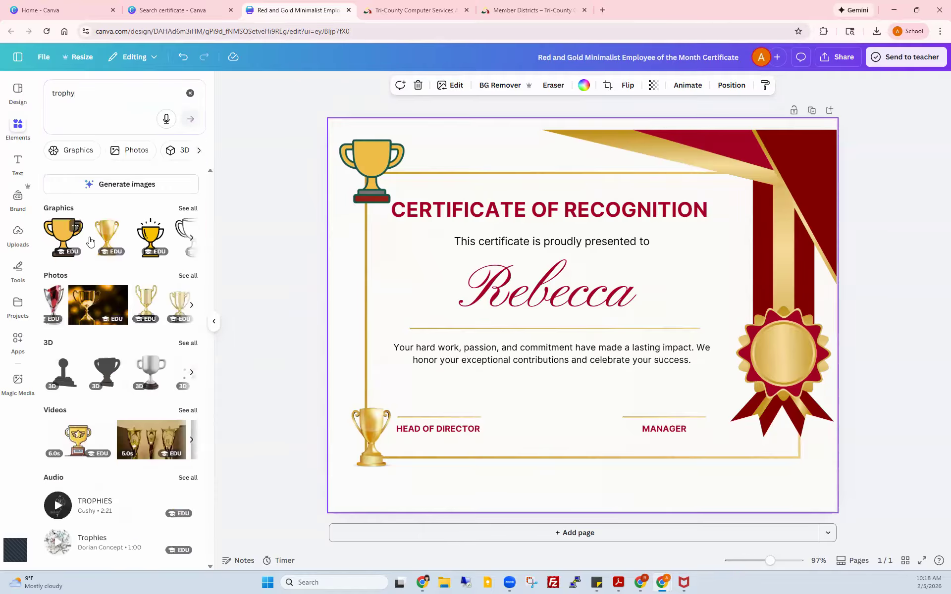
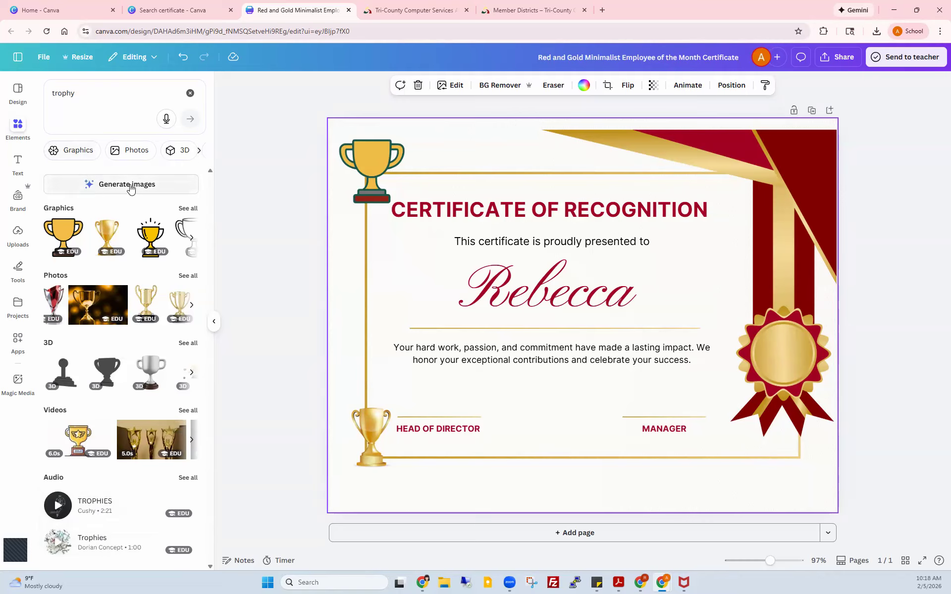
Step: Replace the 'trophy' search with a cartoon-style prompt about a knight holding a trophy, then generate images
click(86, 95)
key(ctrl+a)
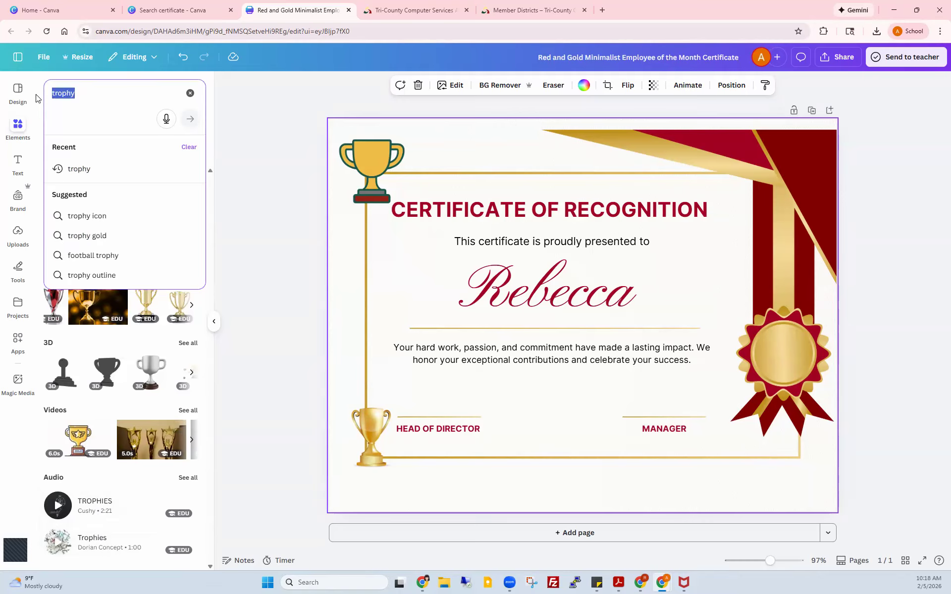
text(c)
key(BackSpace)
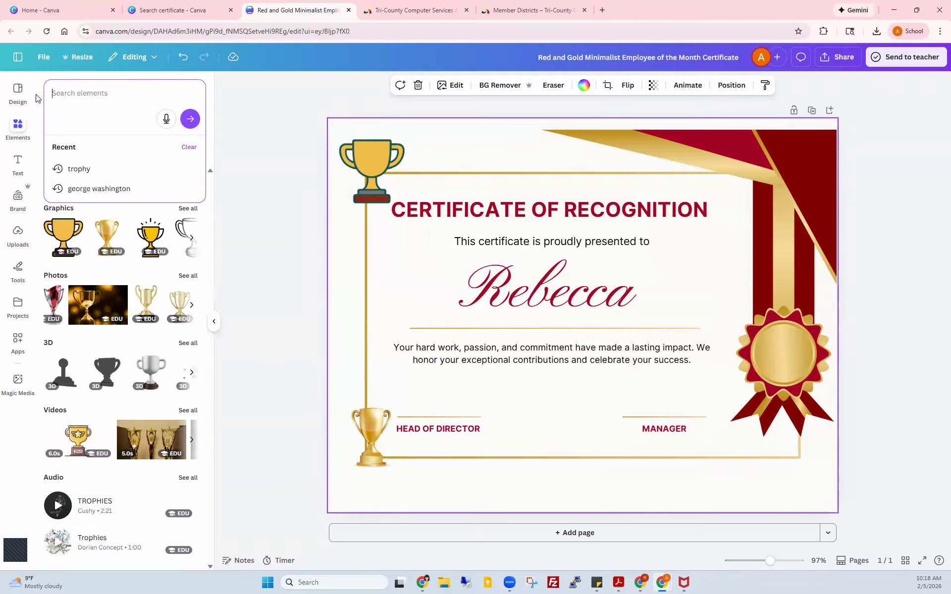
text(Draw a)
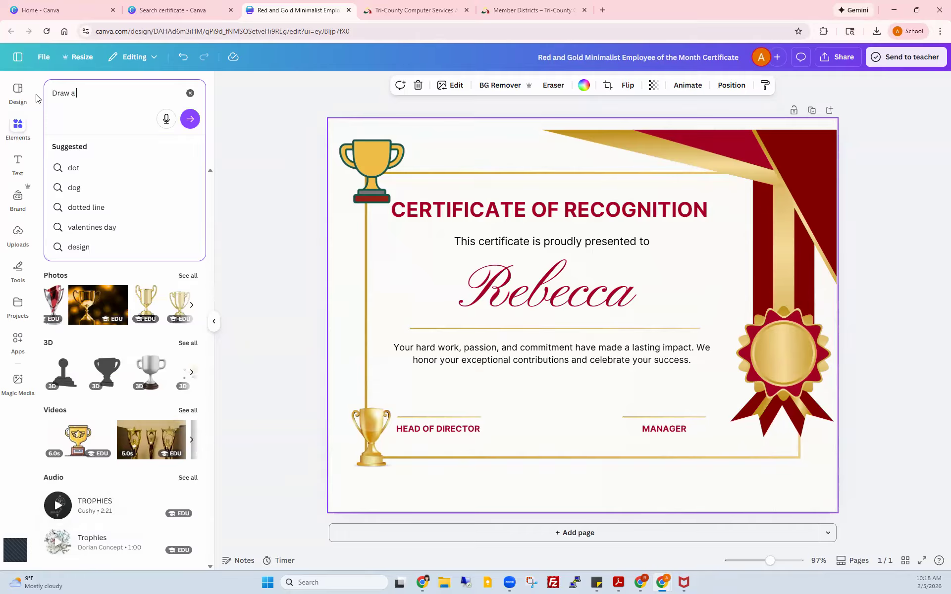
text( trophy that)
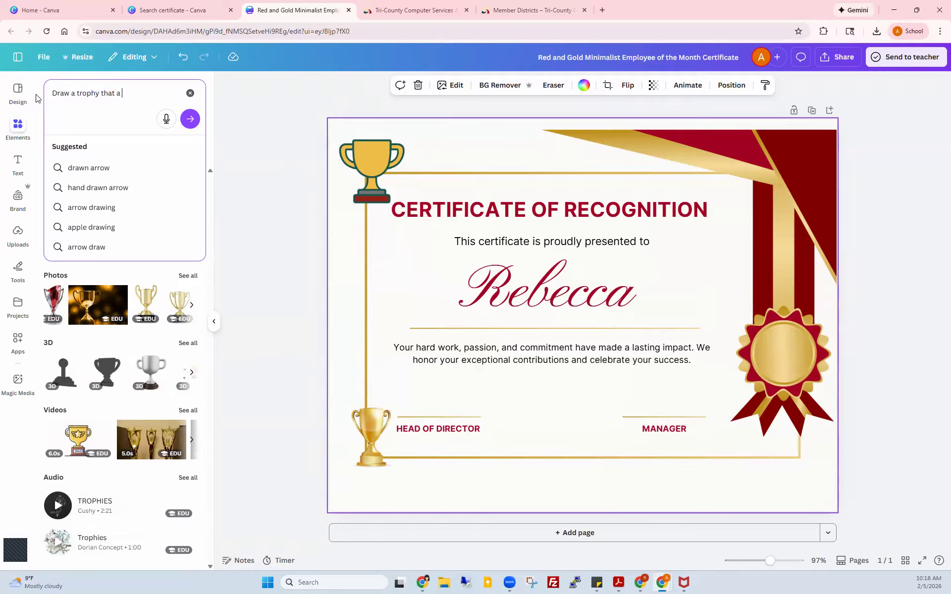
text(a knight)
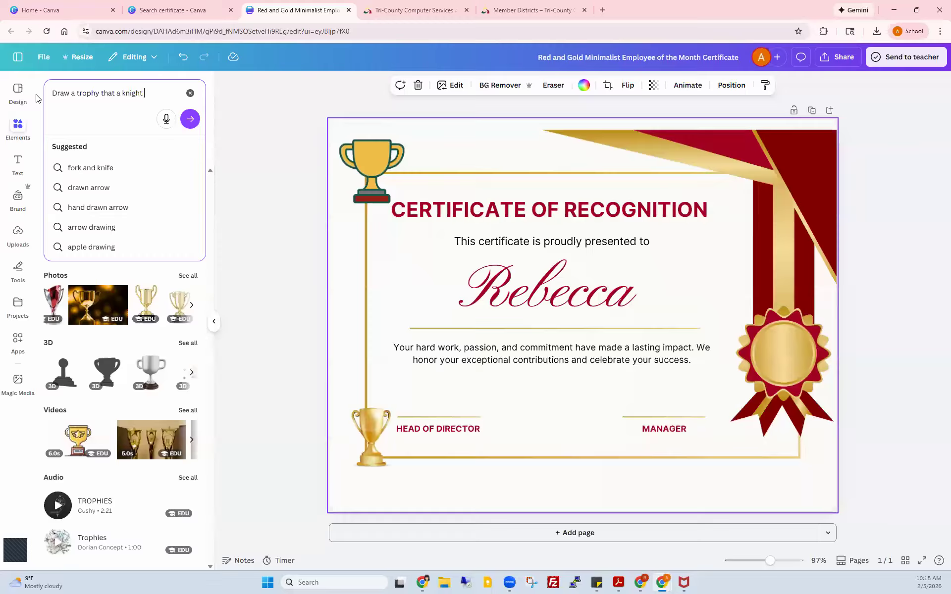
text( is h)
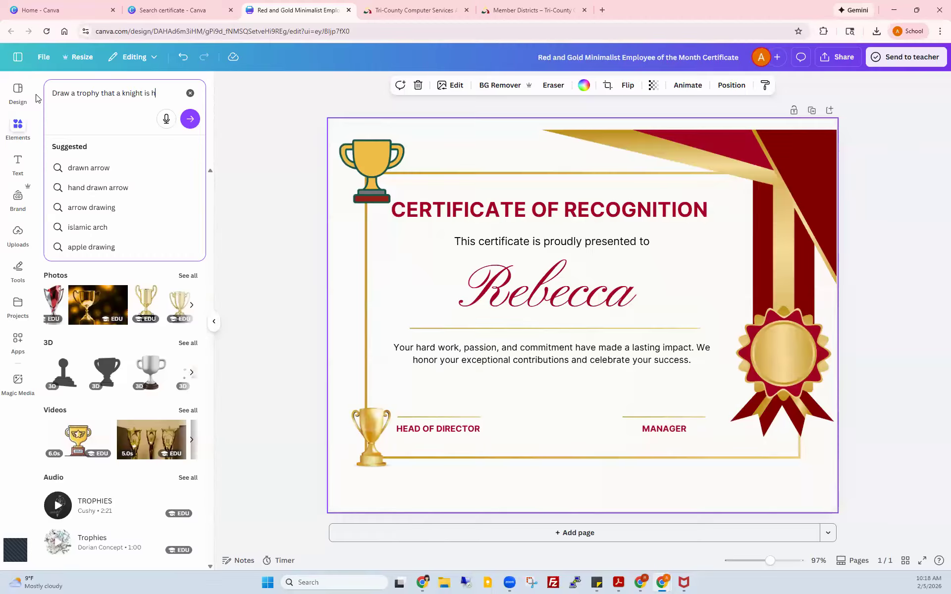
text(olding high over his head. M)
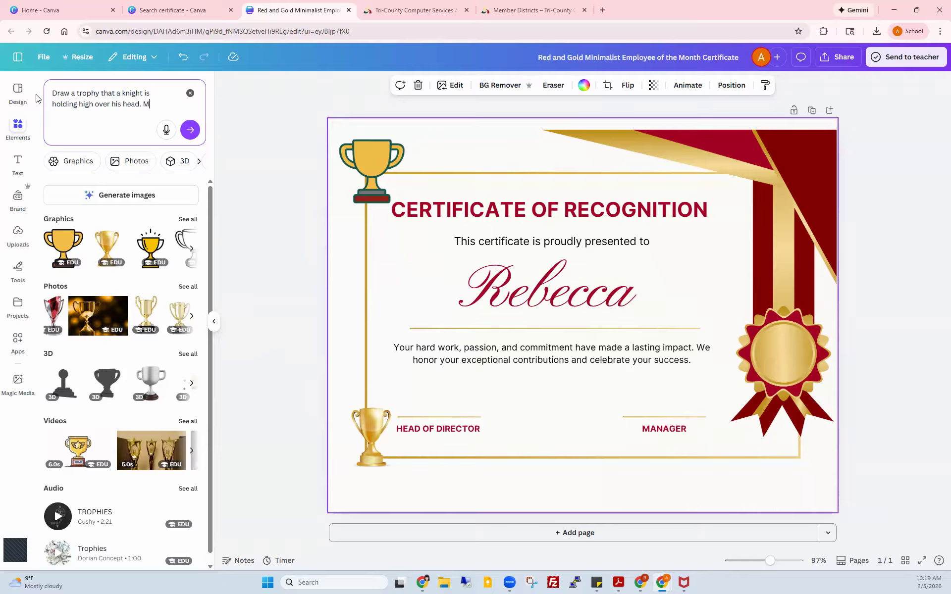
text(style cart)
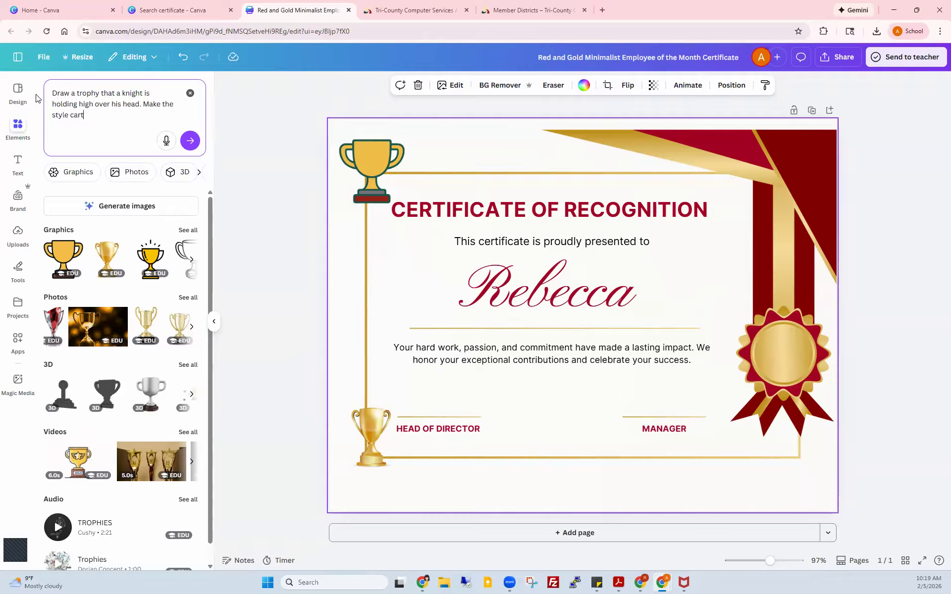
text(oonish)
click(115, 210)
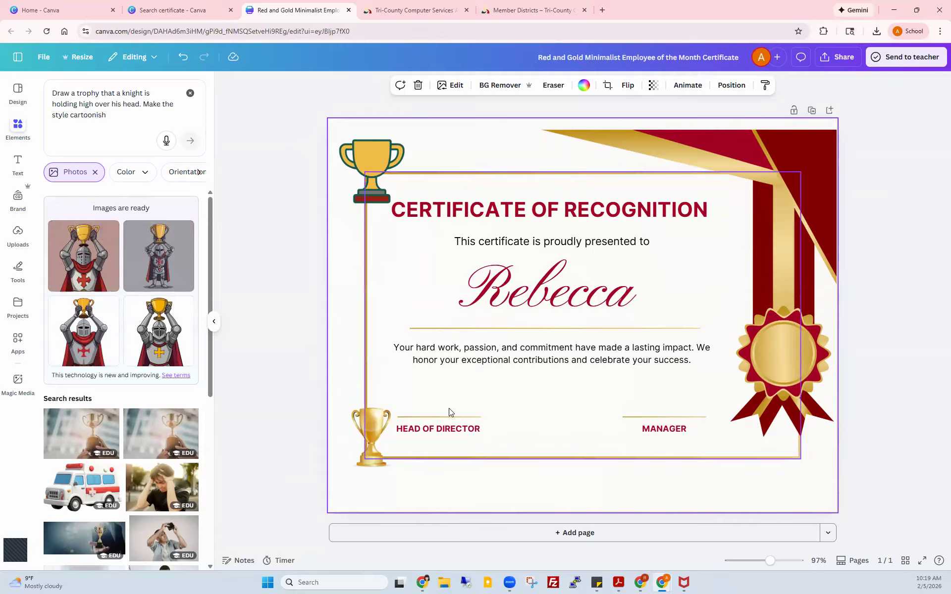
Step: Add the third knight image, shrink it, delete both trophies, and move the knight bottom-left
click(82, 341)
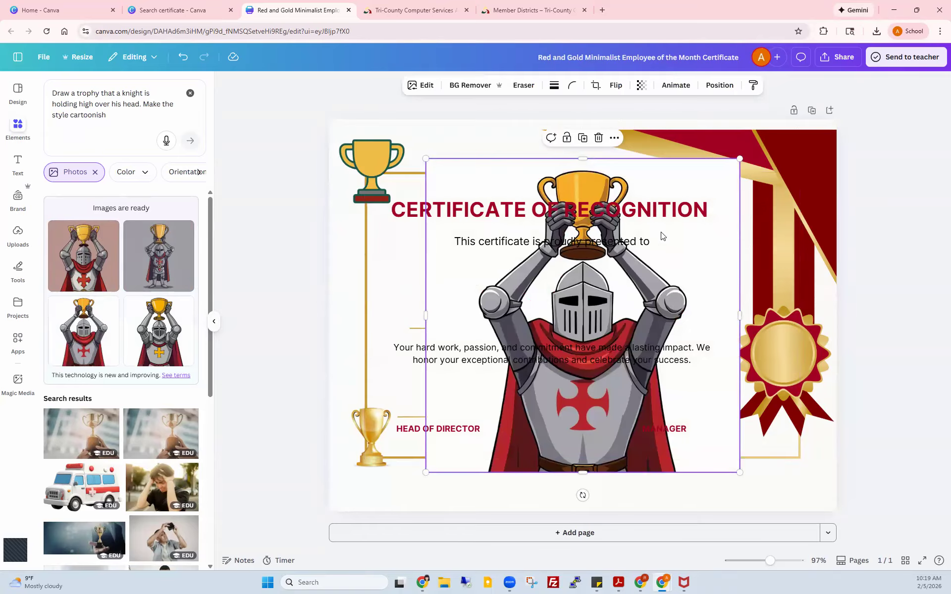
drag(715, 196, 520, 392)
click(379, 418)
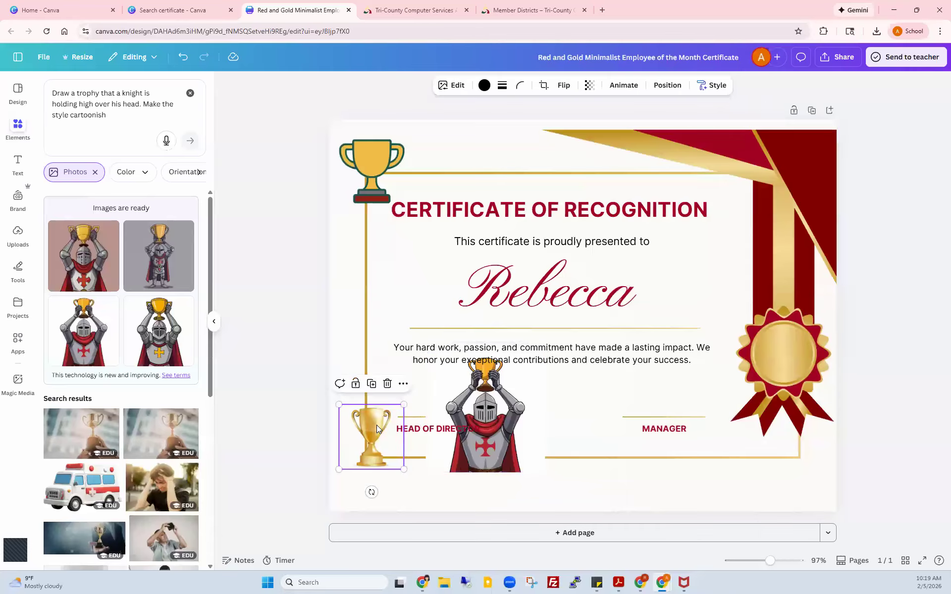
key(Delete)
click(375, 148)
key(Delete)
drag(487, 419, 383, 421)
click(519, 398)
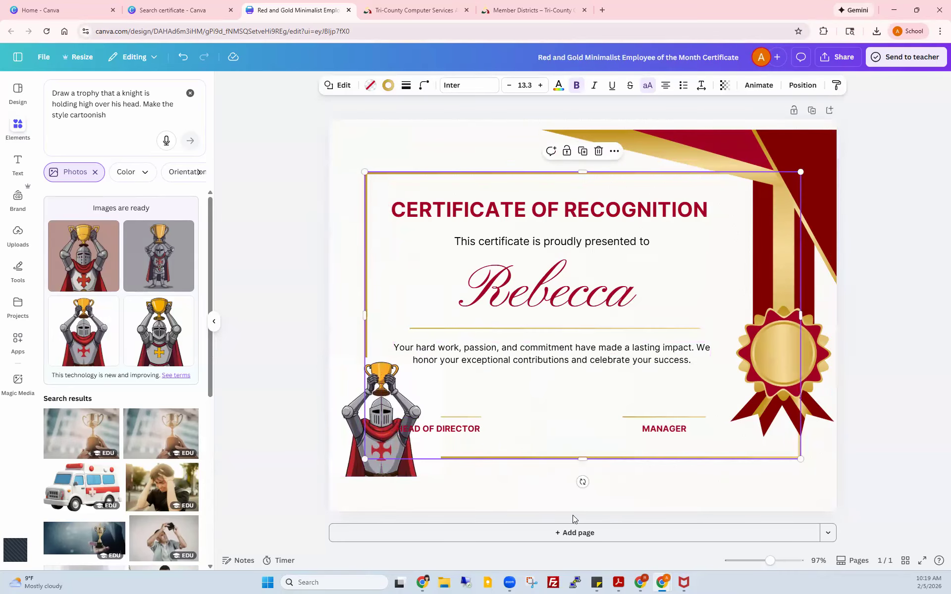
Step: Zoom in on the certificate and remove the knight image's background
click(785, 560)
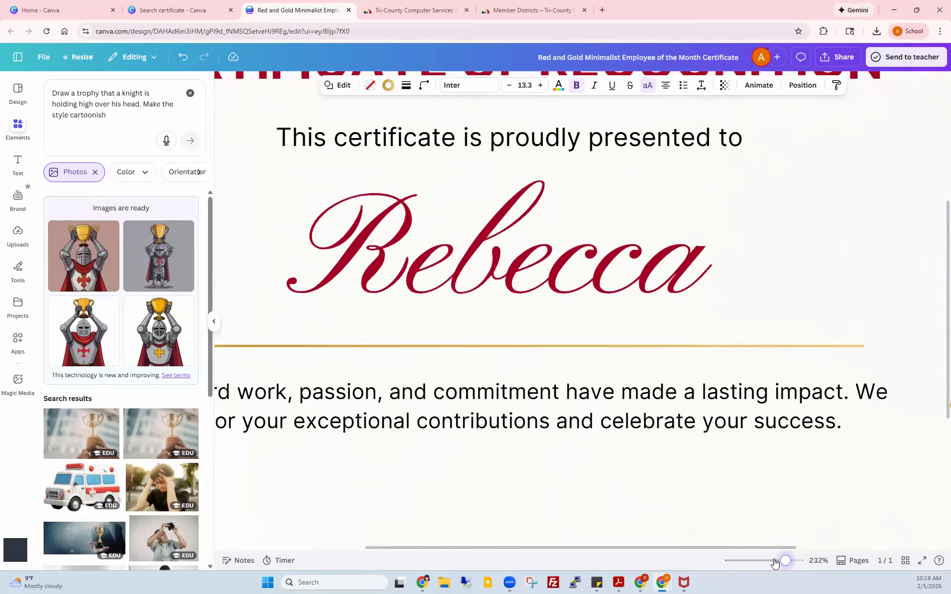
drag(571, 547, 441, 541)
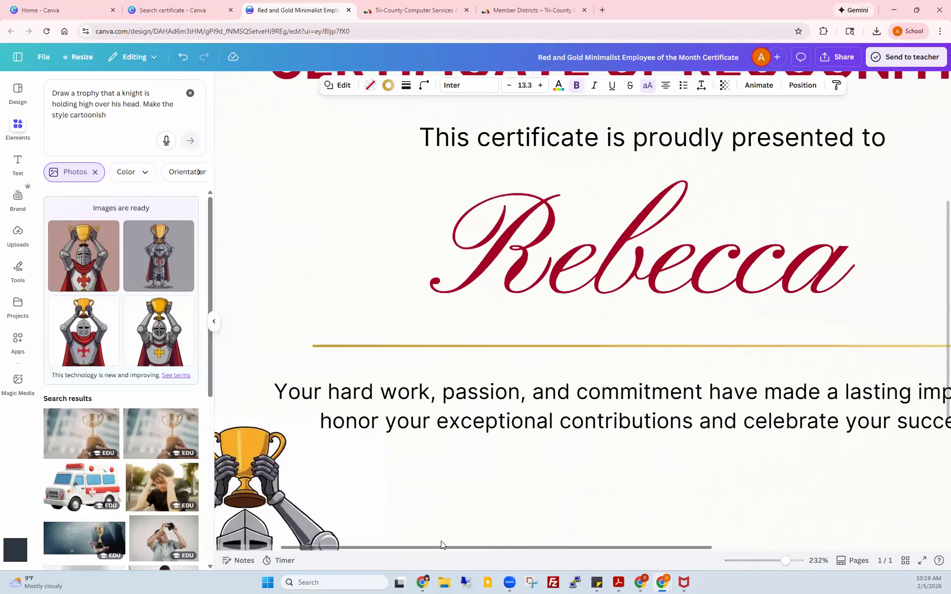
scroll(586, 463, down, 4)
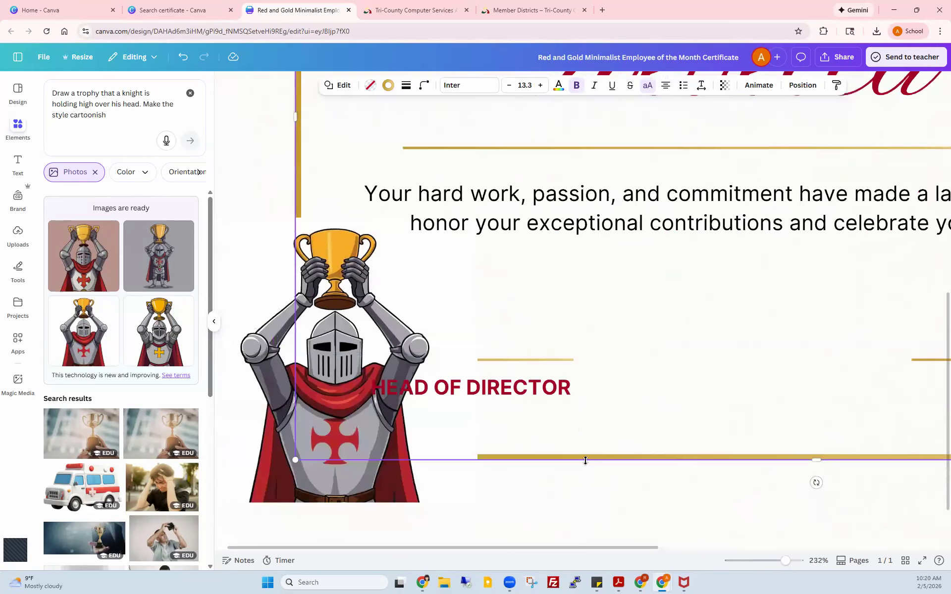
click(451, 281)
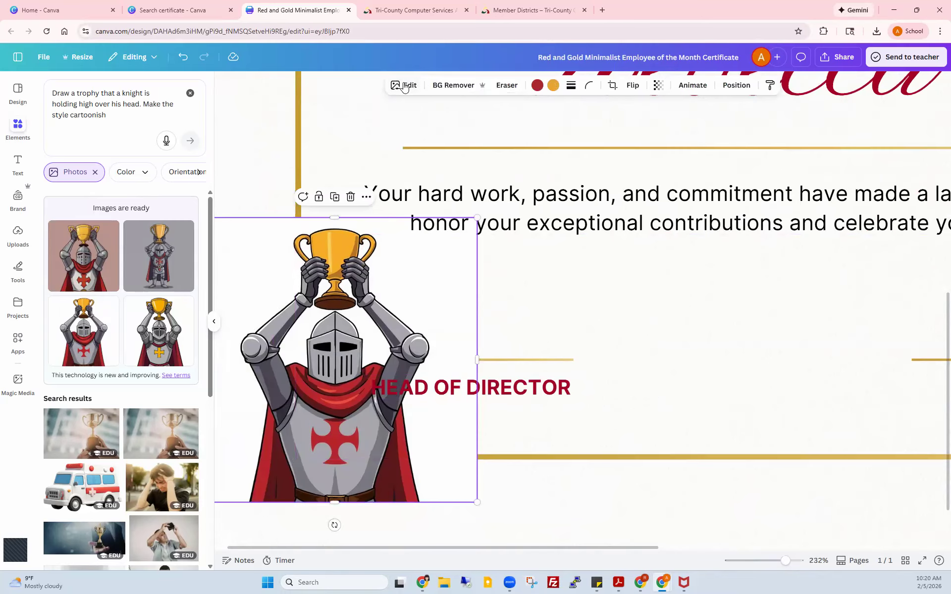
click(457, 87)
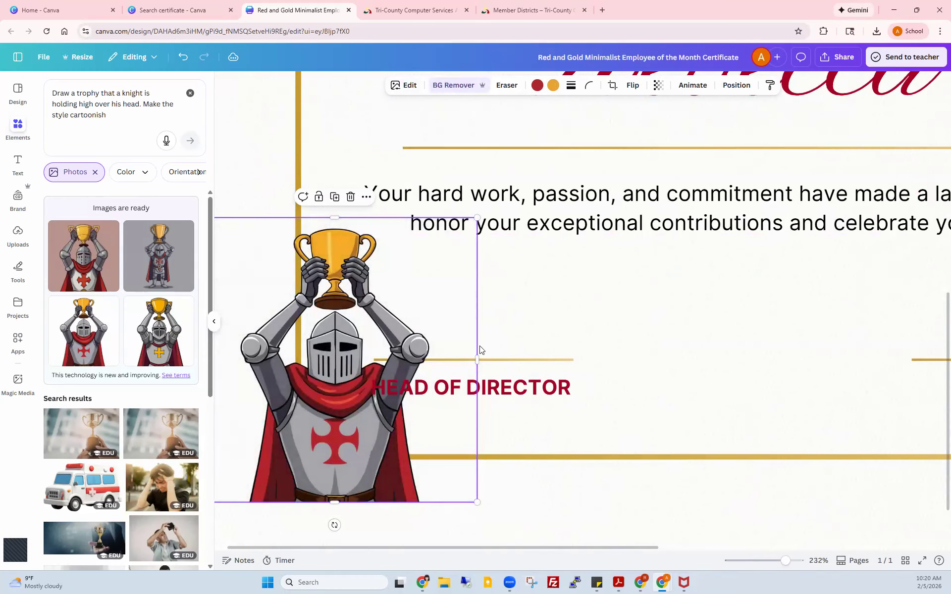
Step: Move HEAD OF DIRECTOR and its gold signature line to the right, clear of the knight
click(601, 393)
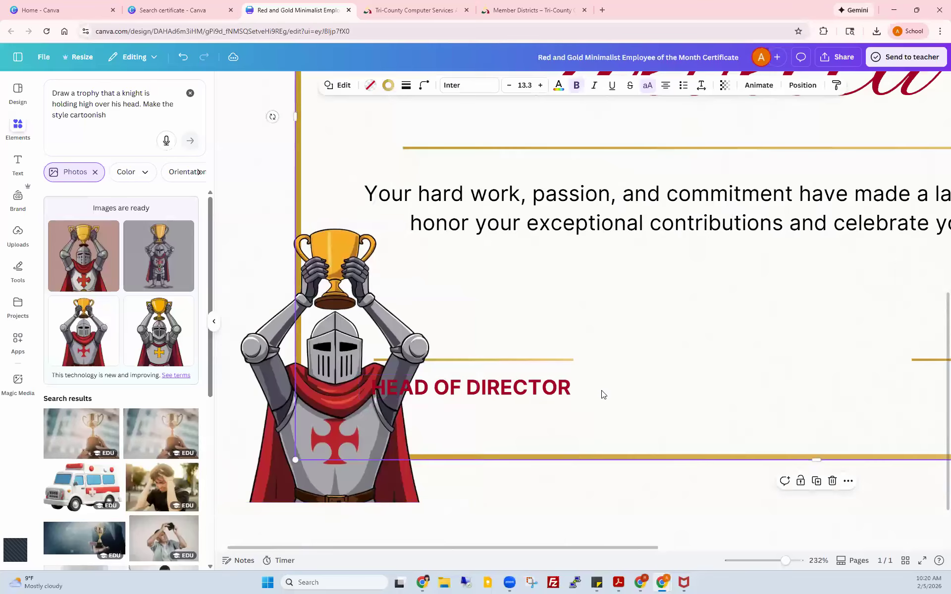
drag(578, 388, 666, 388)
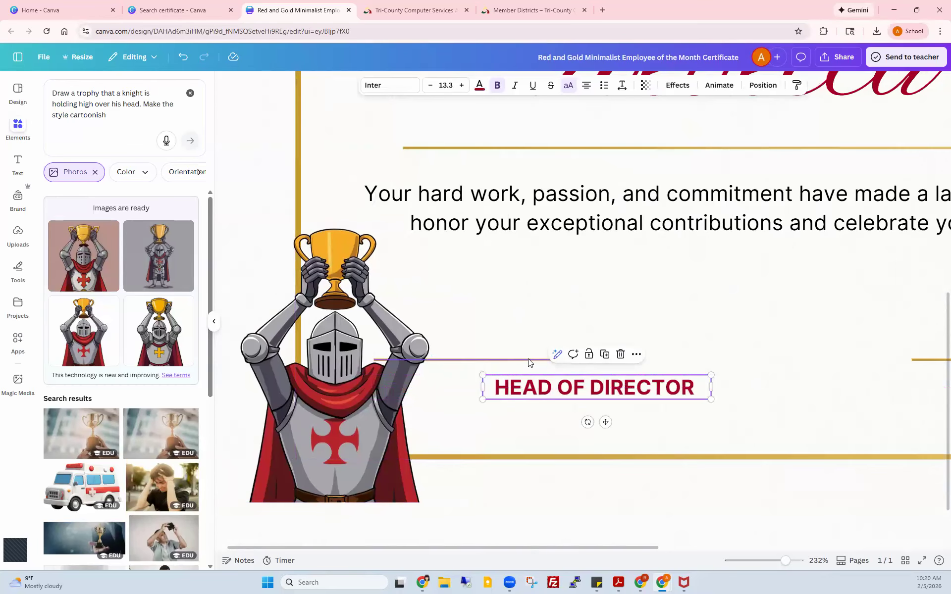
click(573, 361)
drag(573, 360, 633, 371)
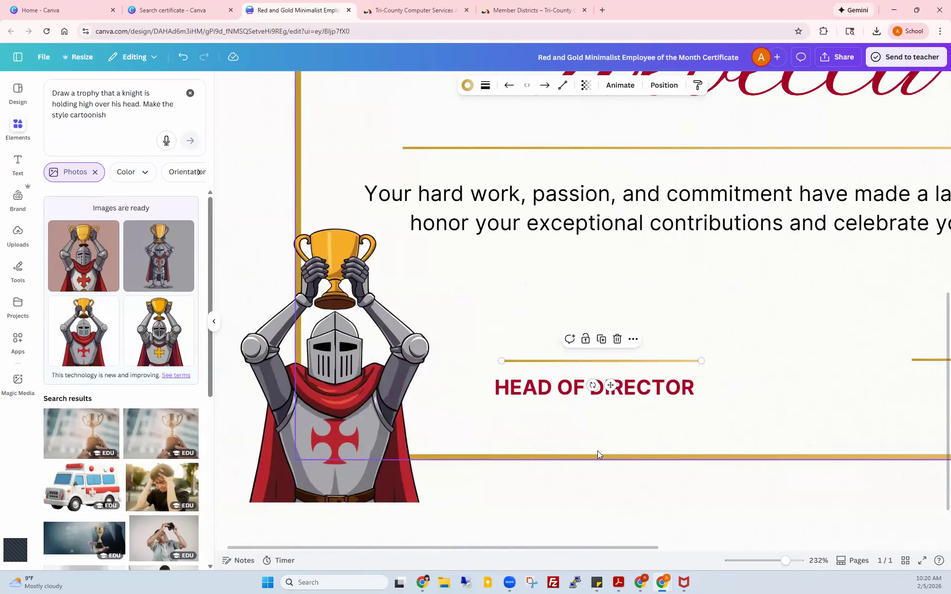
mouse_move(786, 561)
mouse_down()
mouse_move(762, 562)
mouse_move(772, 562)
mouse_up()
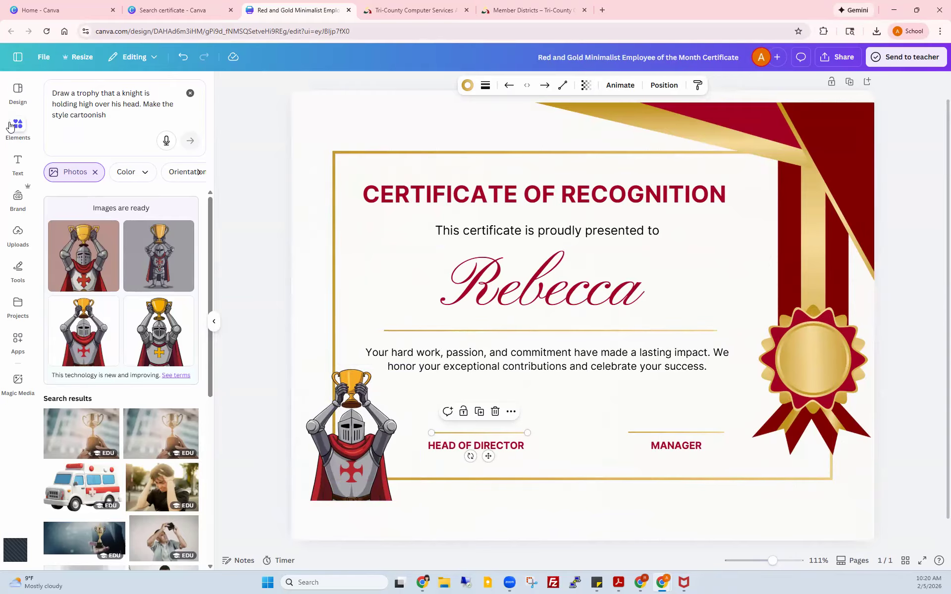
click(16, 234)
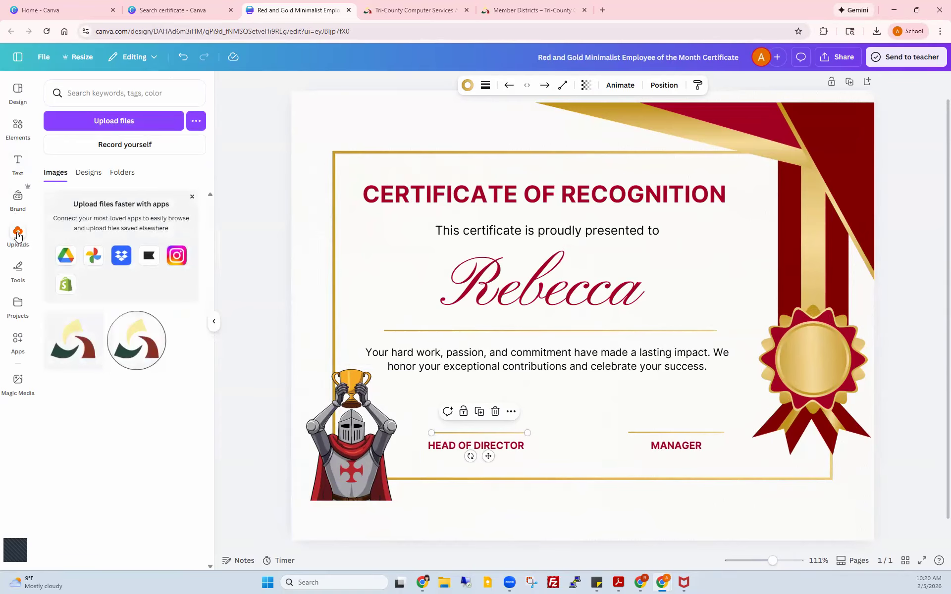
Step: Add the uploaded logo, delete the knight, and shrink the logo into the gold seal
click(68, 348)
click(343, 439)
key(Delete)
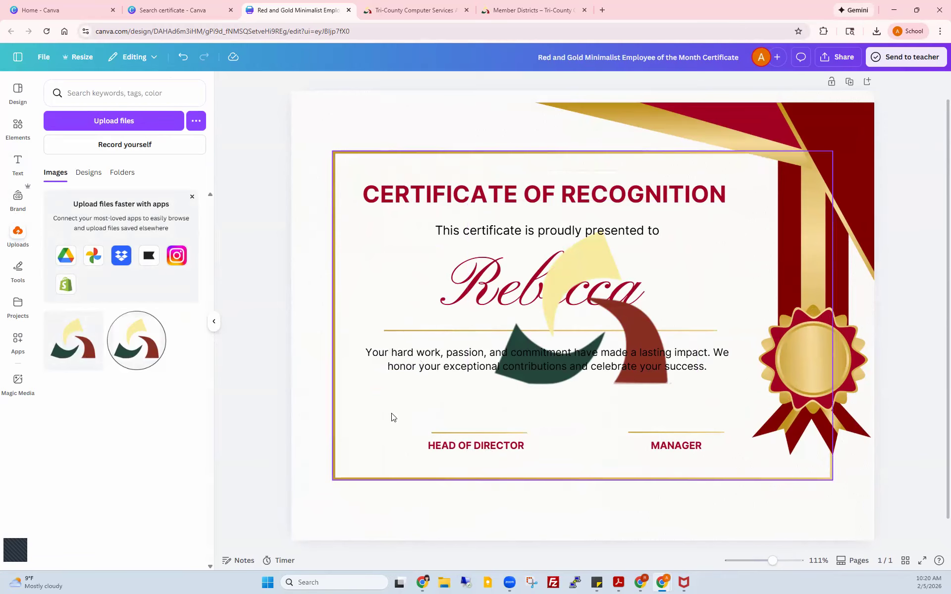
drag(591, 266, 705, 321)
drag(582, 257, 815, 345)
click(773, 490)
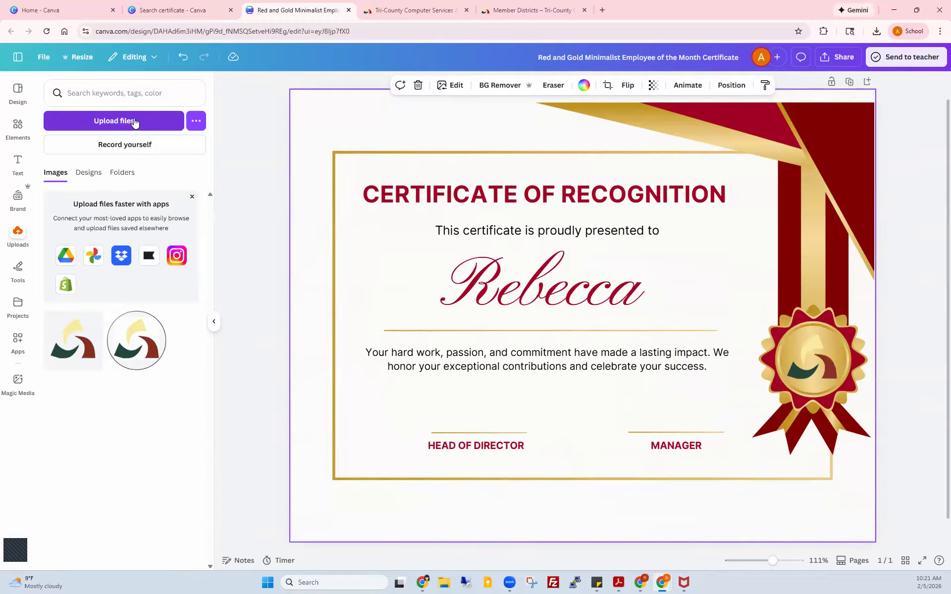
Step: Connect the school Google Drive account to Canva, granting all permissions
click(196, 122)
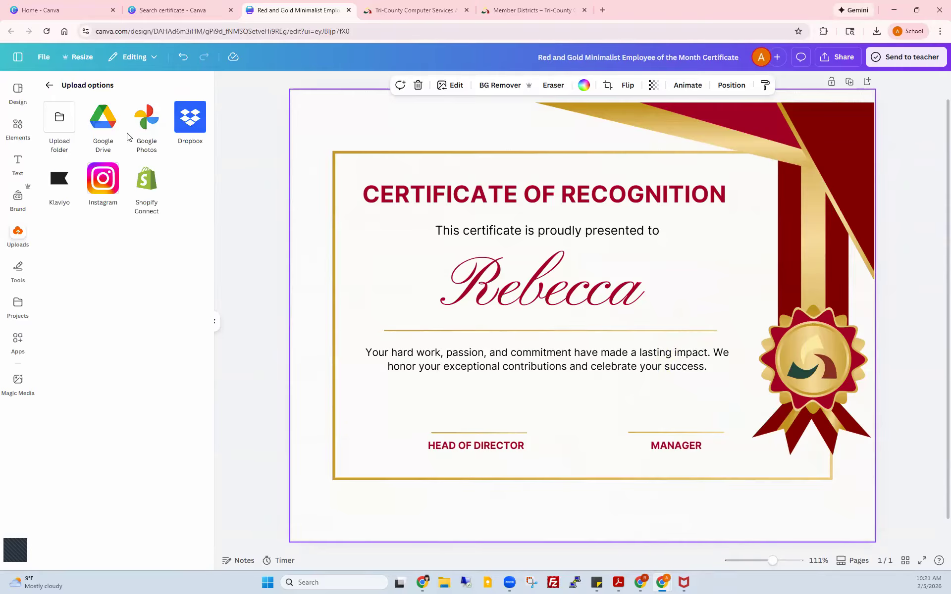
click(103, 119)
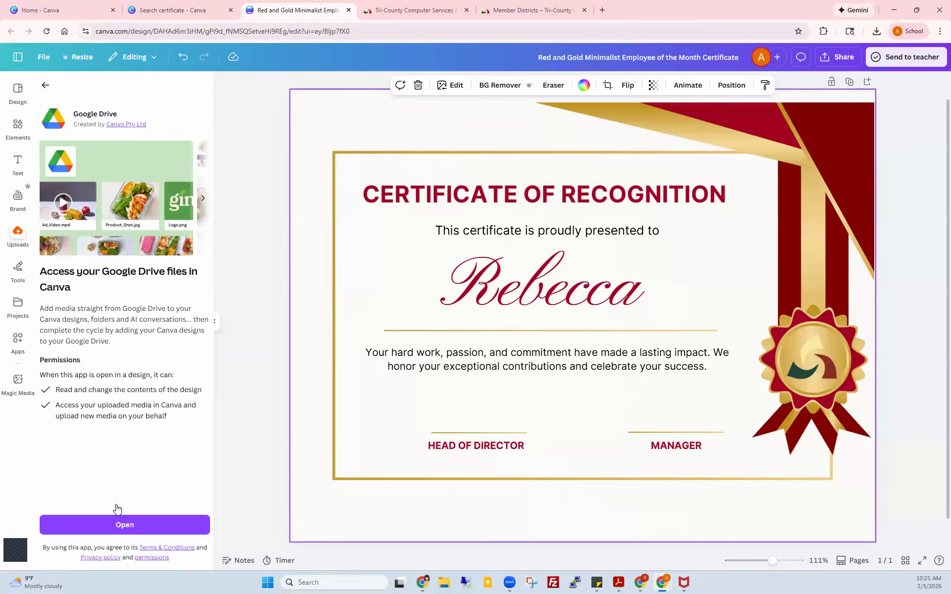
click(119, 525)
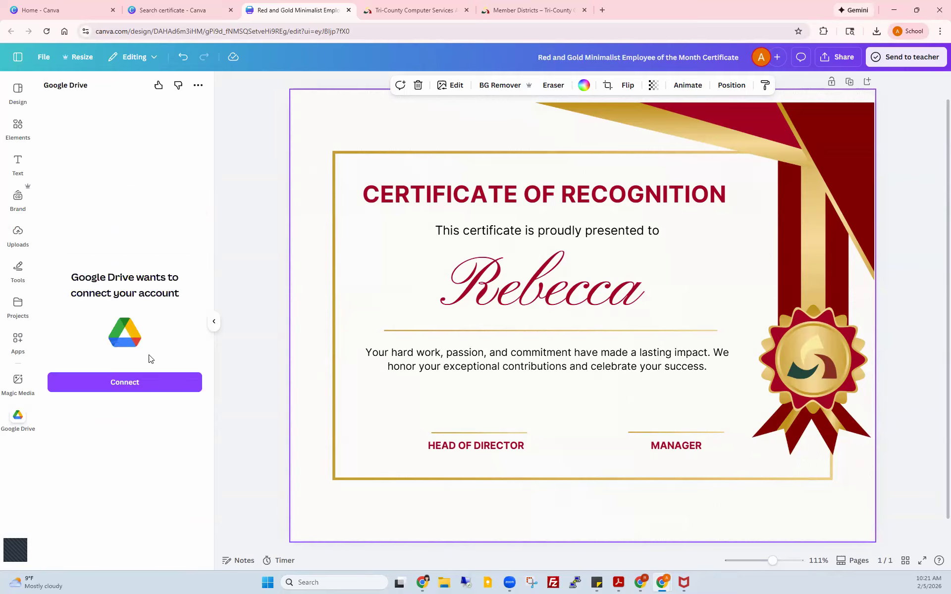
click(113, 385)
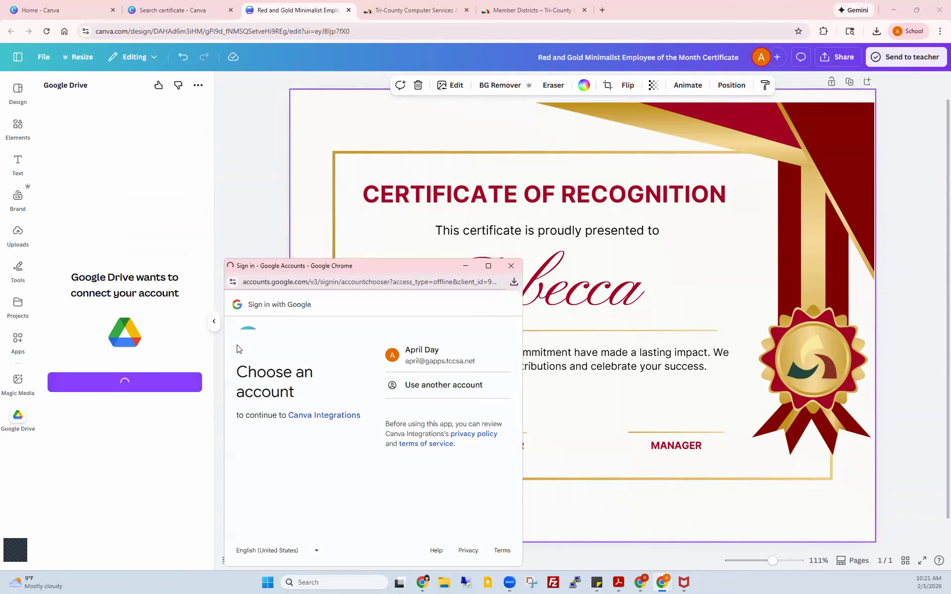
click(431, 359)
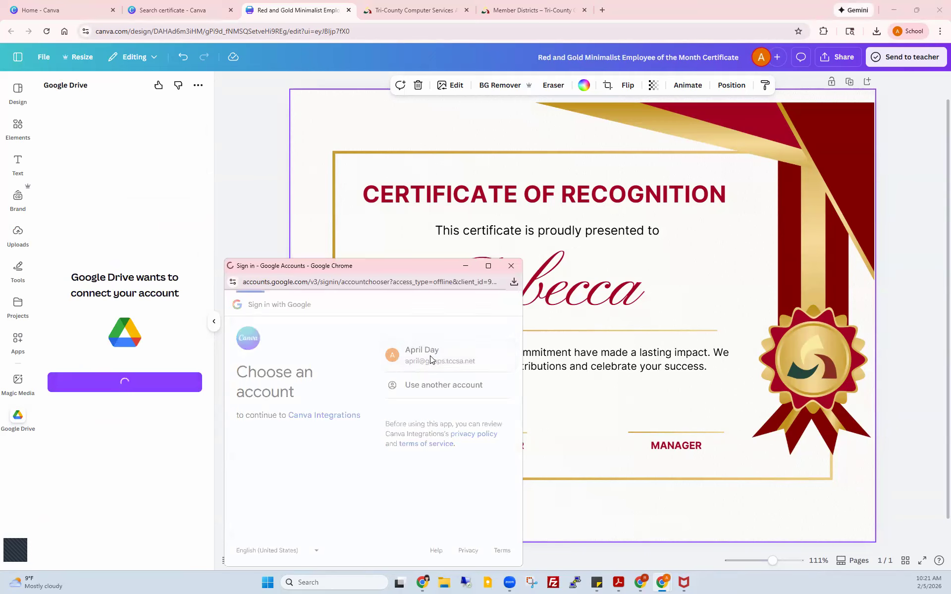
click(466, 555)
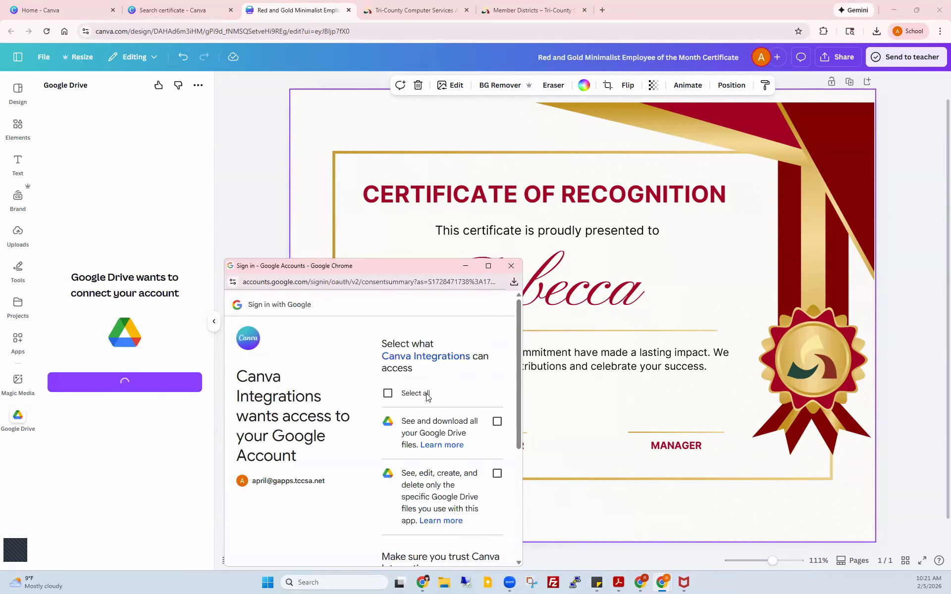
click(388, 393)
scroll(458, 419, down, 1)
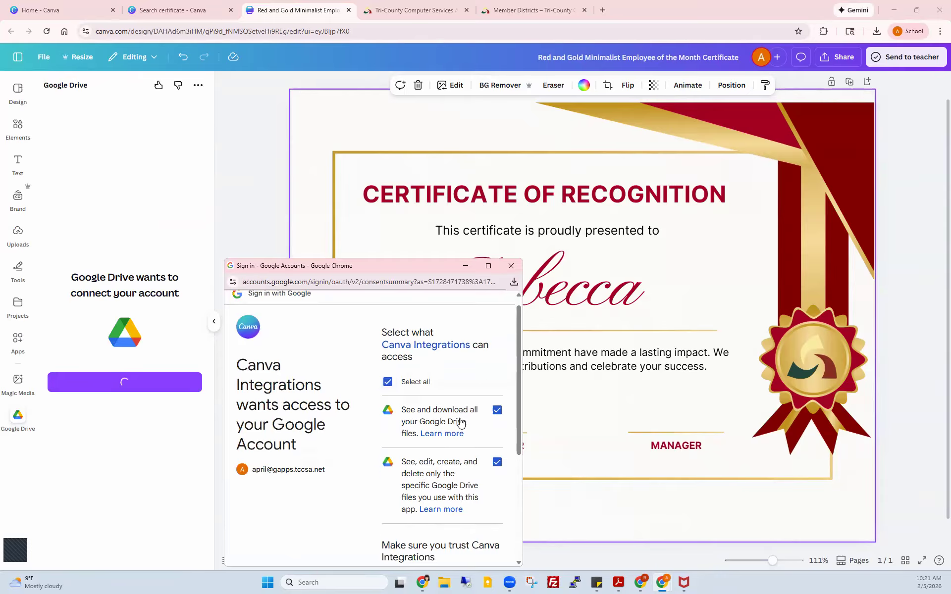
scroll(461, 422, down, 4)
click(466, 516)
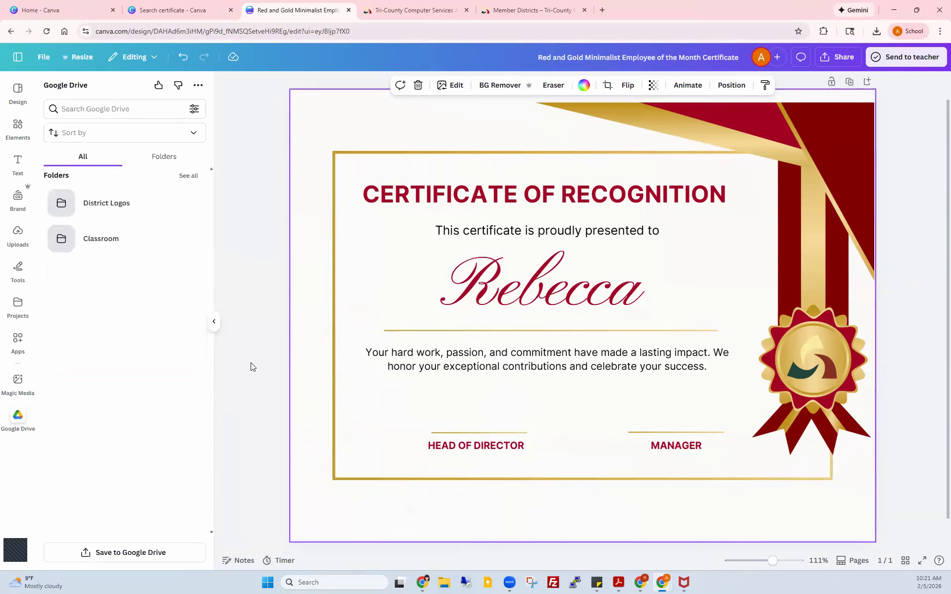
Step: Add the W logo from the District Logos folder to the certificate
click(90, 205)
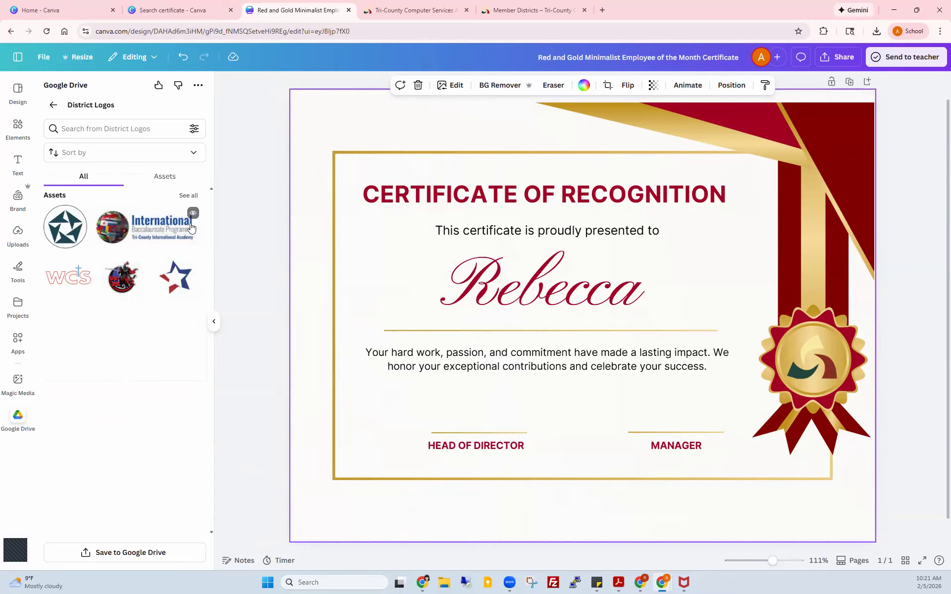
click(186, 198)
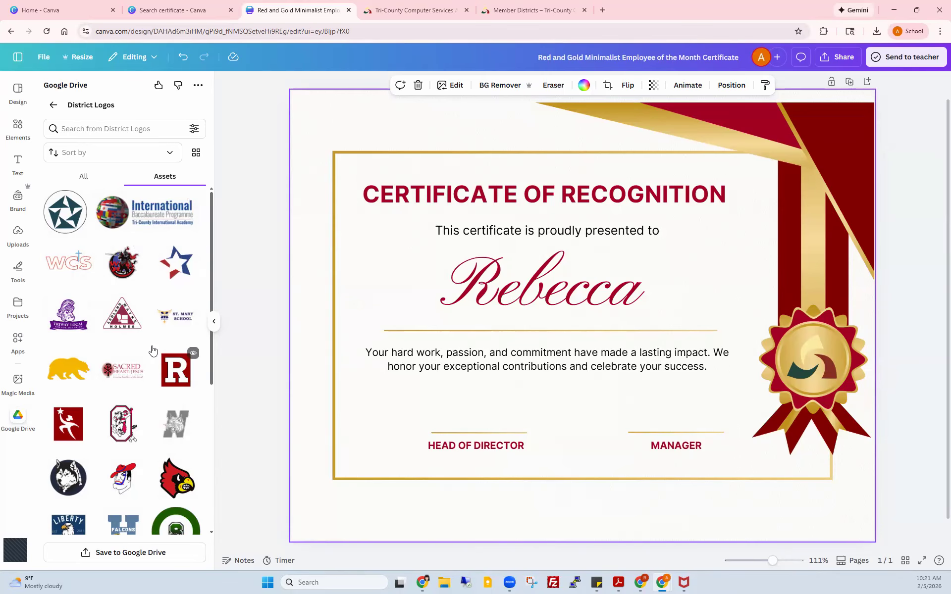
scroll(153, 351, down, 5)
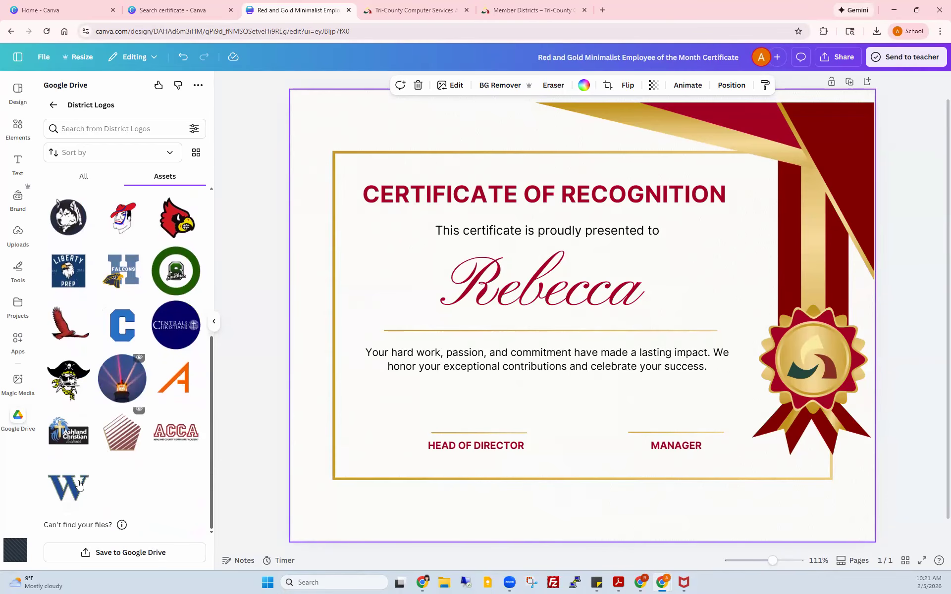
click(73, 491)
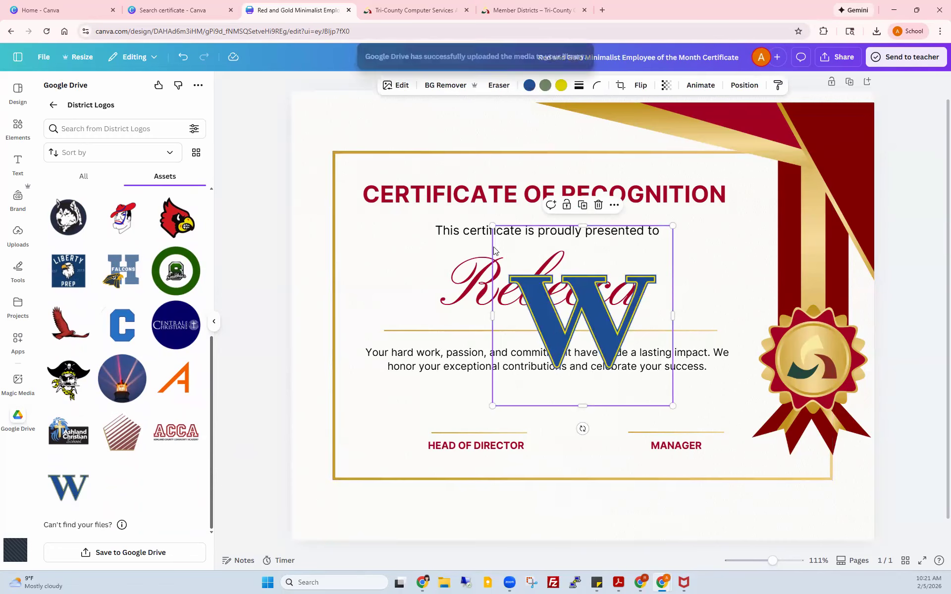
Step: Delete the seal's centre emblem and fit the shrunken W logo into its place
drag(496, 224, 590, 318)
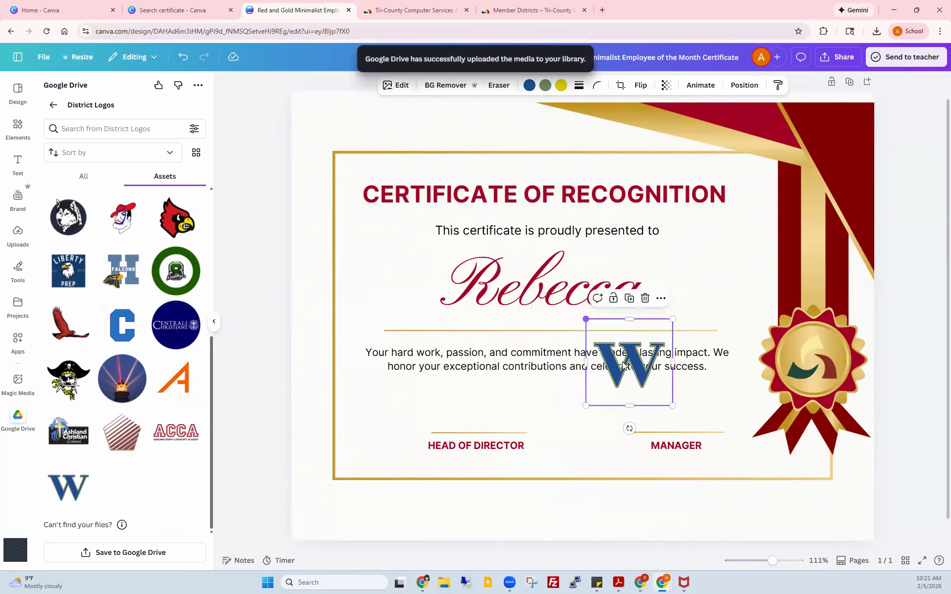
drag(638, 367, 379, 442)
click(806, 348)
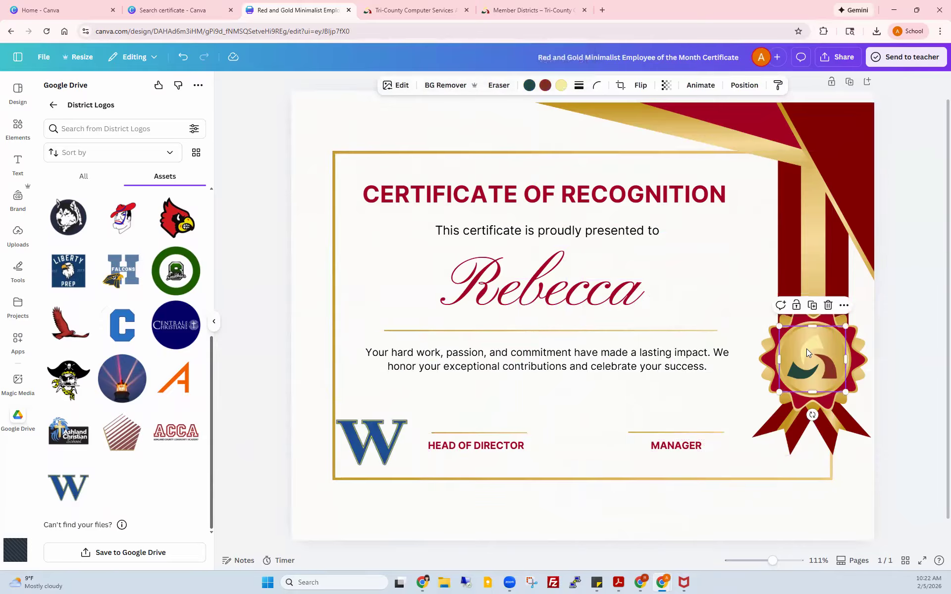
key(Delete)
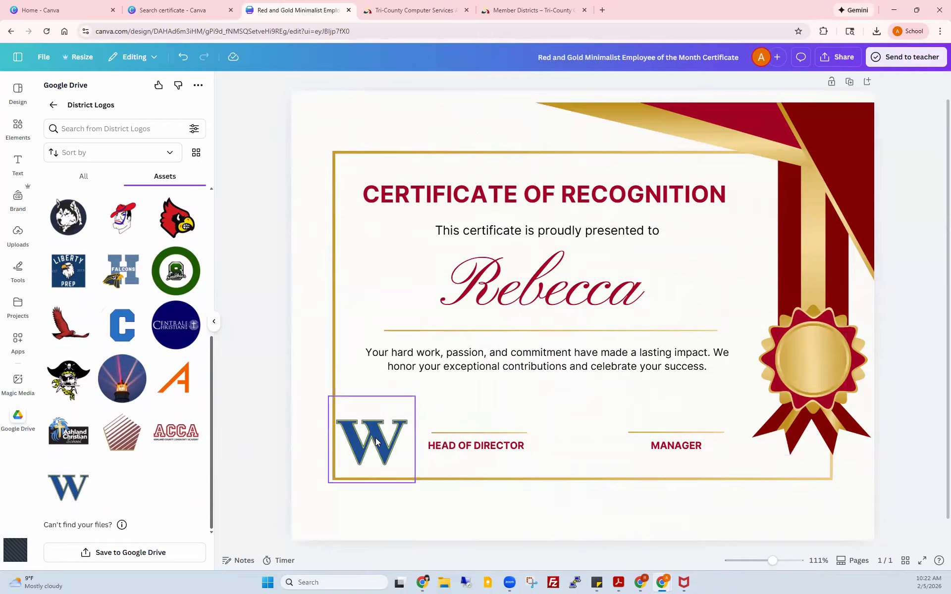
click(380, 441)
drag(747, 370, 825, 360)
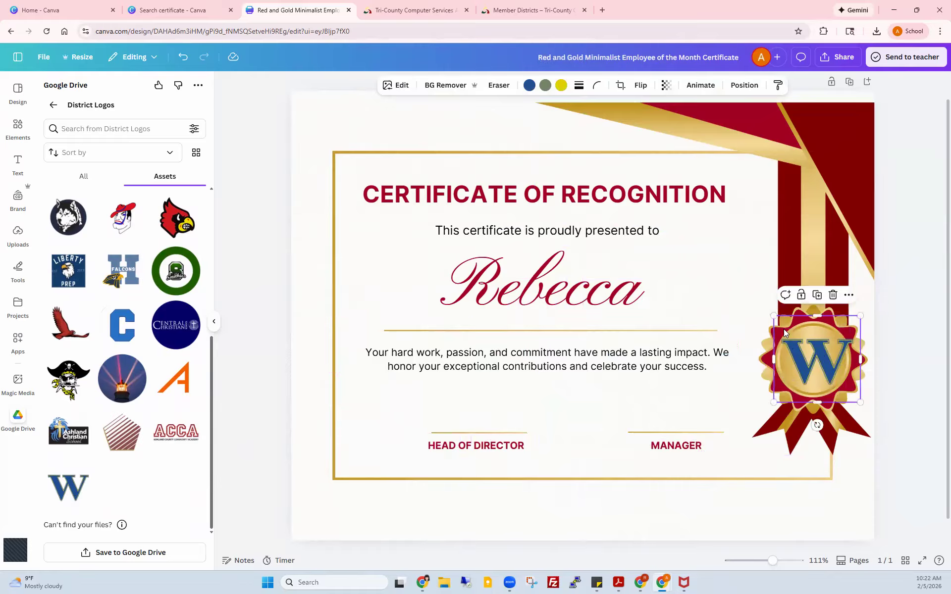
drag(784, 325, 852, 335)
drag(811, 377, 807, 366)
click(311, 230)
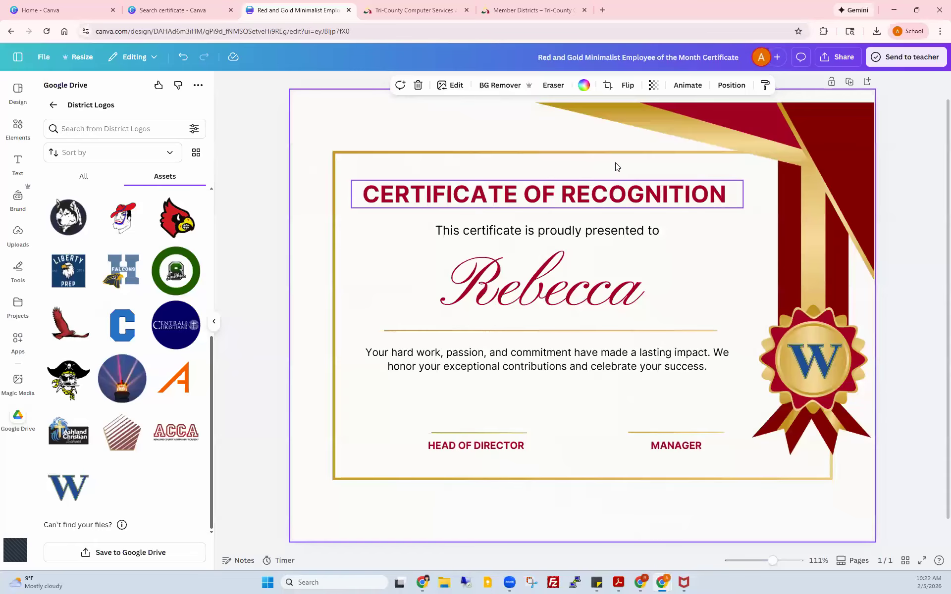
Step: Copy the share link with access set to Anyone with the link, Can view
click(837, 58)
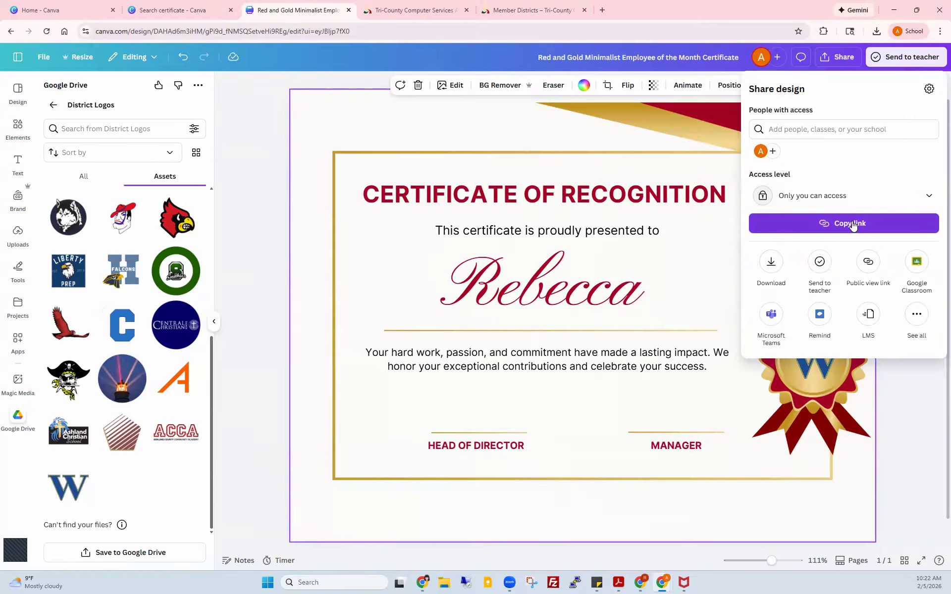
click(850, 224)
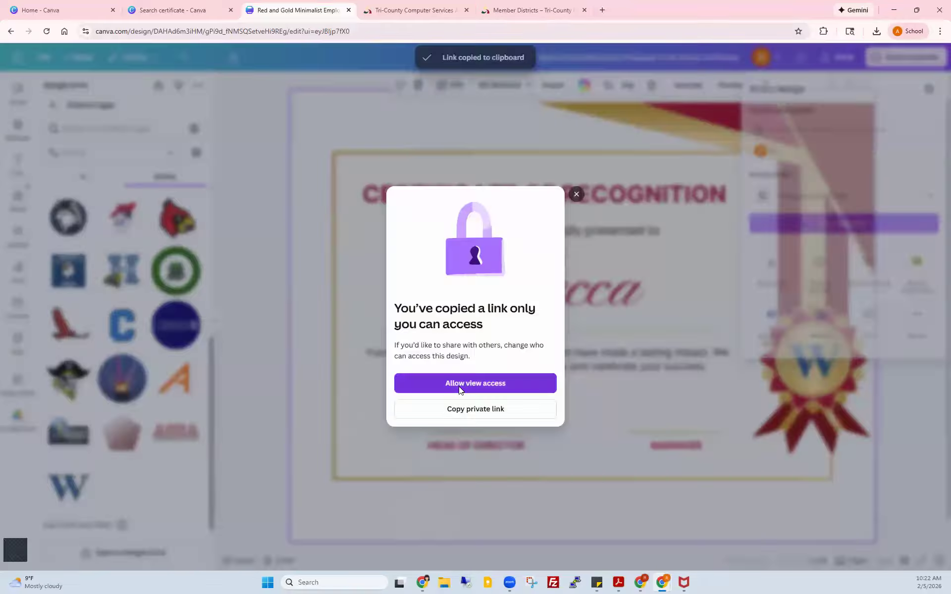
click(459, 389)
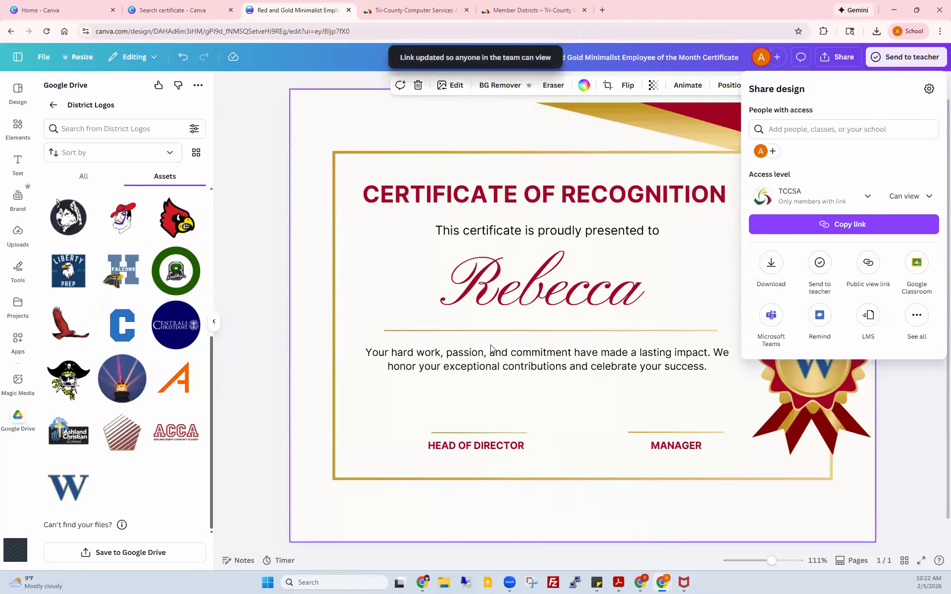
click(867, 198)
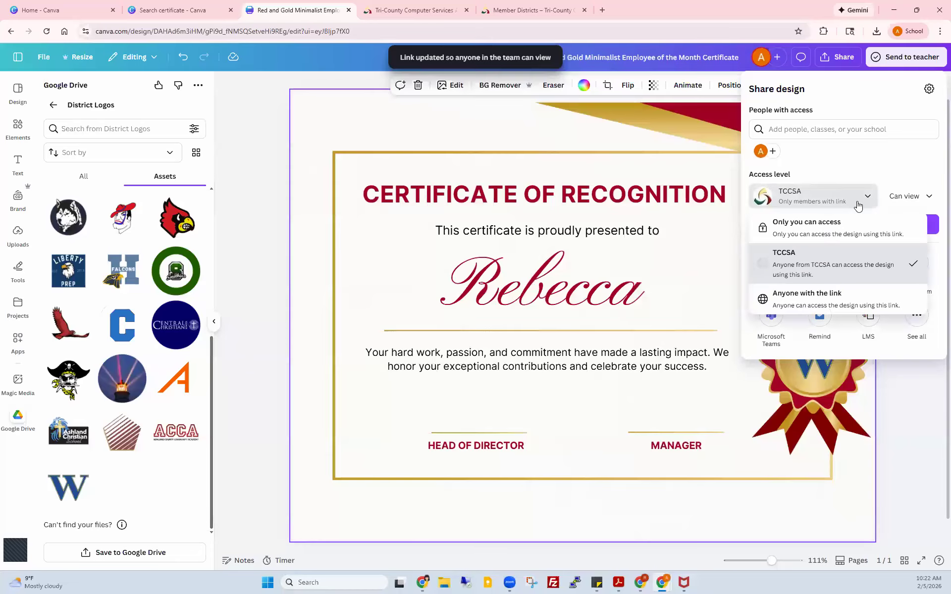
click(802, 301)
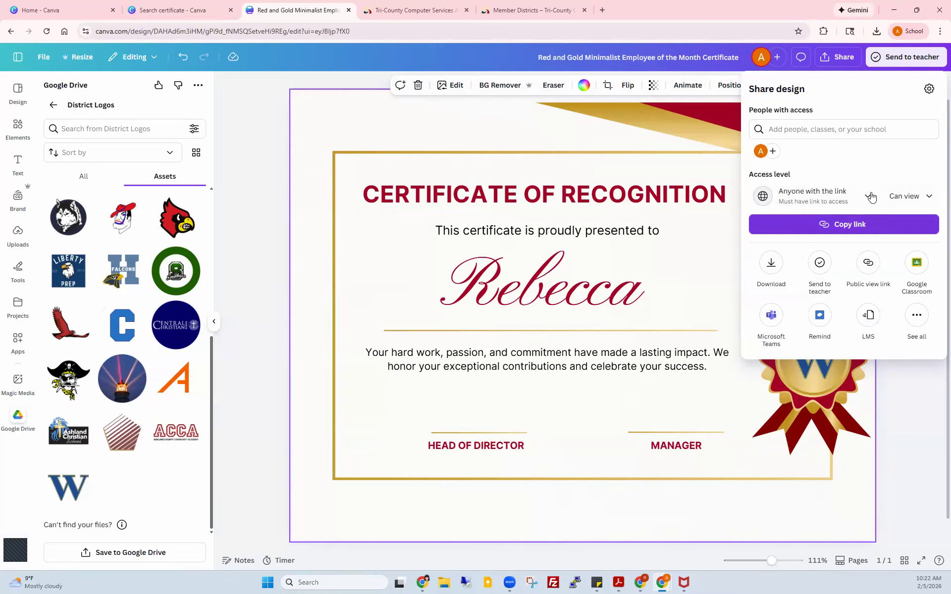
click(908, 197)
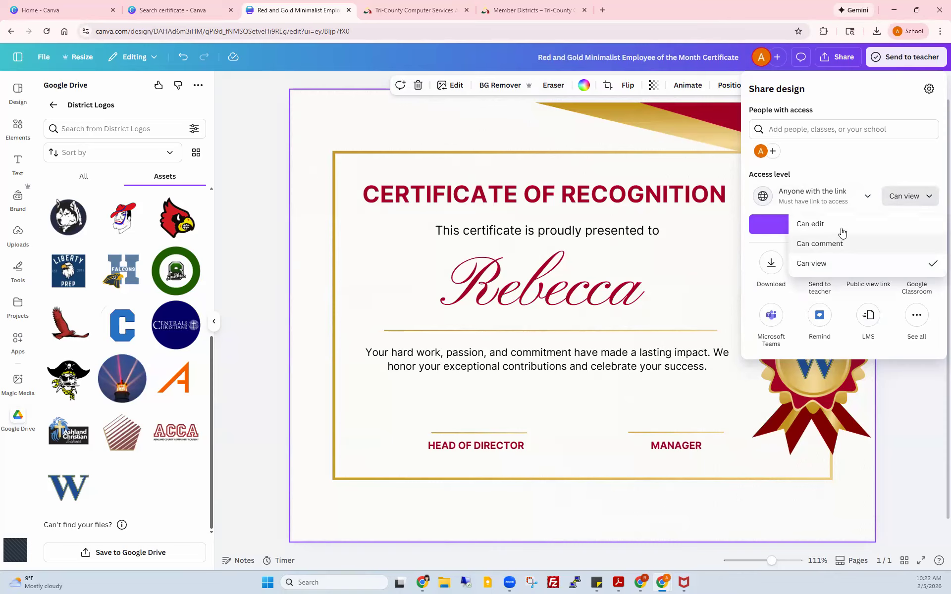
click(854, 263)
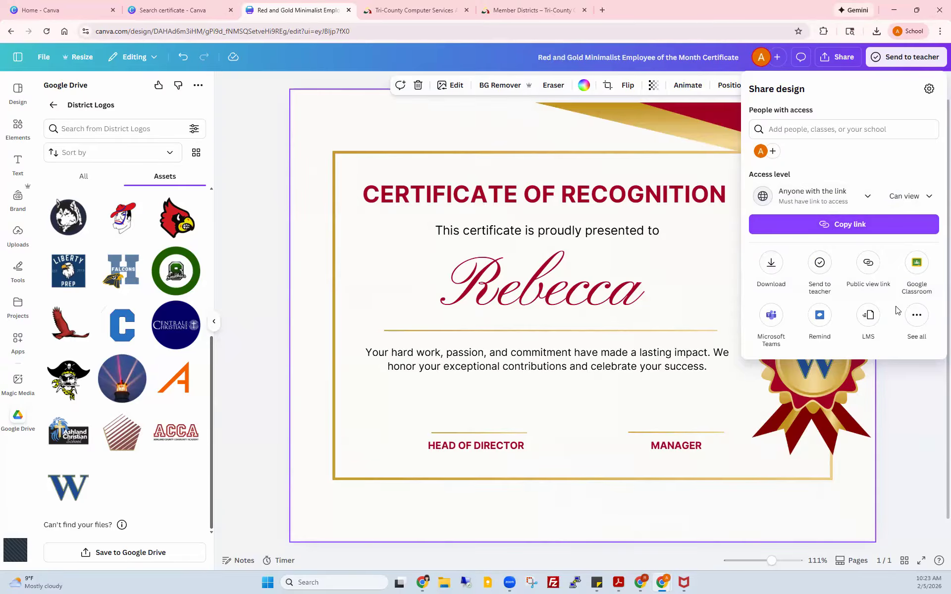
click(914, 317)
Step: Scroll through the More ways to publish list and open the Download settings
scroll(882, 315, down, 5)
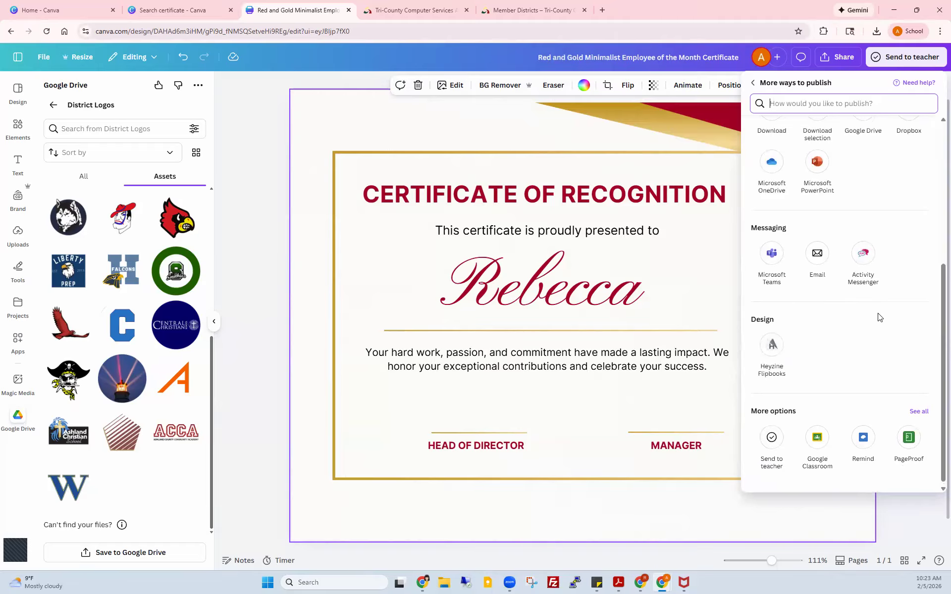
scroll(879, 317, up, 3)
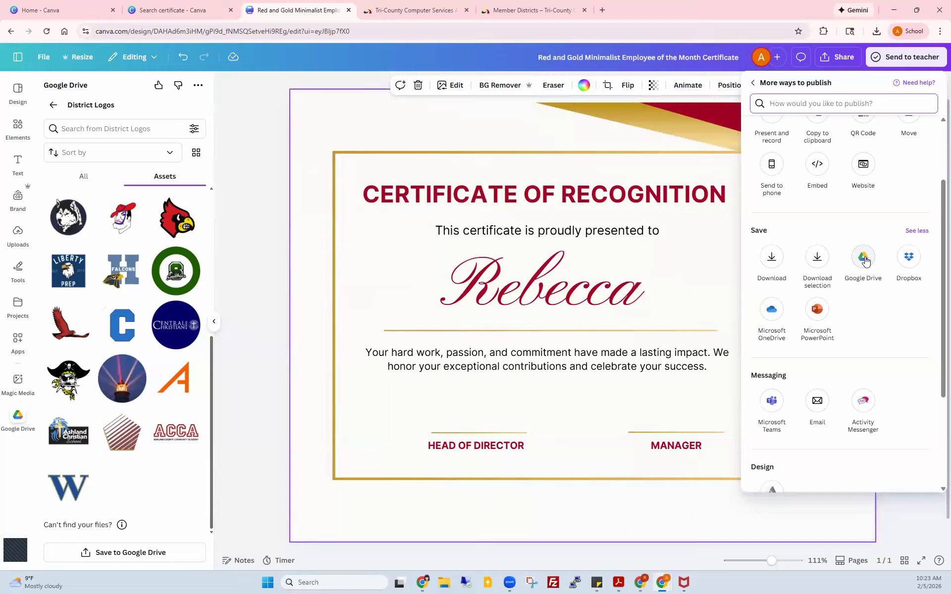
scroll(864, 261, up, 2)
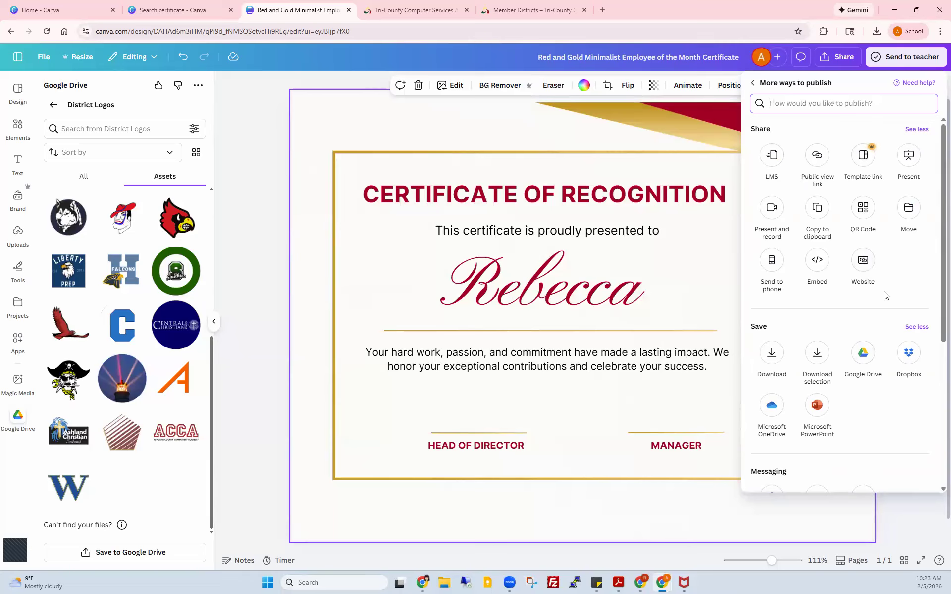
click(770, 353)
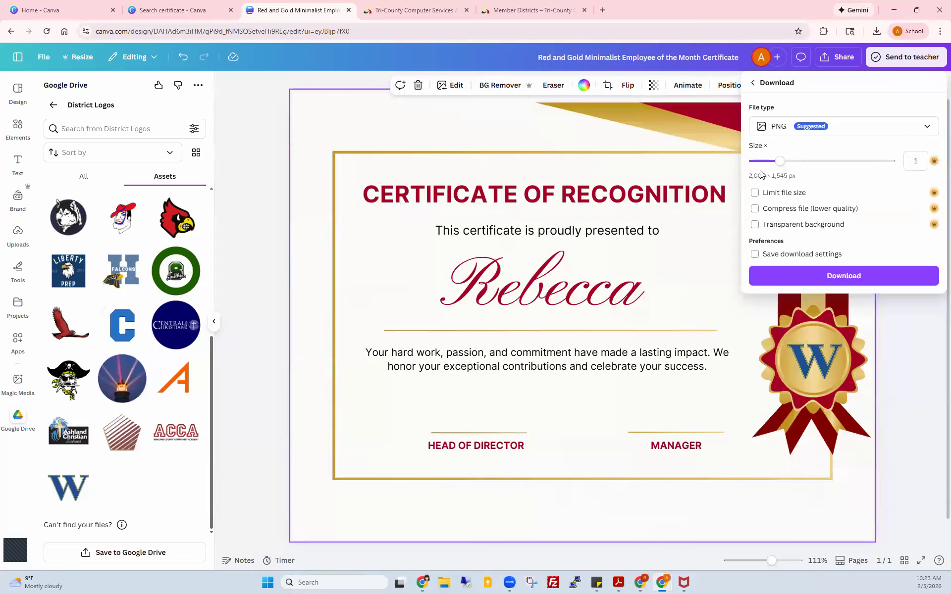
Step: Try PNG with a transparent background, then download the certificate as PDF Print instead
click(928, 128)
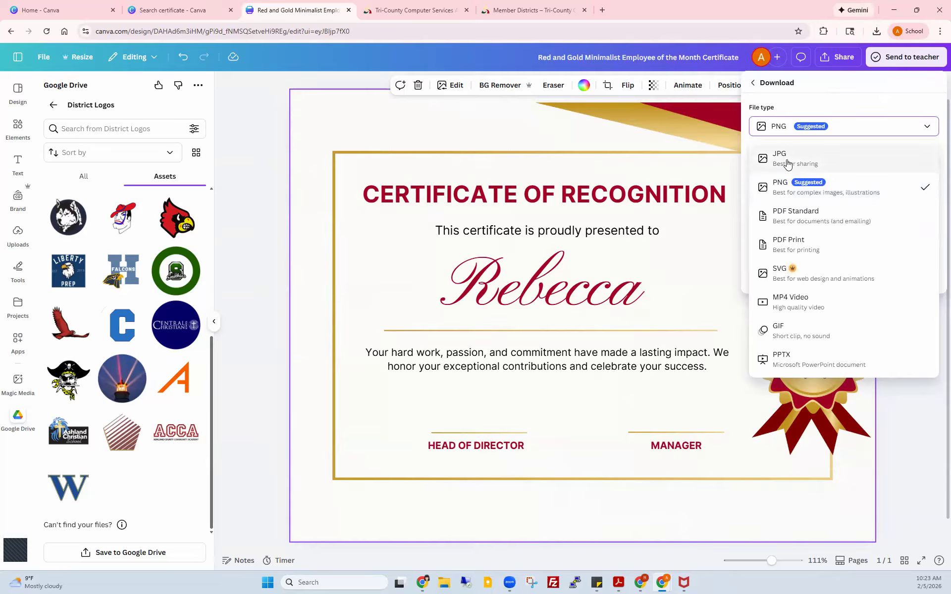
click(799, 245)
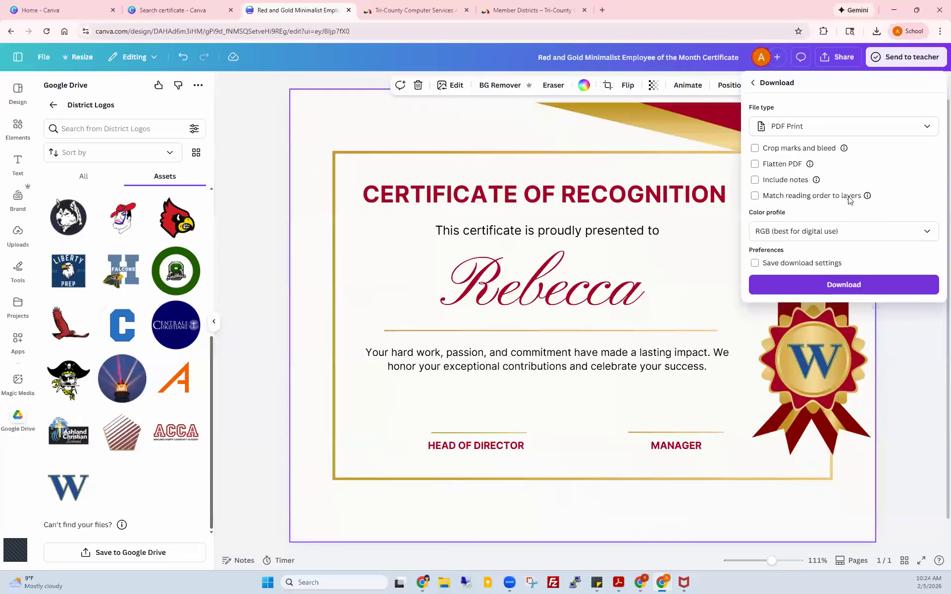
click(924, 127)
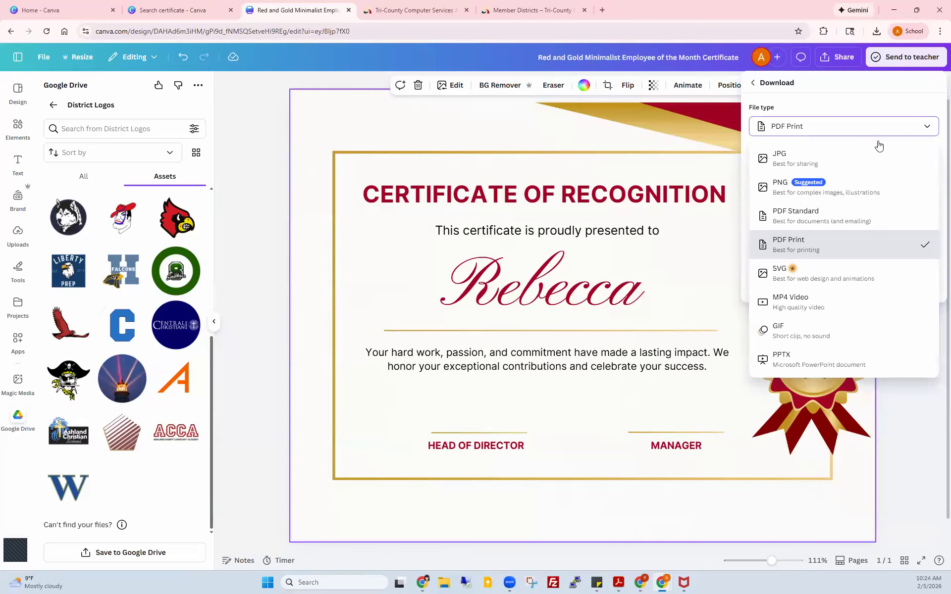
click(782, 188)
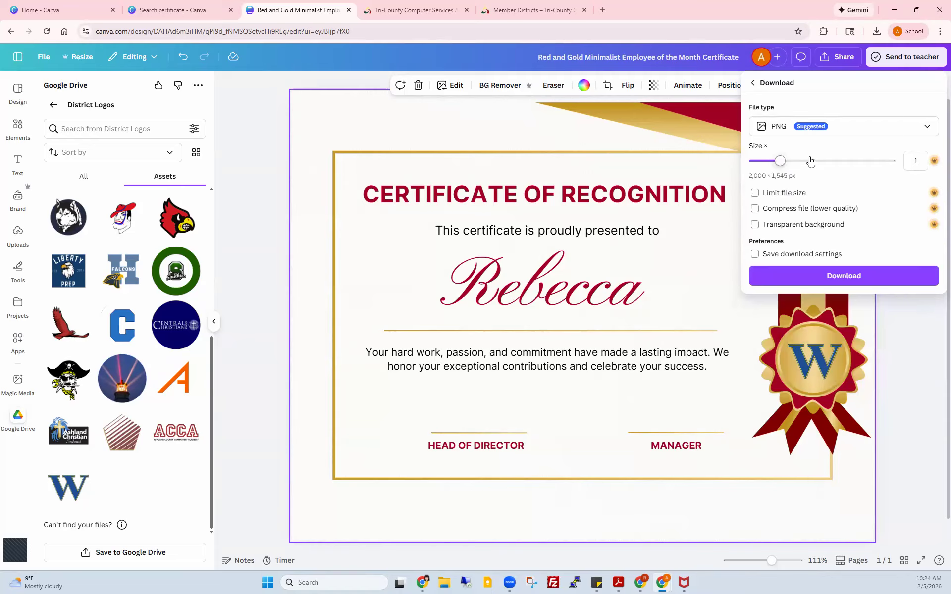
click(755, 227)
click(840, 130)
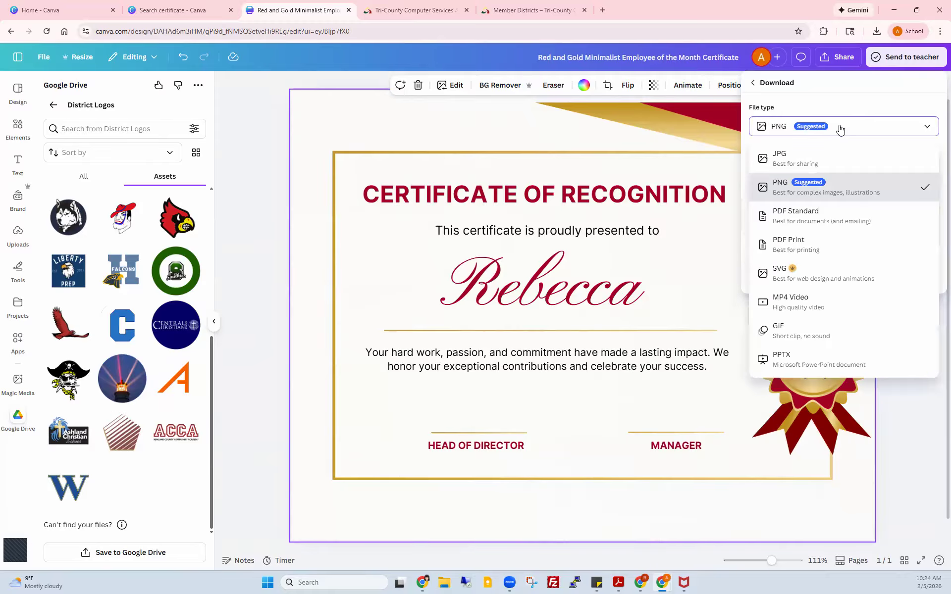
click(813, 248)
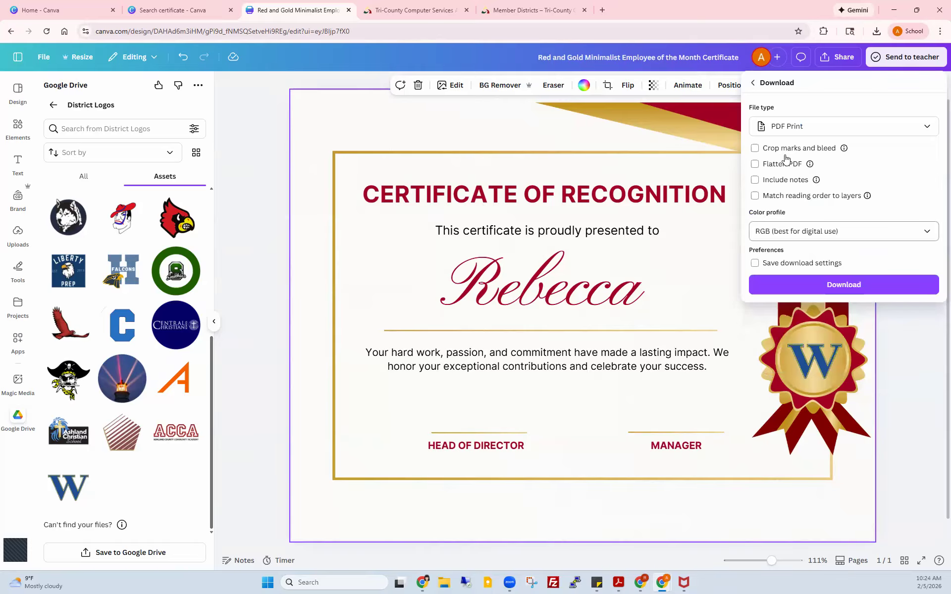
click(832, 284)
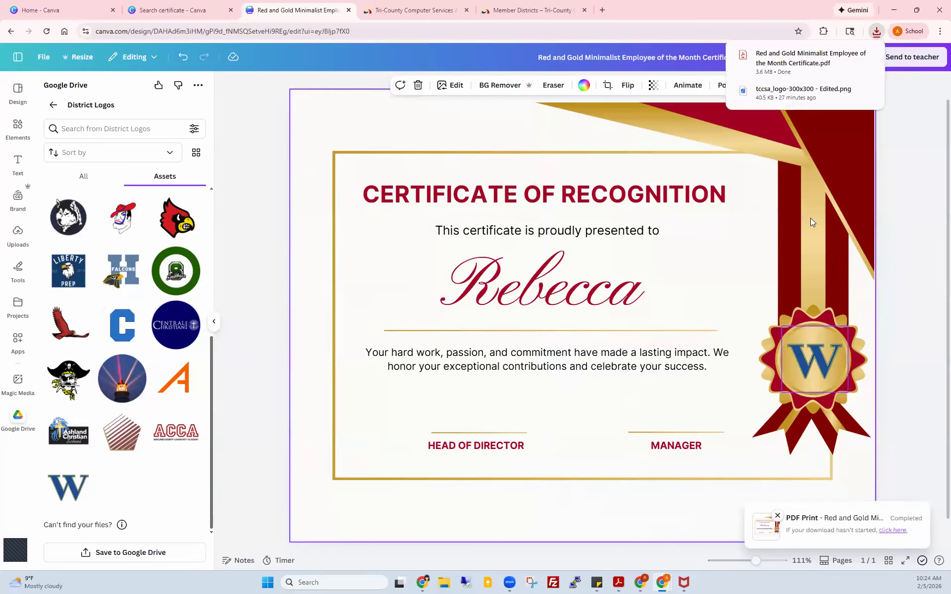
Step: Open the downloaded certificate PDF from Chrome's downloads in Adobe Acrobat
click(819, 63)
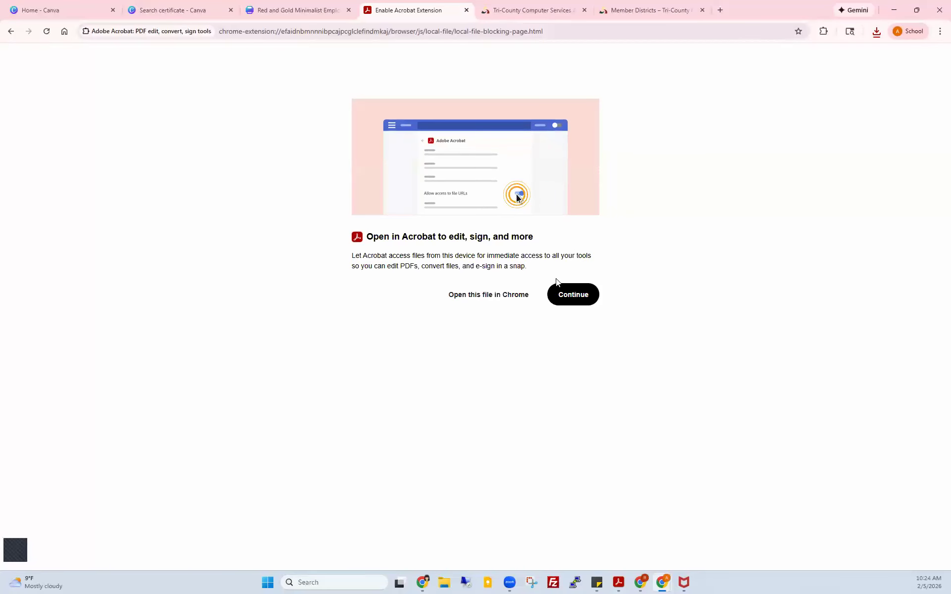
click(570, 297)
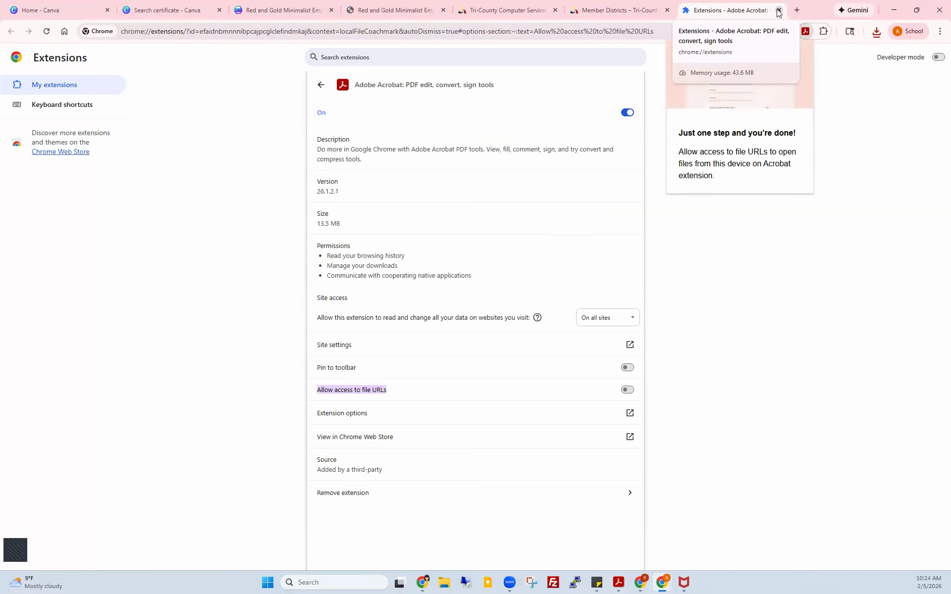
click(778, 11)
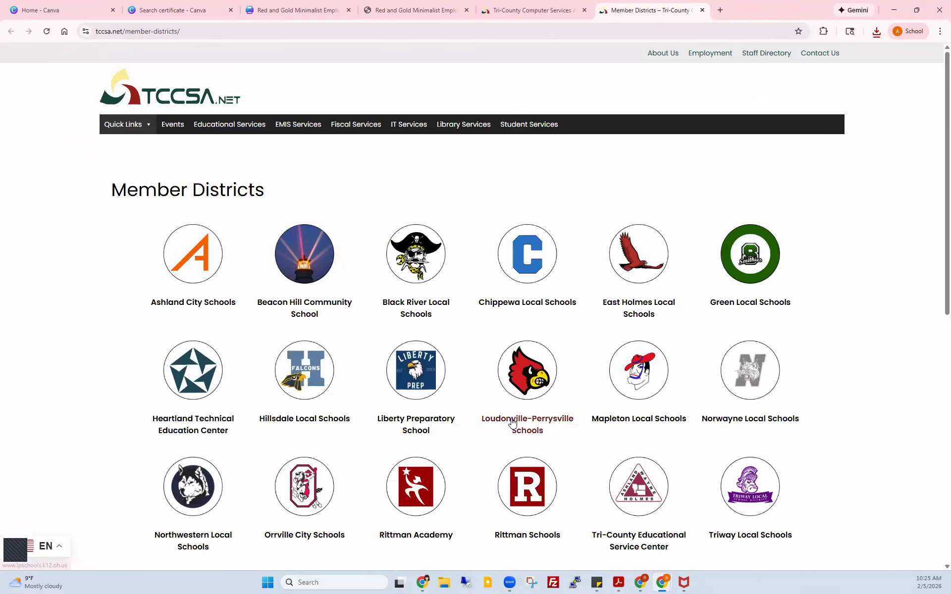
click(445, 583)
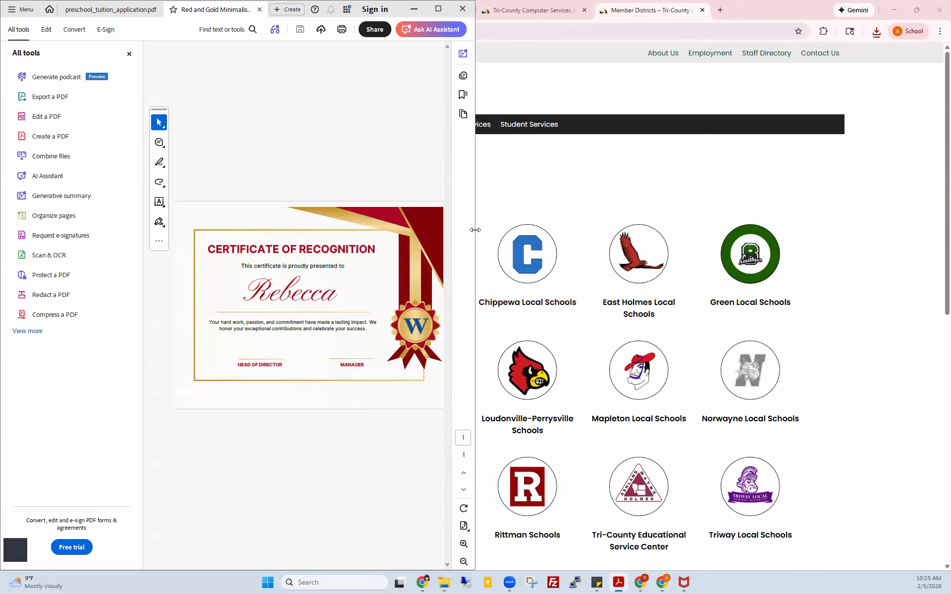
Step: Widen Acrobat to view the certificate, then close its document tab and minimize Acrobat
drag(476, 230, 851, 229)
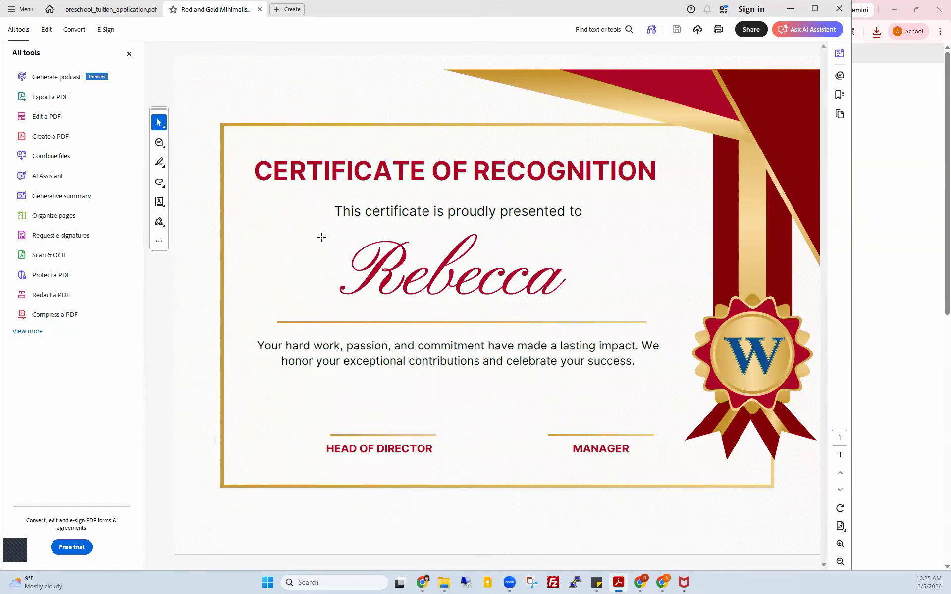
click(837, 9)
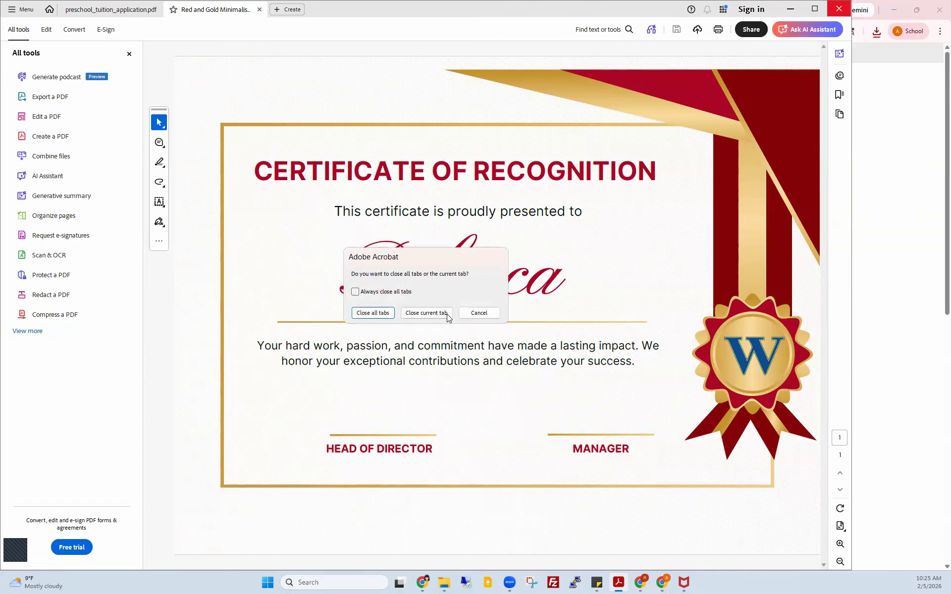
click(427, 313)
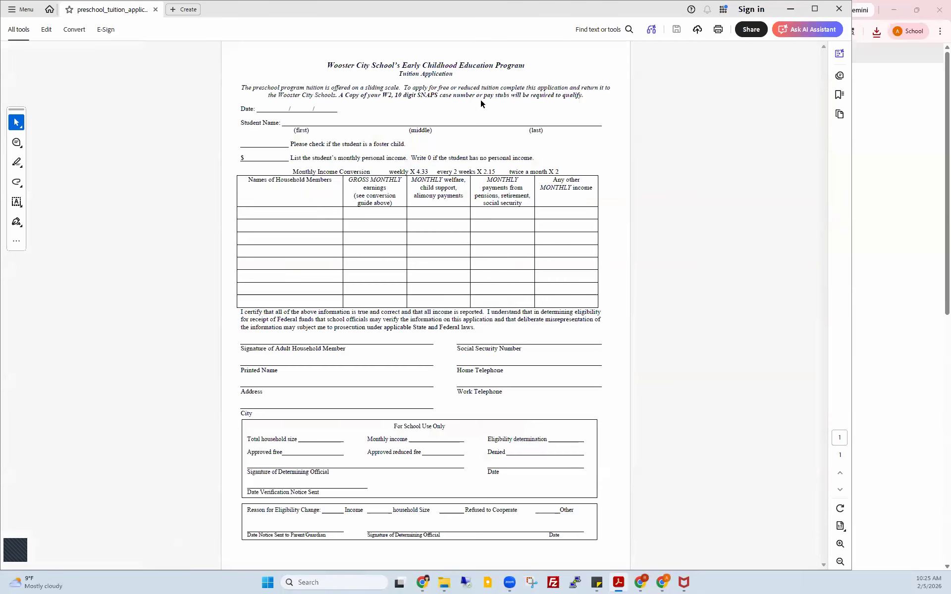
click(790, 8)
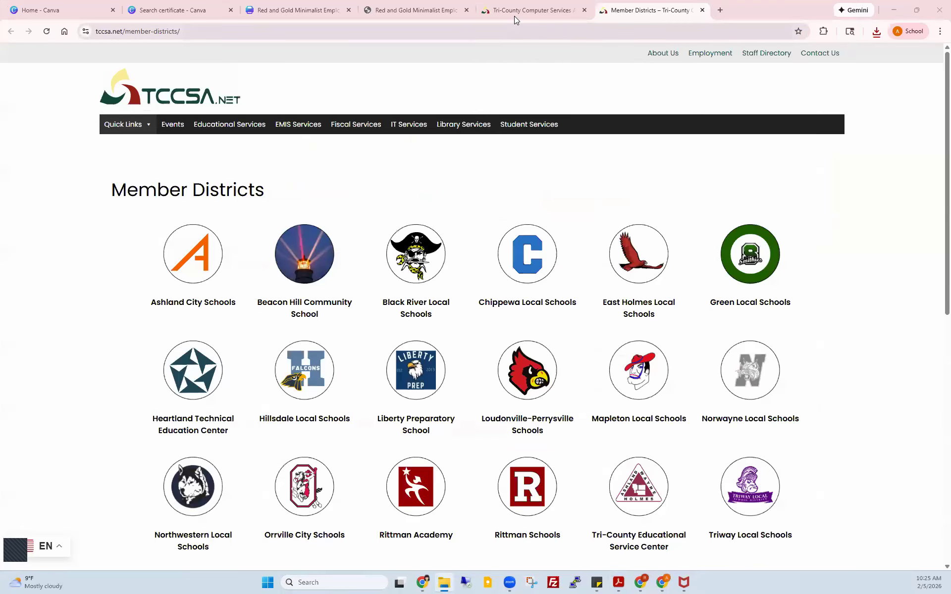
Step: Back in the Canva editor, retitle the red-and-gold certificate design 'Certificate Template'
click(322, 9)
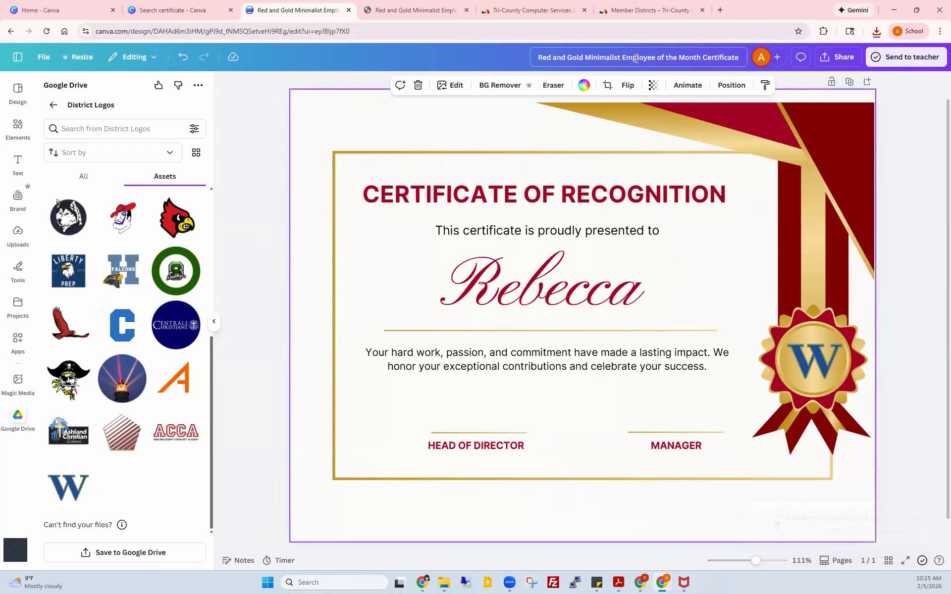
click(675, 58)
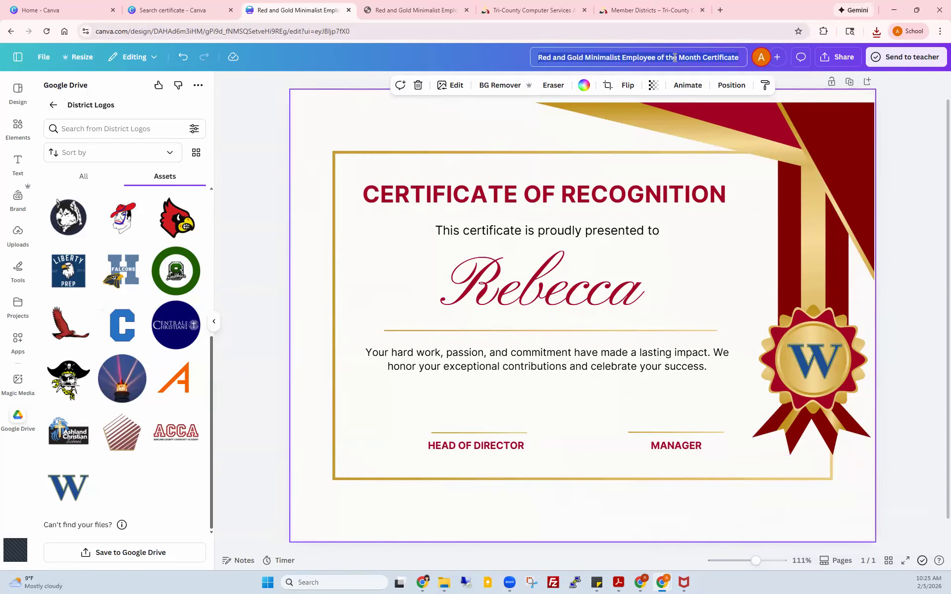
text(Certific)
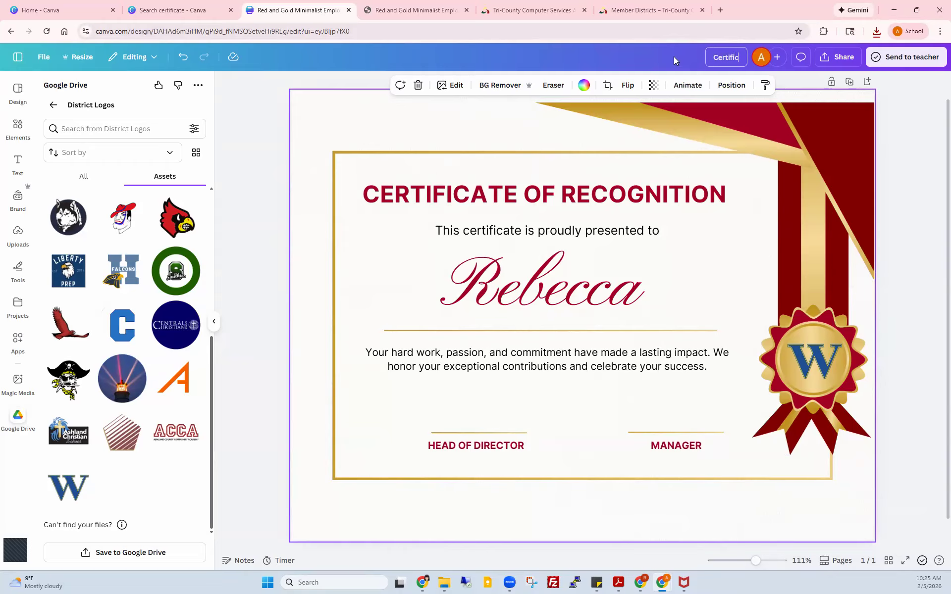
text(ate Templ)
text(ate)
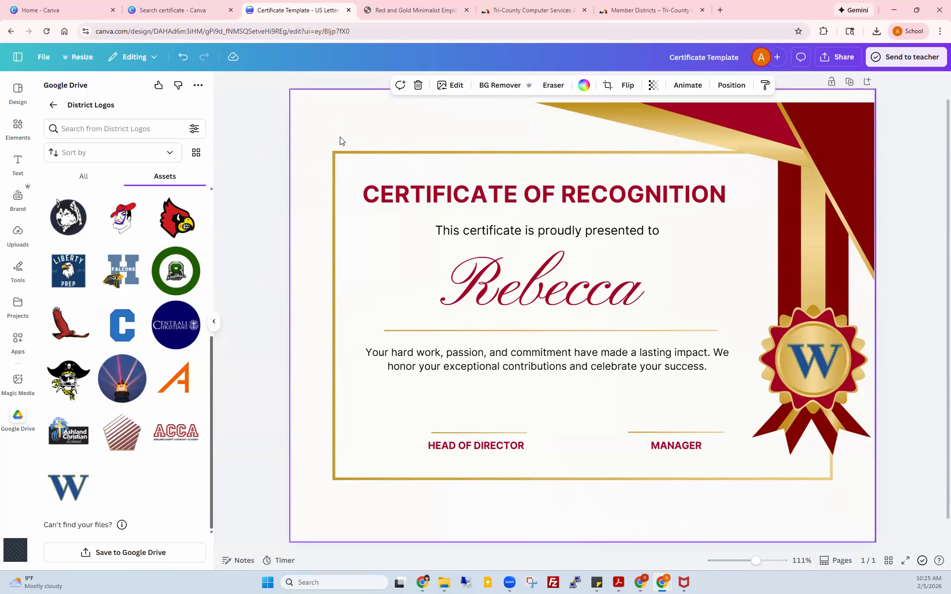
Step: Go to Projects and check that Certificate Template appears among the recent designs
click(17, 60)
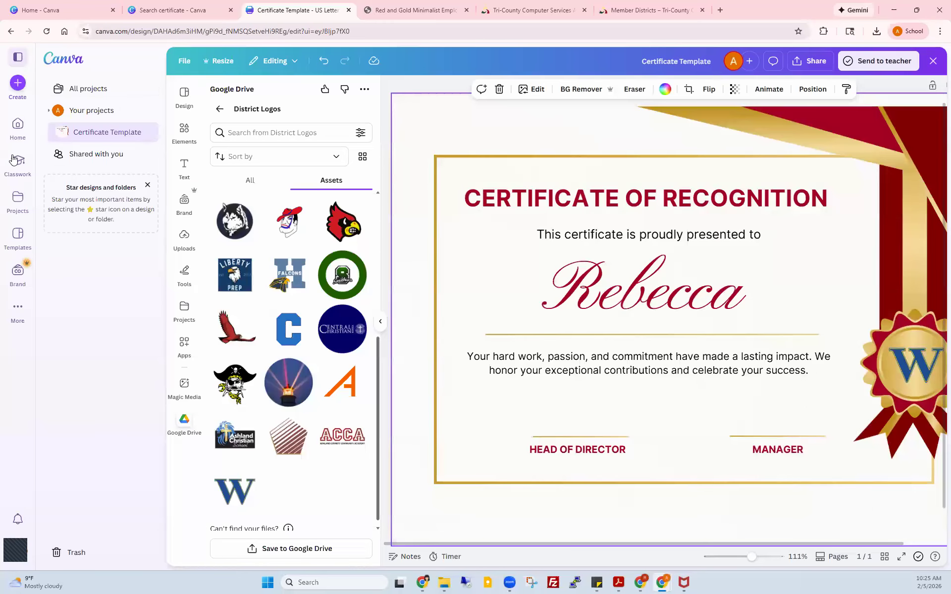
click(11, 196)
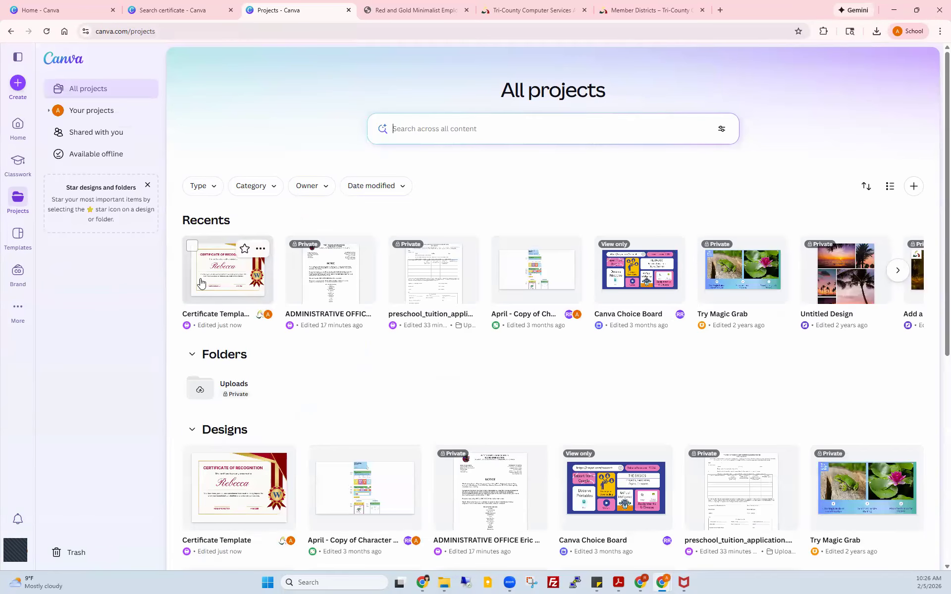
scroll(352, 395, down, 4)
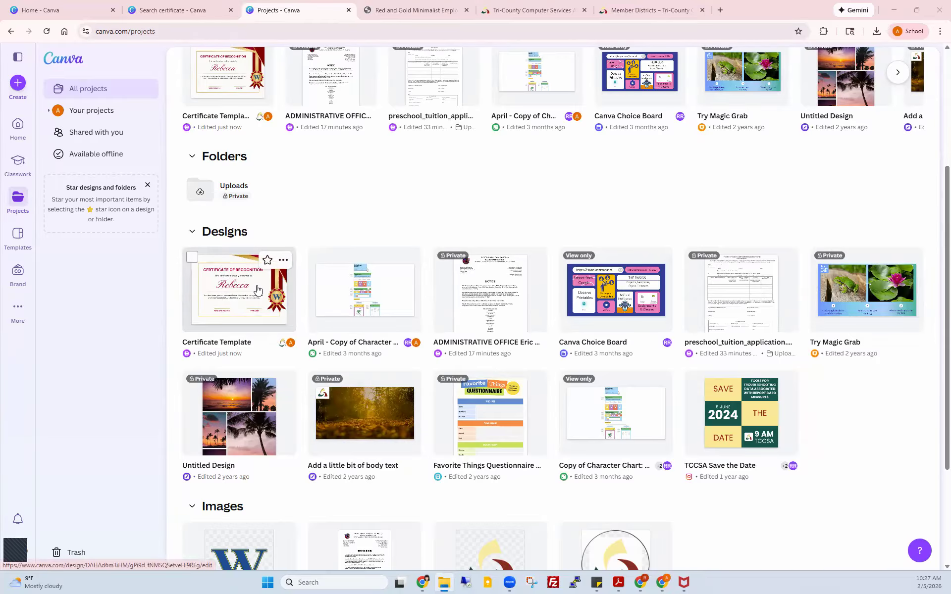
scroll(382, 214, up, 1)
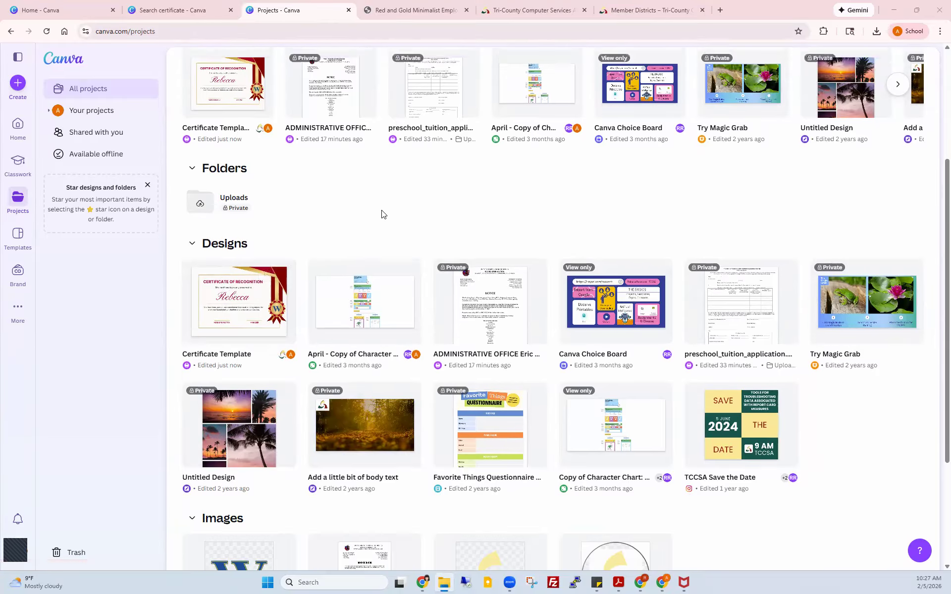
scroll(382, 214, up, 4)
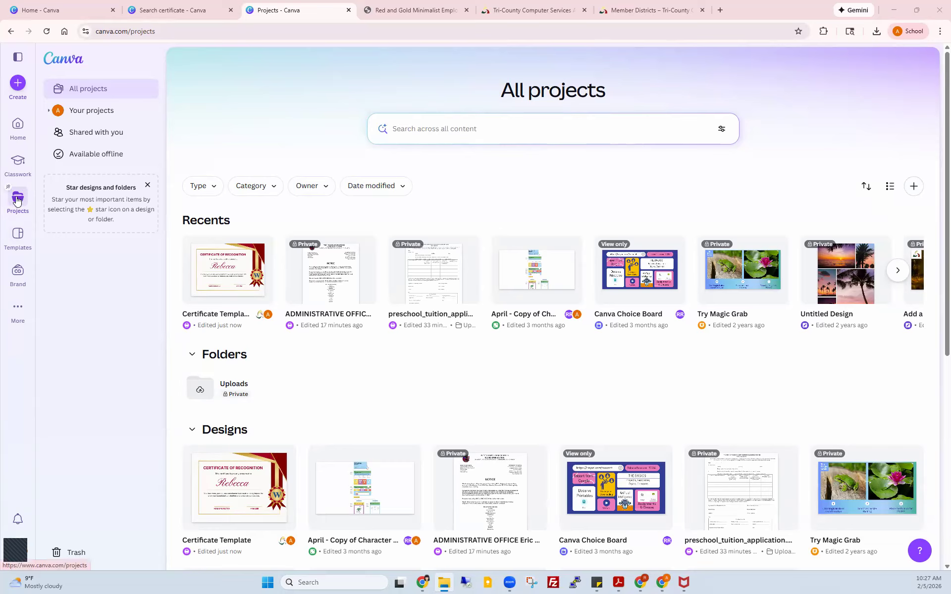
click(912, 191)
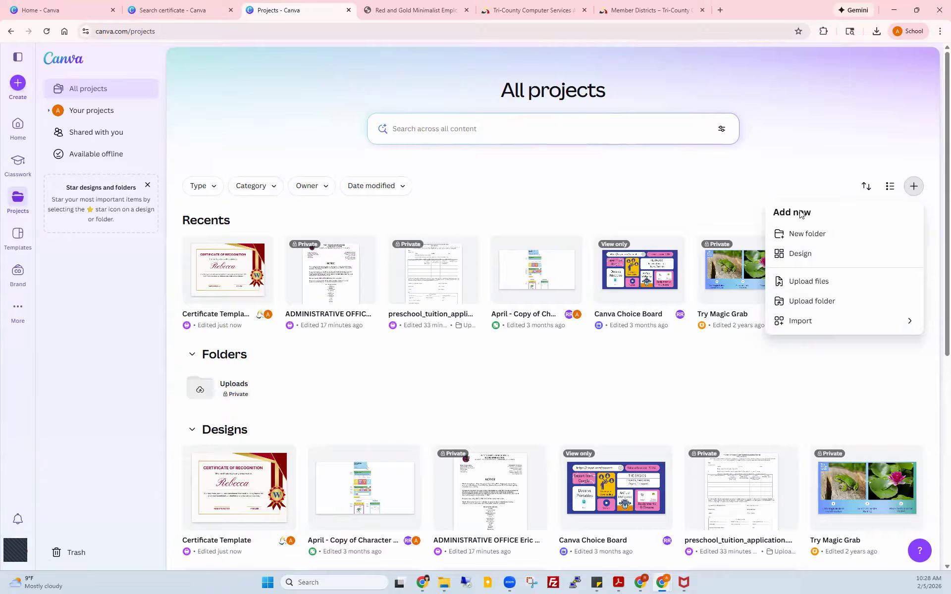
click(913, 187)
click(913, 187)
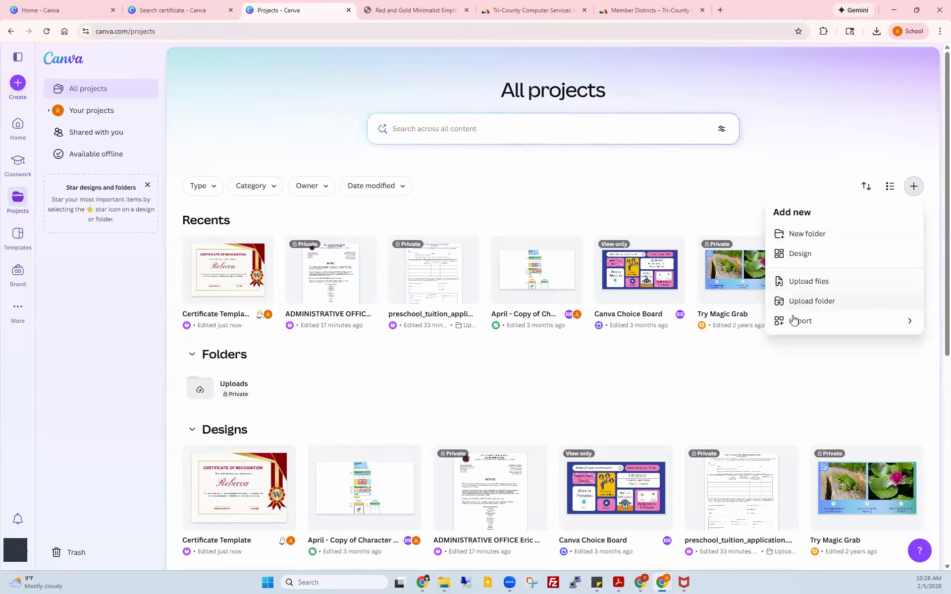
click(817, 323)
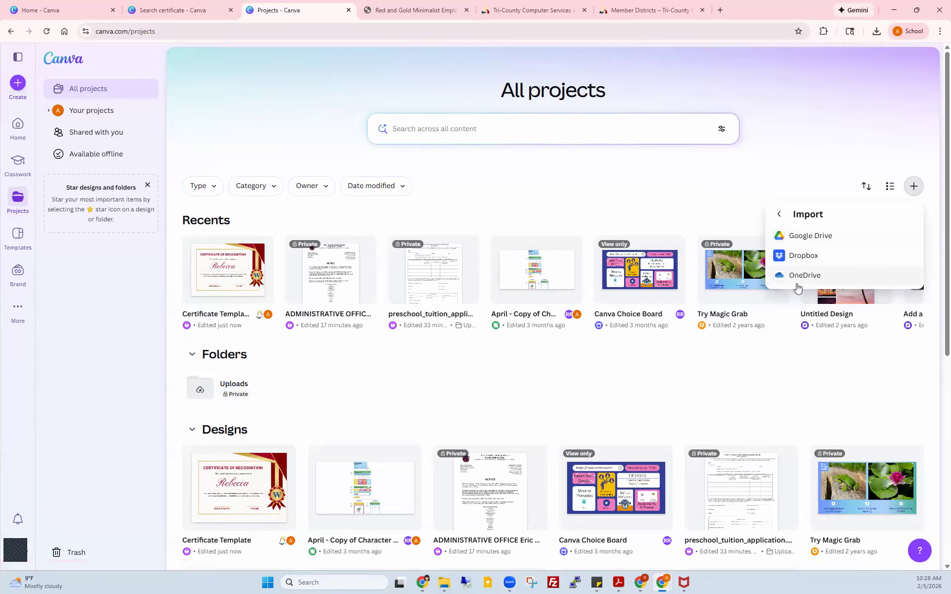
click(789, 236)
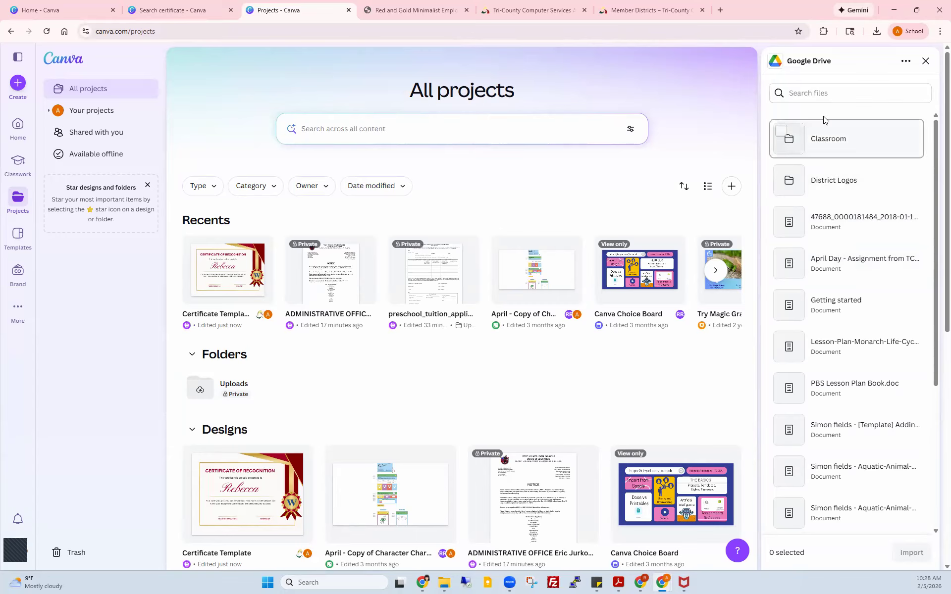
click(904, 61)
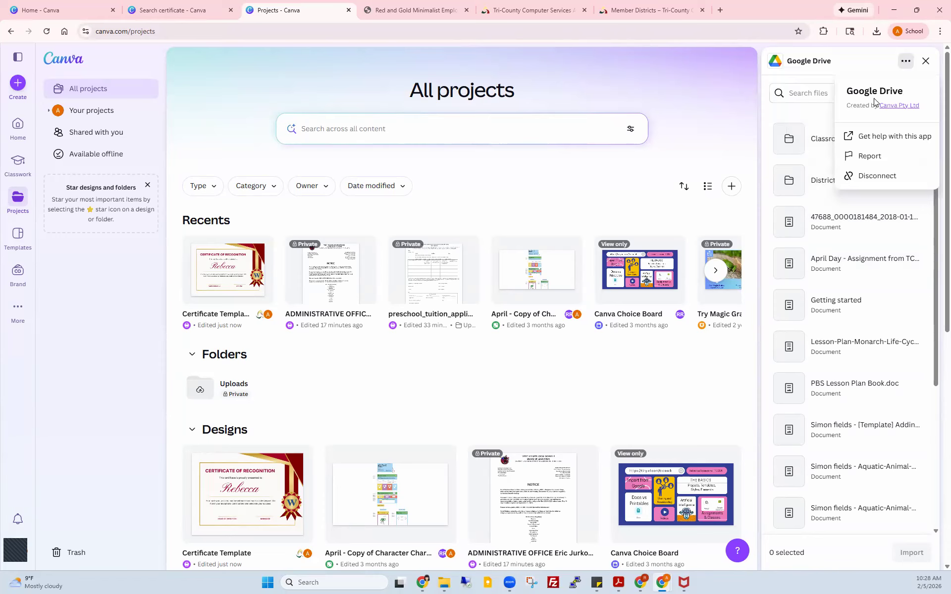
click(797, 93)
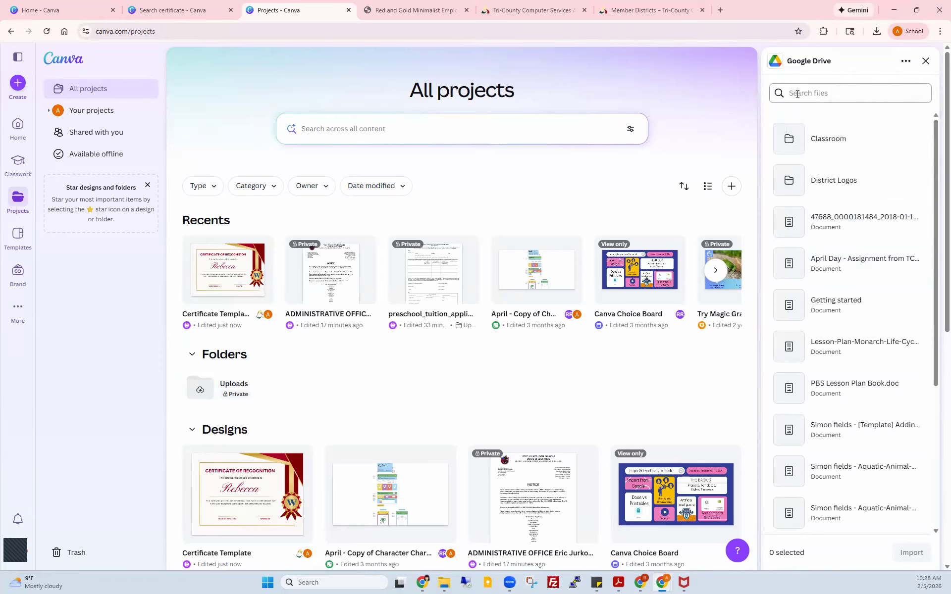
click(826, 184)
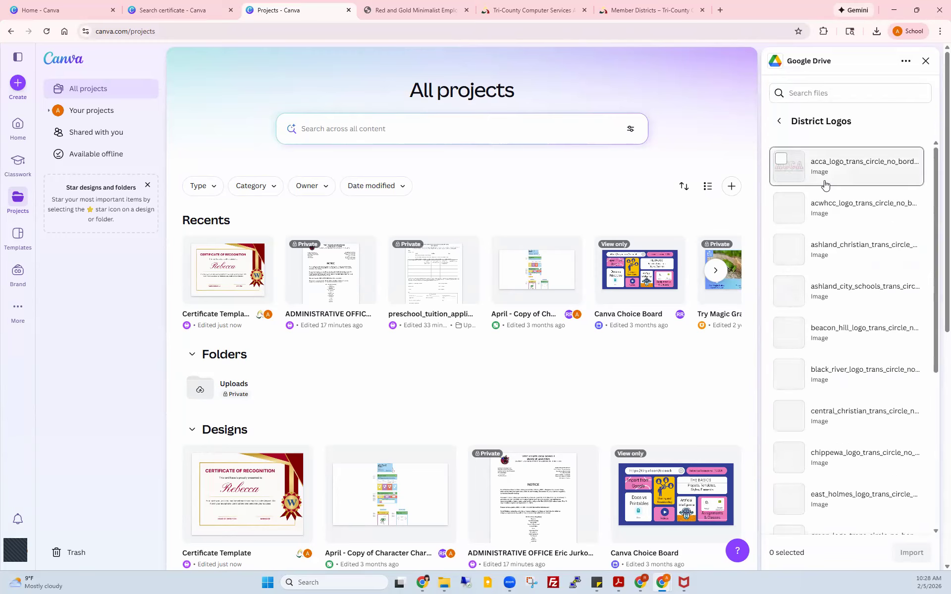
click(780, 123)
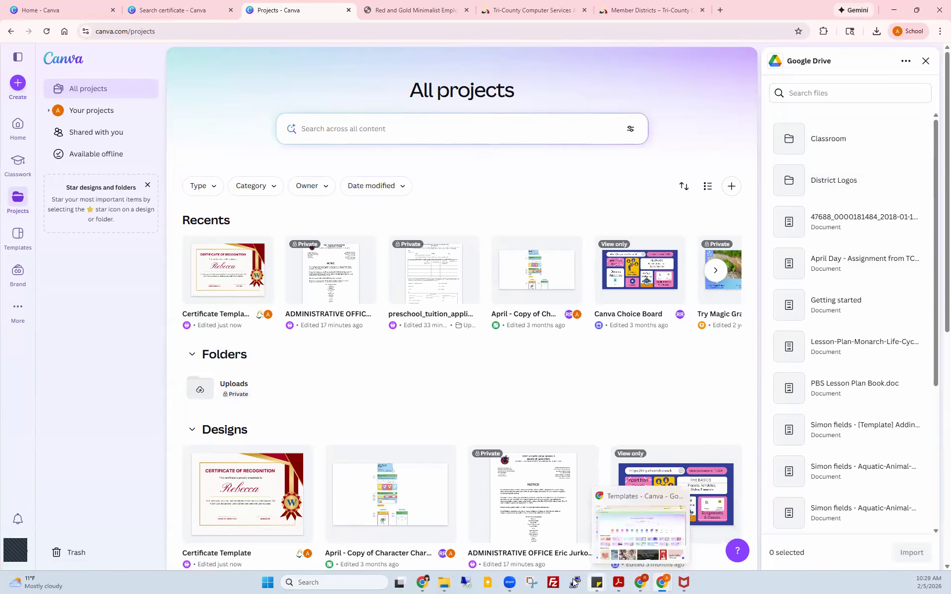
Step: In the other Canva window's Projects page, start a new import from Google Drive
mouse_move(422, 582)
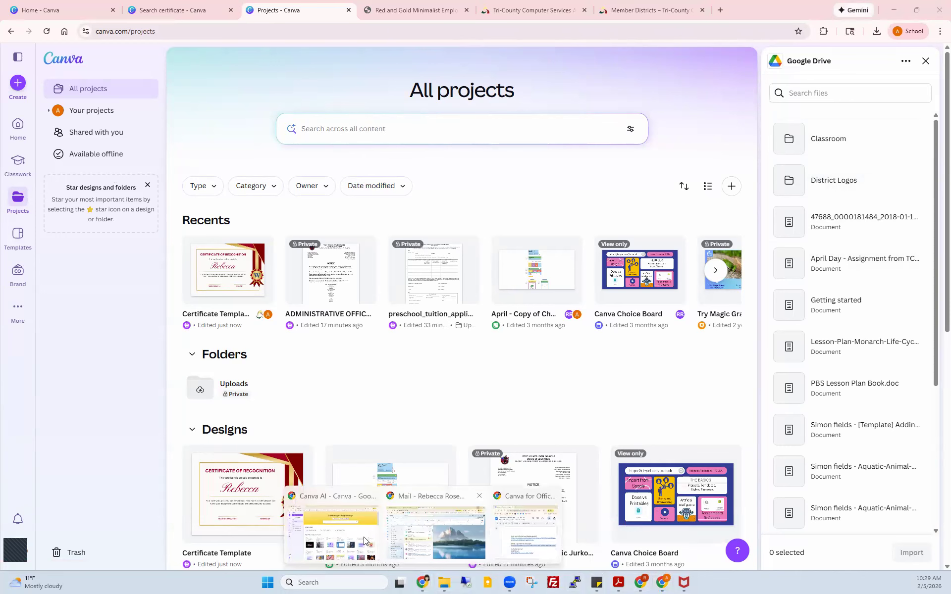
click(323, 525)
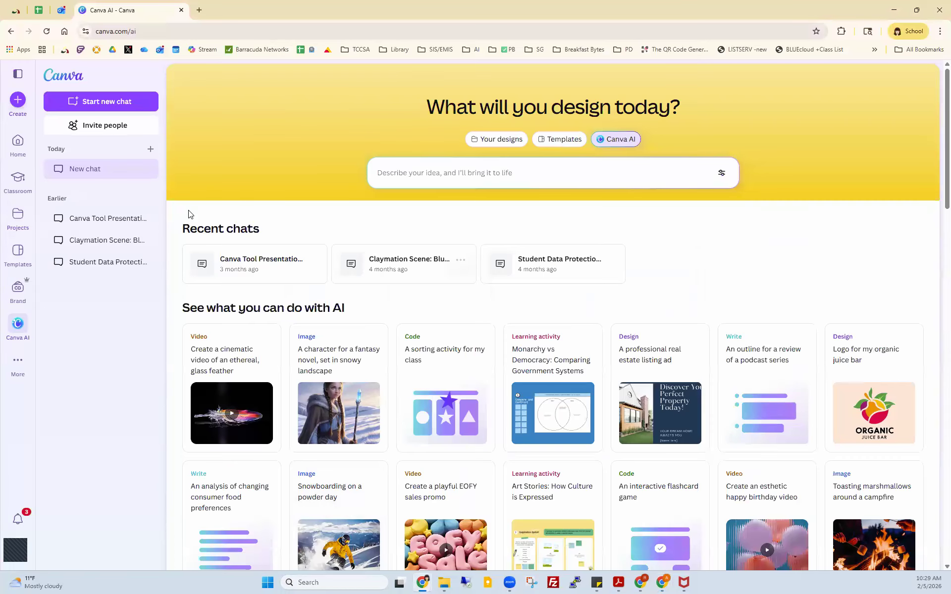
click(18, 218)
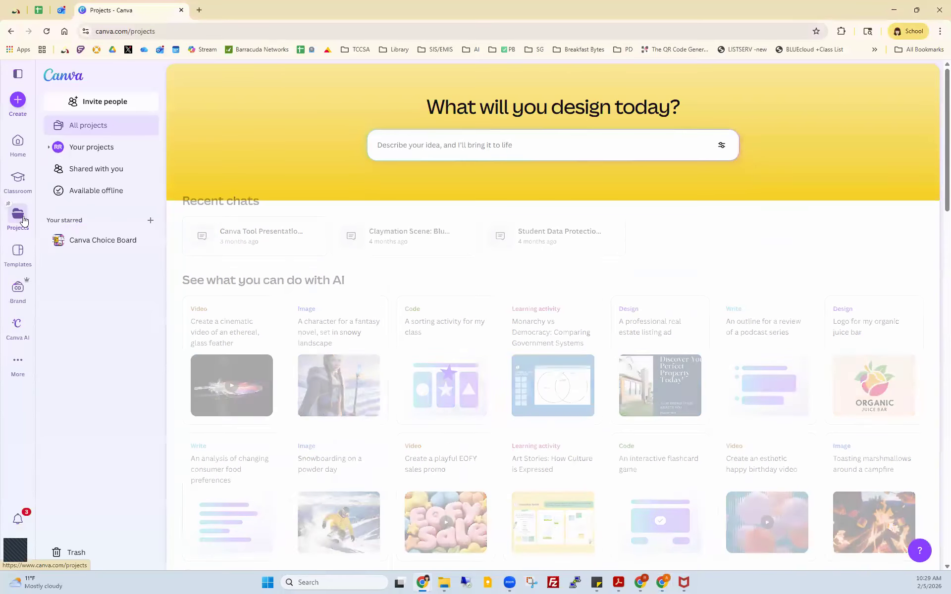
click(912, 210)
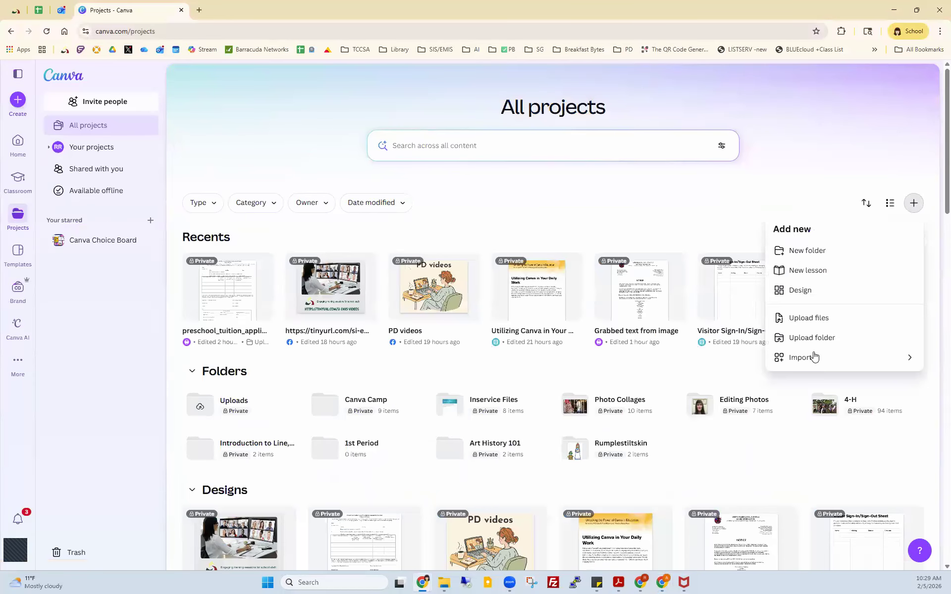
click(808, 361)
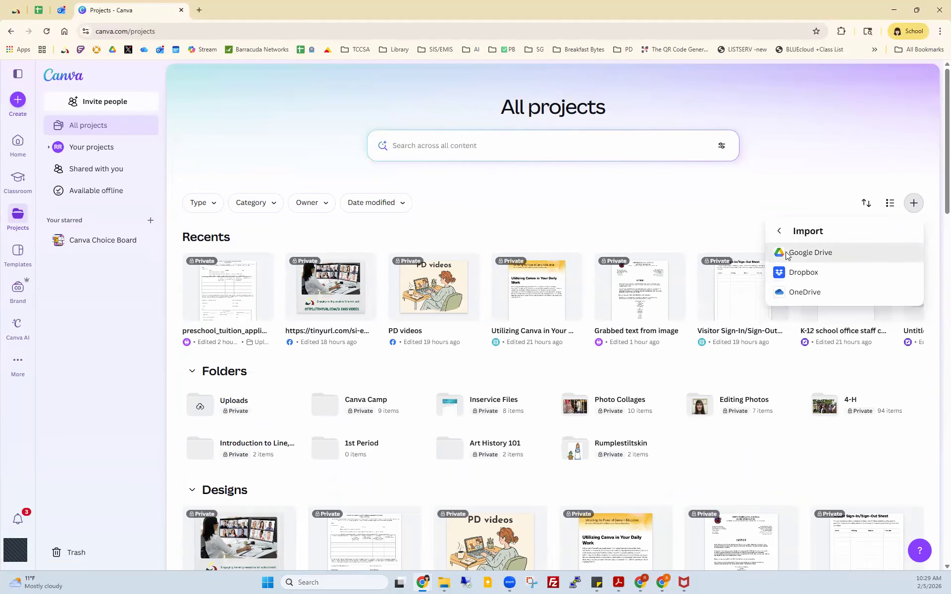
click(782, 254)
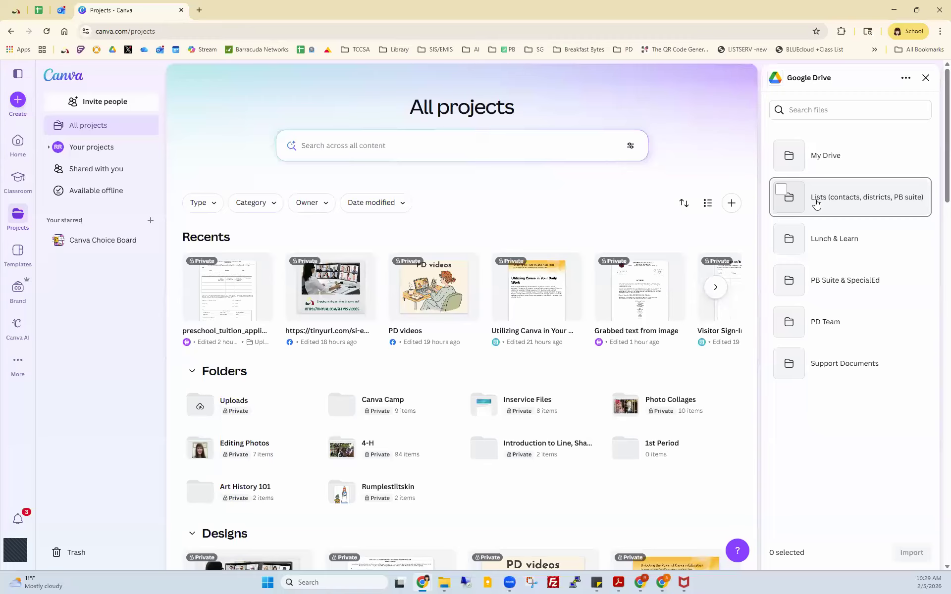
Step: Search Drive for 'c' and browse into the Canva > Inservice Resources folder
click(818, 117)
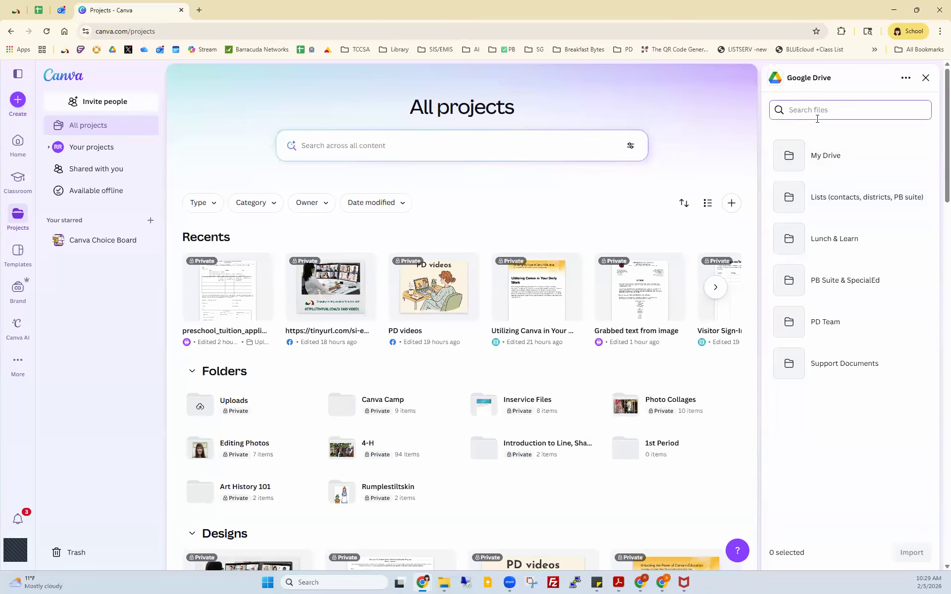
text(to)
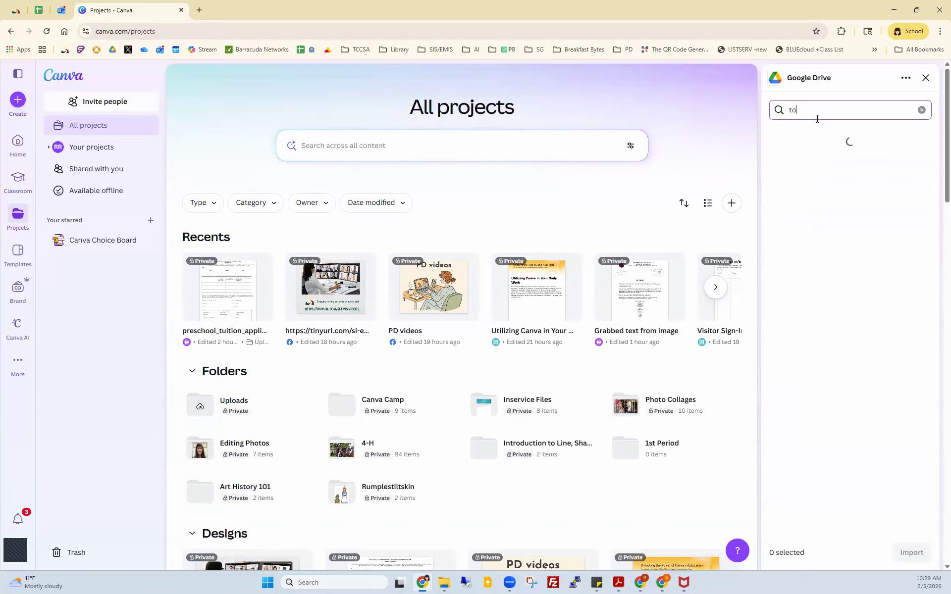
text(ol)
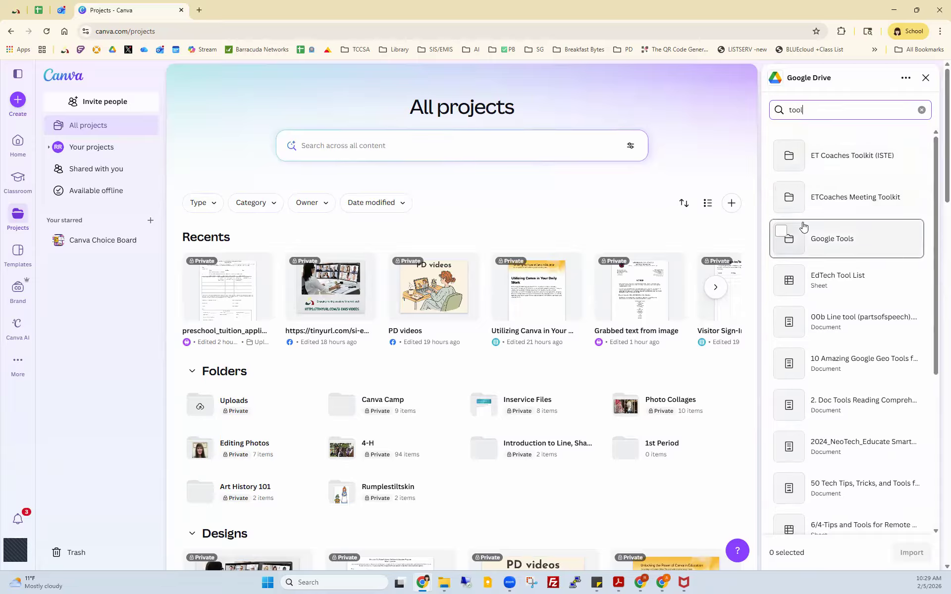
scroll(803, 226, down, 3)
scroll(793, 218, up, 3)
double_click(781, 108)
text(canva)
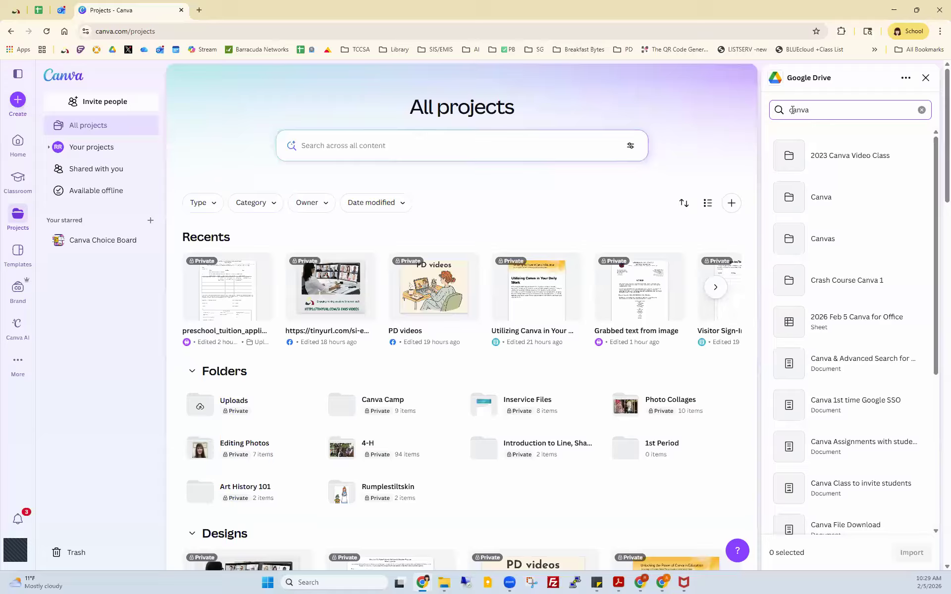
click(799, 197)
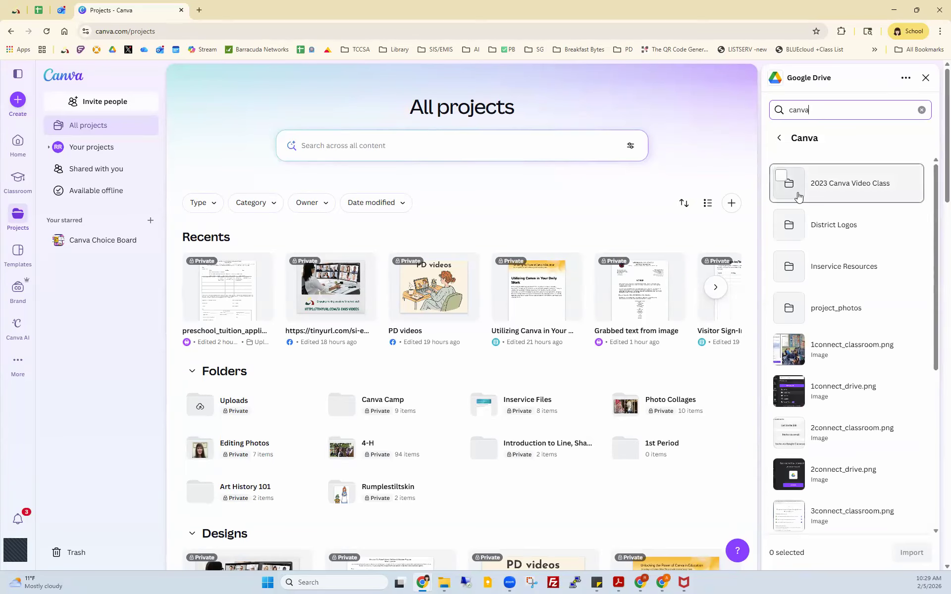
click(792, 267)
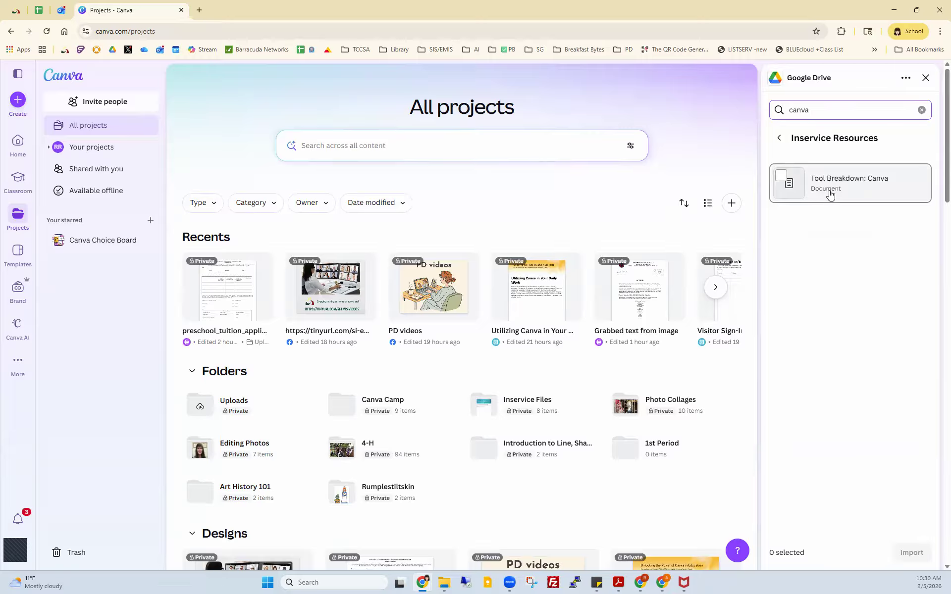
Step: Select the Tool Breakdown: Canva document in the Drive panel and import it into projects
click(829, 185)
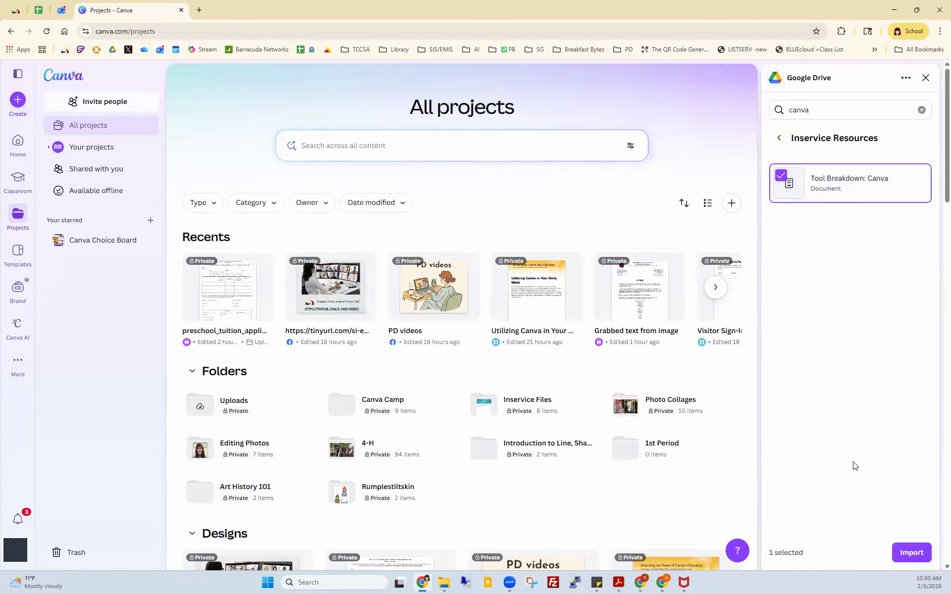
click(910, 553)
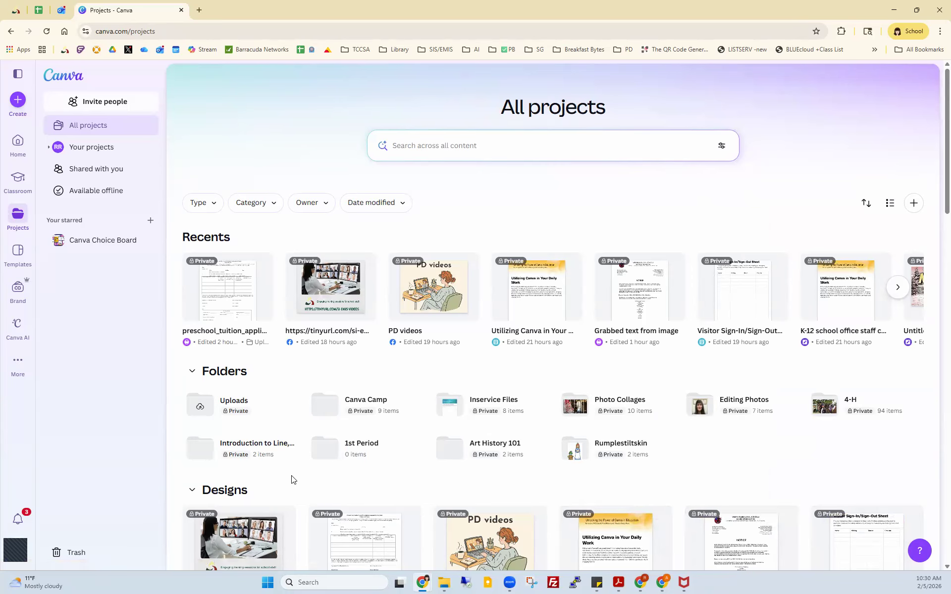
scroll(291, 479, down, 2)
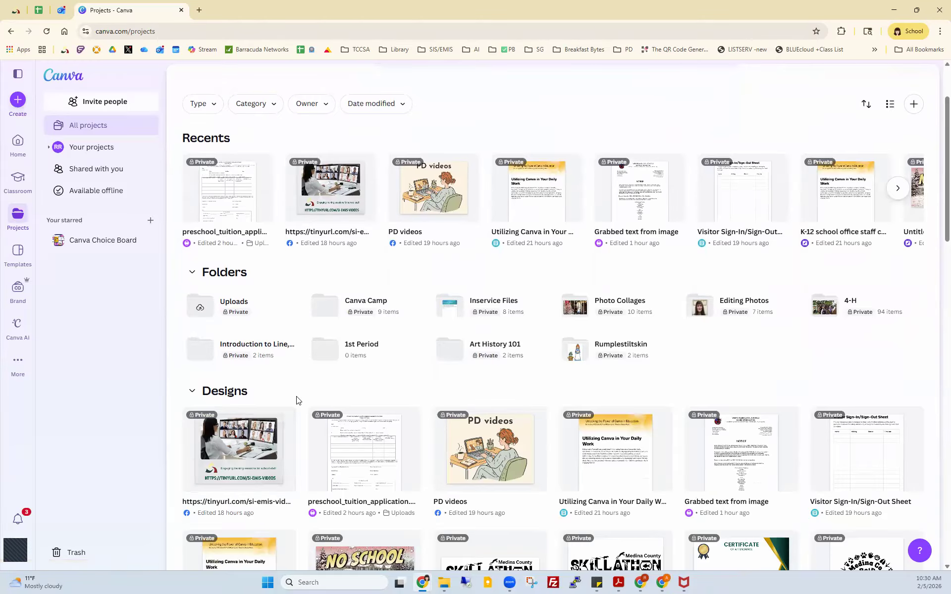
scroll(297, 400, down, 7)
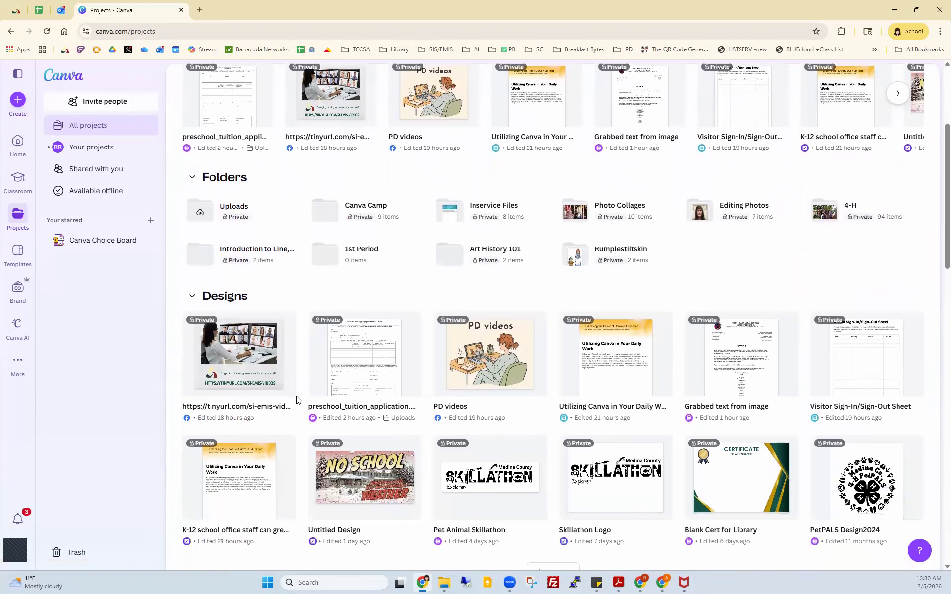
scroll(297, 400, down, 6)
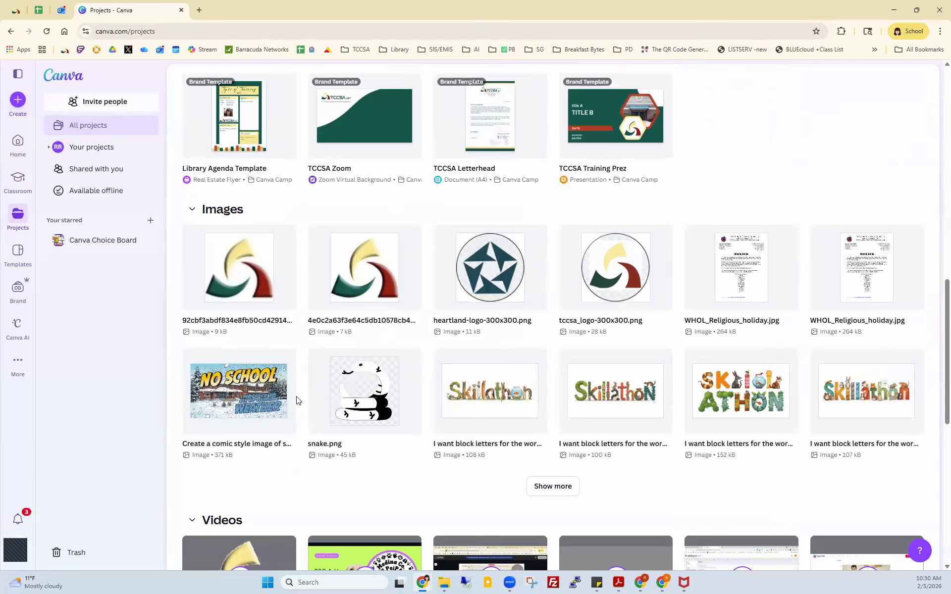
scroll(297, 401, up, 13)
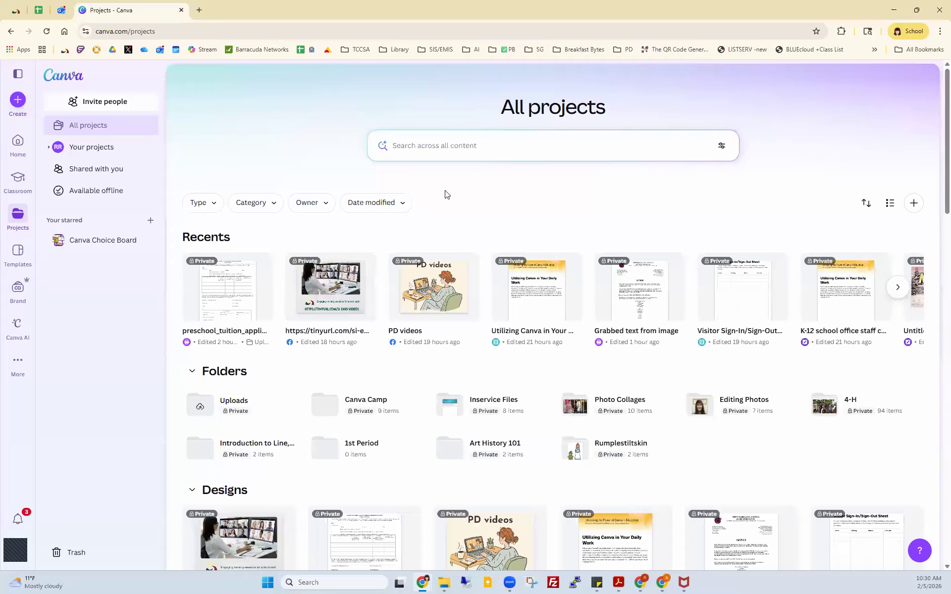
Step: Search projects for 'too' and open the uploaded Tool Breakdown: Canva.pptx in the editor
click(411, 156)
text(tool)
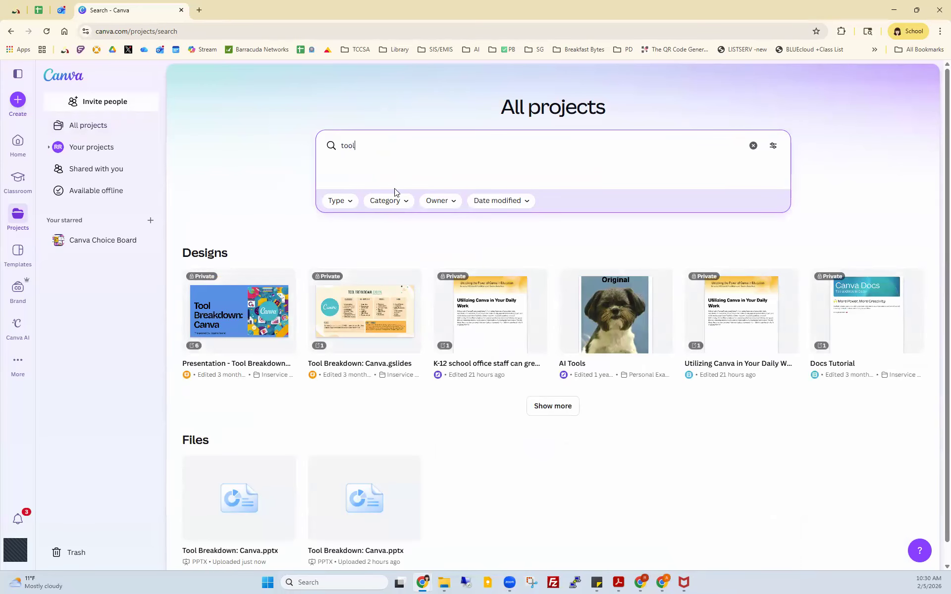
scroll(322, 351, down, 1)
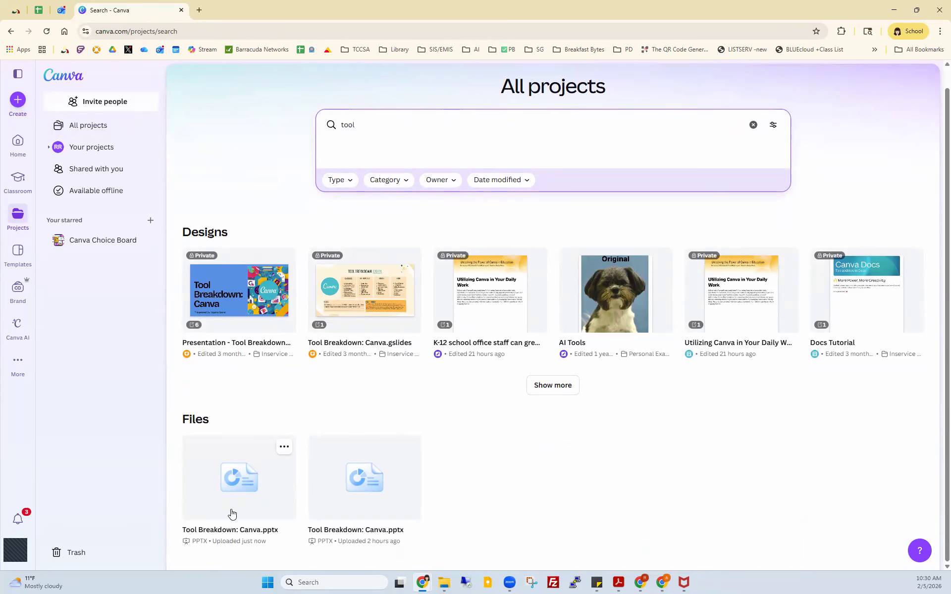
click(246, 493)
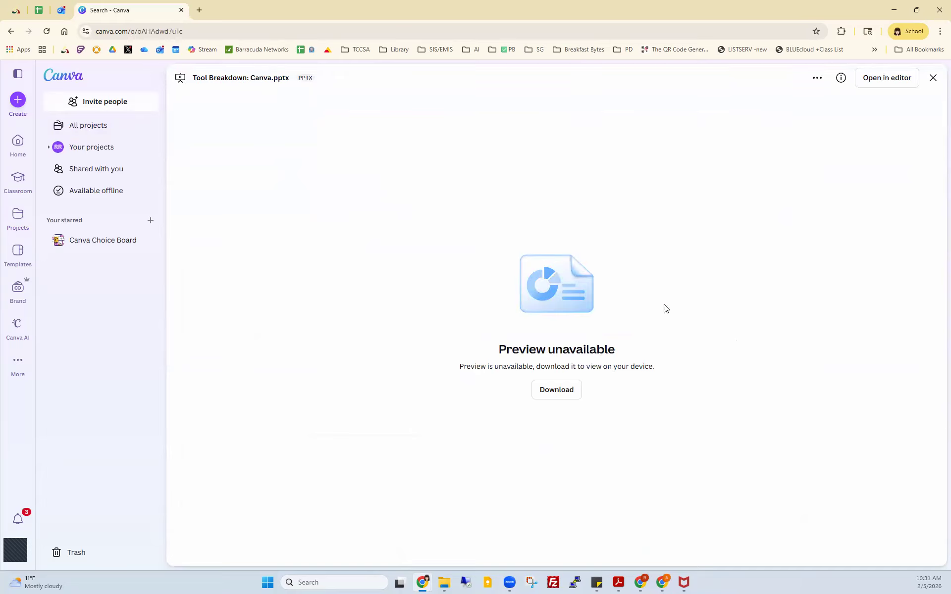
click(887, 79)
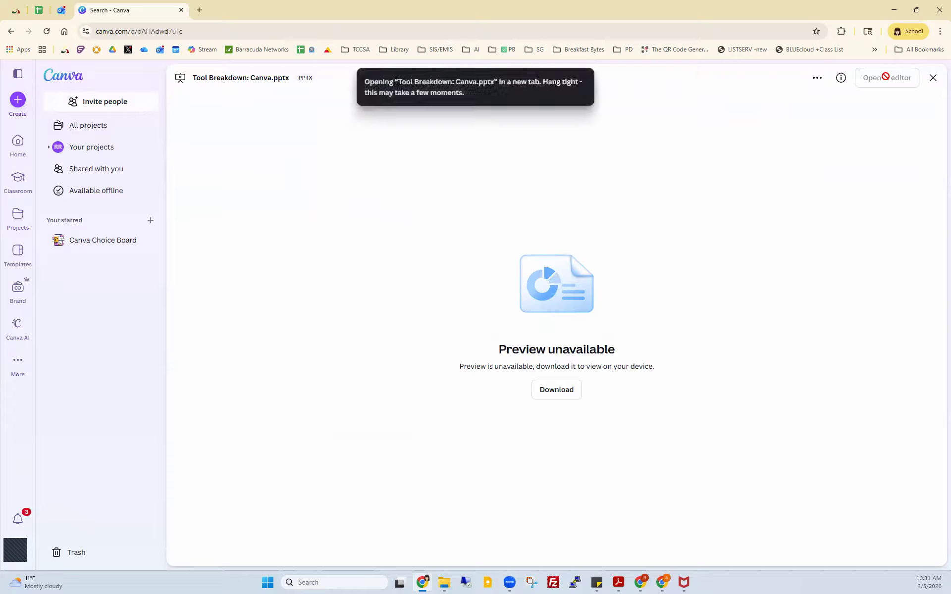